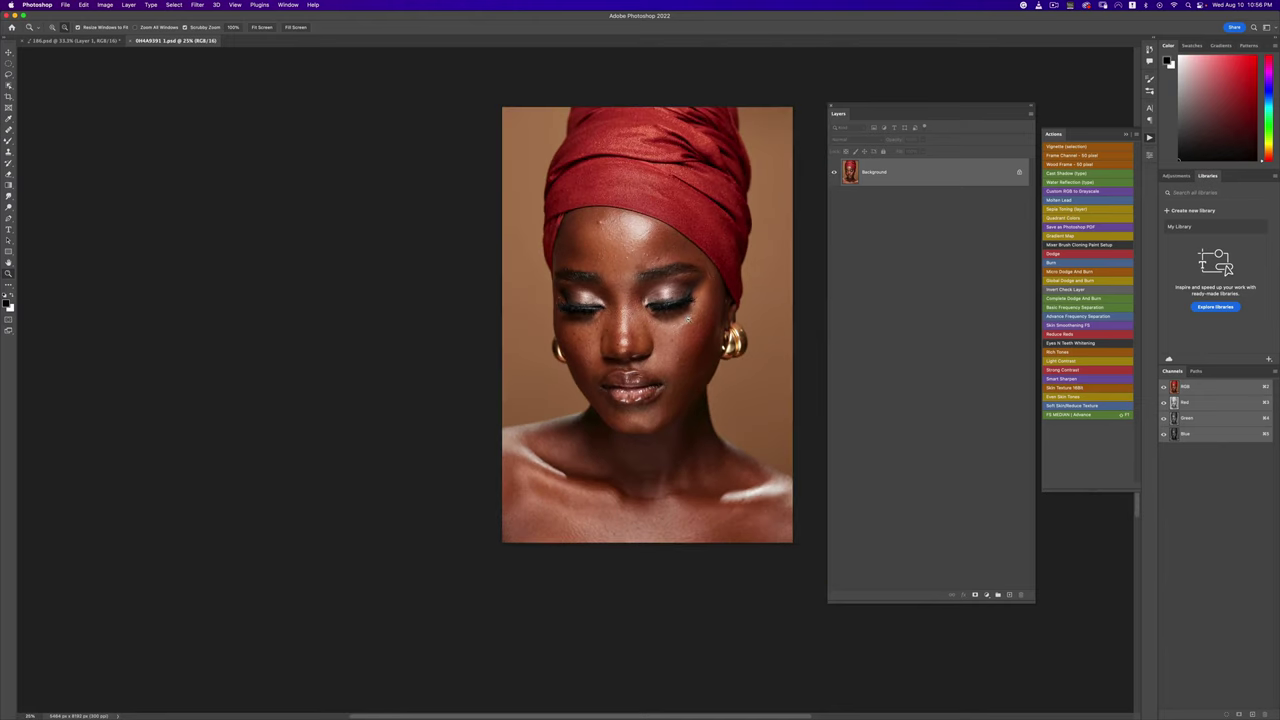
Step: Examine the portrait's skin texture and blemishes up close and at full size
click(689, 314)
click(689, 314)
drag(689, 325, 677, 340)
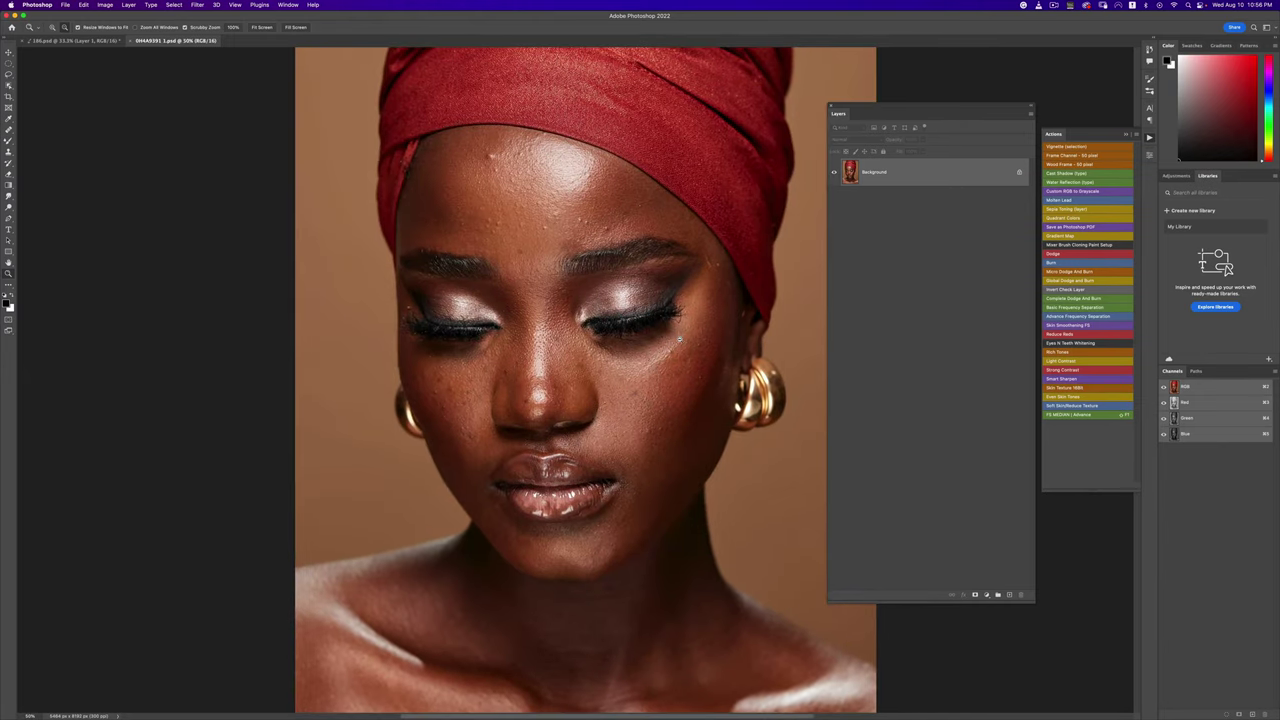
alt+click(680, 337)
click(685, 332)
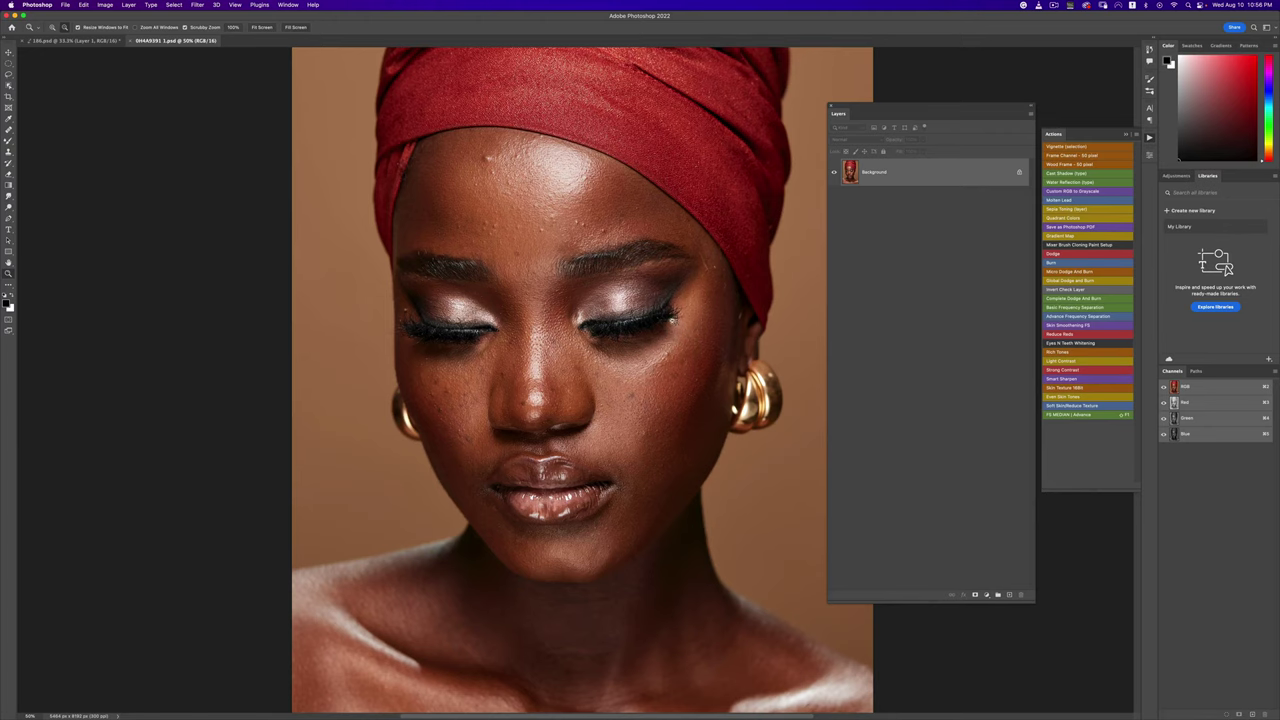
alt+click(672, 316)
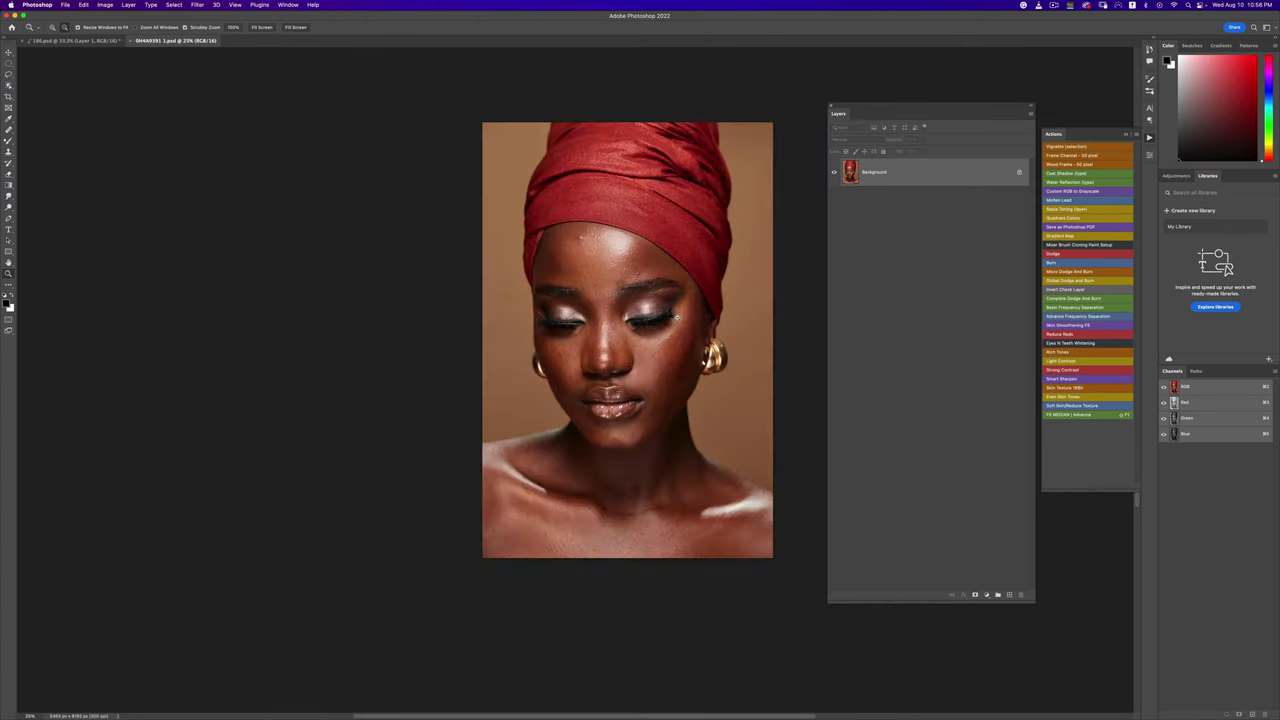
click(678, 316)
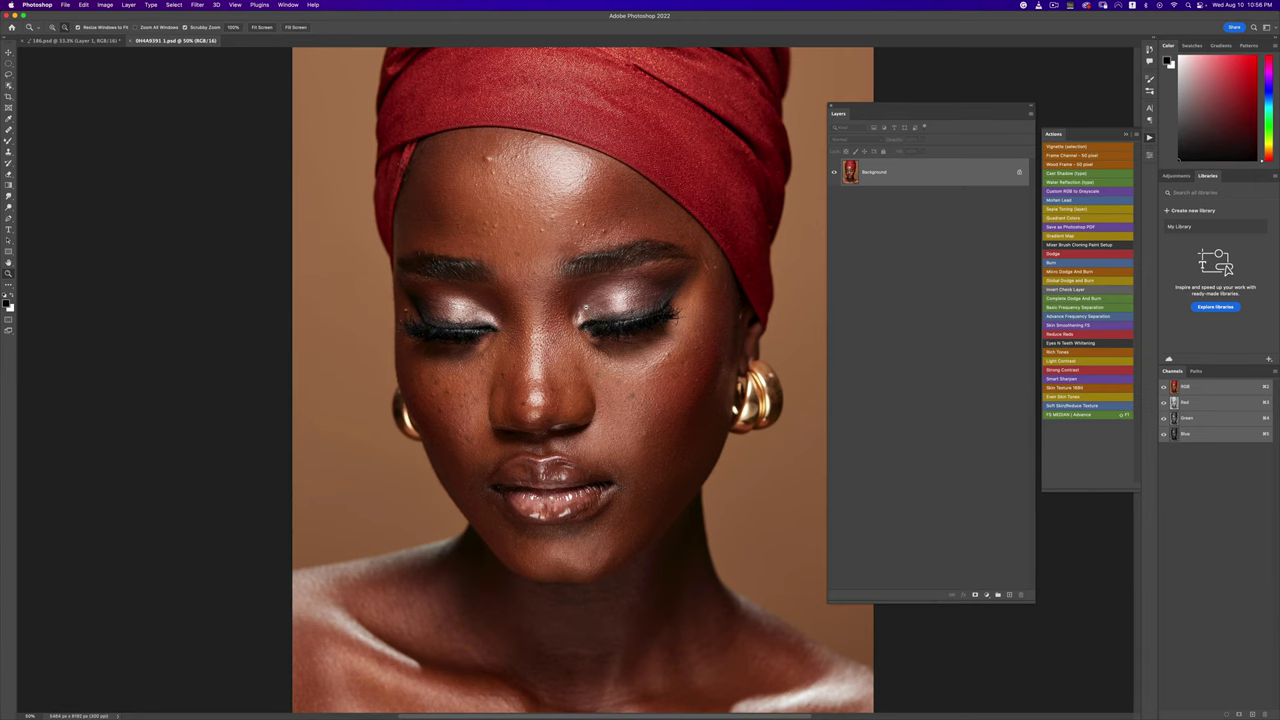
alt+click(600, 326)
alt+click(604, 336)
click(605, 342)
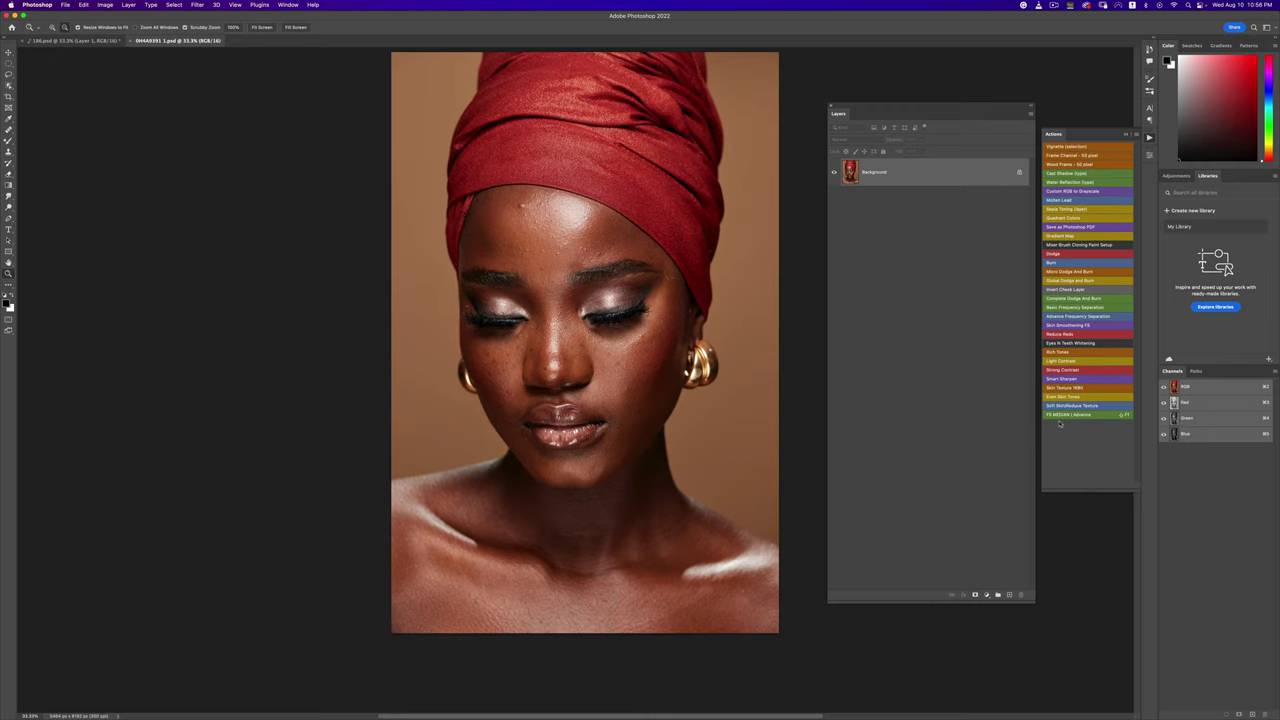
alt+click(646, 349)
click(650, 349)
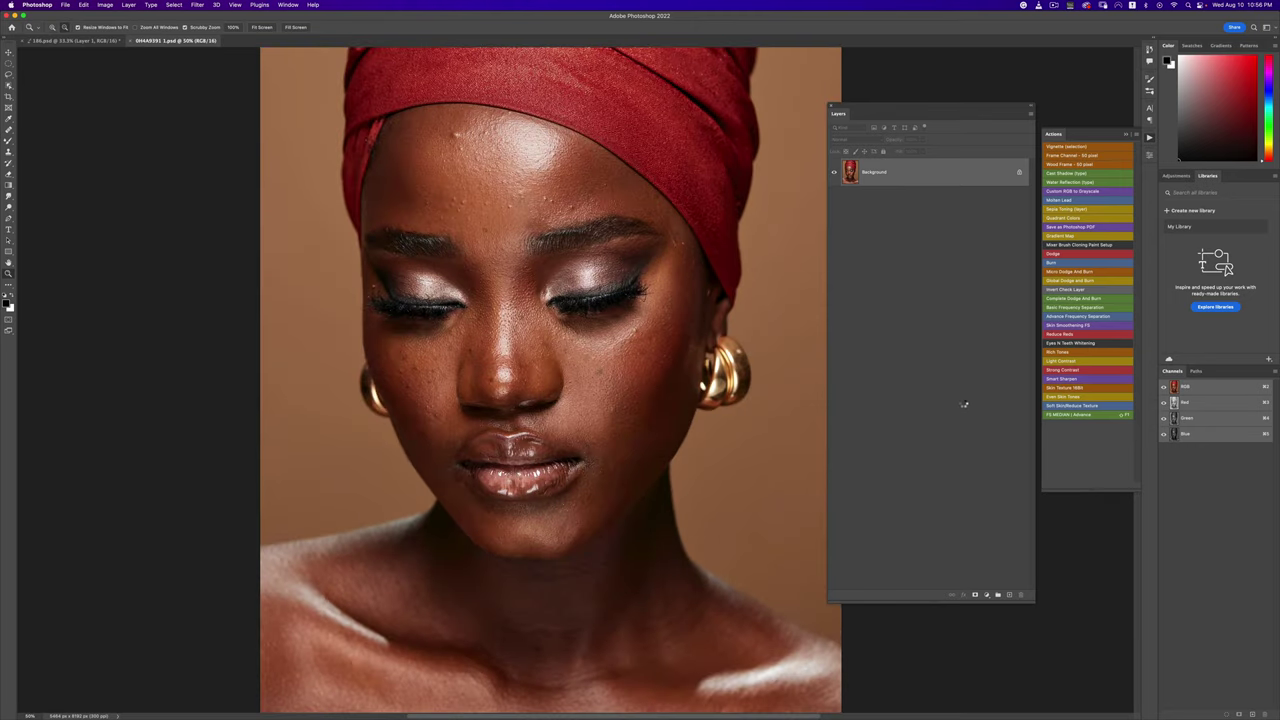
Step: Run the FS MEDIAN | Advance action and set the Median radius for the LOW | Color layer to 40 pixels
key(shift+F7)
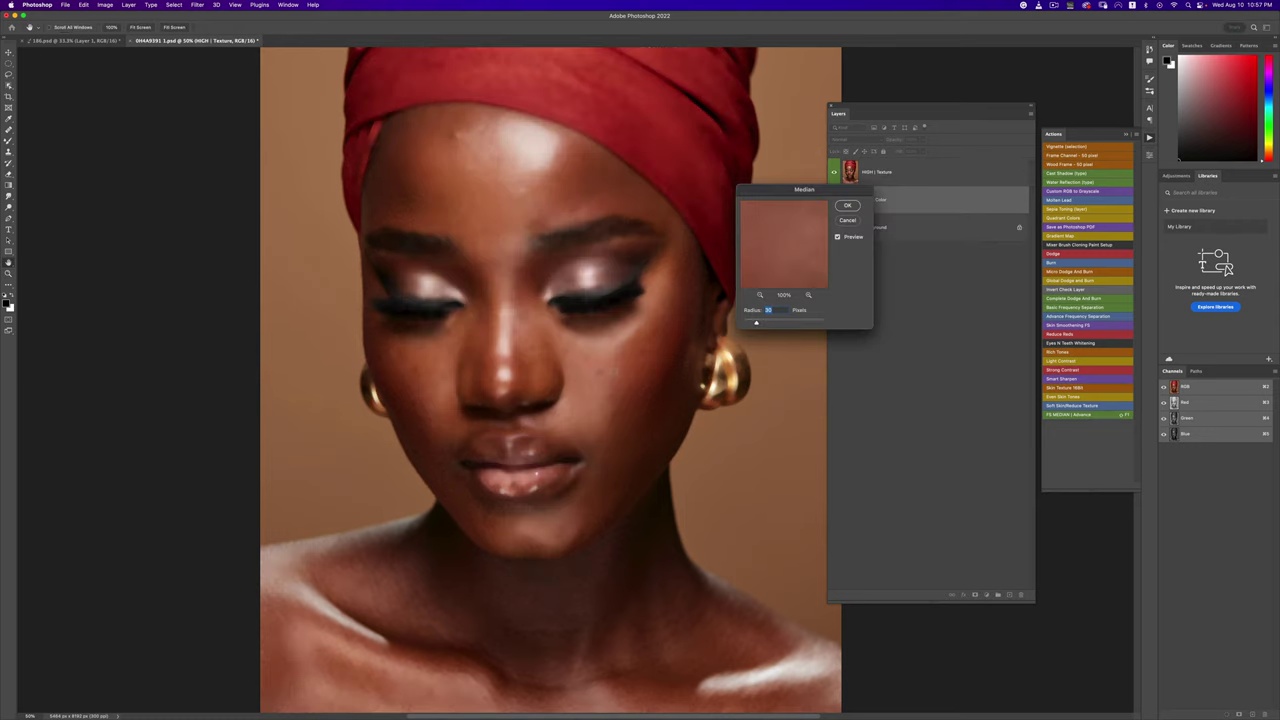
alt+click(630, 375)
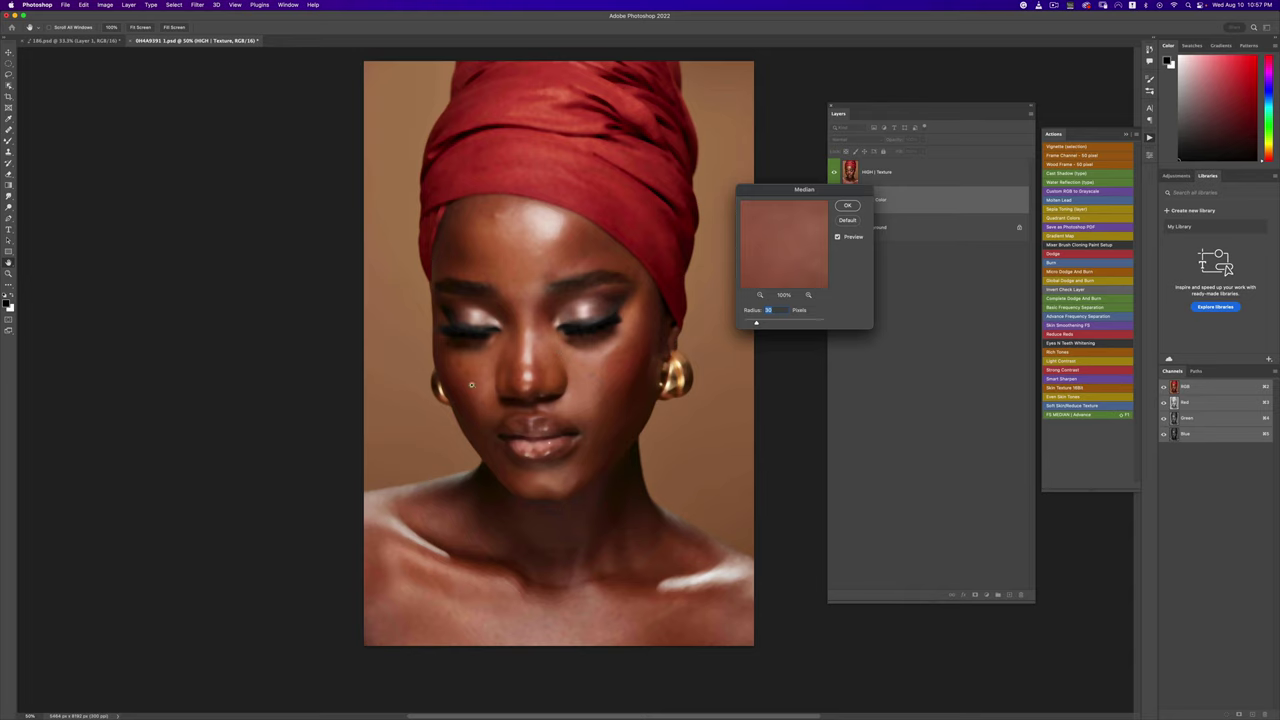
key(super+minus)
key(super+minus)
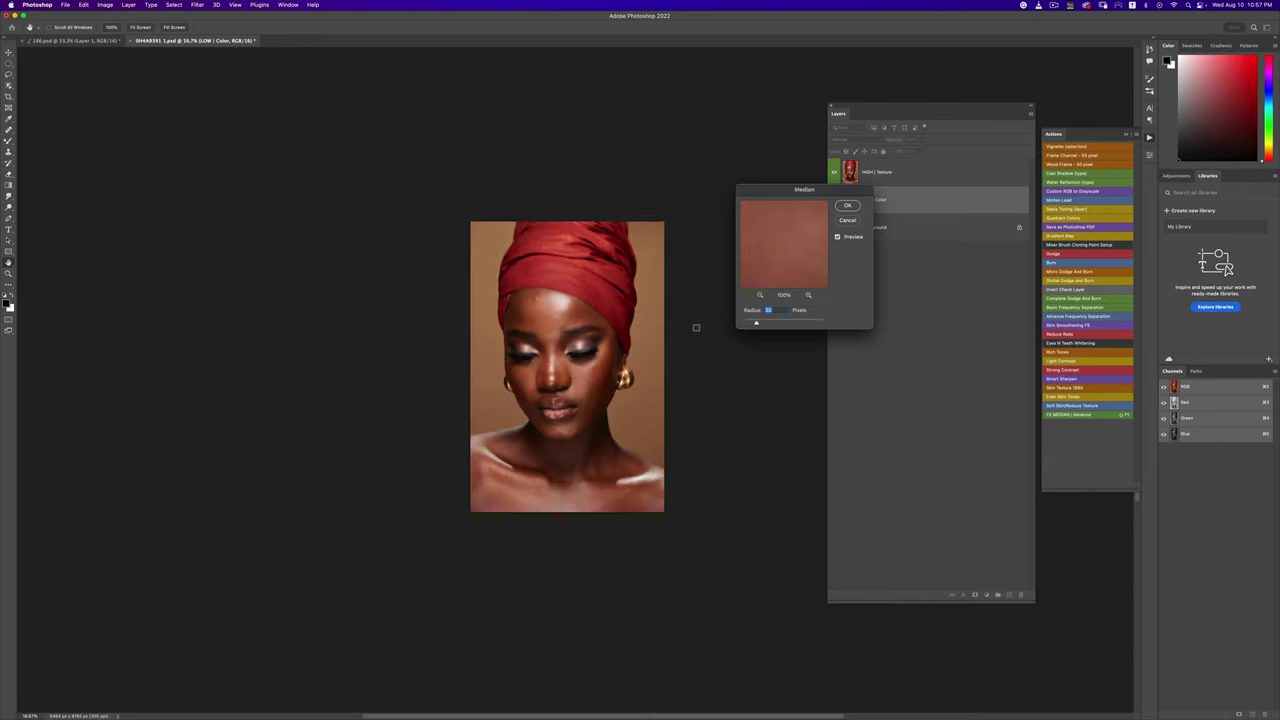
key(super+plus)
key(super+plus)
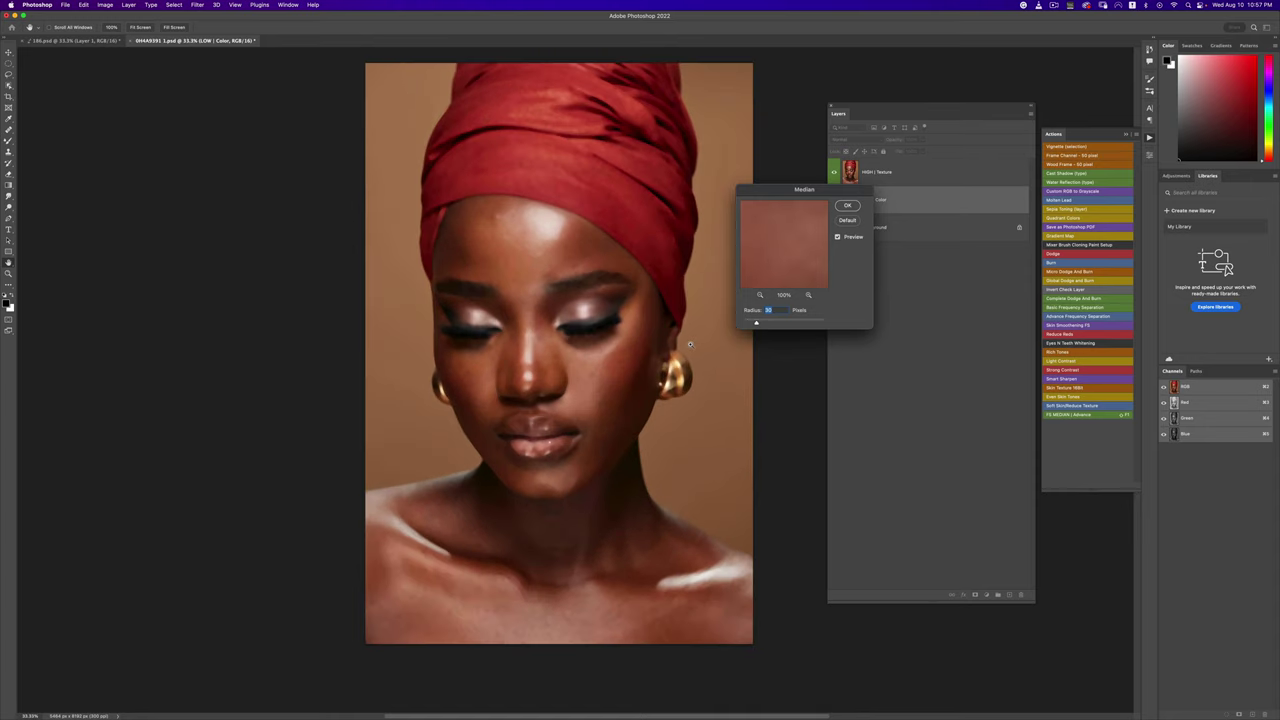
scroll(650, 330, up, 3)
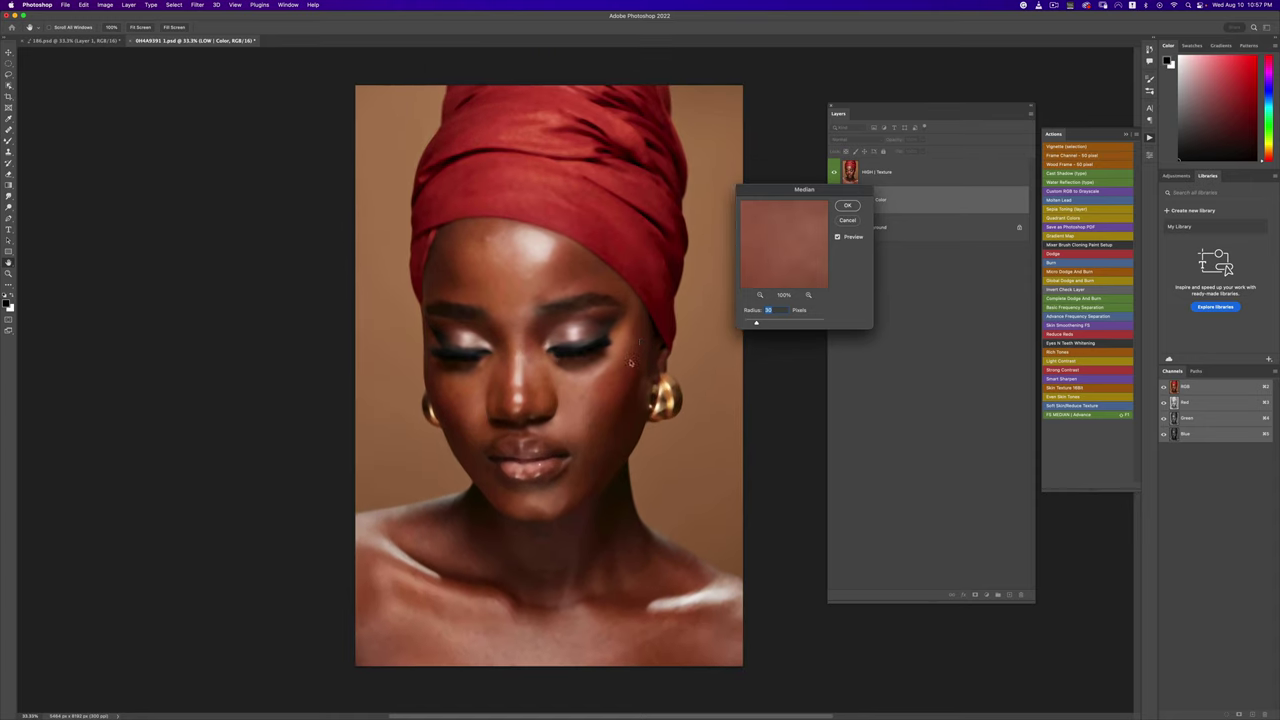
drag(756, 324, 781, 328)
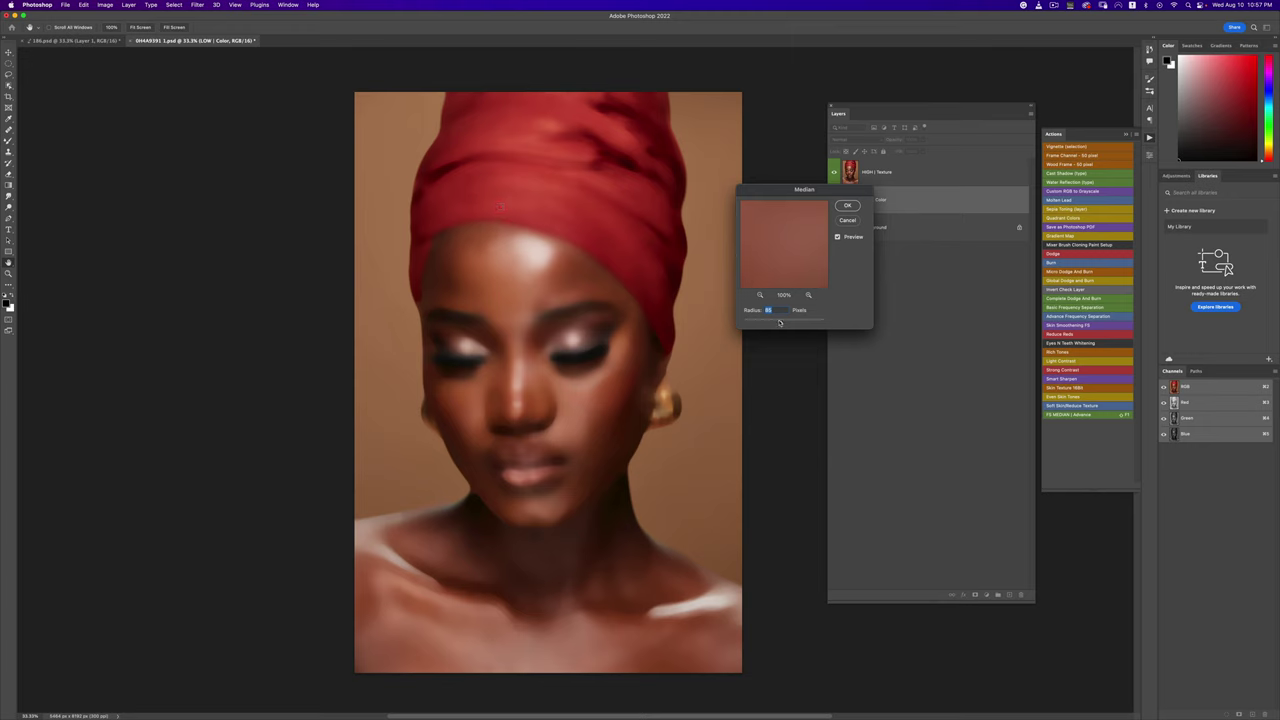
drag(768, 322, 761, 324)
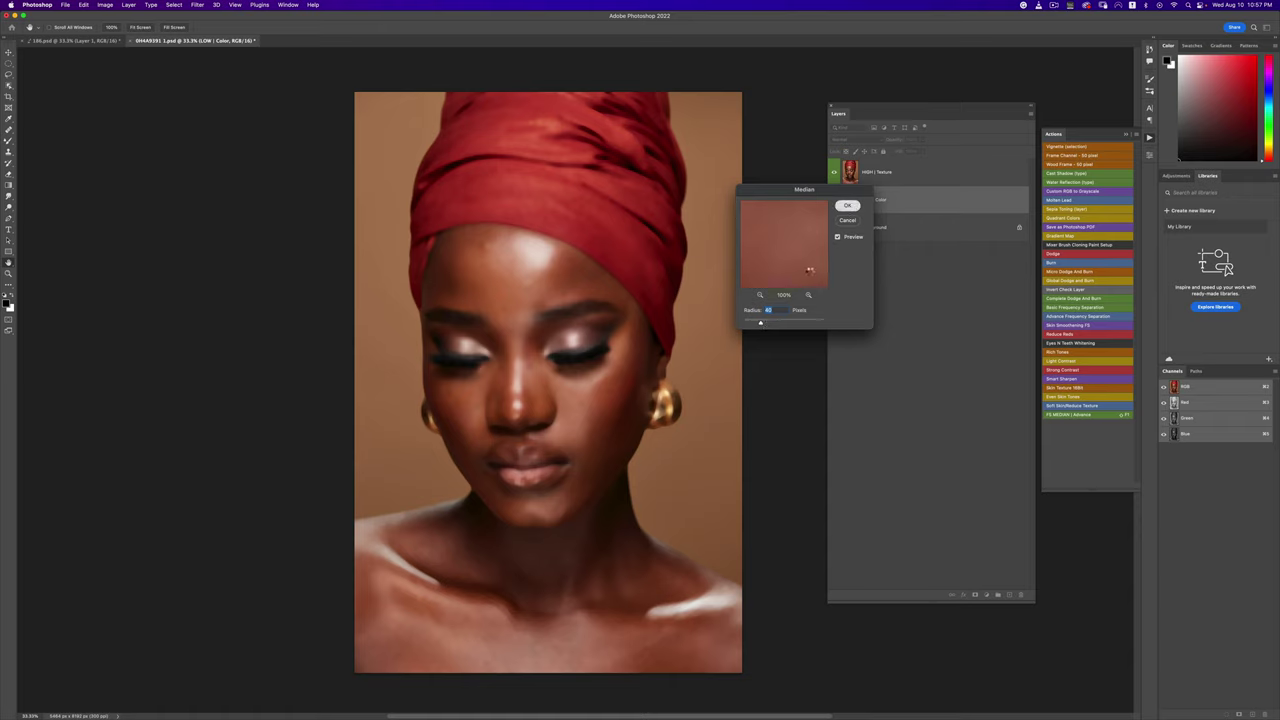
key(Return)
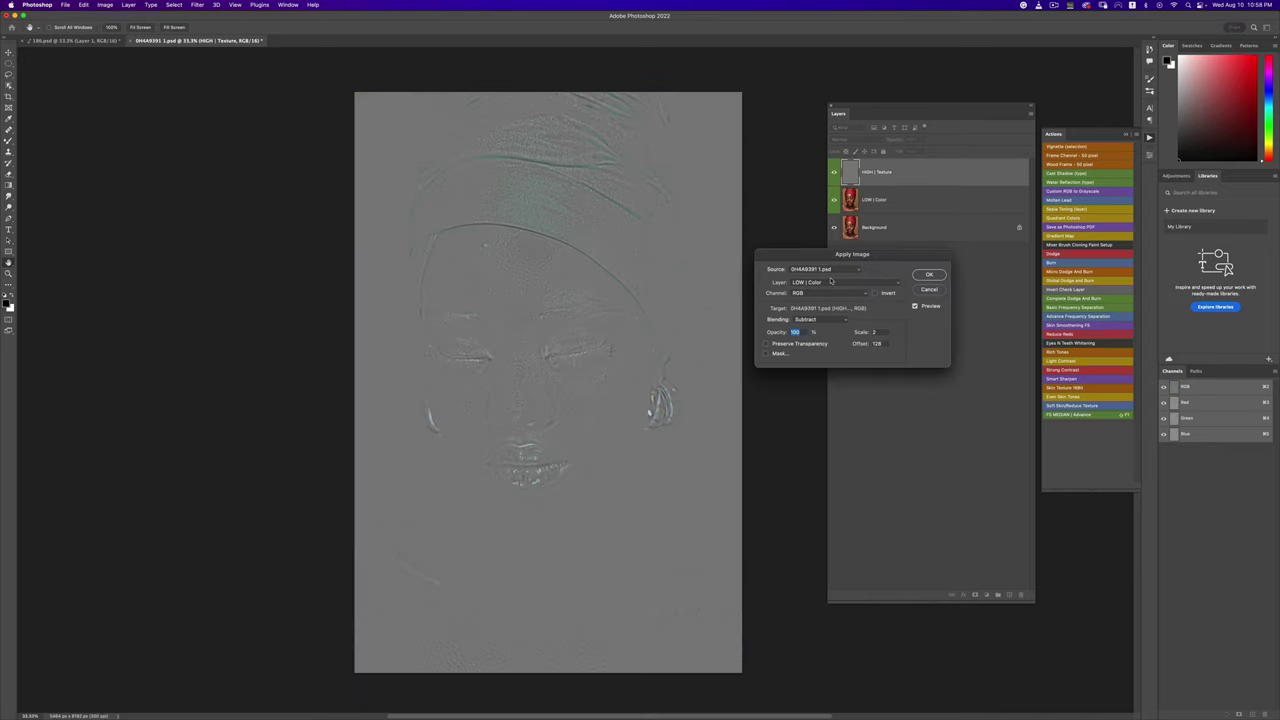
Step: Apply the LOW | Color layer to HIGH | Texture with Subtract blending, scale 2 and offset 128, and expand the resulting group
click(830, 282)
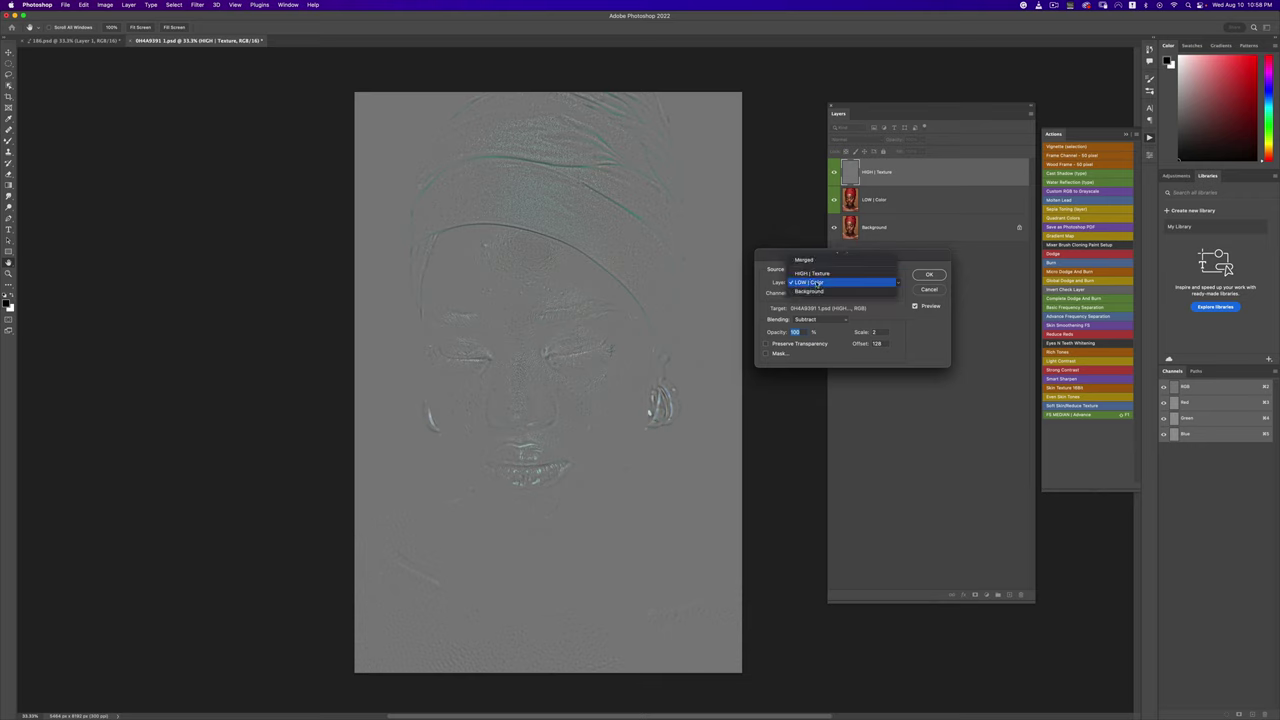
click(817, 283)
click(927, 275)
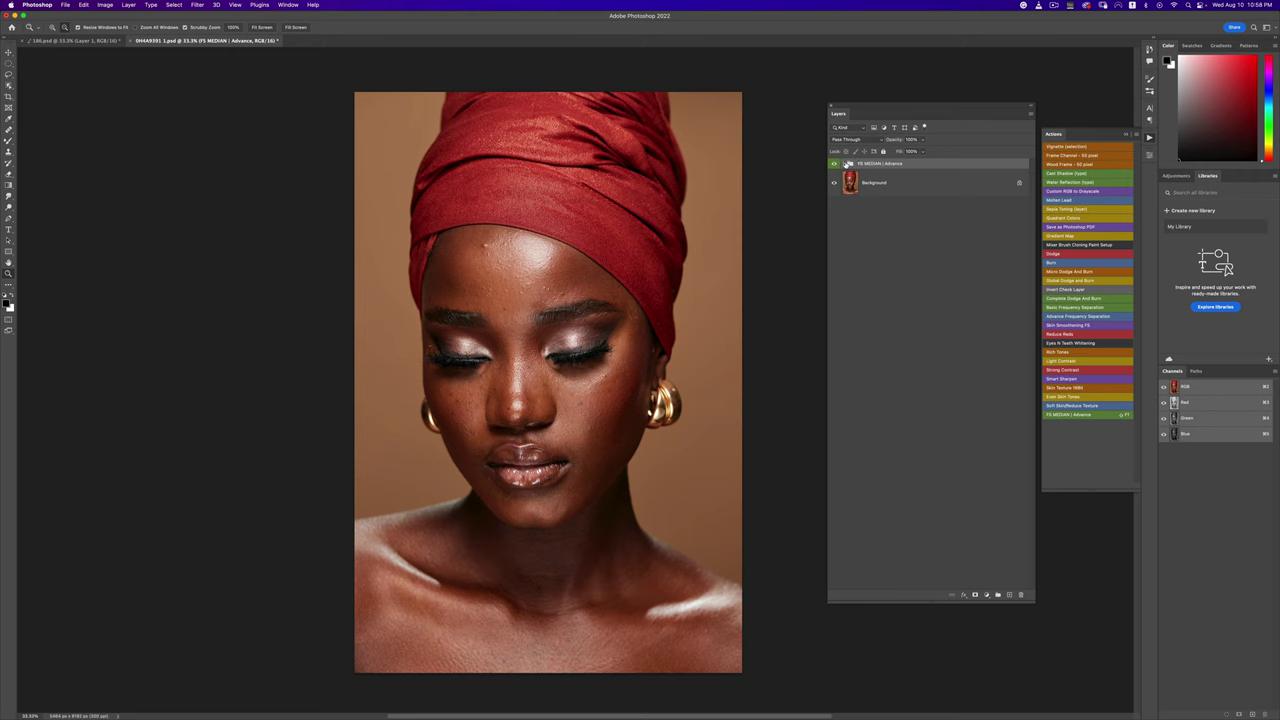
click(847, 163)
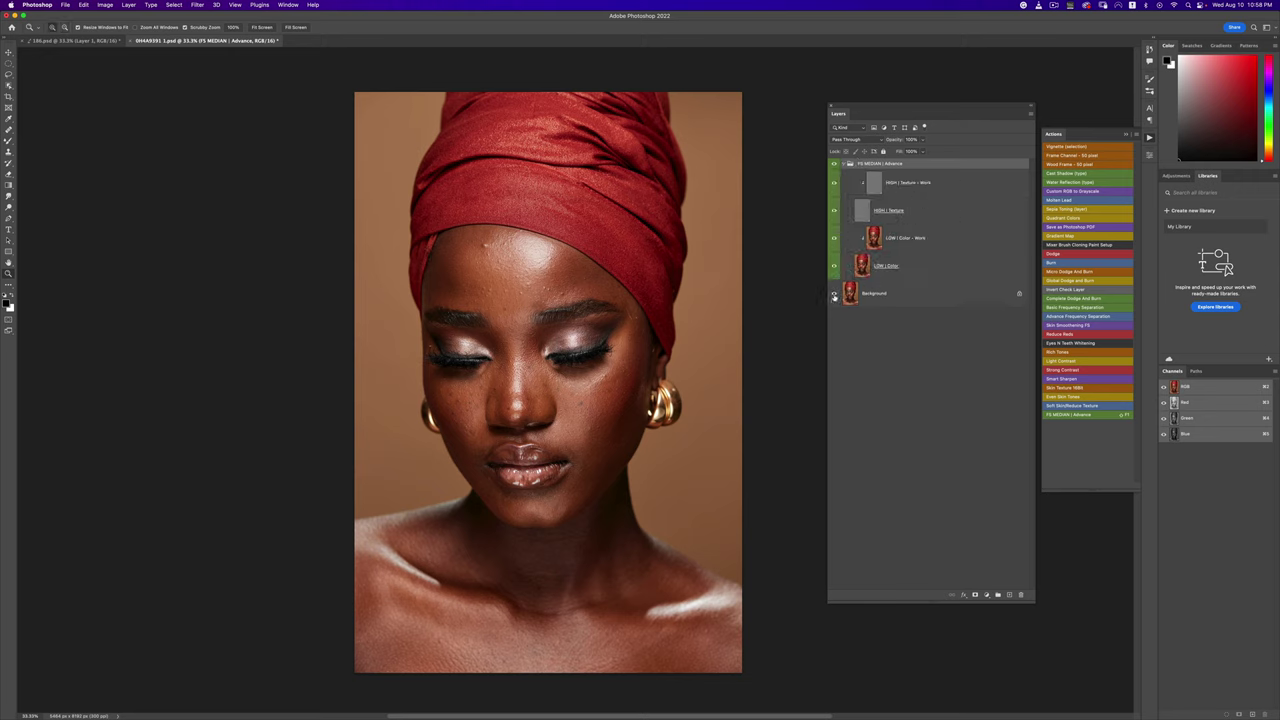
Step: Choose the Mixer Brush tool and select the LOW | Color - Work layer
click(8, 144)
click(45, 163)
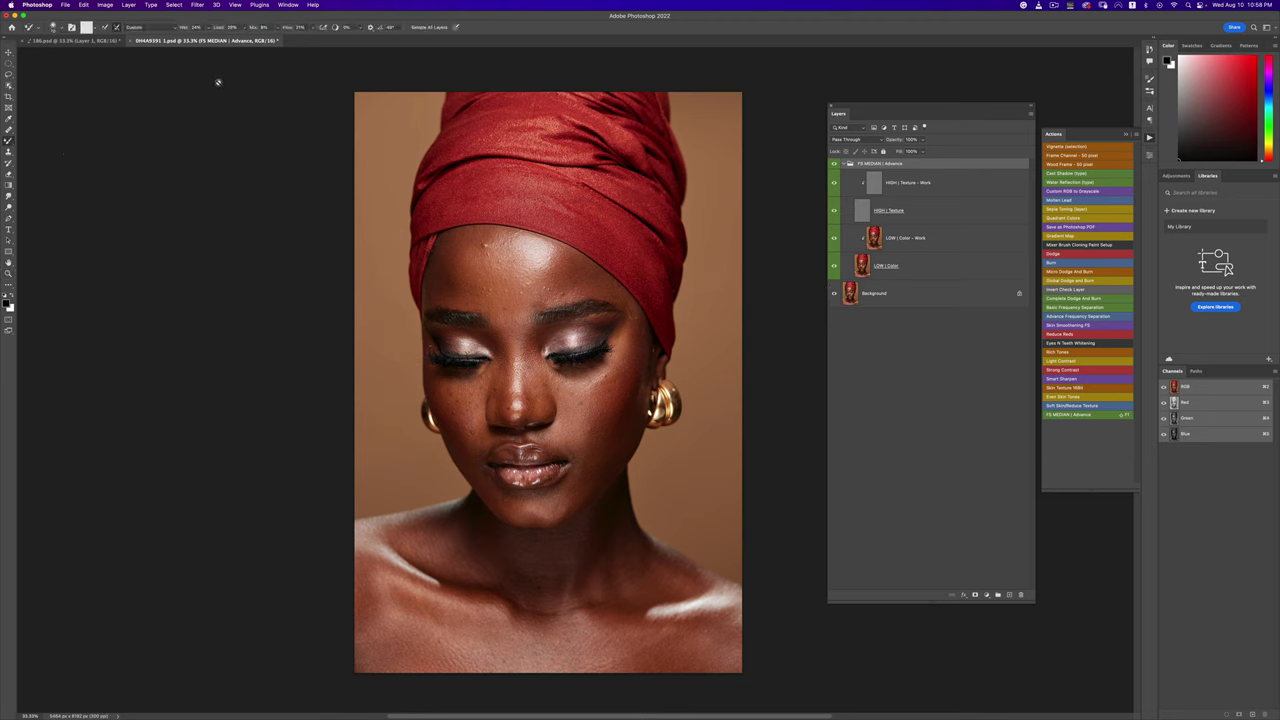
click(890, 244)
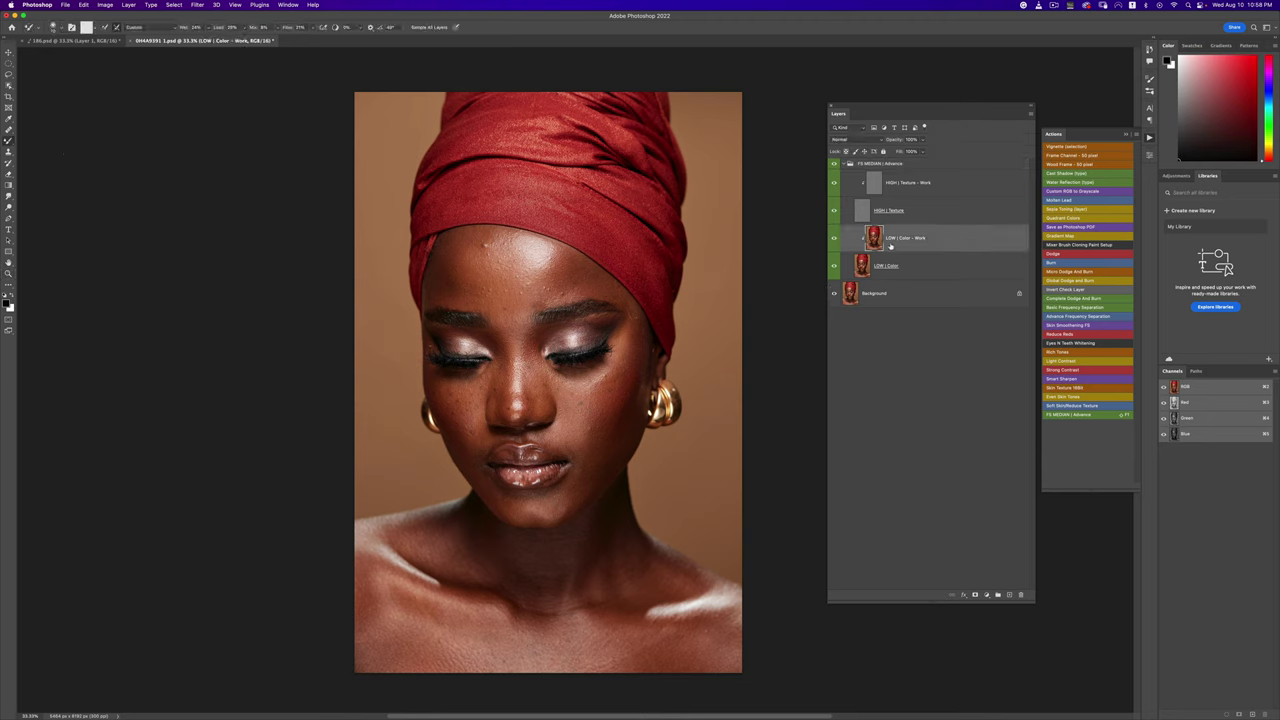
Step: Set up the Clone Stamp tool with 100% flow on the HIGH | Texture - Work layer
click(917, 189)
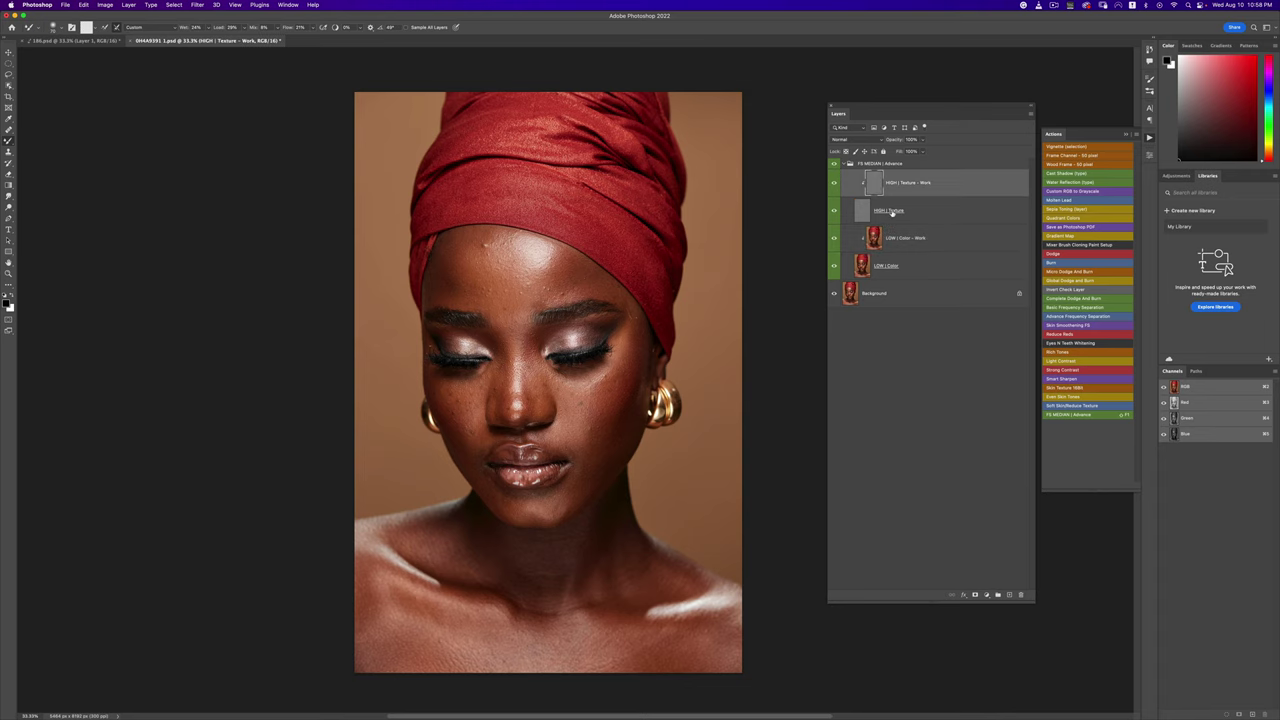
key(z)
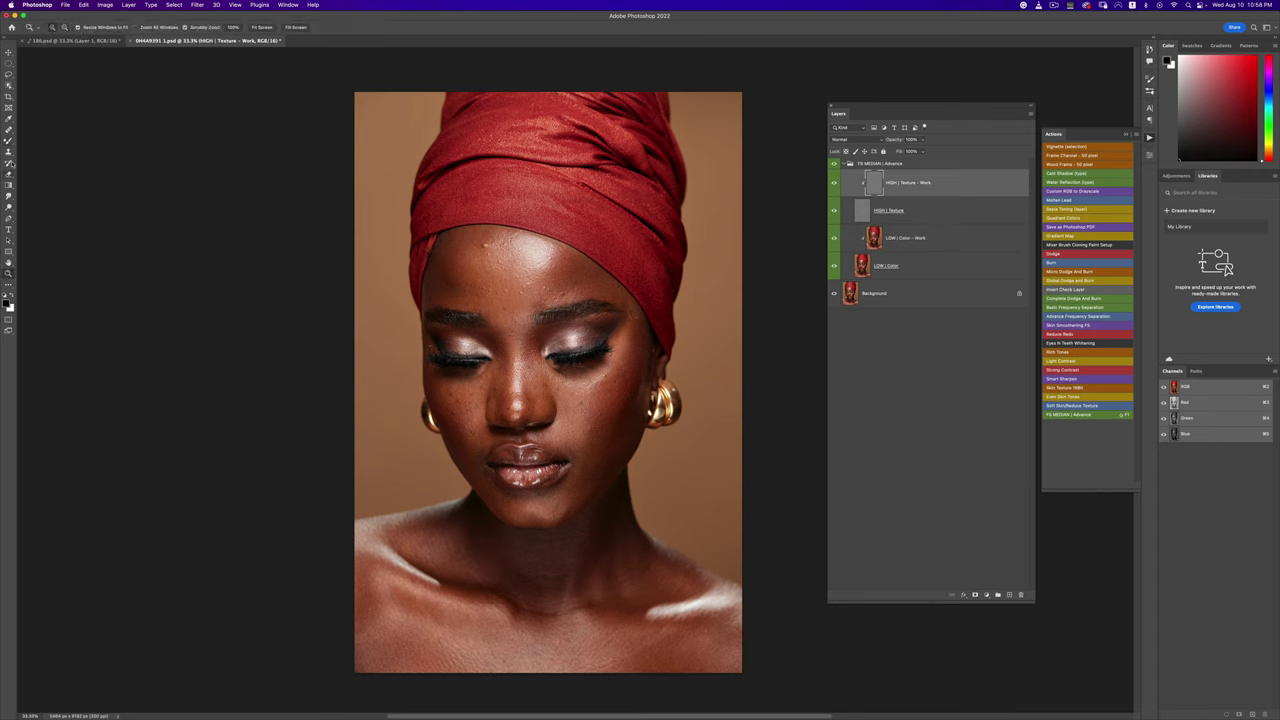
click(8, 152)
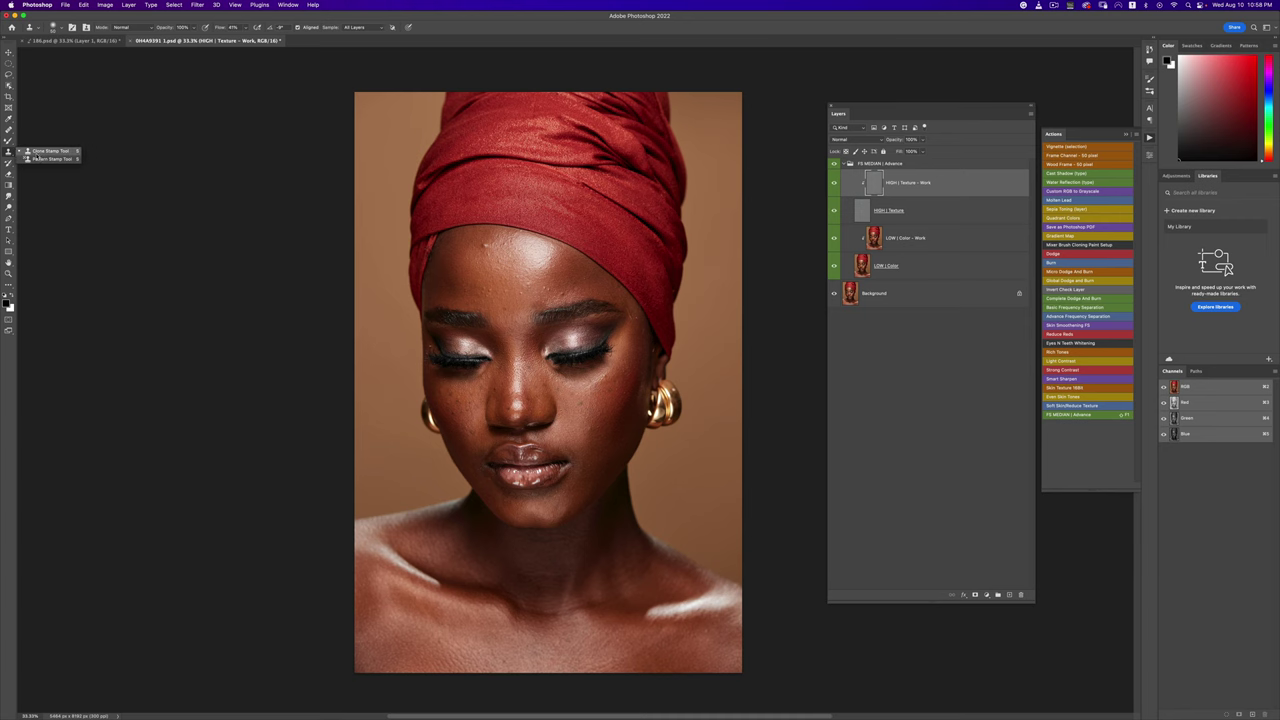
drag(249, 30, 472, 40)
key(super+equal)
key(super+equal)
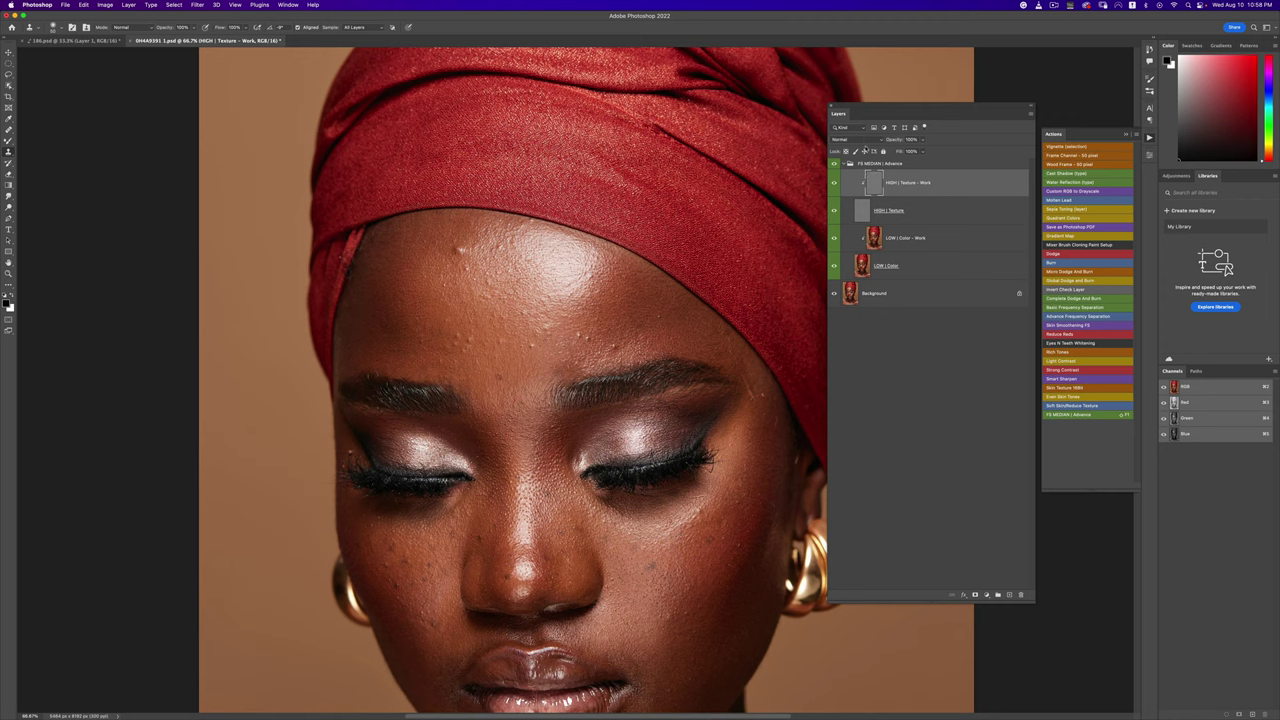
click(865, 139)
click(862, 140)
drag(586, 328, 517, 247)
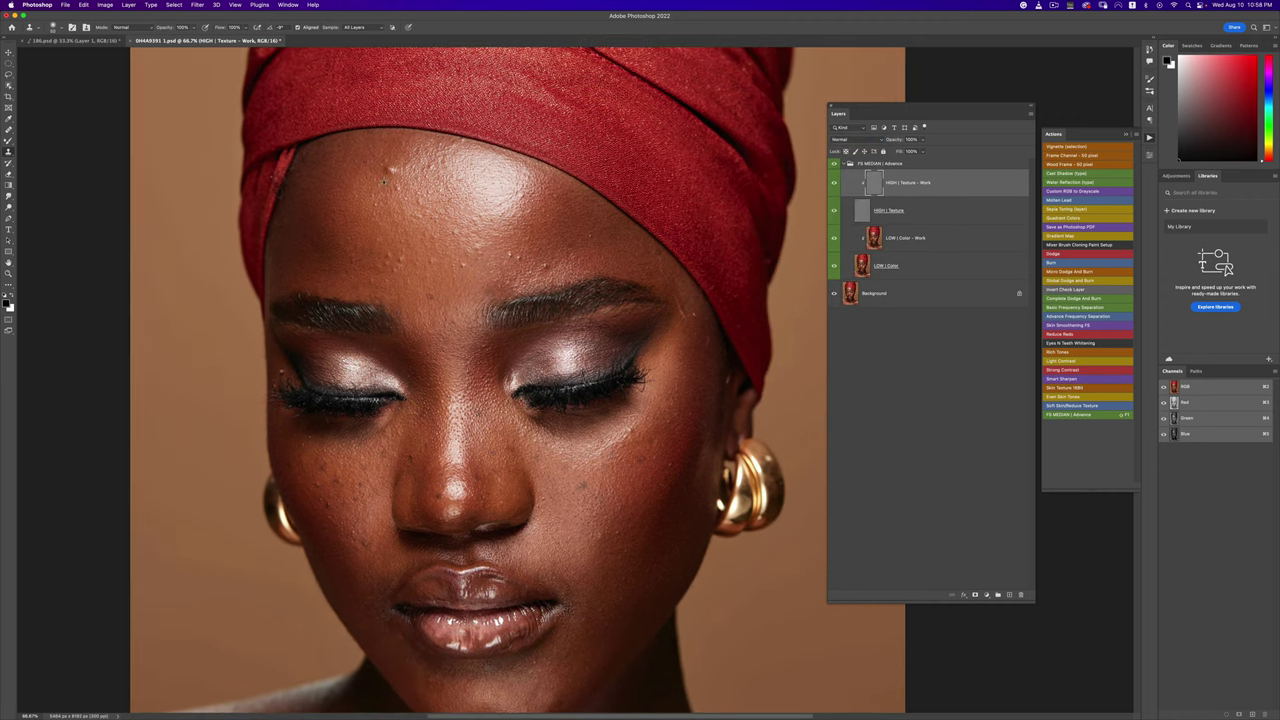
Step: Try to clone out the forehead blemish while sampling all layers, and undo the strokes
click(394, 171)
key(super+z)
mouse_move(390, 192)
mouse_down()
mouse_move(397, 184)
mouse_move(396, 204)
mouse_up()
key(super+z)
Step: Set the Clone Stamp to sample the current layer and clone clean texture over the forehead blemishes
click(359, 28)
click(360, 12)
click(390, 172)
click(433, 170)
scroll(348, 395, down, 2)
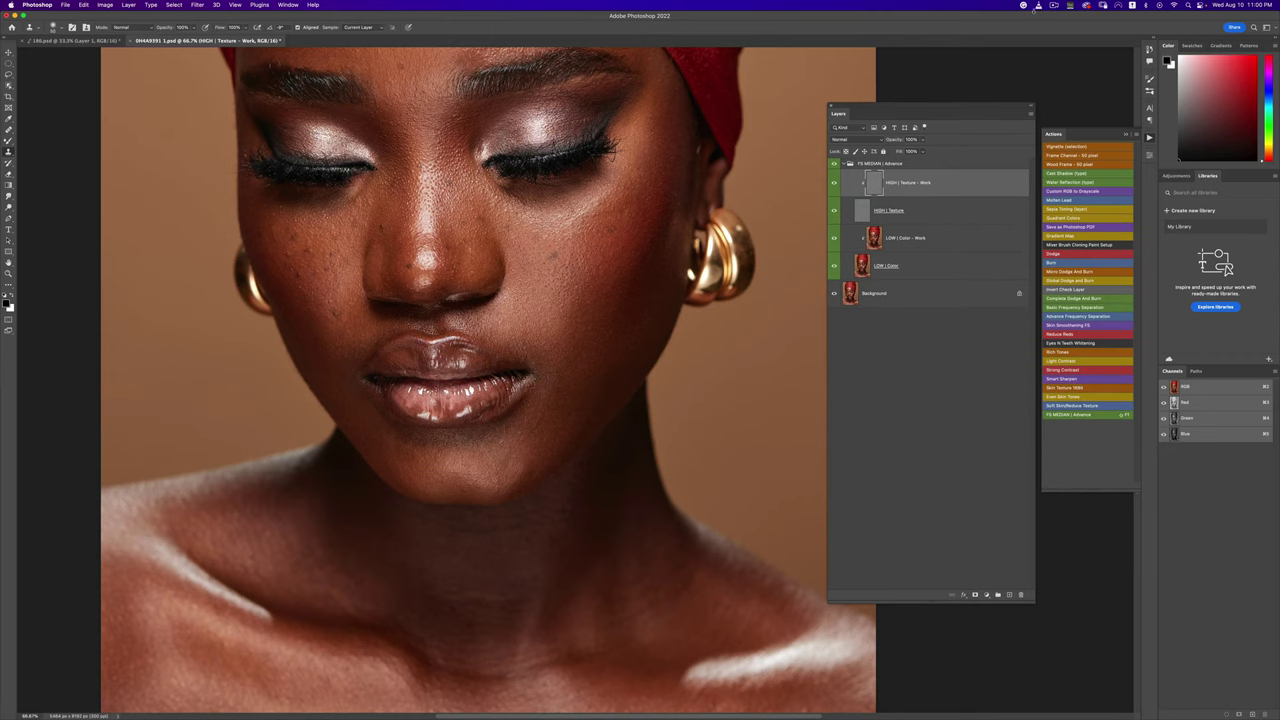
click(1053, 5)
click(1075, 28)
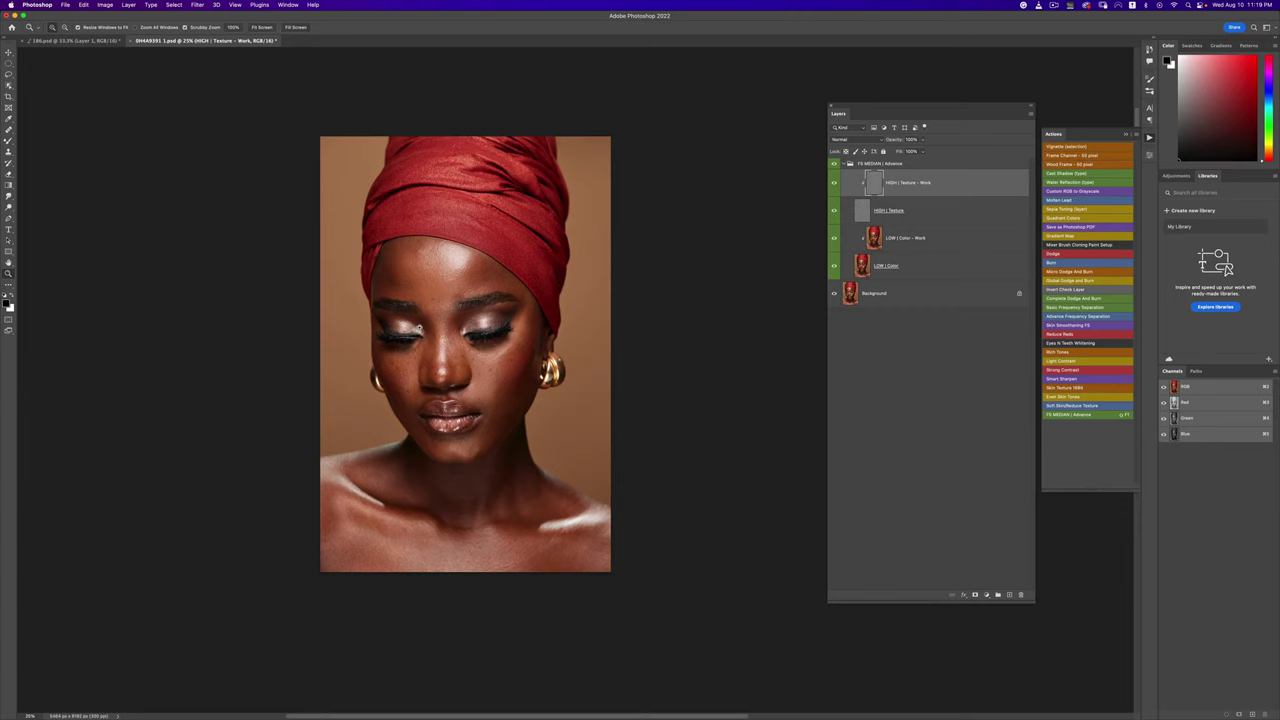
Step: Compare the skin before and after retouching by switching the visibility of the HIGH | Texture - Work layer
drag(420, 329, 438, 328)
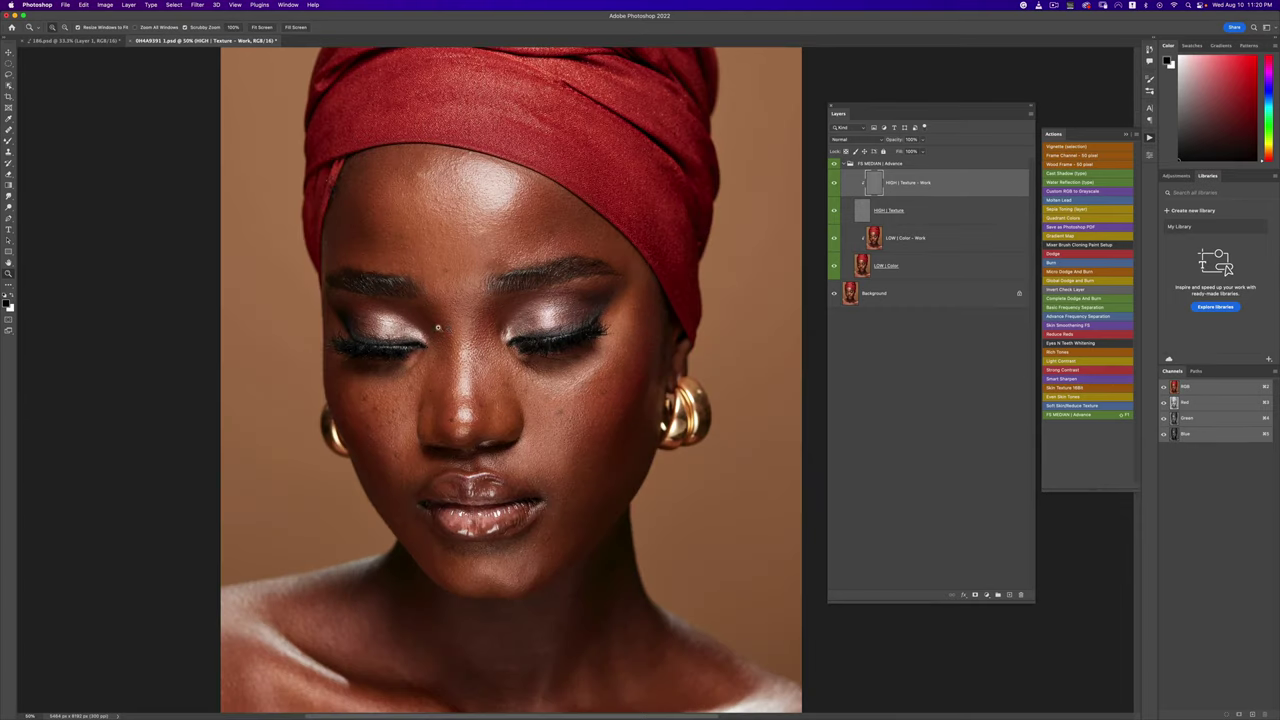
key(s)
drag(509, 300, 556, 213)
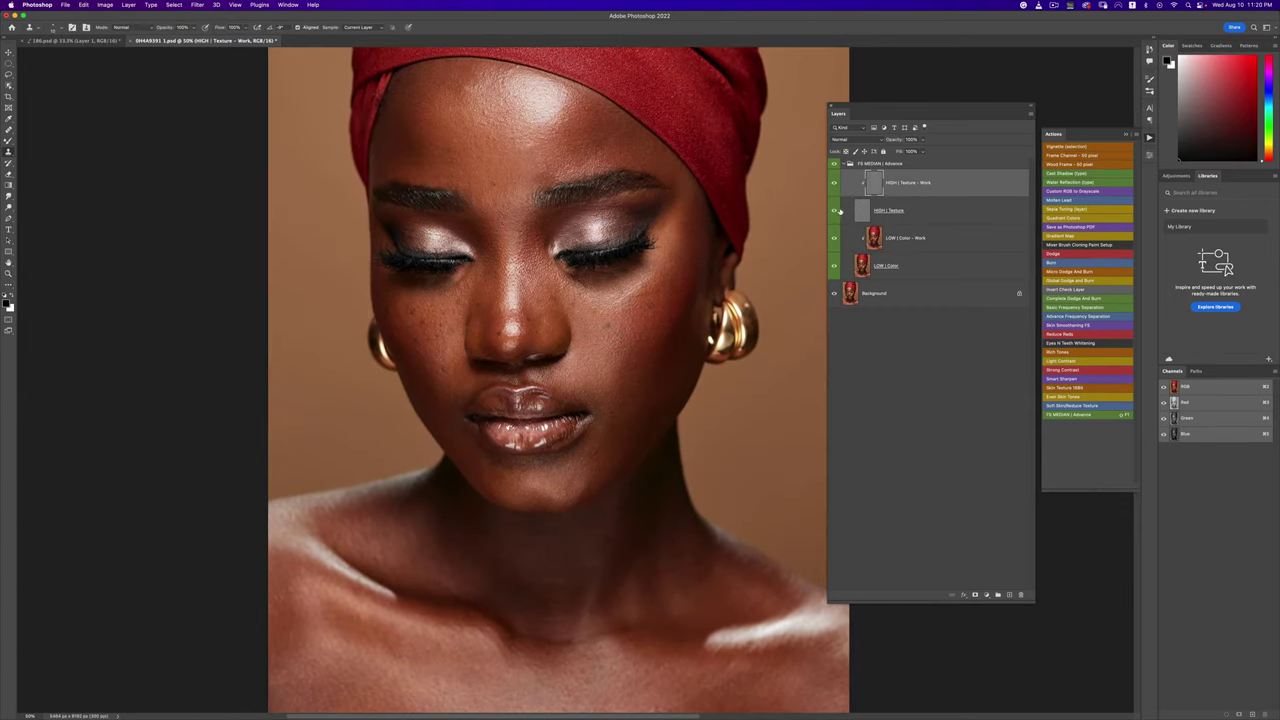
click(835, 184)
click(835, 185)
click(834, 185)
click(834, 185)
drag(665, 345, 663, 229)
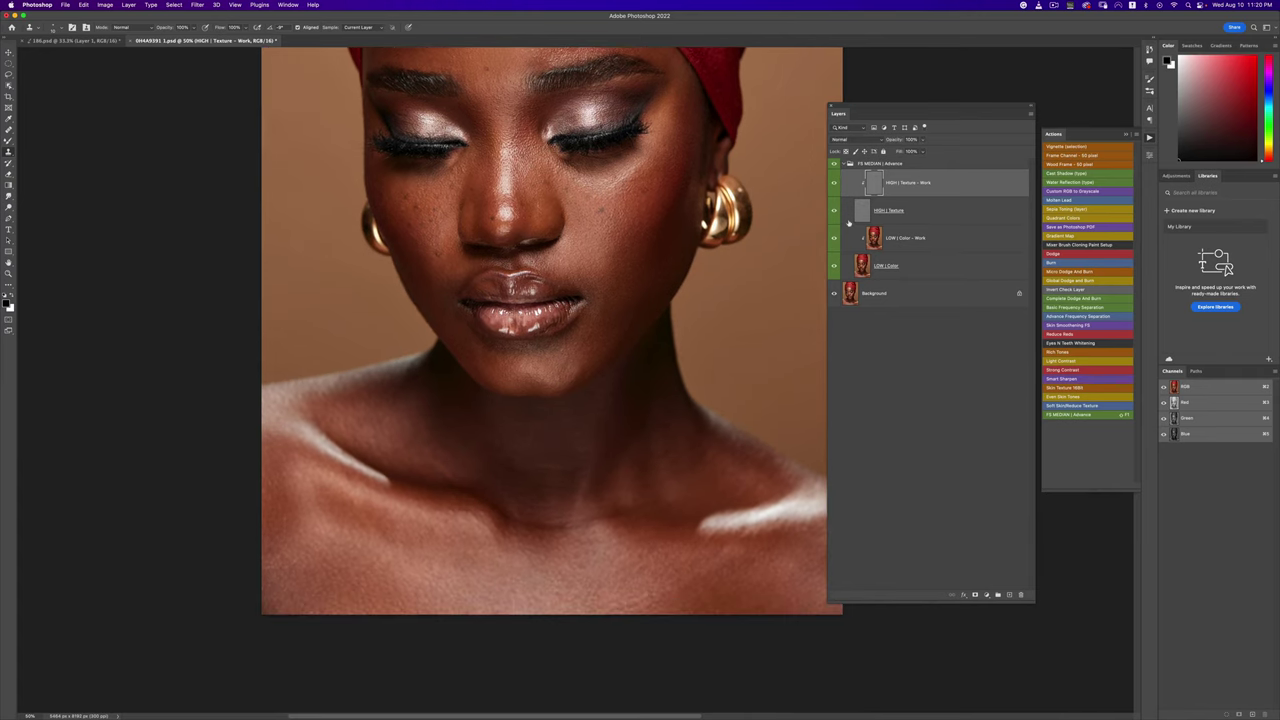
click(834, 188)
click(834, 188)
drag(612, 240, 565, 383)
scroll(640, 365, down, 3)
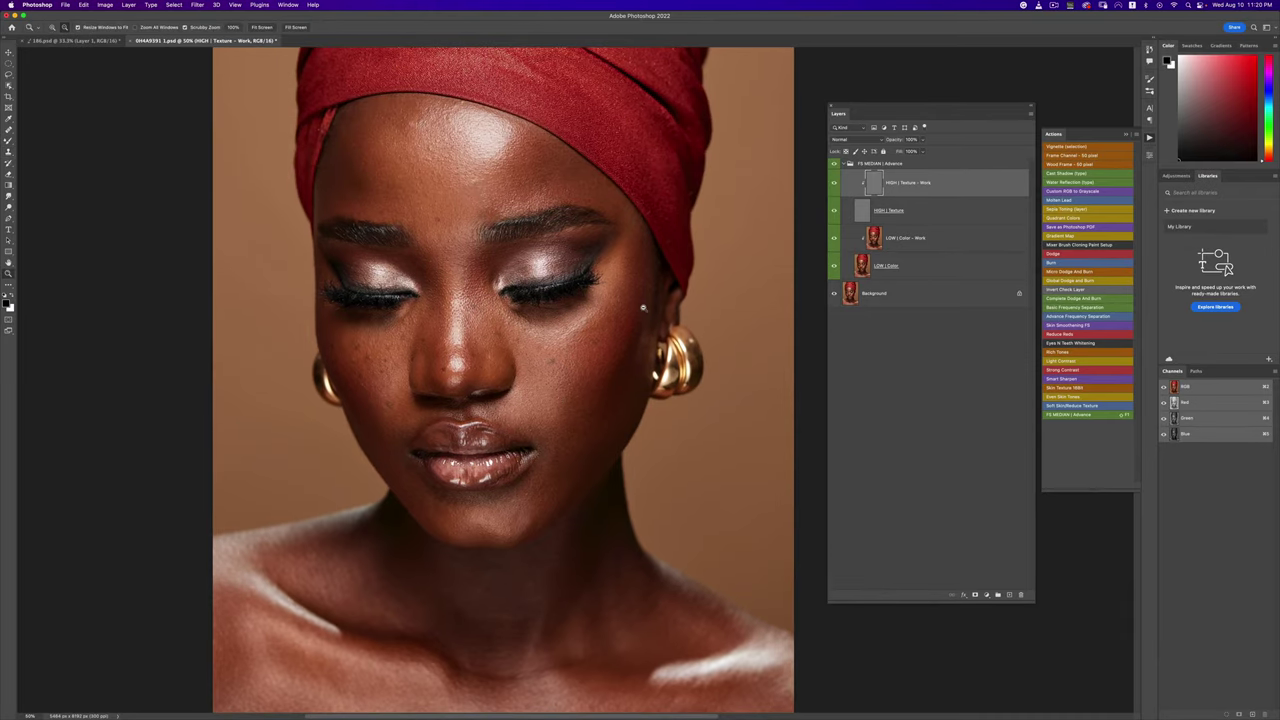
click(833, 185)
click(832, 185)
click(833, 184)
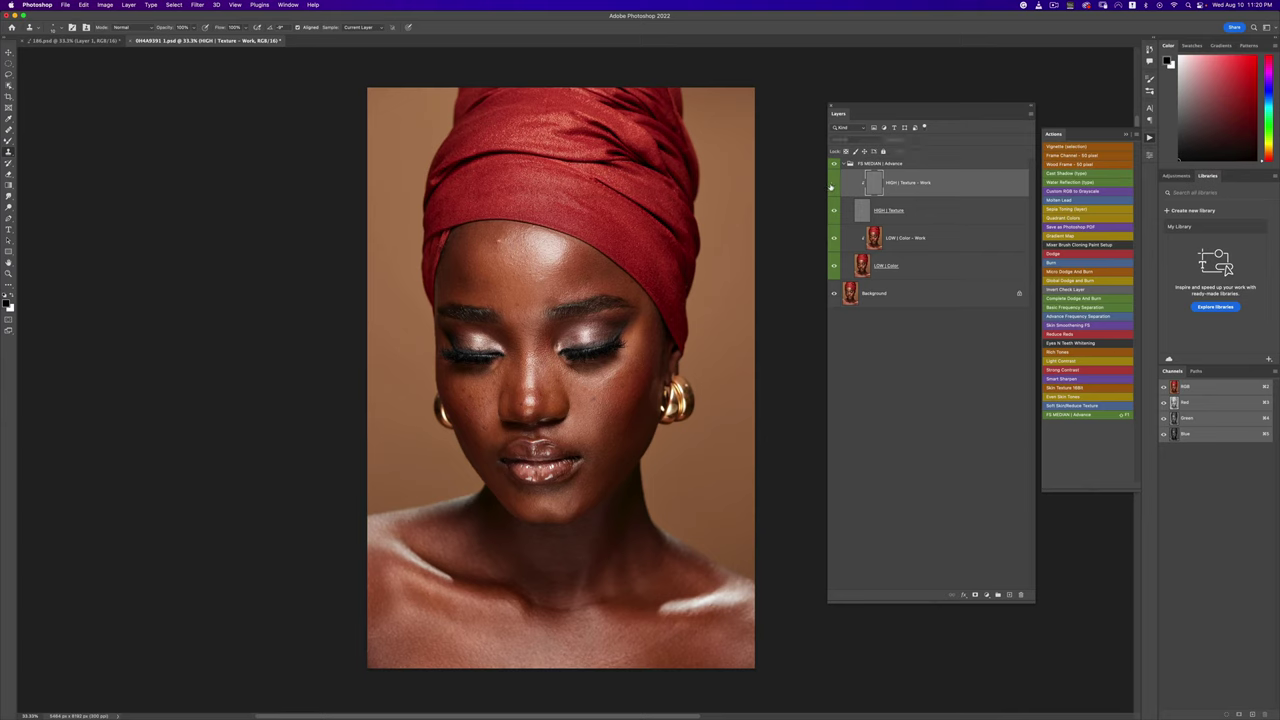
click(833, 184)
click(833, 185)
click(833, 185)
Step: Collapse the FS MEDIAN | Advance group and run the Invert Check Layer action above it
click(843, 164)
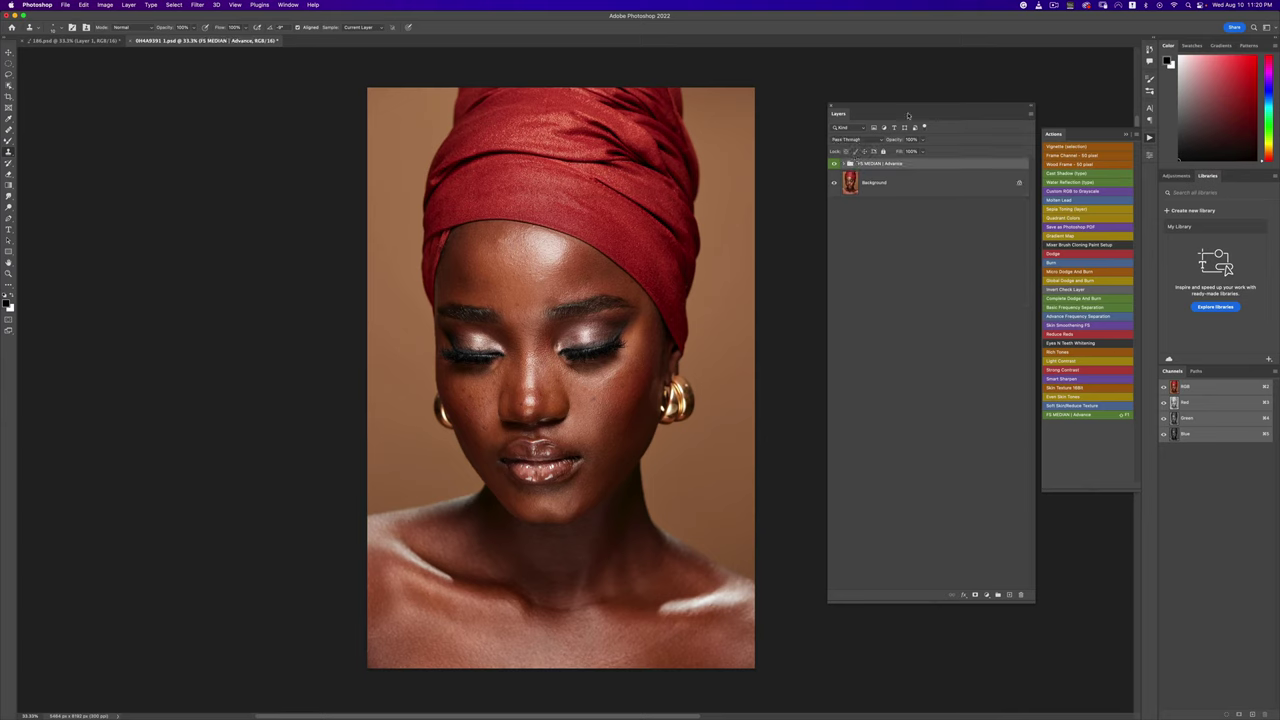
drag(911, 112, 866, 112)
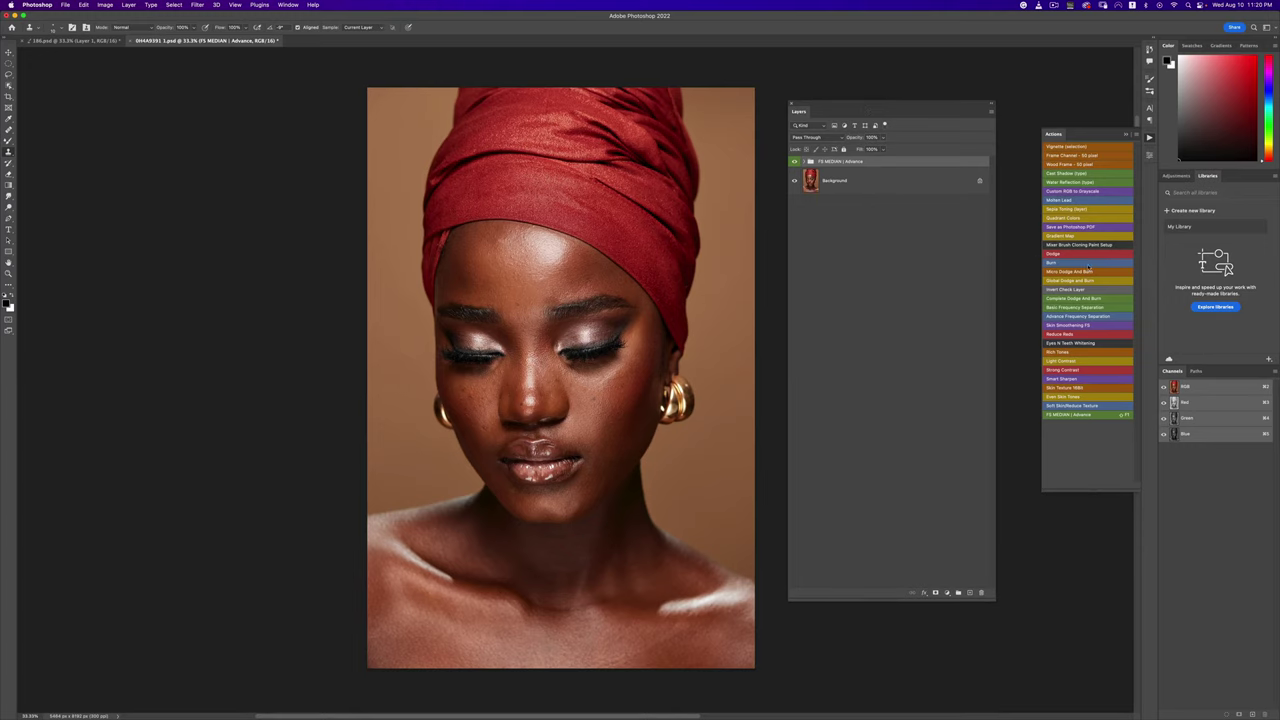
click(1055, 289)
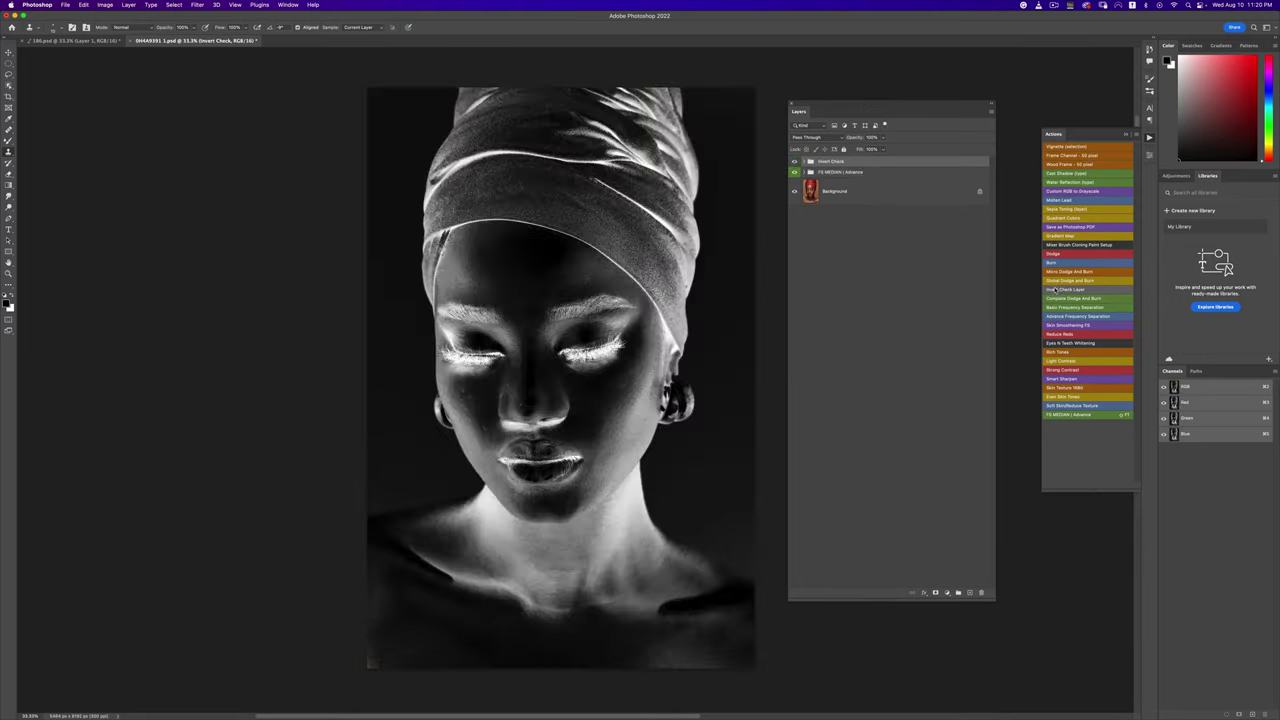
scroll(682, 297, down, 5)
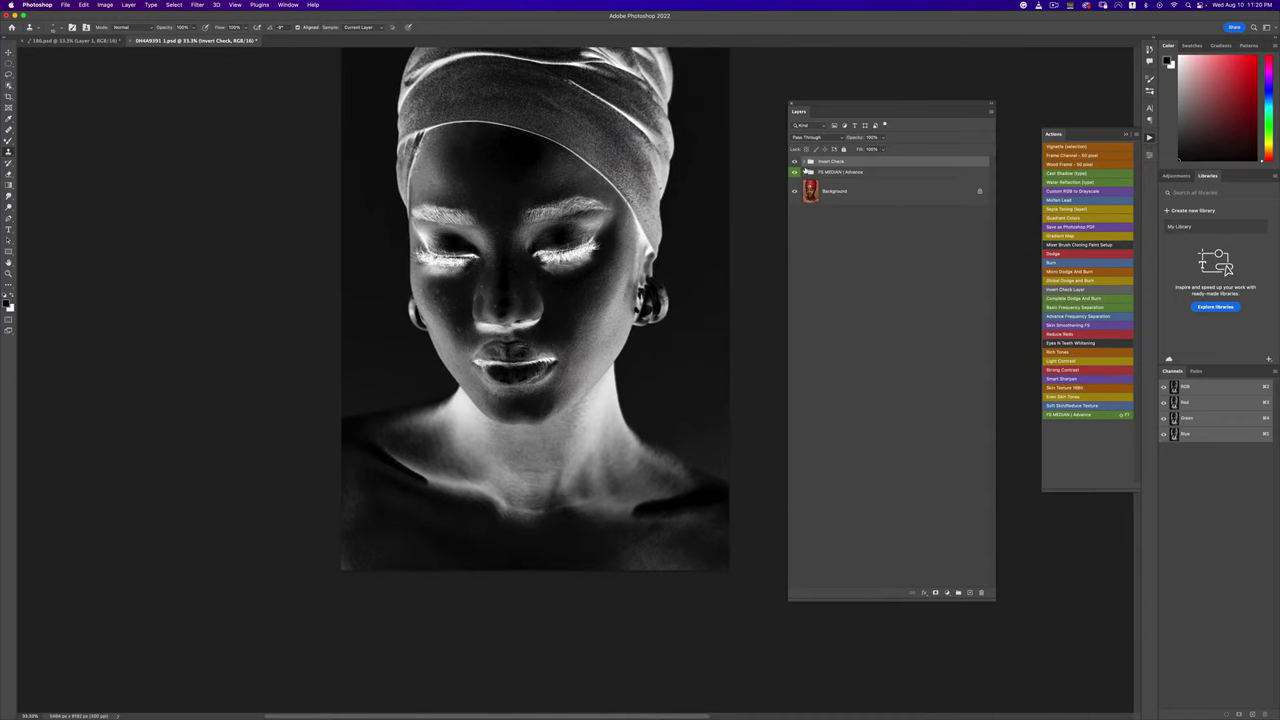
Step: Lighten the midtones of the Levels 1 adjustment inside the Invert Check group, collapse the group, and bring back the actions list
click(810, 161)
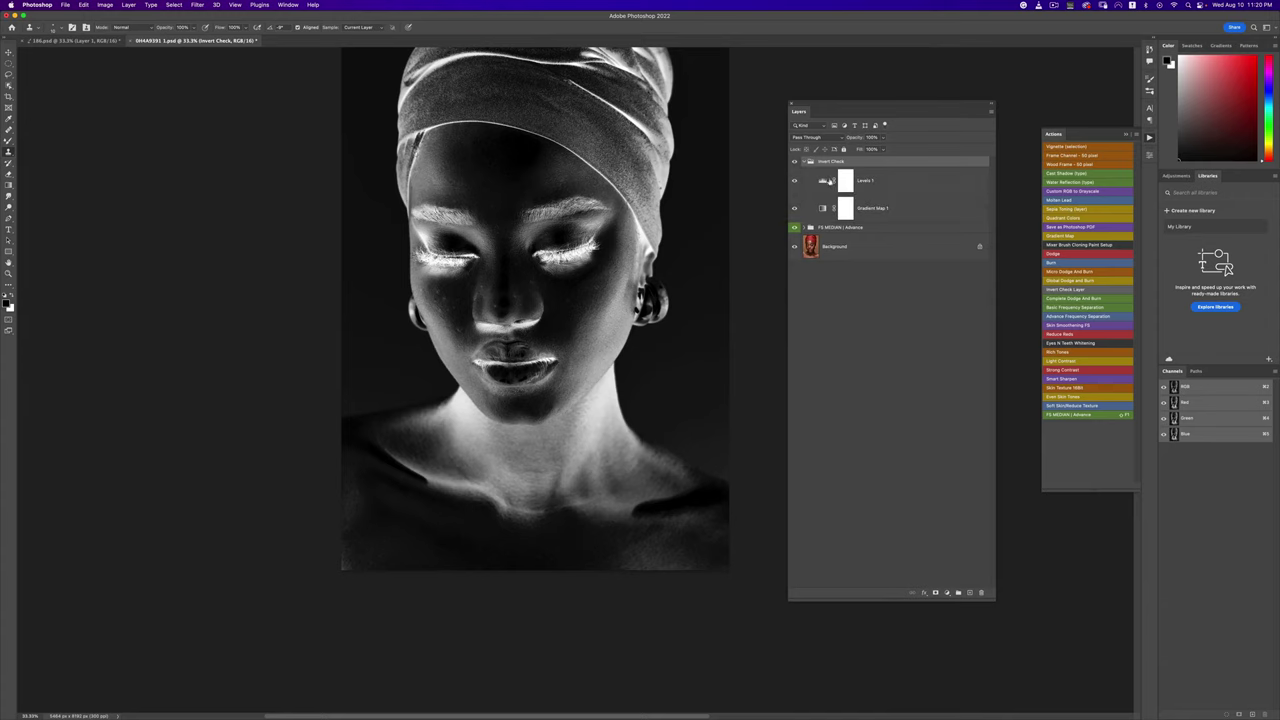
click(845, 188)
double_click(822, 180)
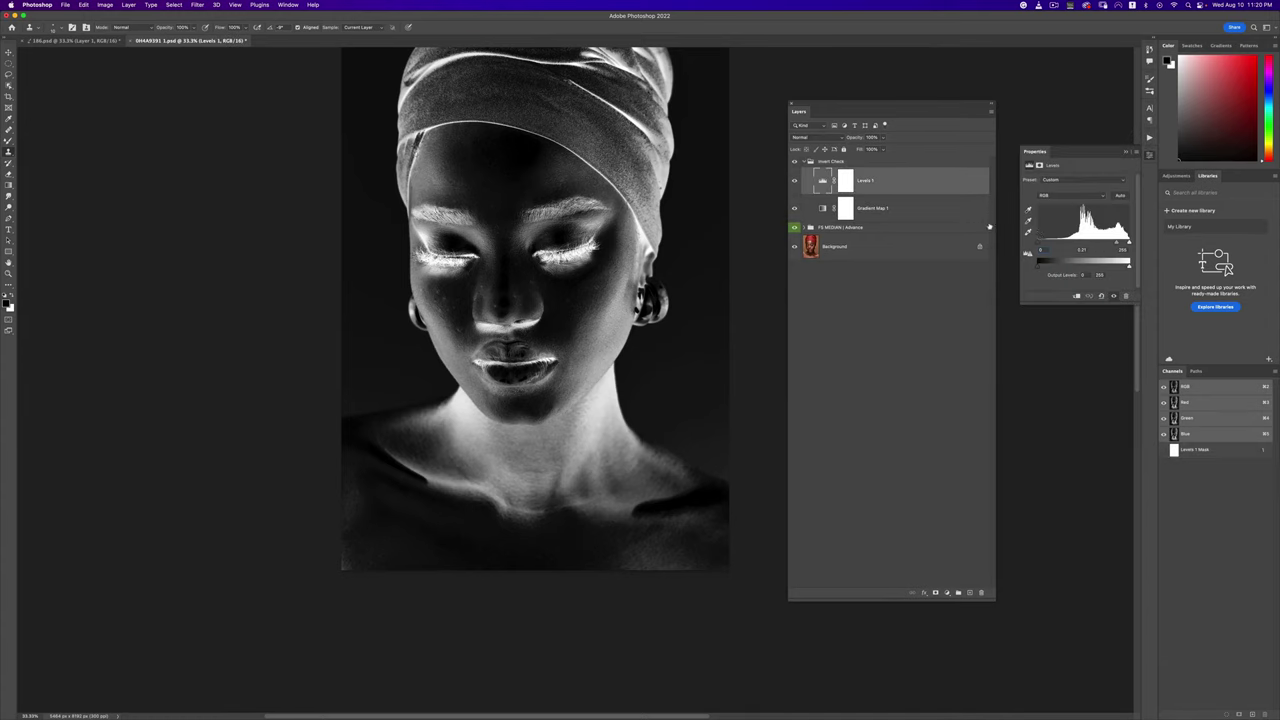
drag(1125, 244, 1108, 243)
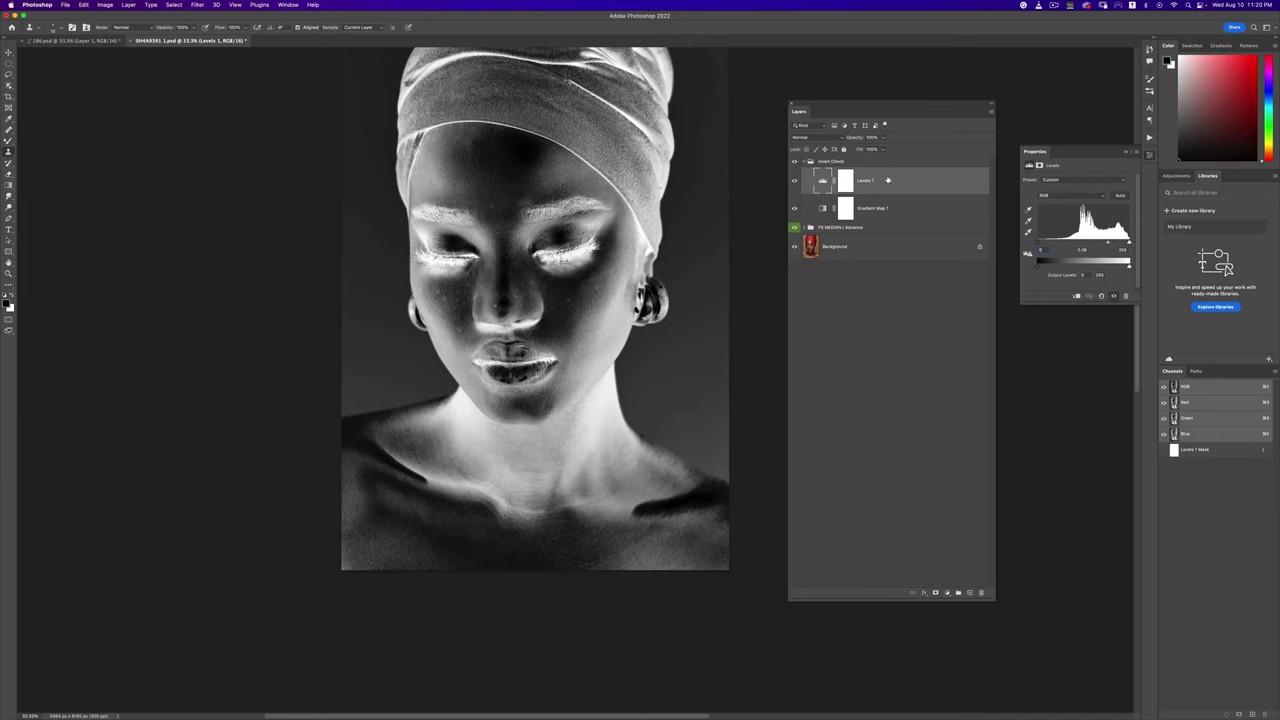
click(810, 161)
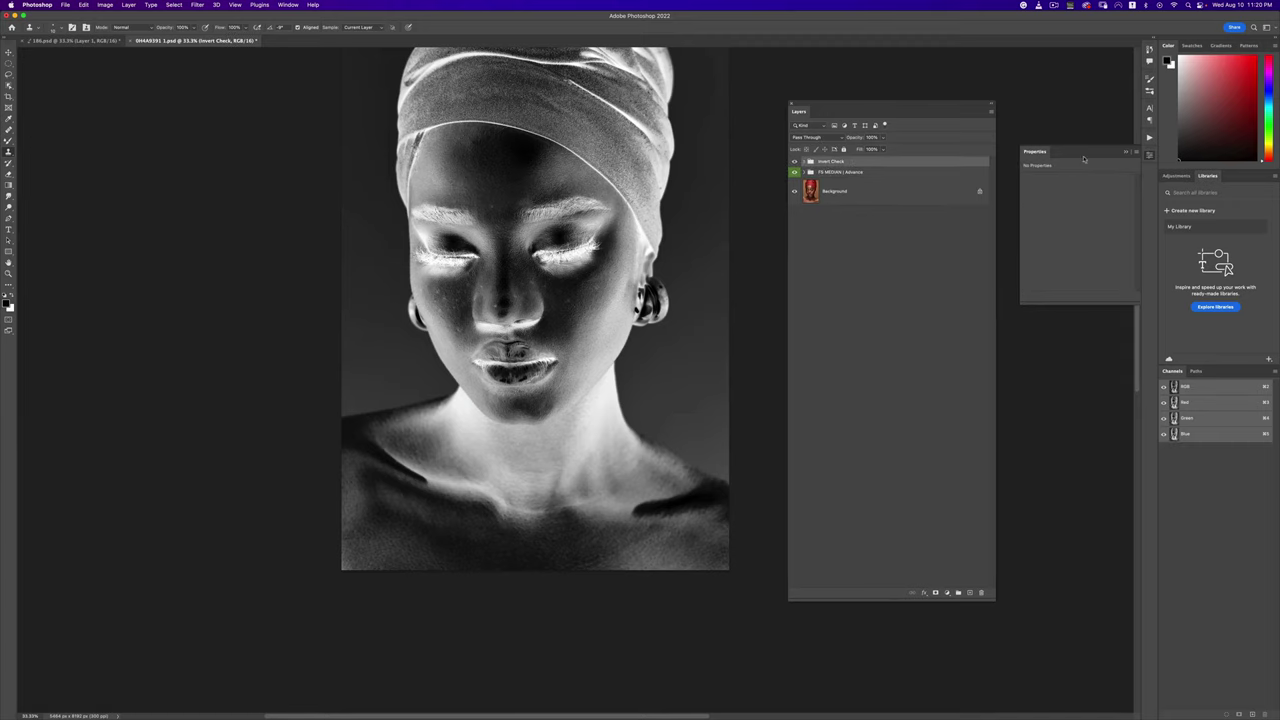
click(1149, 137)
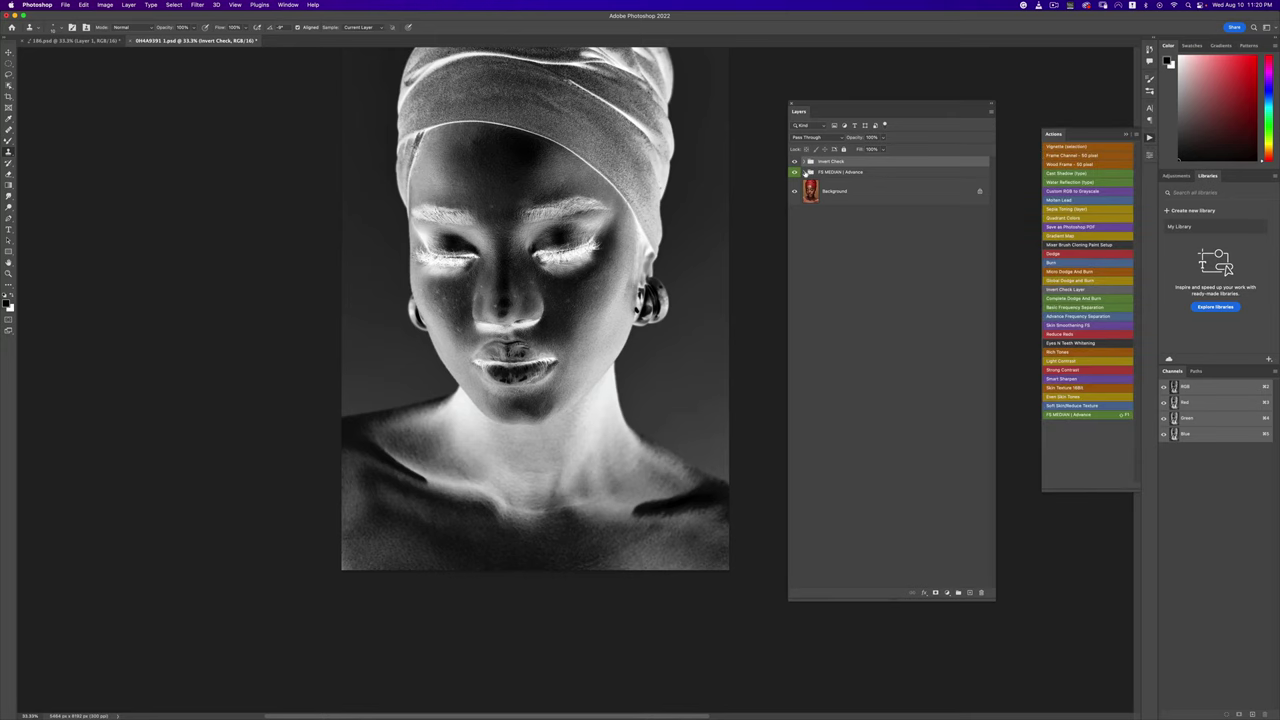
Step: Add an empty layer at the top of the Invert Check group and set up the Brush tool with a bright green foreground color
click(809, 171)
click(810, 161)
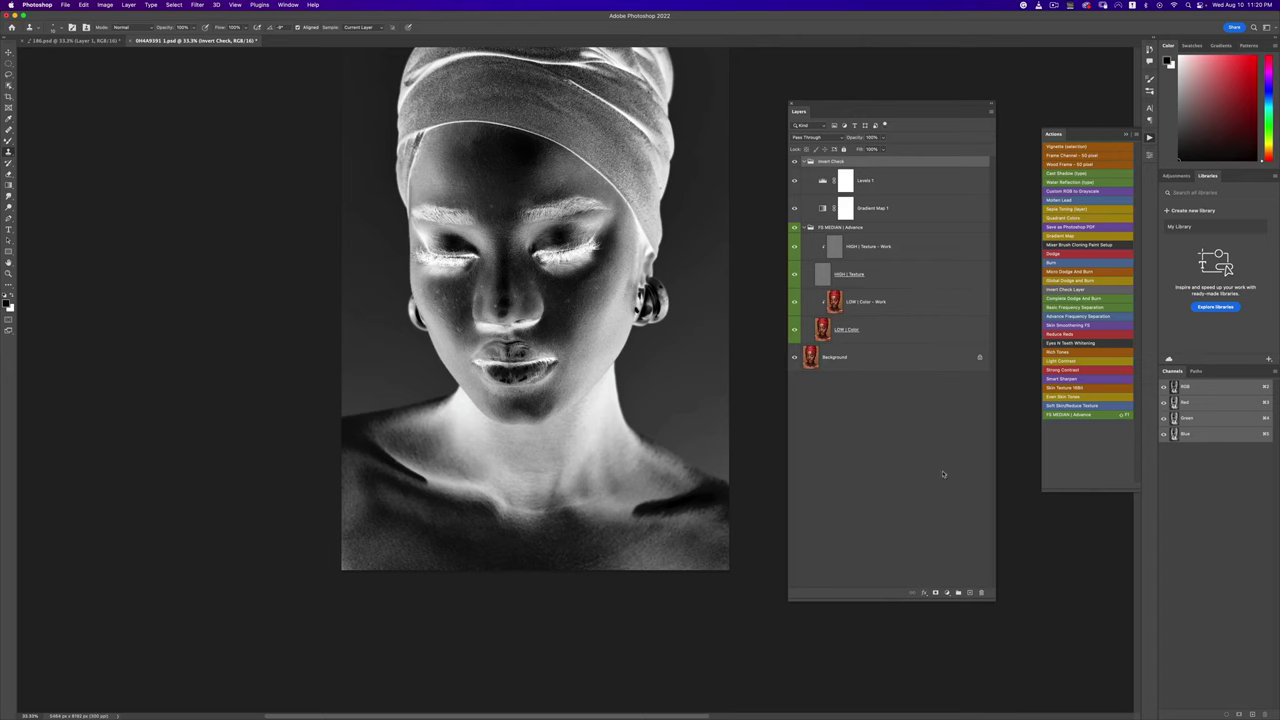
click(969, 592)
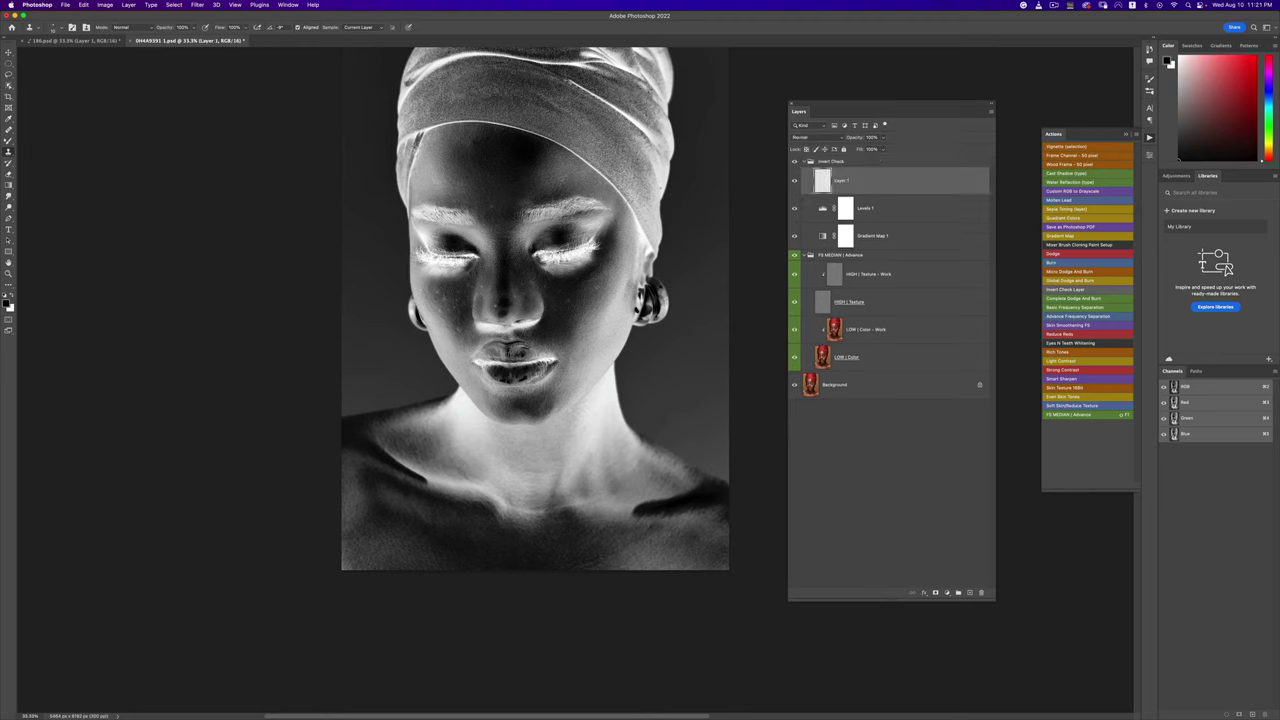
click(8, 141)
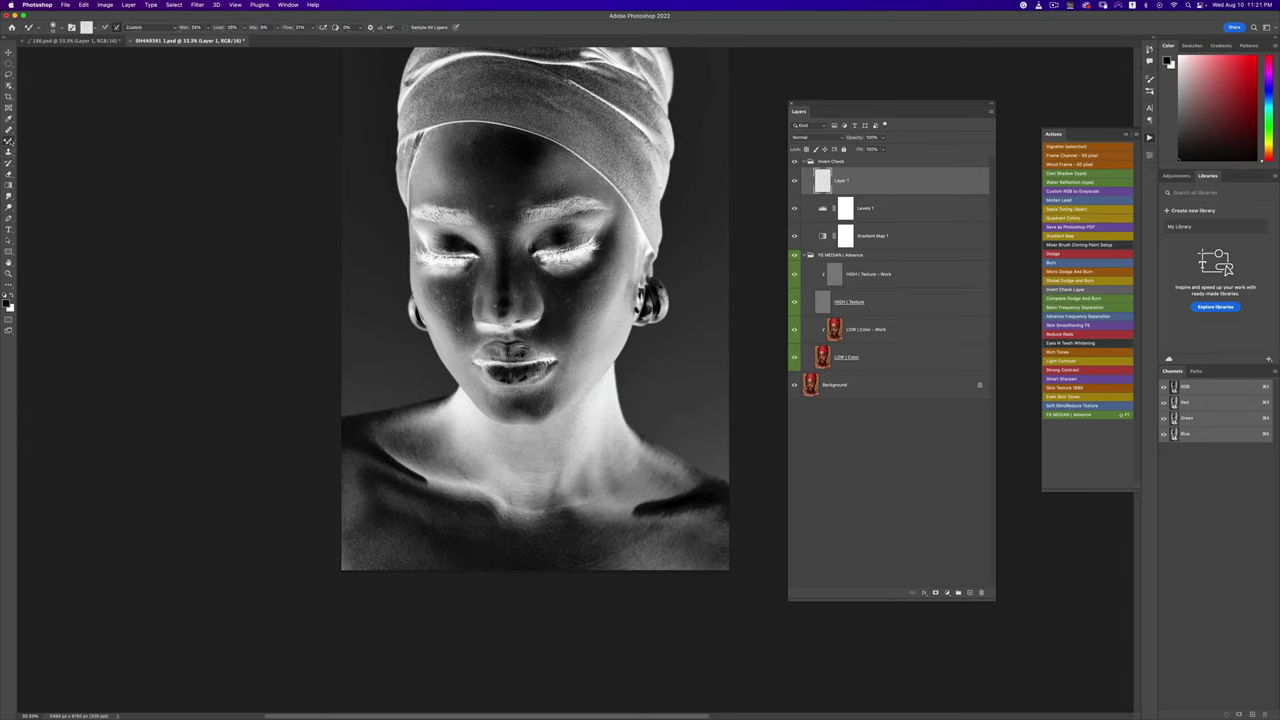
click(30, 139)
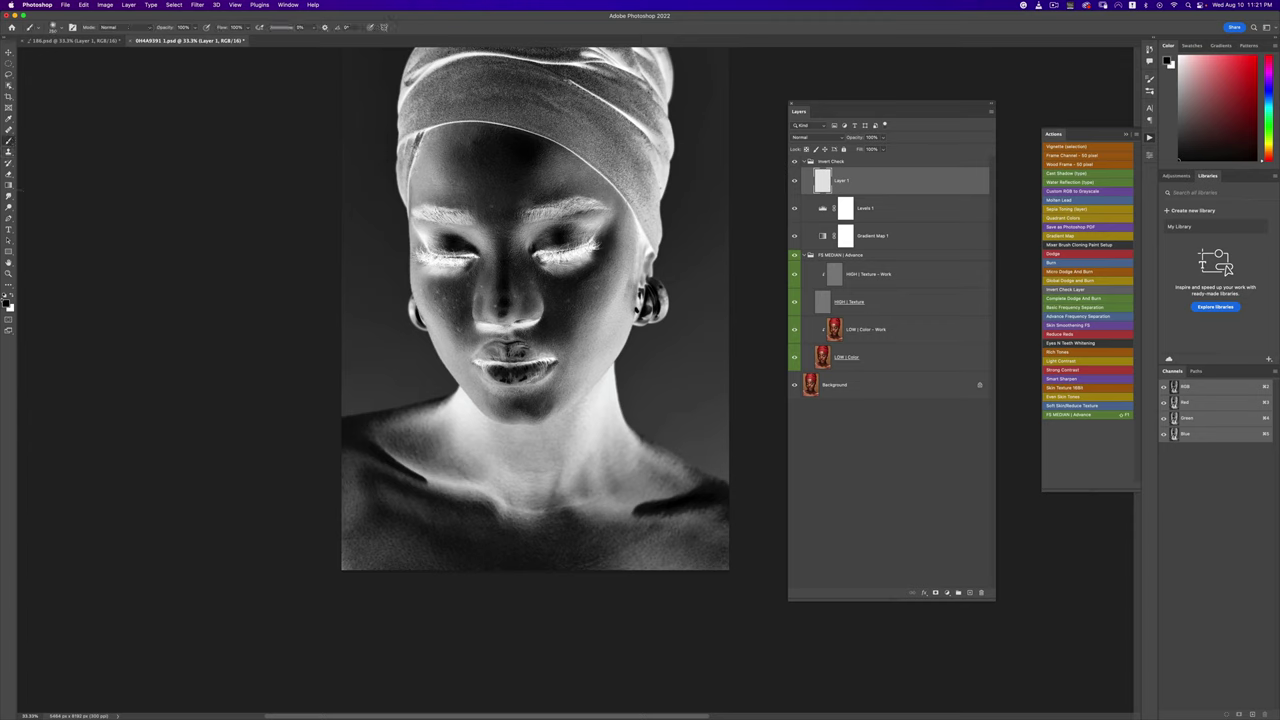
click(12, 295)
click(7, 300)
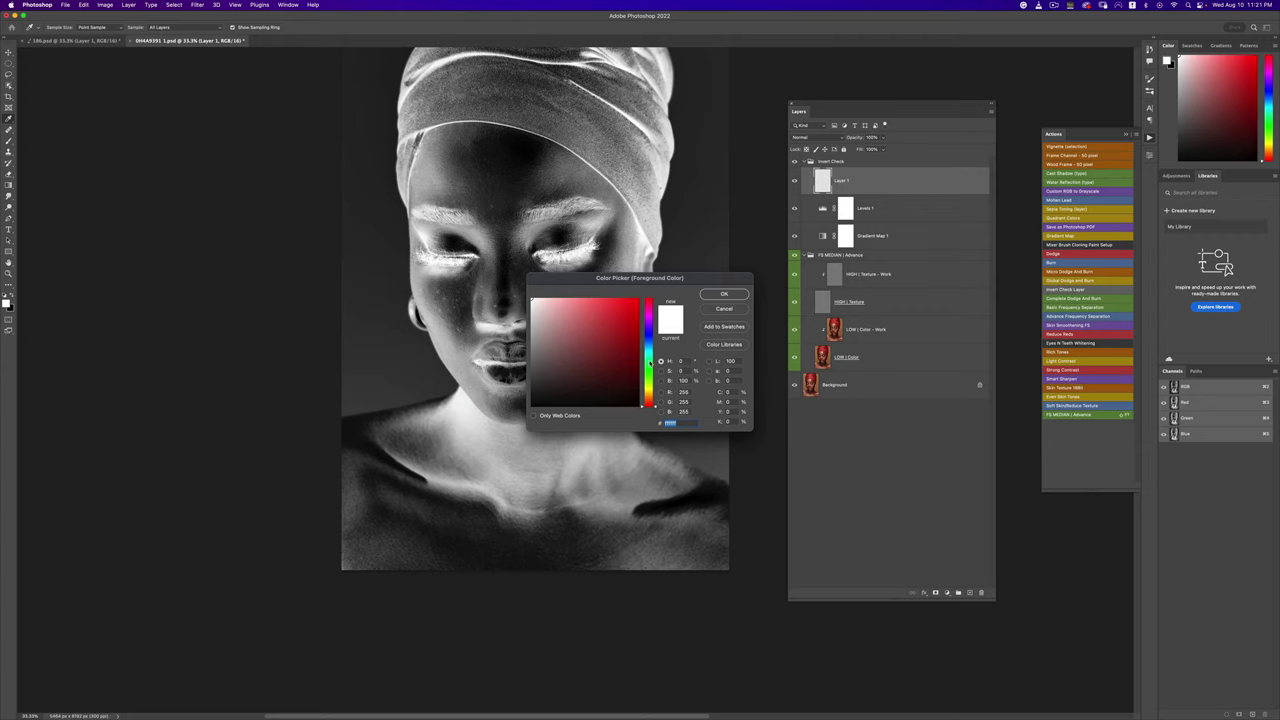
click(648, 378)
drag(628, 356, 716, 281)
click(722, 293)
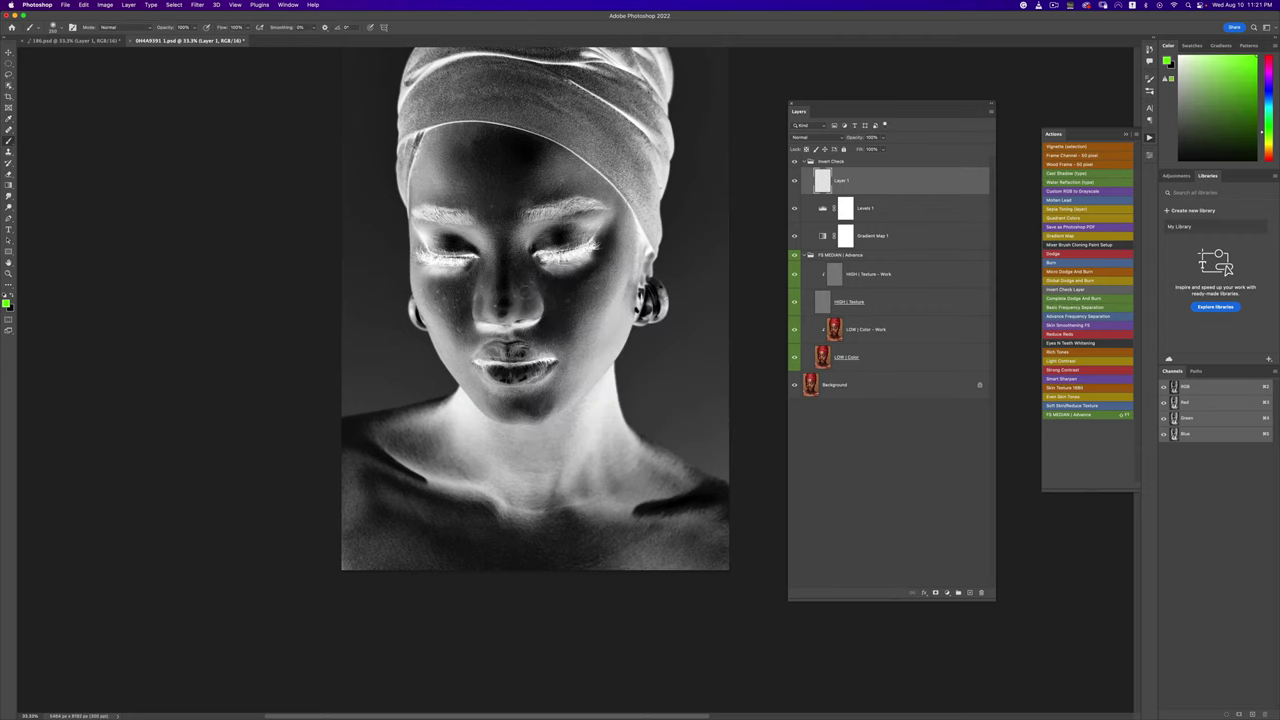
Step: Harden the brush edge and mark the uneven areas on the forehead and both cheeks with green lines
click(61, 29)
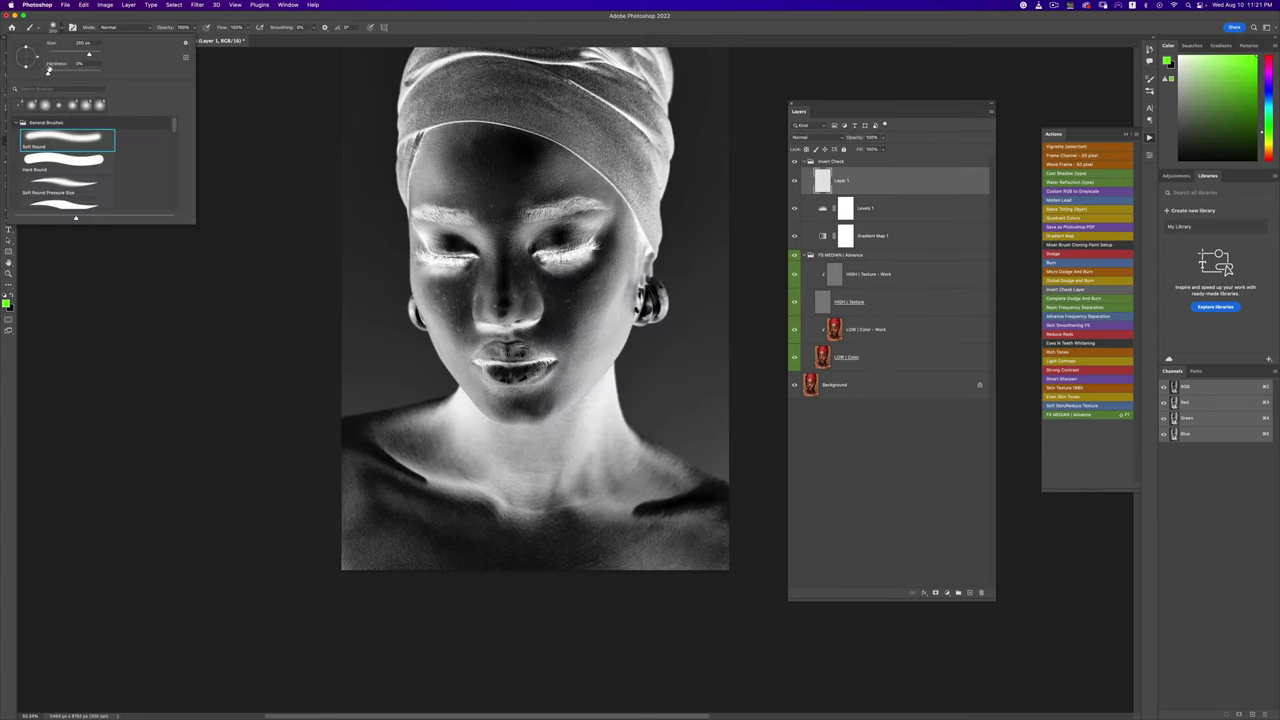
drag(48, 71, 322, 57)
key(Return)
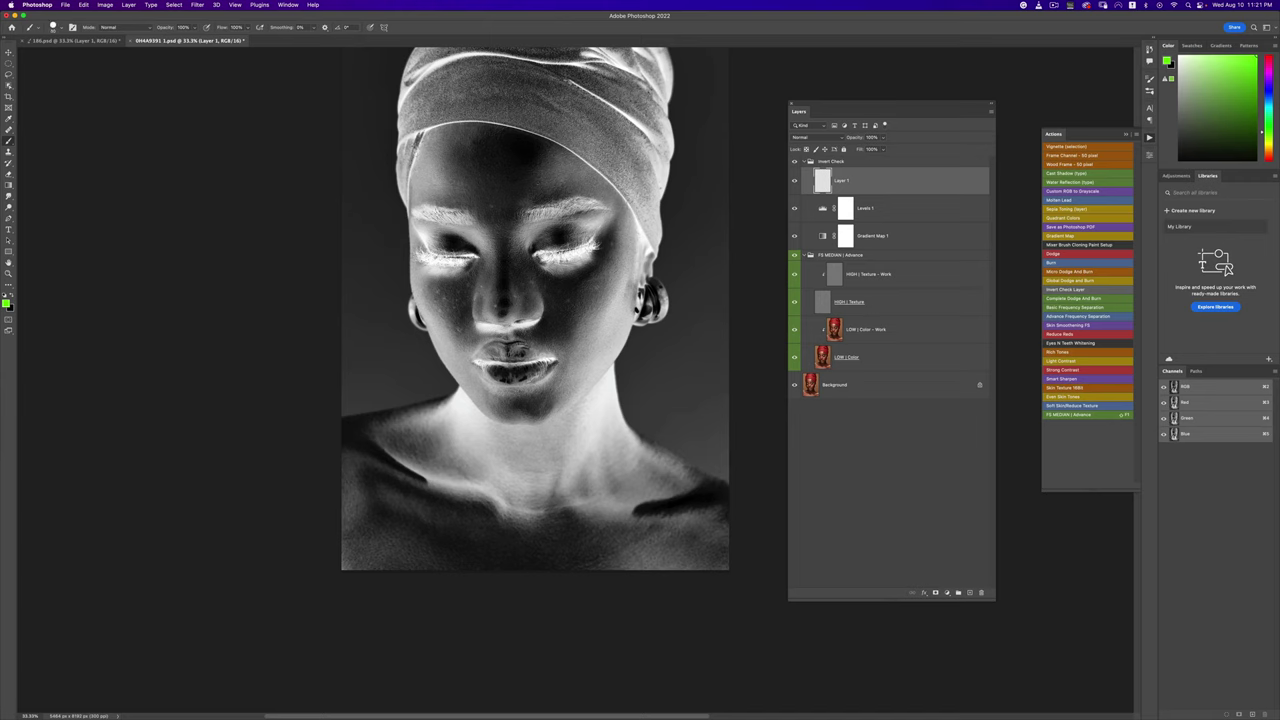
mouse_move(612, 238)
mouse_down()
mouse_move(611, 268)
mouse_move(578, 282)
mouse_move(572, 321)
mouse_up()
drag(428, 284, 452, 332)
drag(432, 282, 470, 270)
mouse_move(427, 188)
mouse_down()
mouse_move(468, 190)
mouse_move(448, 143)
mouse_move(490, 128)
mouse_move(544, 151)
mouse_move(566, 200)
mouse_up()
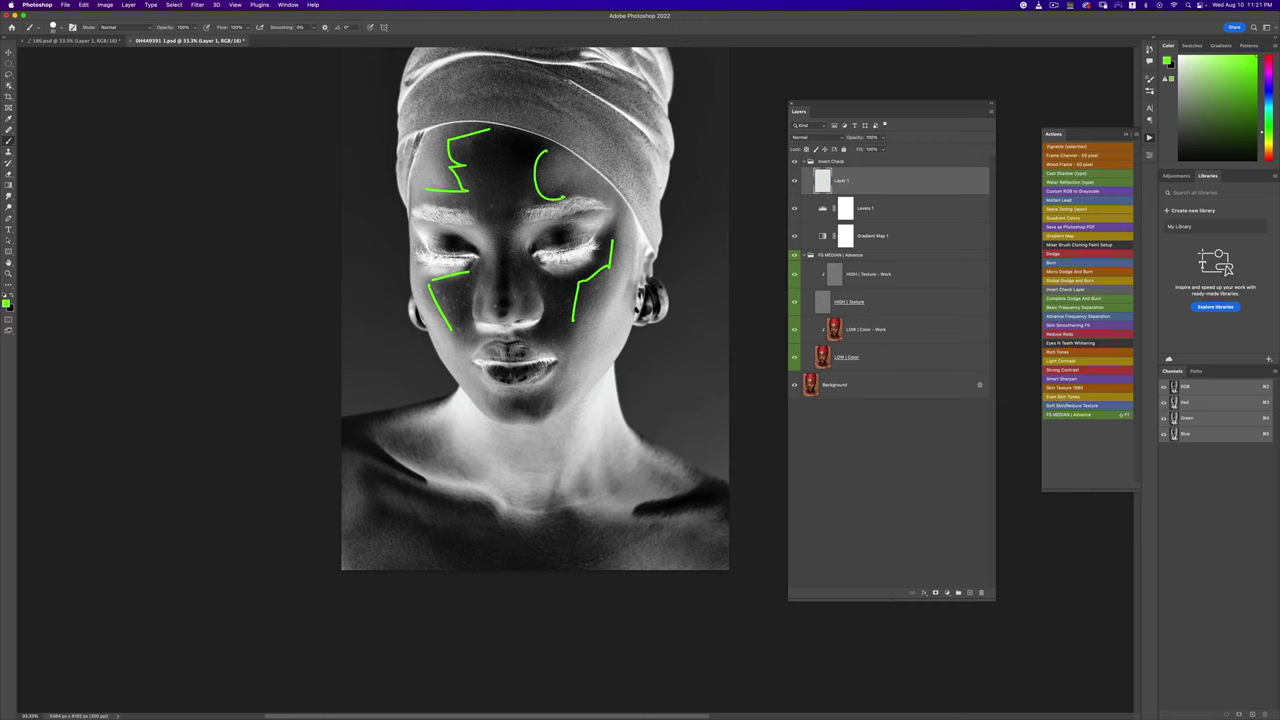
Step: Mark more uneven spots on the chin, lower cheeks and beside the nose, undo two strokes, and delete the annotation layer
drag(510, 405, 541, 418)
mouse_move(537, 337)
mouse_down()
mouse_move(570, 348)
mouse_move(584, 325)
mouse_up()
drag(454, 334, 474, 345)
mouse_move(559, 293)
mouse_down()
mouse_move(565, 275)
mouse_move(567, 291)
mouse_up()
key(super+z)
key(super+z)
drag(558, 295, 564, 282)
drag(457, 281, 457, 297)
key(BackSpace)
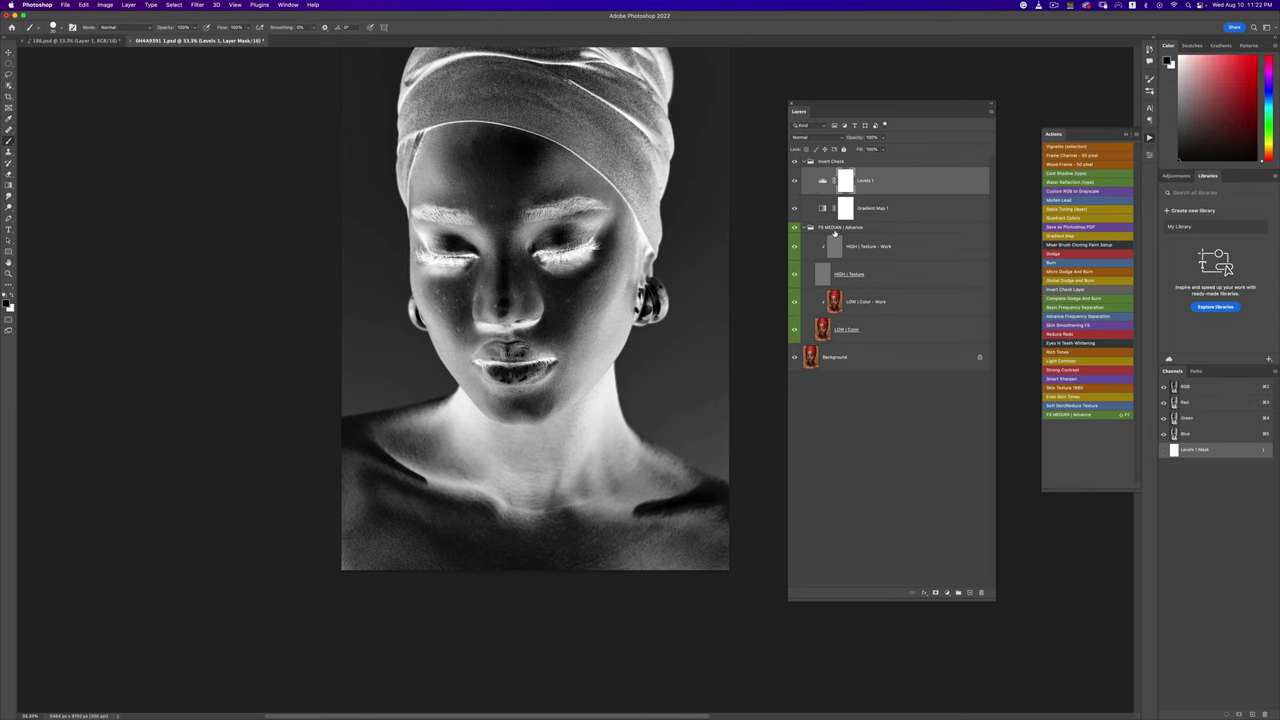
Step: Hide the Invert Check group and the HIGH | Texture layer so only the low-frequency color layers show
click(809, 162)
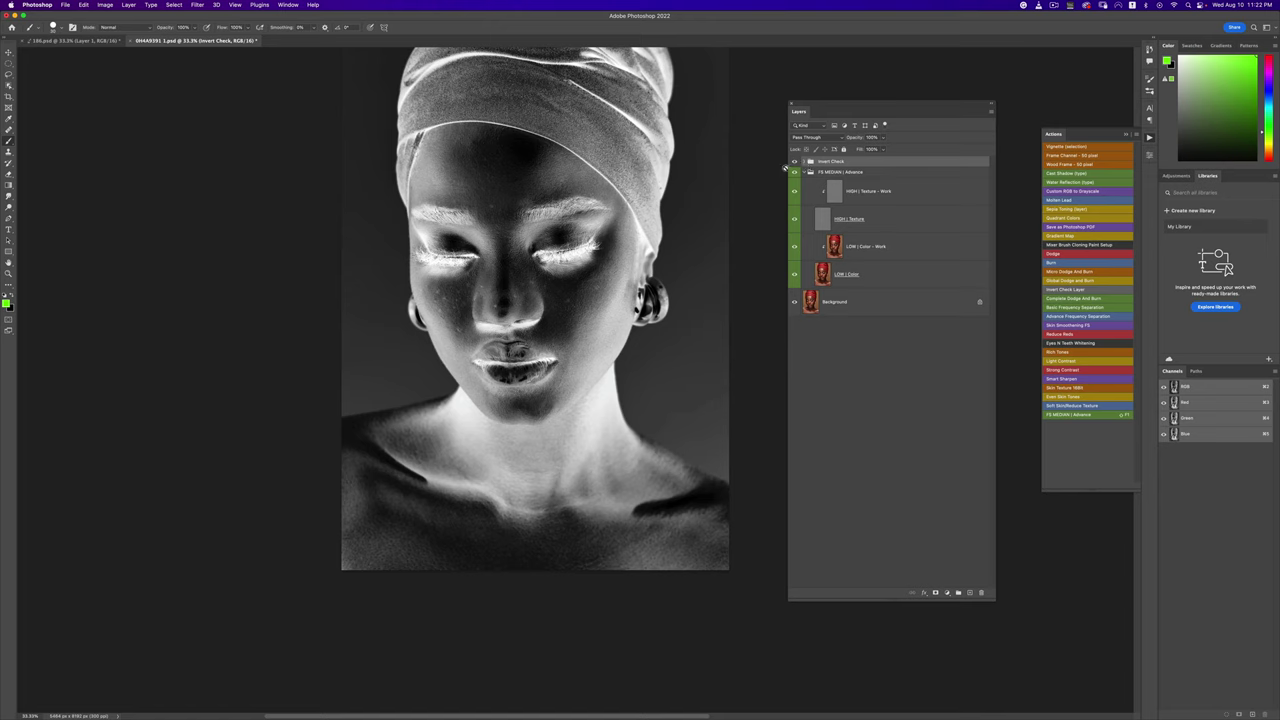
click(806, 162)
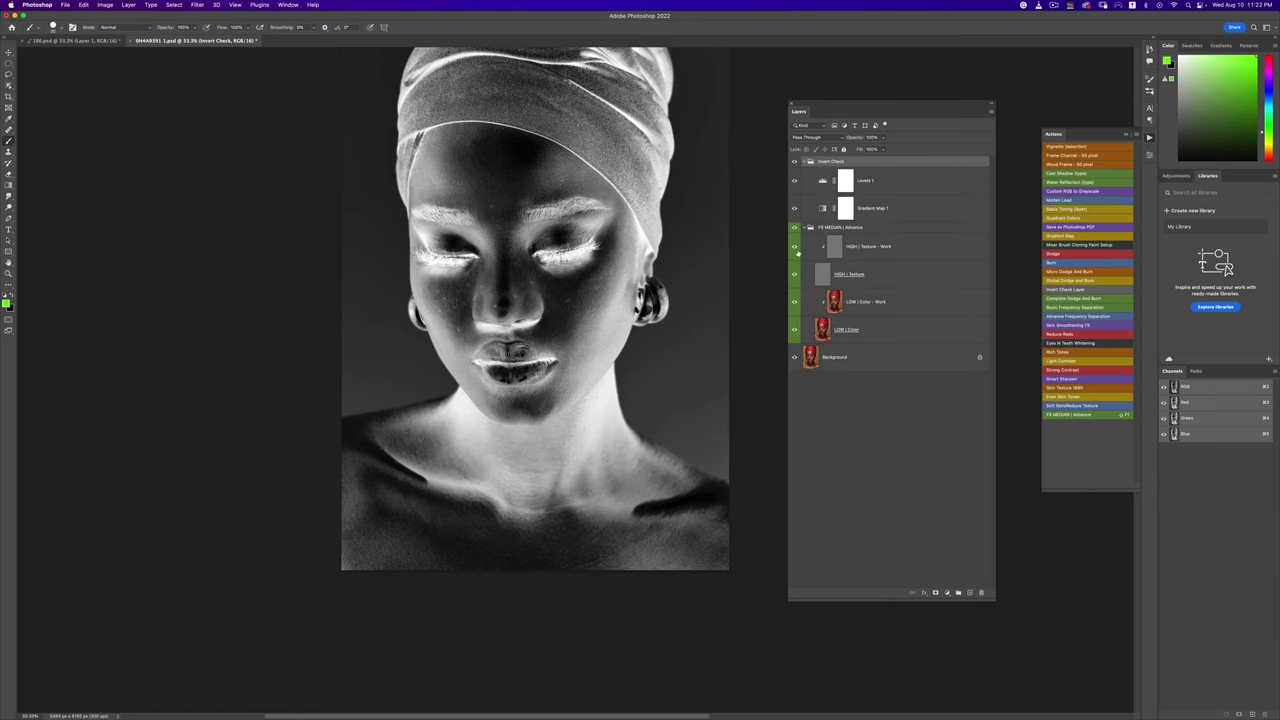
click(796, 162)
click(806, 162)
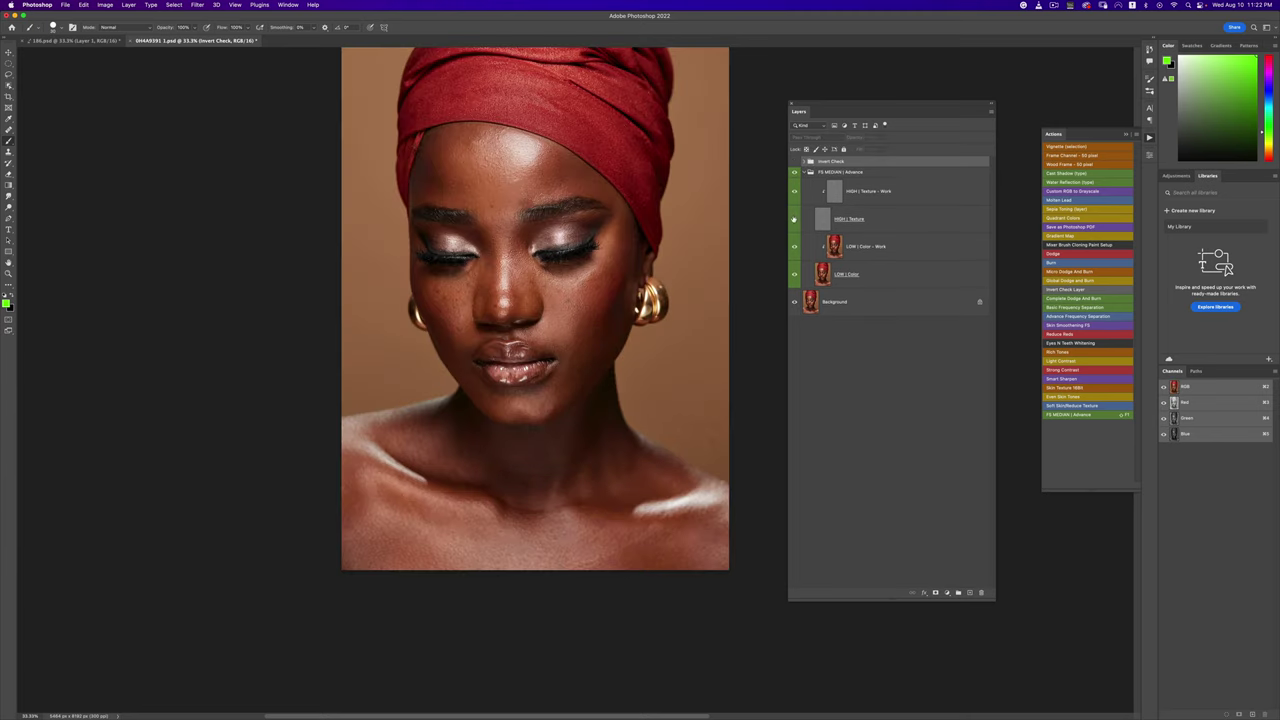
click(795, 219)
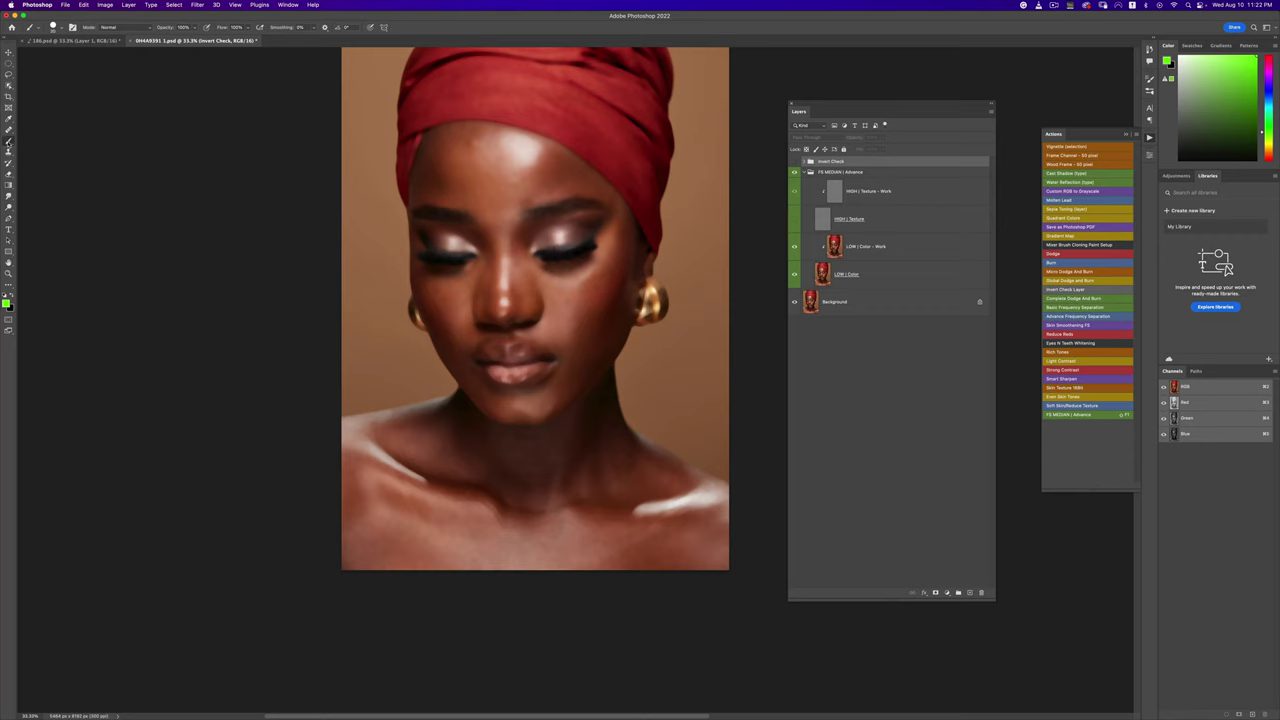
Step: Set up the Mixer Brush on the LOW | Color - Work layer, keeping it cleaned after each stroke, and enlarge the brush
right_click(12, 146)
click(30, 170)
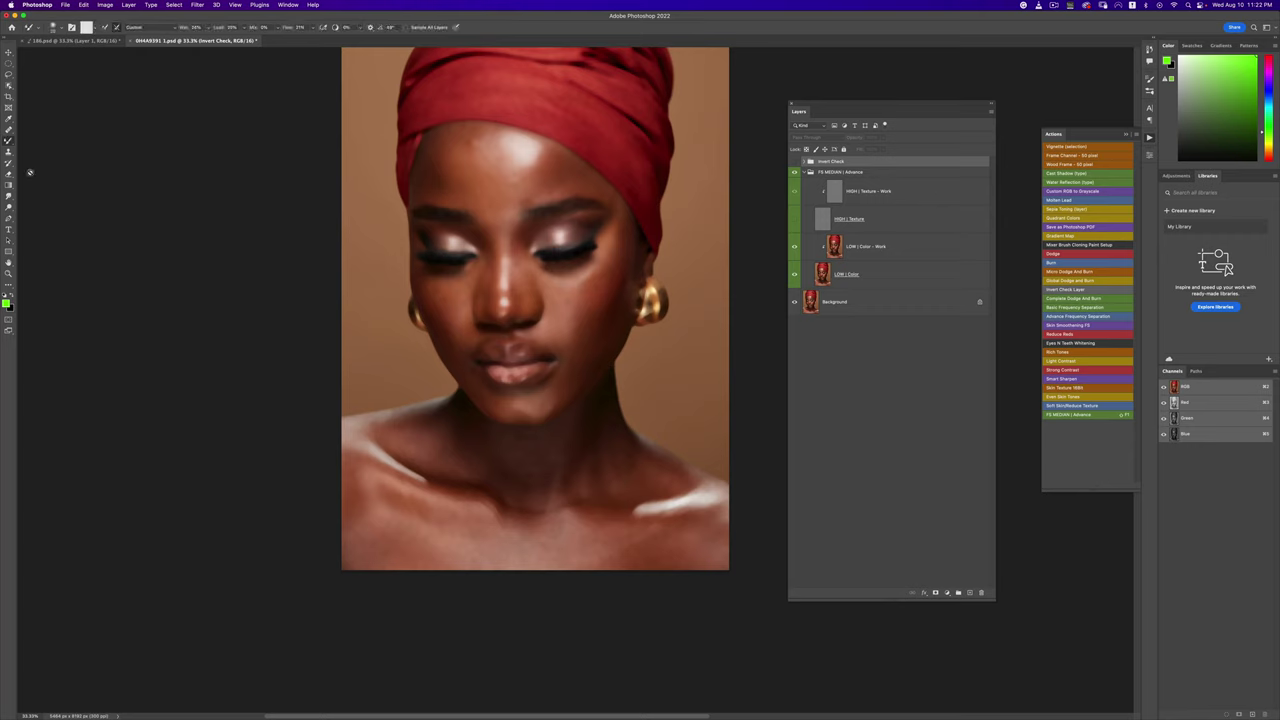
click(38, 28)
click(38, 29)
click(861, 247)
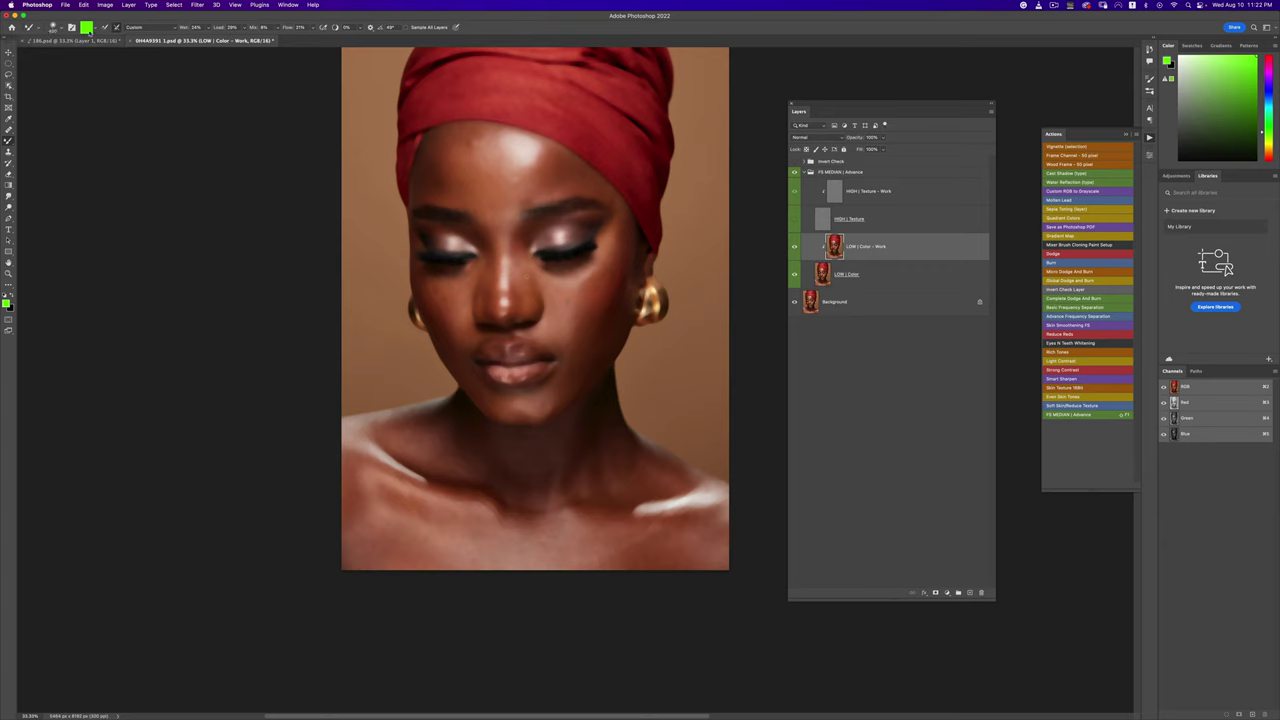
click(116, 27)
click(116, 27)
key(])
key(])
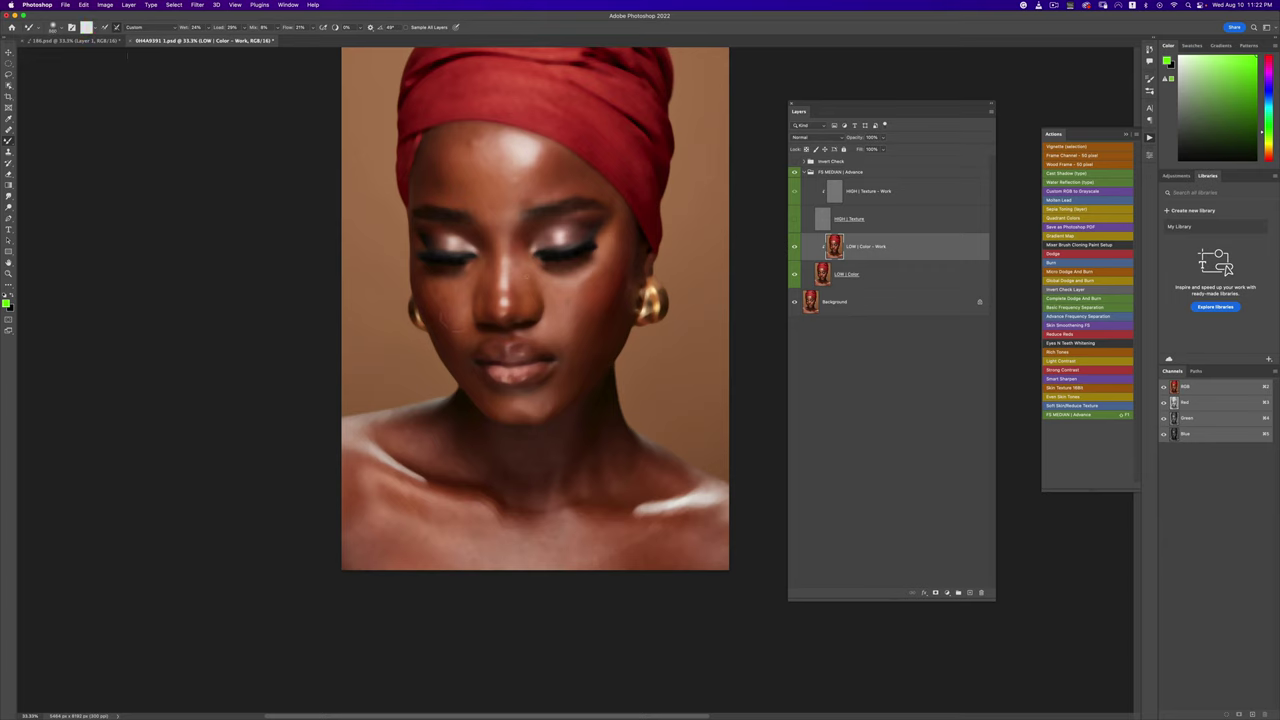
Step: Try a Mixer Brush stroke on the cheek, undo it, and reset the colors with white as the foreground
drag(446, 316, 483, 322)
key(super+z)
key(d)
key(x)
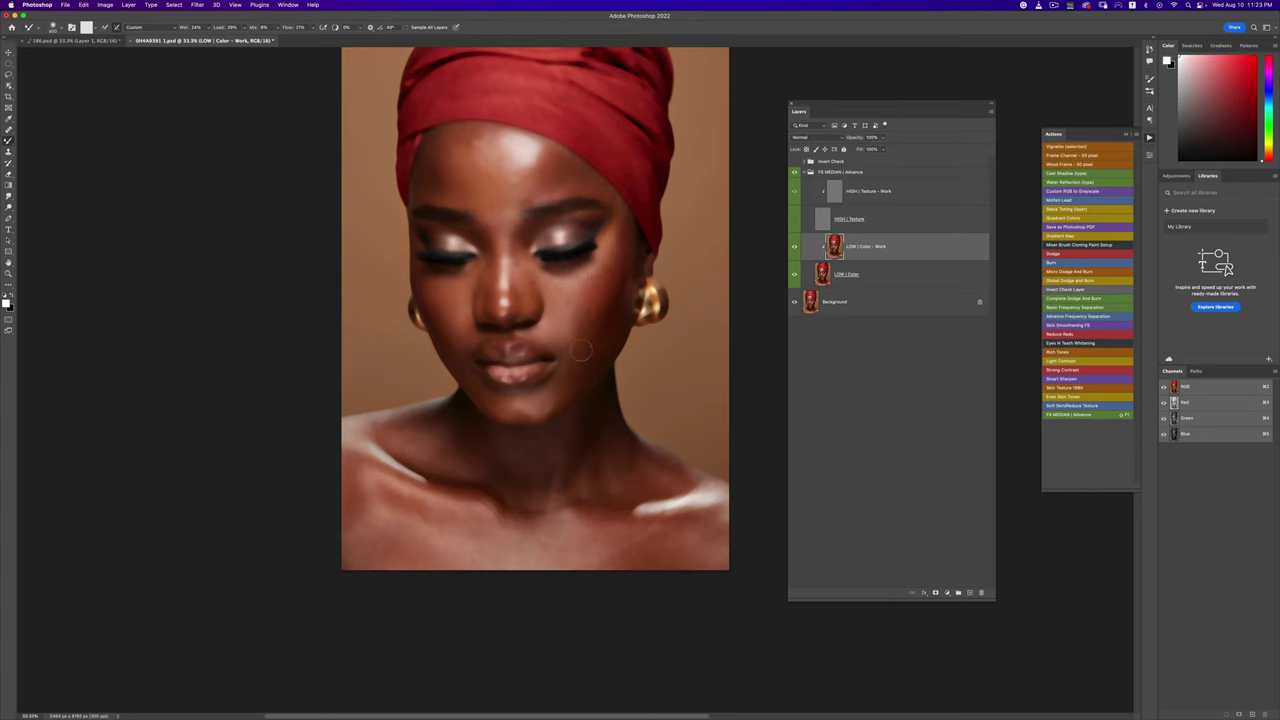
Step: Blend the uneven tones on the cheek and chin with progressively smaller Mixer Brush strokes, and show the HIGH | Texture layer again
key(bracketleft)
key(bracketleft)
key(bracketleft)
mouse_move(618, 280)
mouse_down()
mouse_move(626, 243)
mouse_move(614, 267)
mouse_up()
key(bracketleft)
key(bracketleft)
mouse_move(576, 396)
mouse_down()
mouse_move(564, 404)
mouse_move(580, 389)
mouse_move(564, 386)
mouse_move(533, 416)
mouse_up()
key(bracketleft)
key(bracketleft)
click(795, 222)
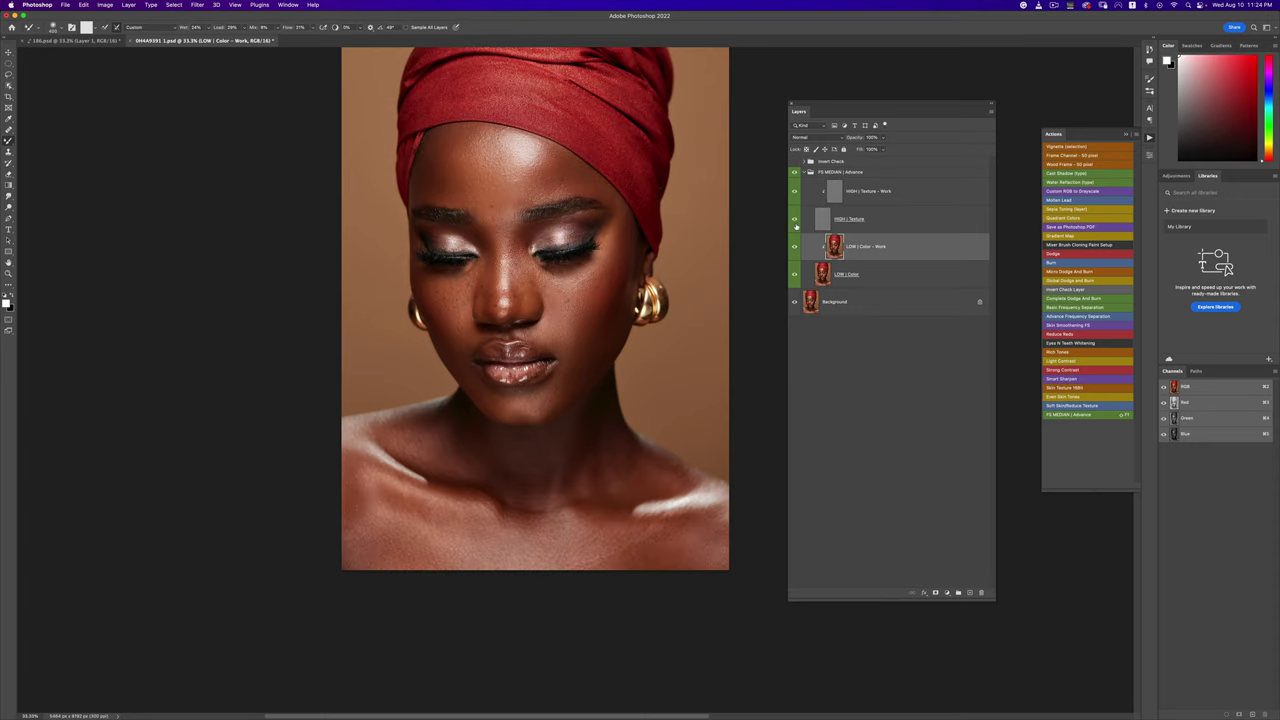
Step: Compare the portrait before and after color blending by switching the visibility of the LOW | Color - Work layer
key(z)
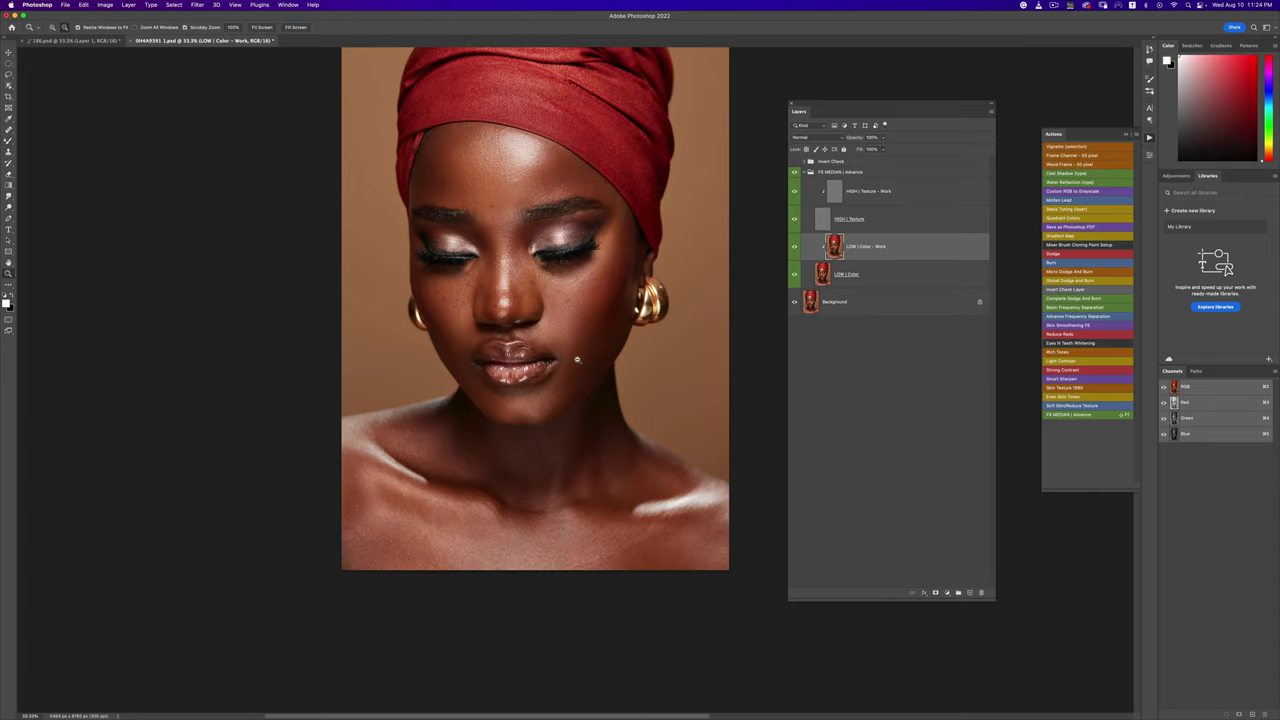
alt+click(576, 364)
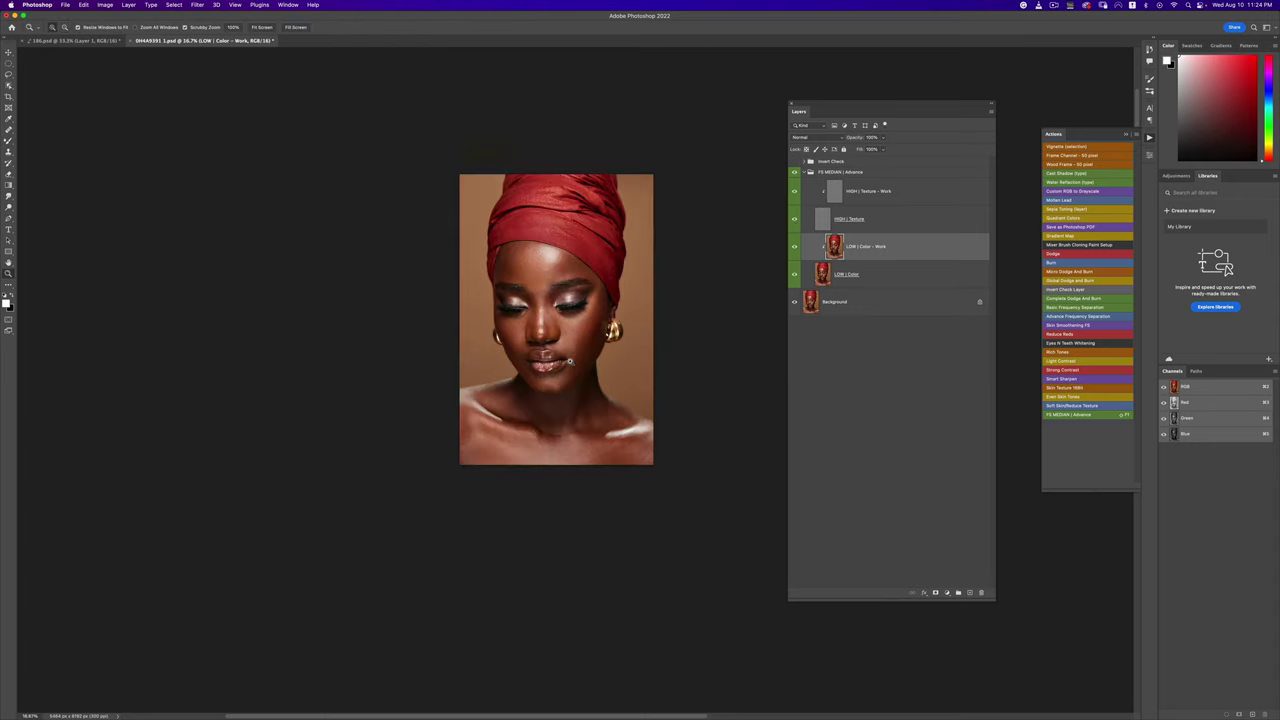
key(b)
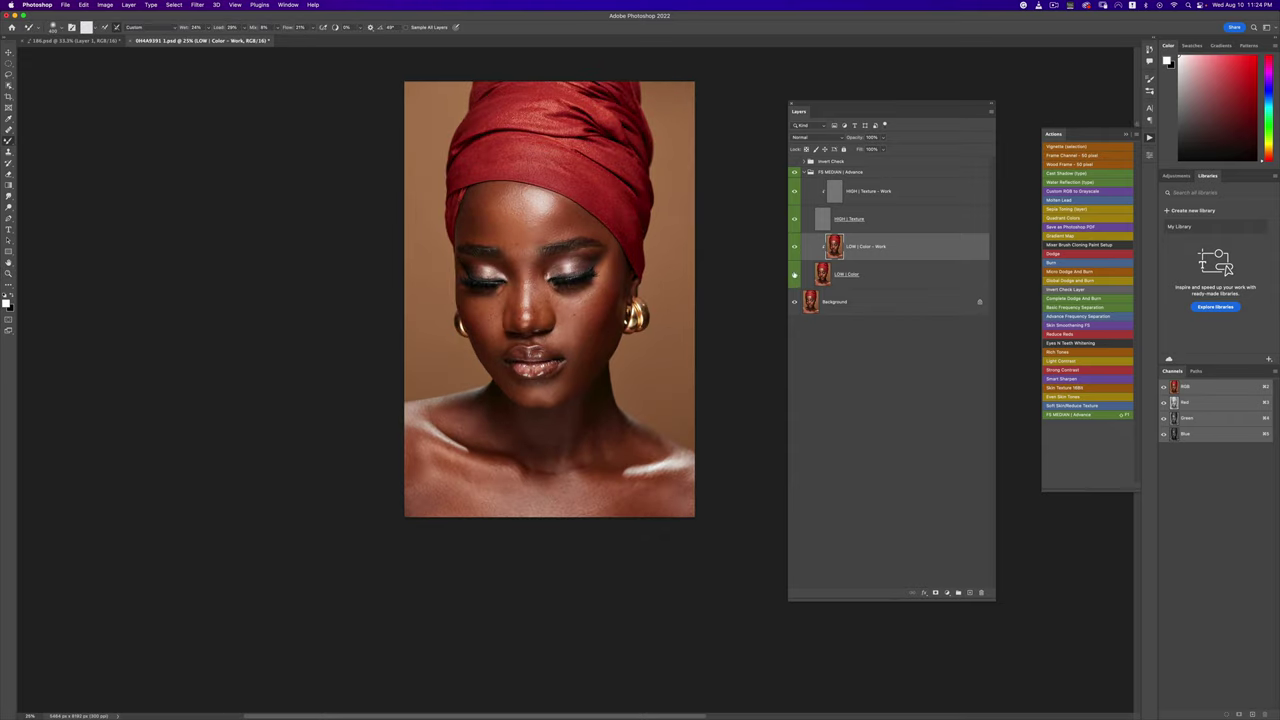
click(794, 248)
click(794, 248)
click(795, 250)
click(795, 250)
click(795, 250)
click(795, 250)
click(796, 281)
click(795, 251)
click(795, 251)
key(super+comma)
key(super+comma)
Step: Show the Invert Check group over an enlarged view of the face to examine the remaining uneven areas
key(z)
click(501, 291)
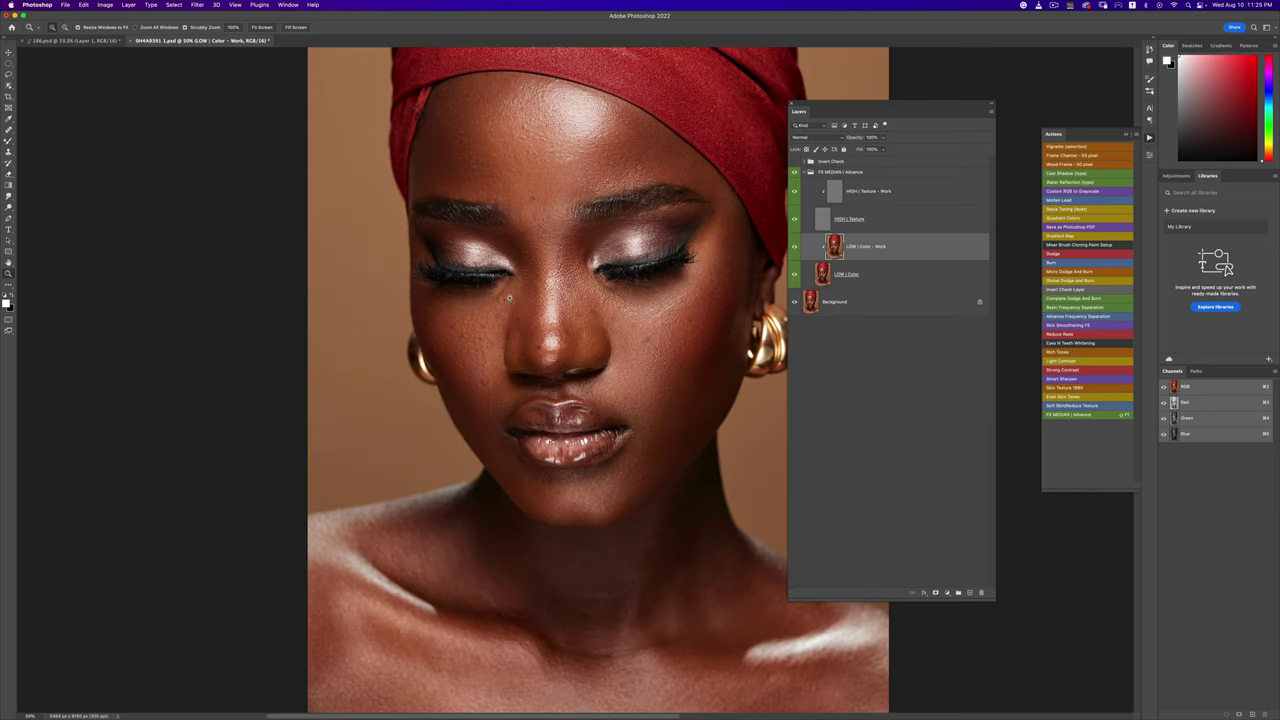
key(b)
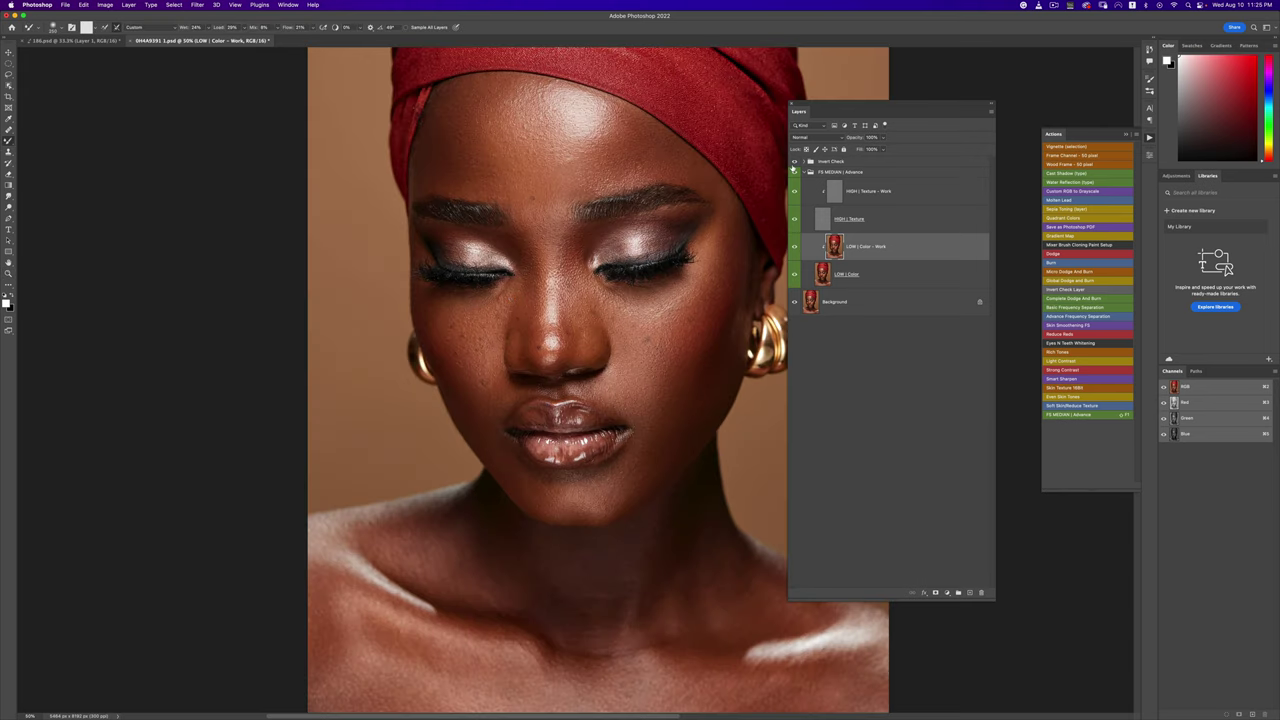
click(794, 161)
click(794, 161)
click(794, 161)
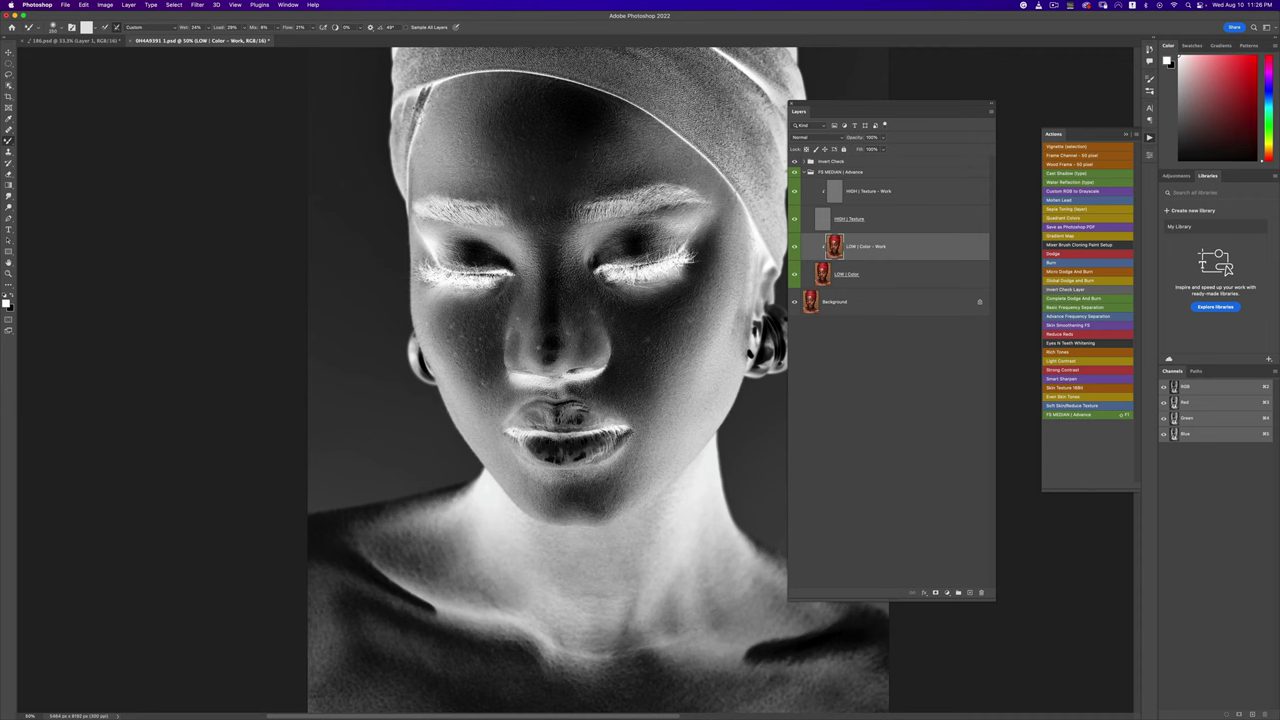
Step: Hide the Invert Check group and compare the whole portrait with and without the FS MEDIAN | Advance group
key(z)
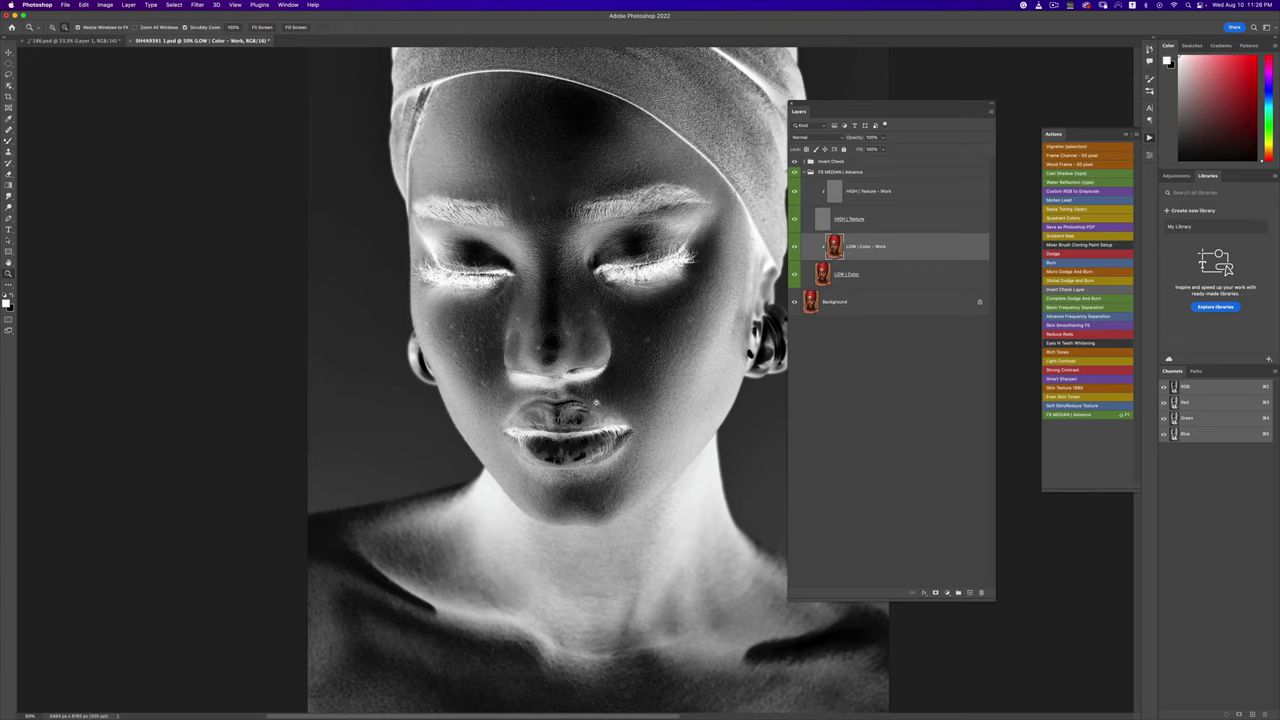
mouse_move(600, 406)
mouse_down()
mouse_move(510, 406)
mouse_move(570, 406)
mouse_up()
key(b)
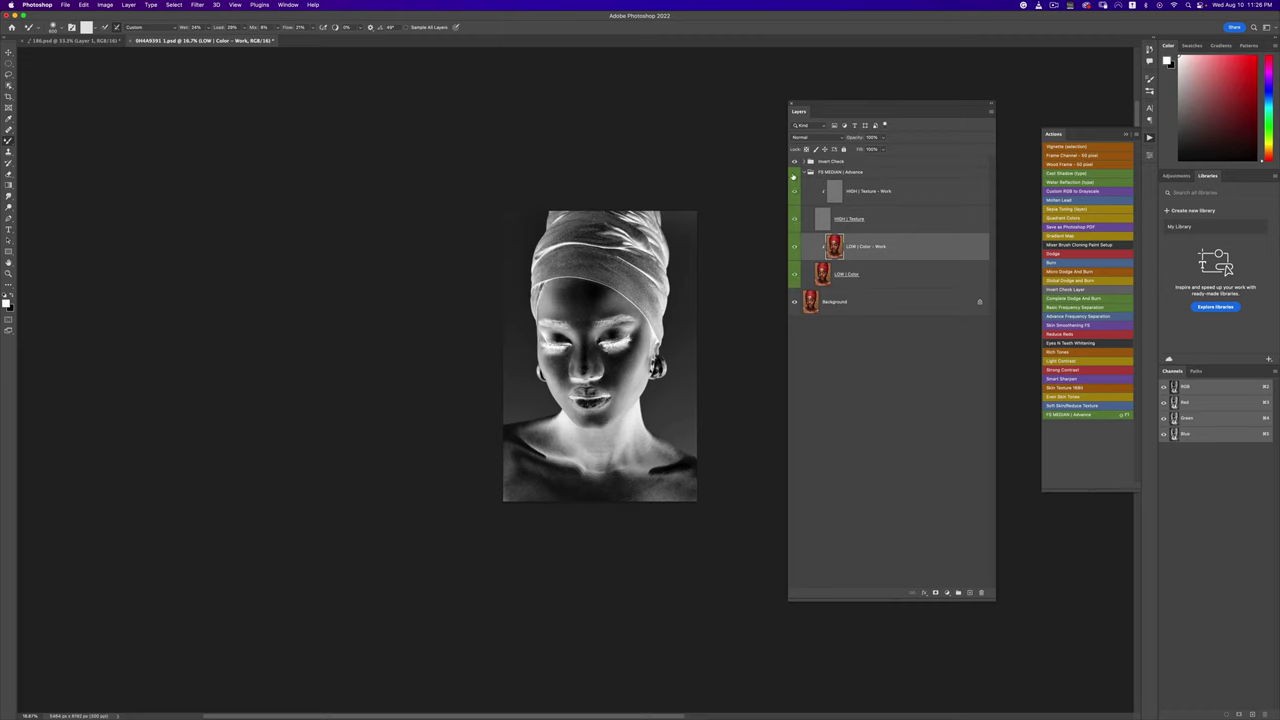
click(794, 162)
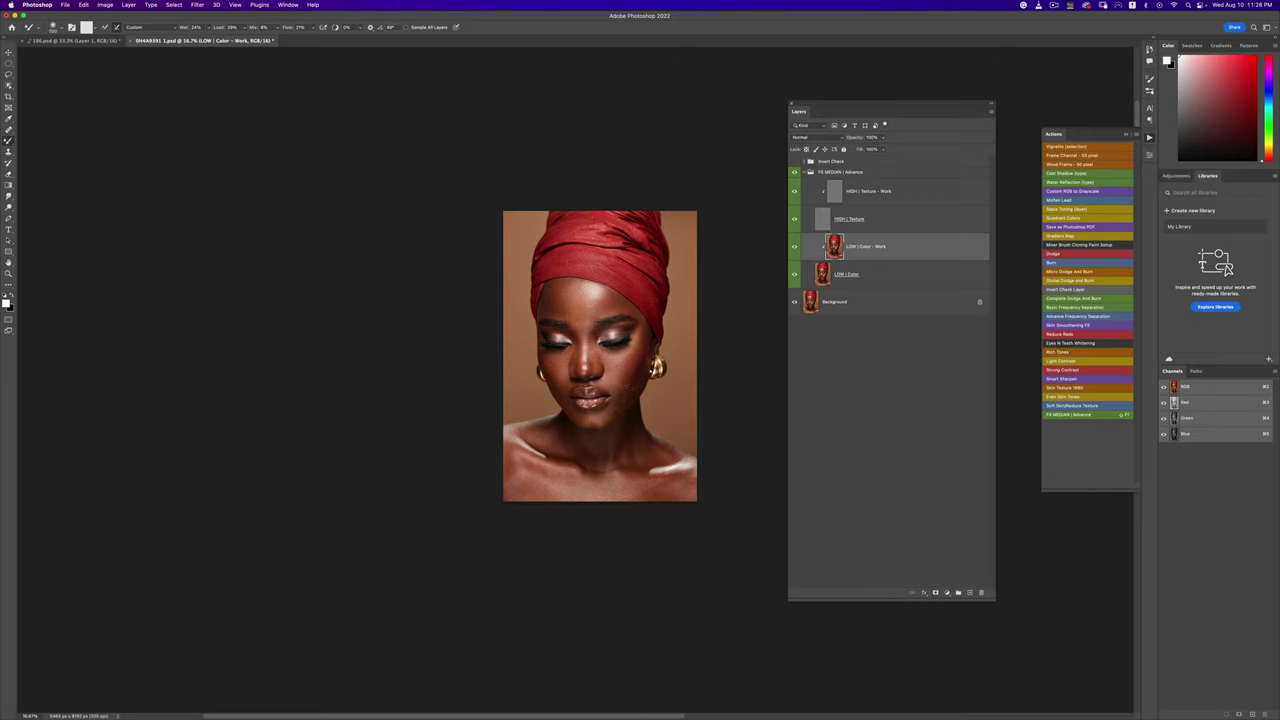
click(796, 174)
click(796, 176)
click(796, 175)
click(796, 175)
Step: Hide both HIGH | Texture layers to examine the blended color over an enlarged view, and show them again
key(z)
click(598, 422)
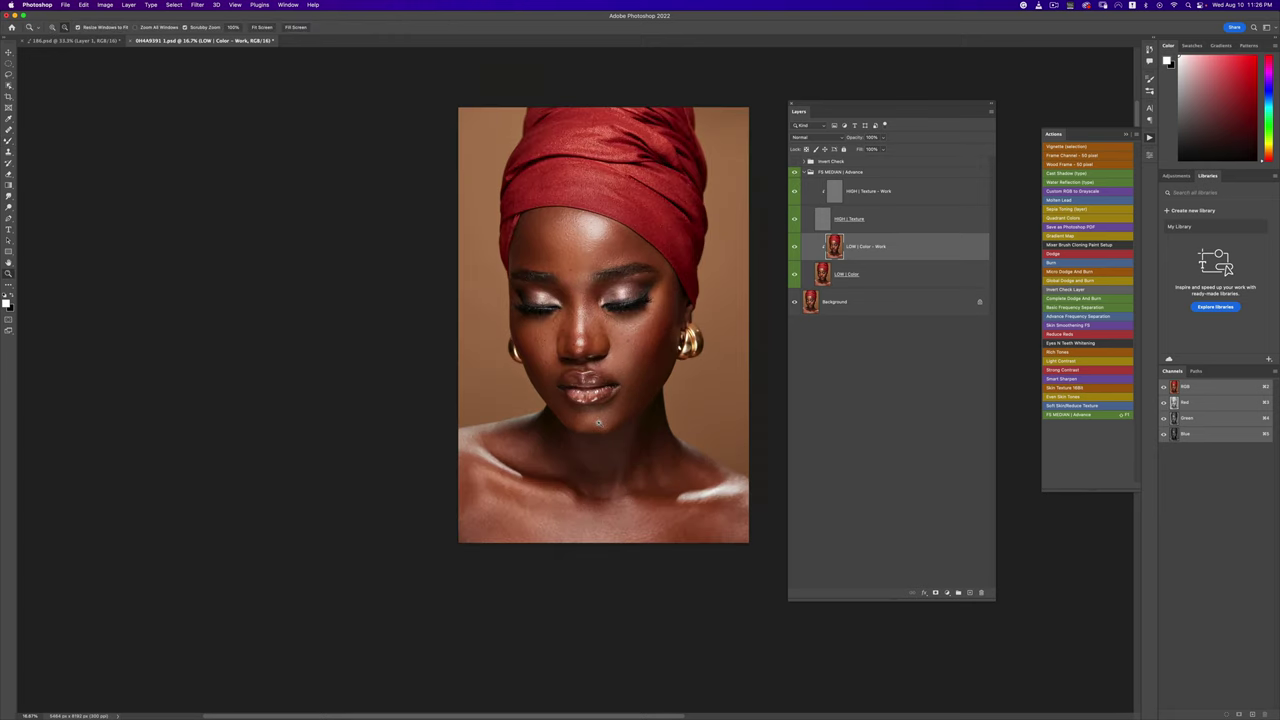
mouse_move(598, 422)
mouse_down()
mouse_move(643, 440)
mouse_move(594, 360)
mouse_move(616, 388)
mouse_move(615, 339)
mouse_up()
key(z)
alt+click(616, 388)
key(b)
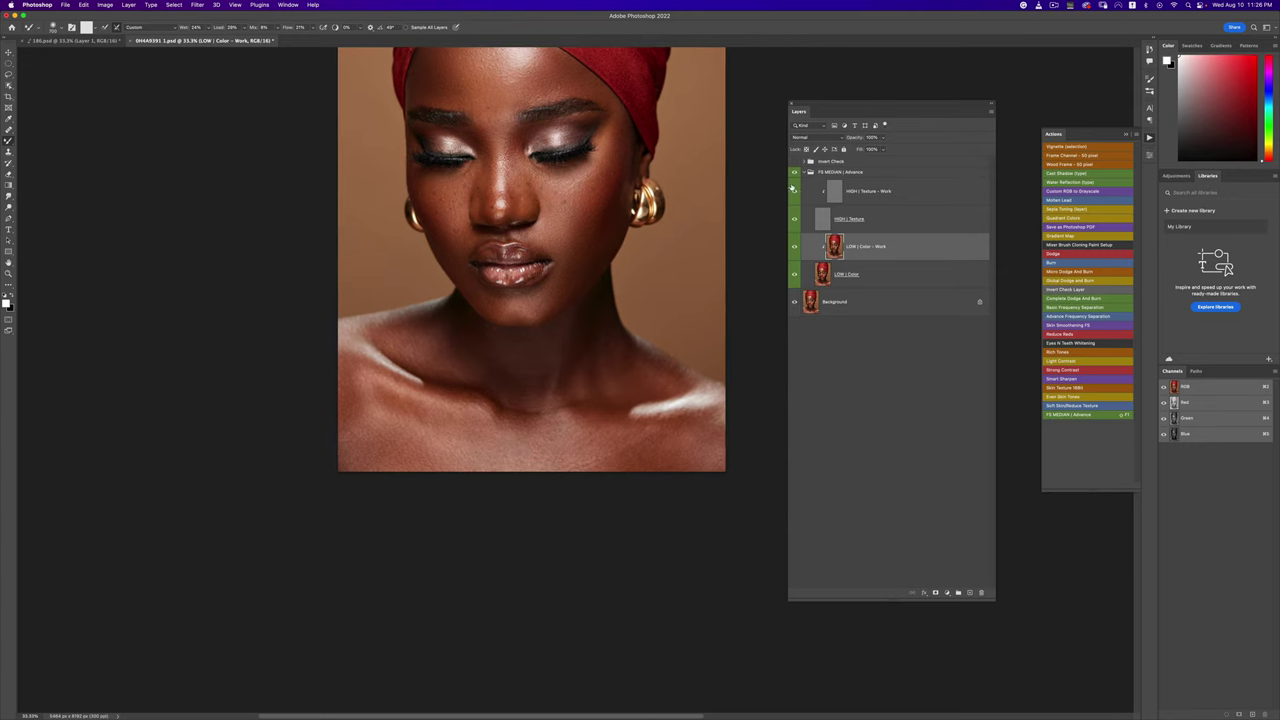
drag(793, 188, 795, 222)
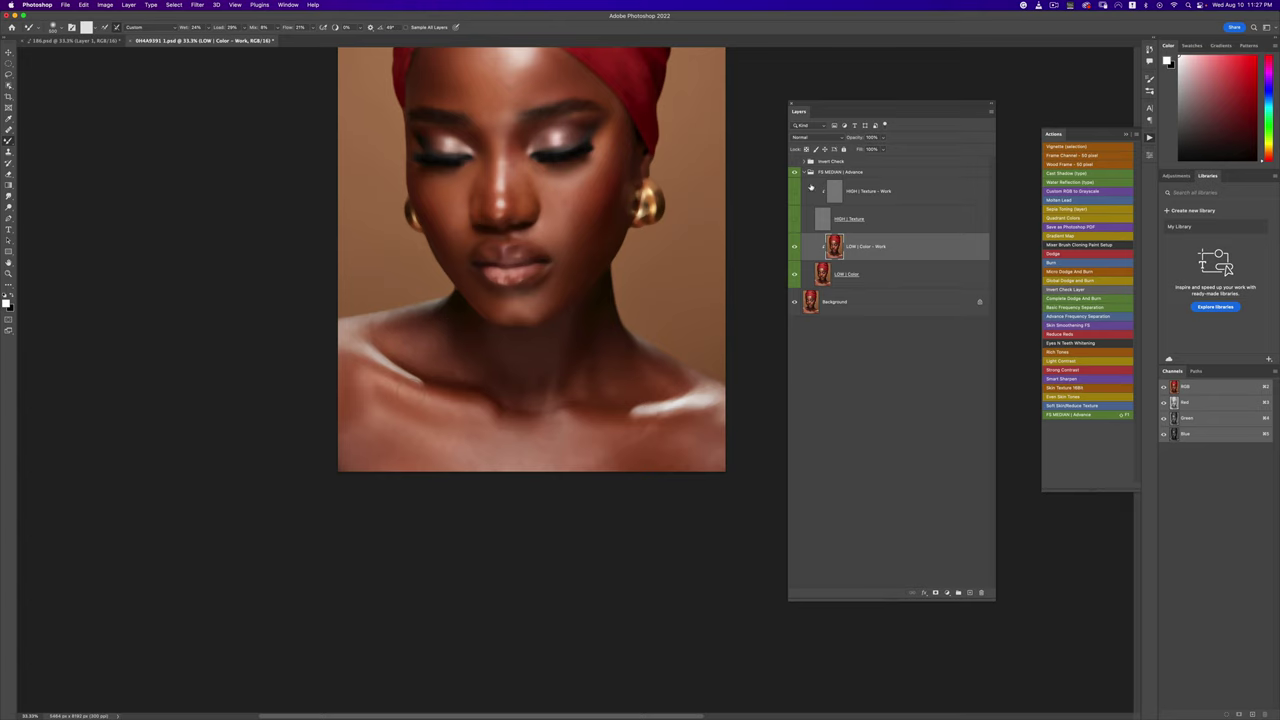
click(795, 219)
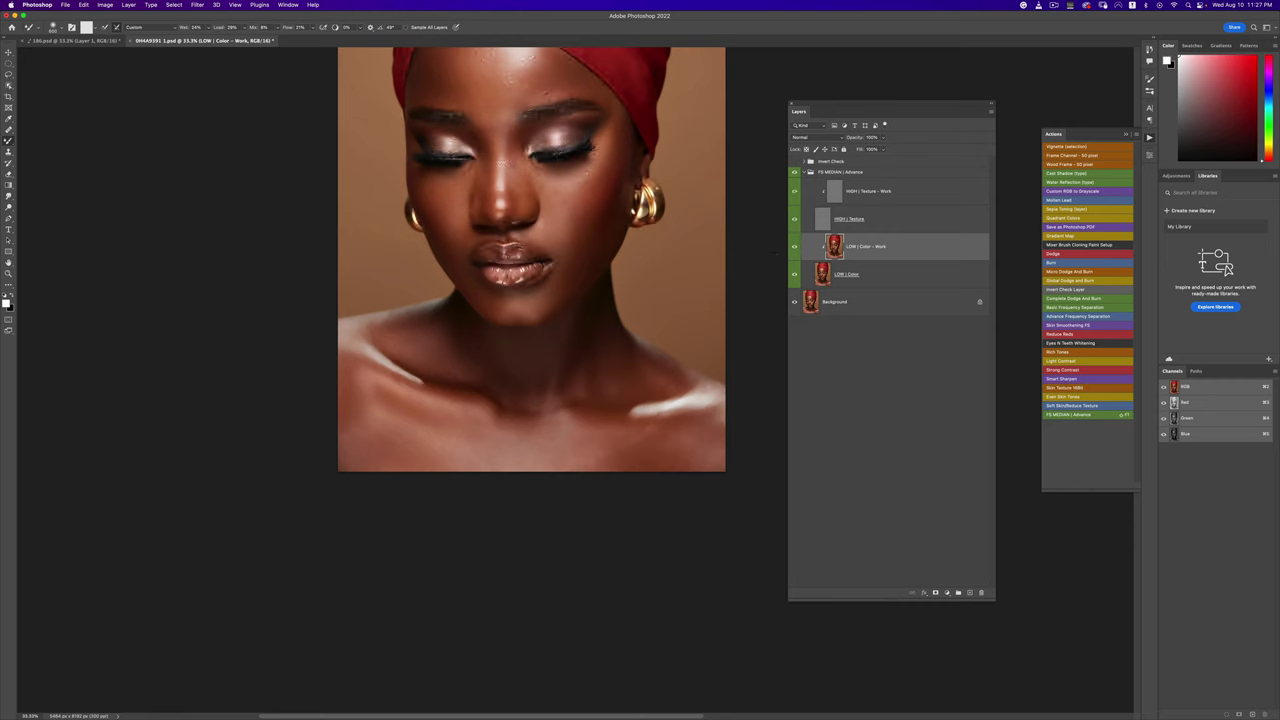
Step: Compare the whole portrait at a reduced size with the Background layer shown alone
key(z)
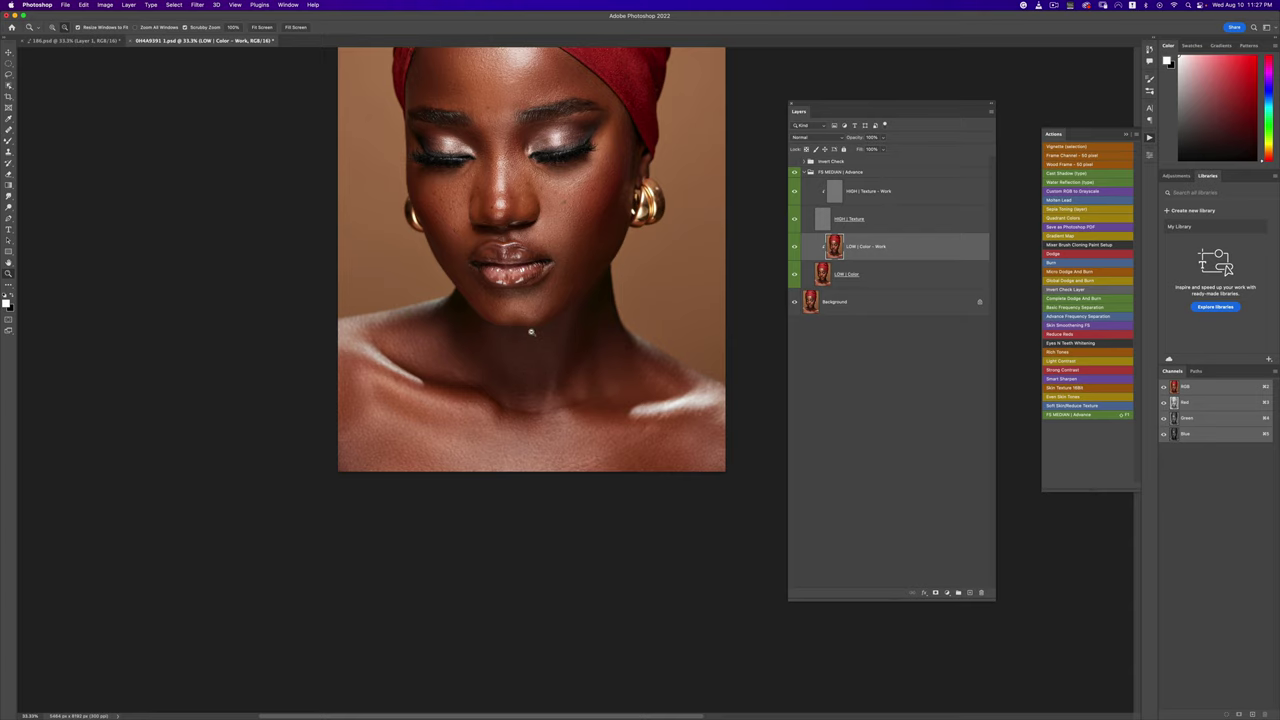
alt+click(532, 332)
alt+click(532, 332)
alt+click(532, 332)
alt+click(532, 332)
click(532, 328)
click(532, 328)
key(b)
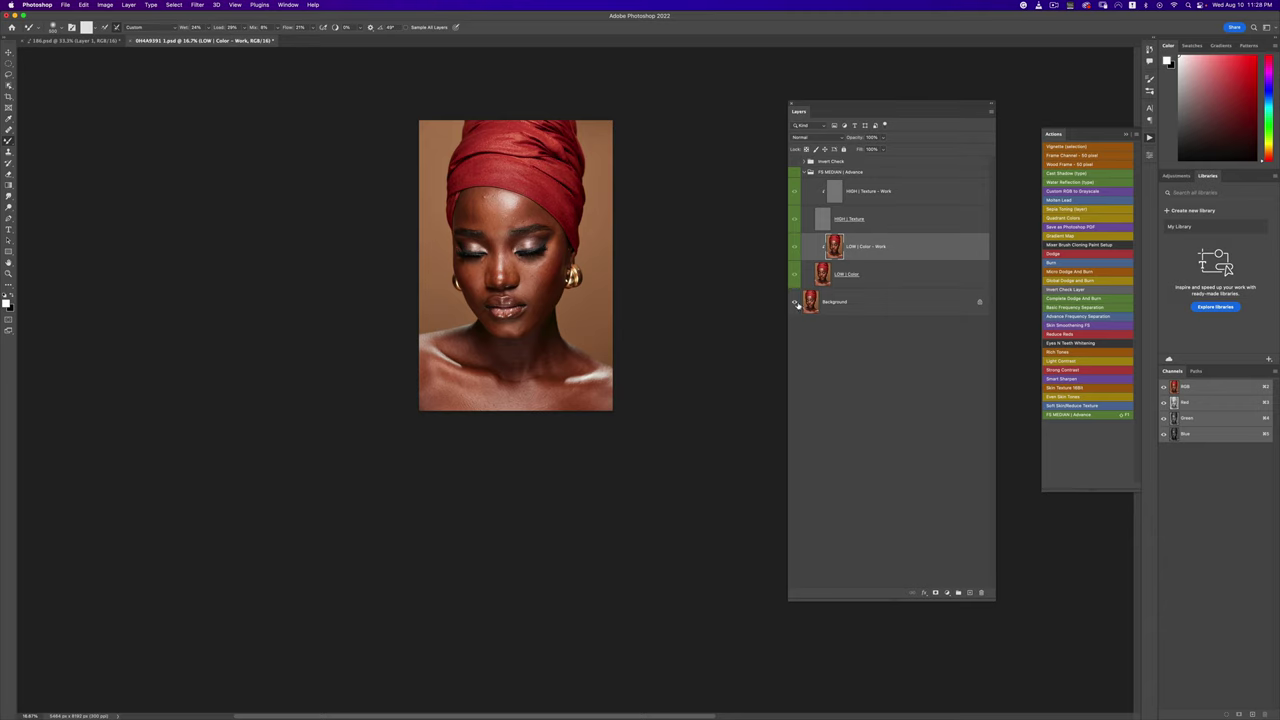
Step: Compare the retouched portrait at 25% view with the original by toggling the Background layer's visibility
key(z)
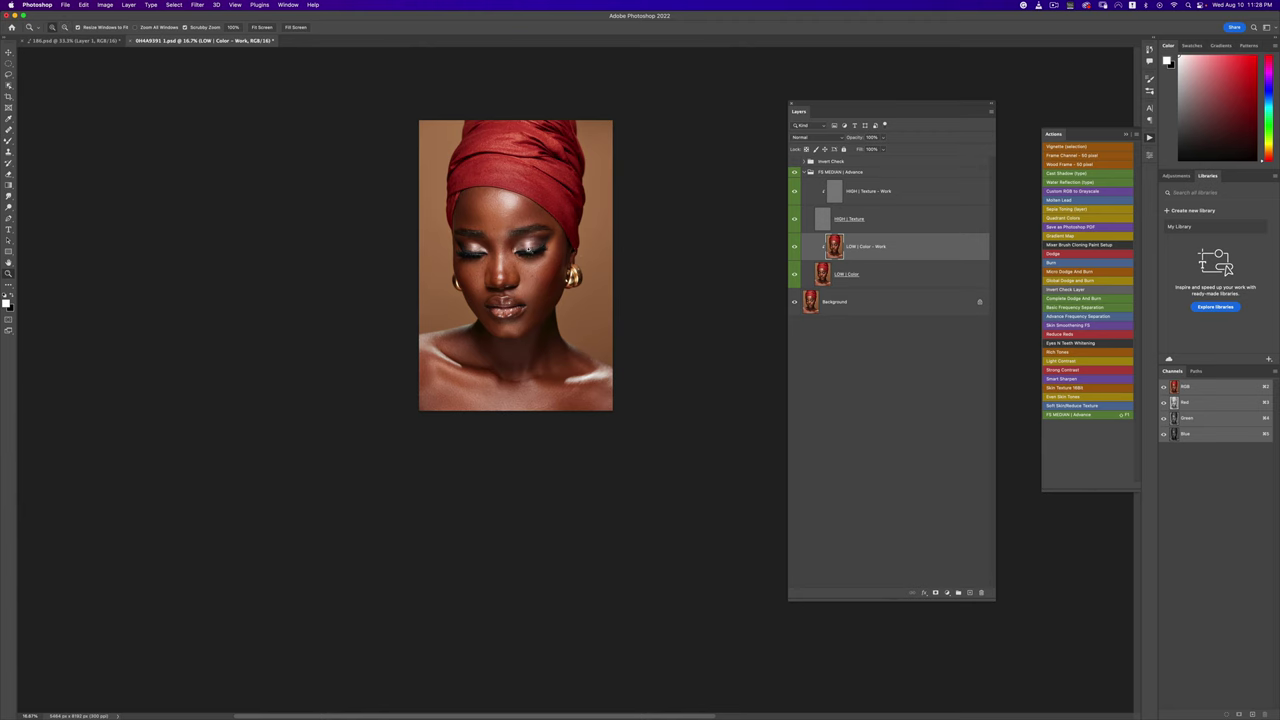
click(528, 244)
click(540, 290)
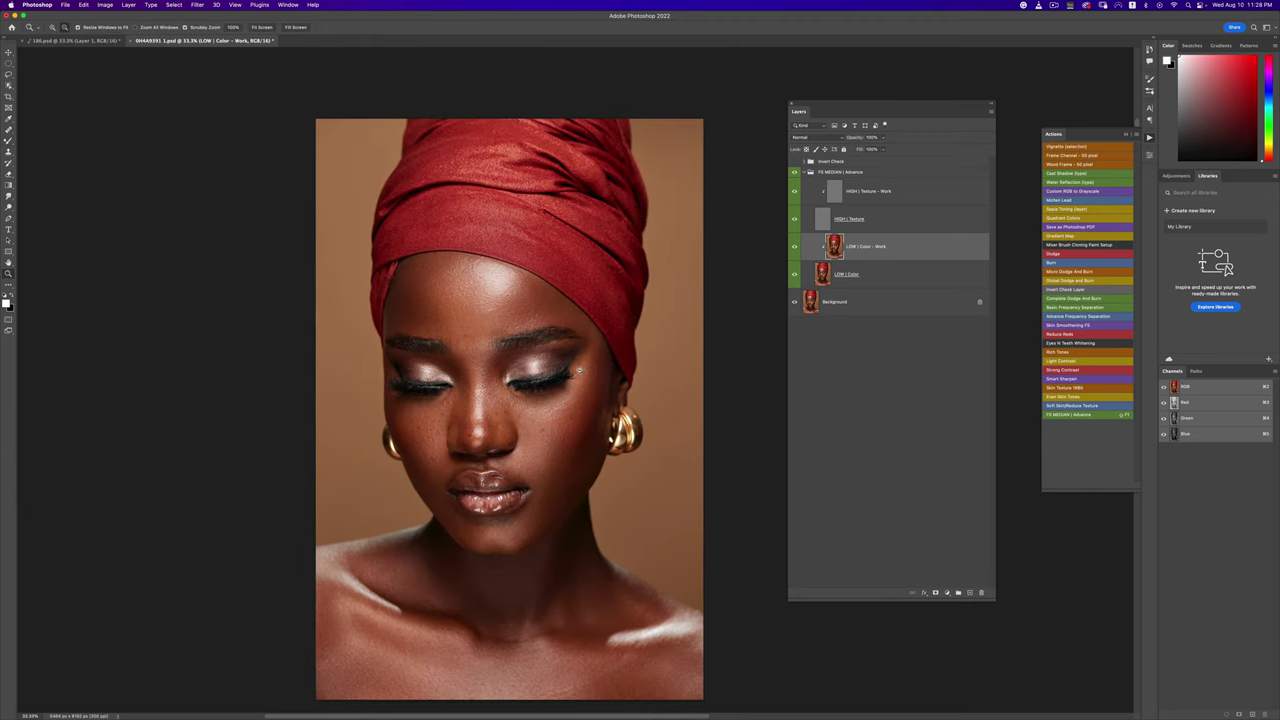
alt+click(579, 370)
key(b)
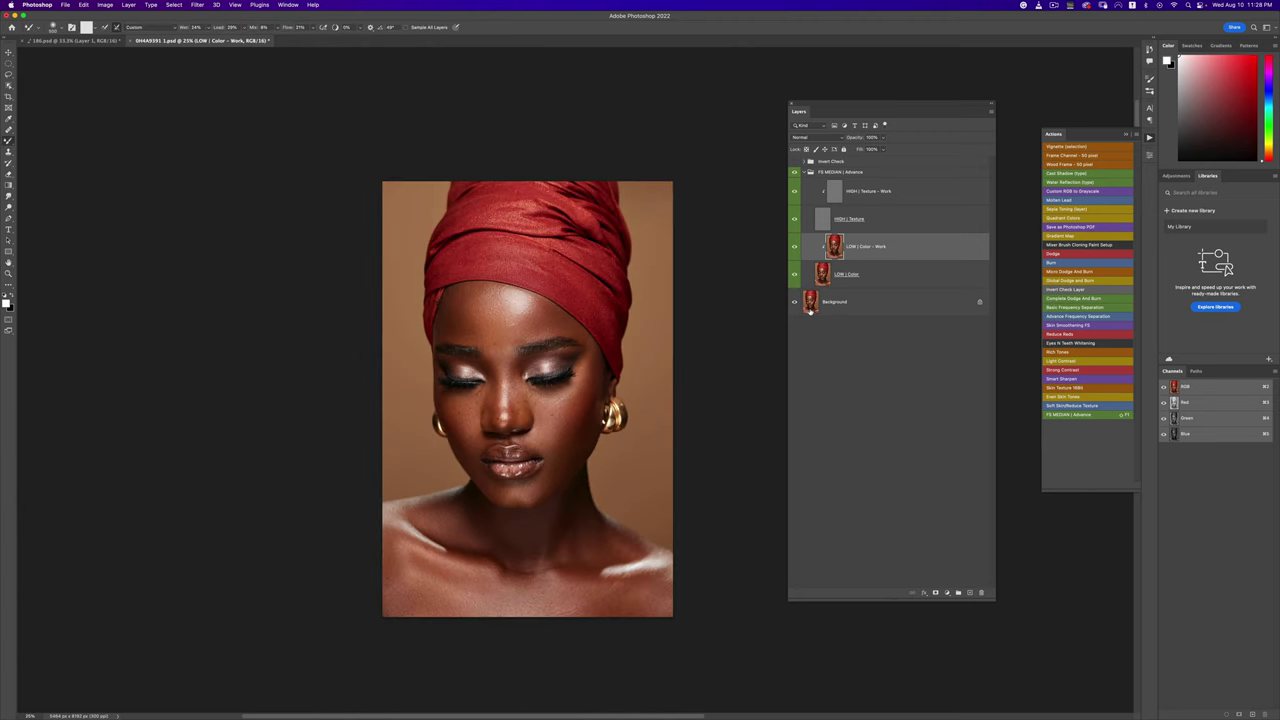
alt+click(794, 304)
alt+click(794, 304)
click(794, 303)
click(794, 303)
Step: Inspect the face up close, and compare the full portrait with the original Background again
key(z)
click(544, 410)
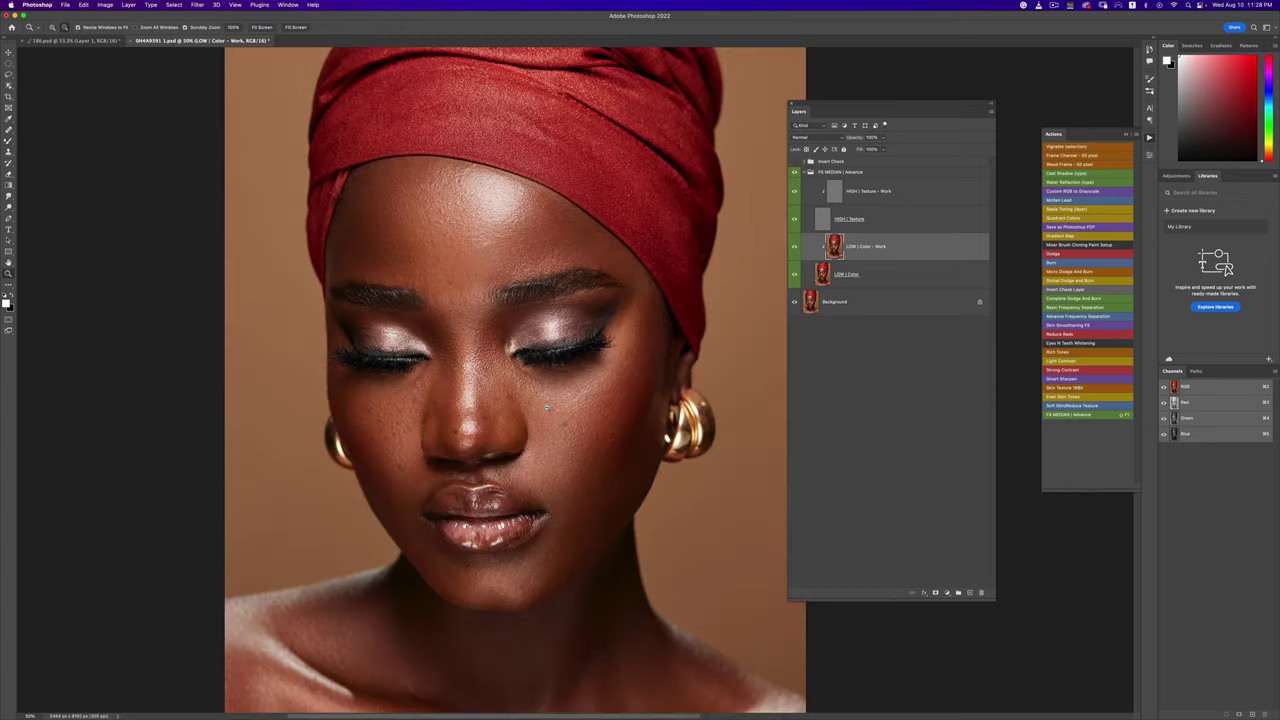
alt+click(547, 408)
alt+click(547, 408)
key(b)
drag(555, 452, 544, 335)
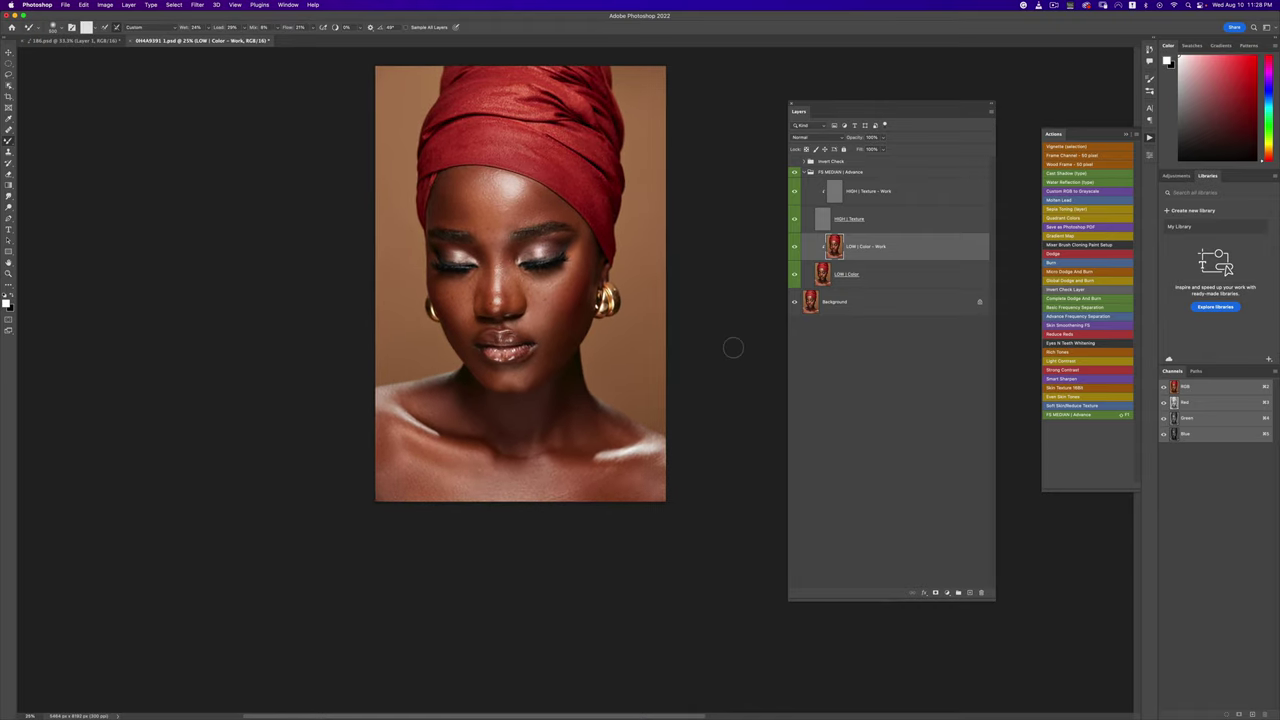
click(794, 303)
click(794, 303)
click(794, 303)
click(794, 303)
Step: Select the FS MEDIAN | Advance group and compare the portrait with all other layers hidden except the Background
click(882, 149)
mouse_move(882, 149)
mouse_down()
mouse_move(847, 150)
mouse_move(889, 158)
mouse_up()
click(808, 175)
click(809, 172)
click(809, 172)
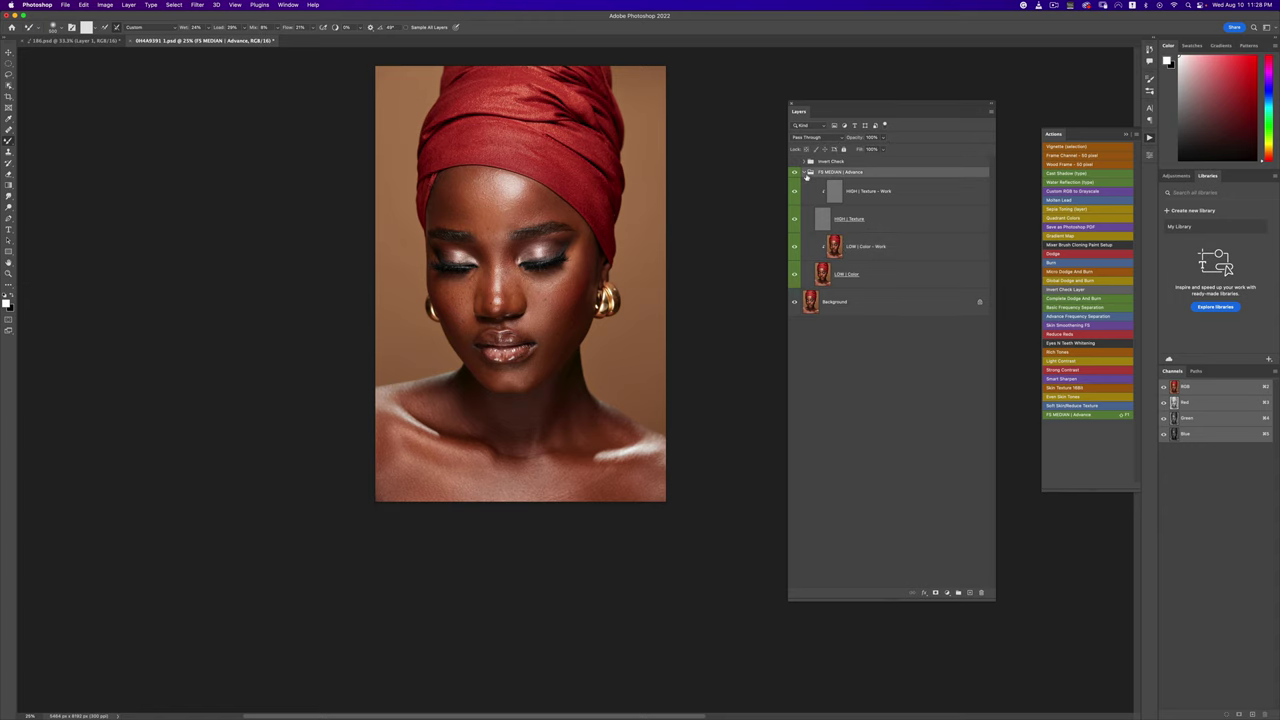
alt+click(795, 303)
click(795, 304)
click(796, 307)
Step: Select the LOW | Color - Work layer and compare the enlarged face with and without it
key(z)
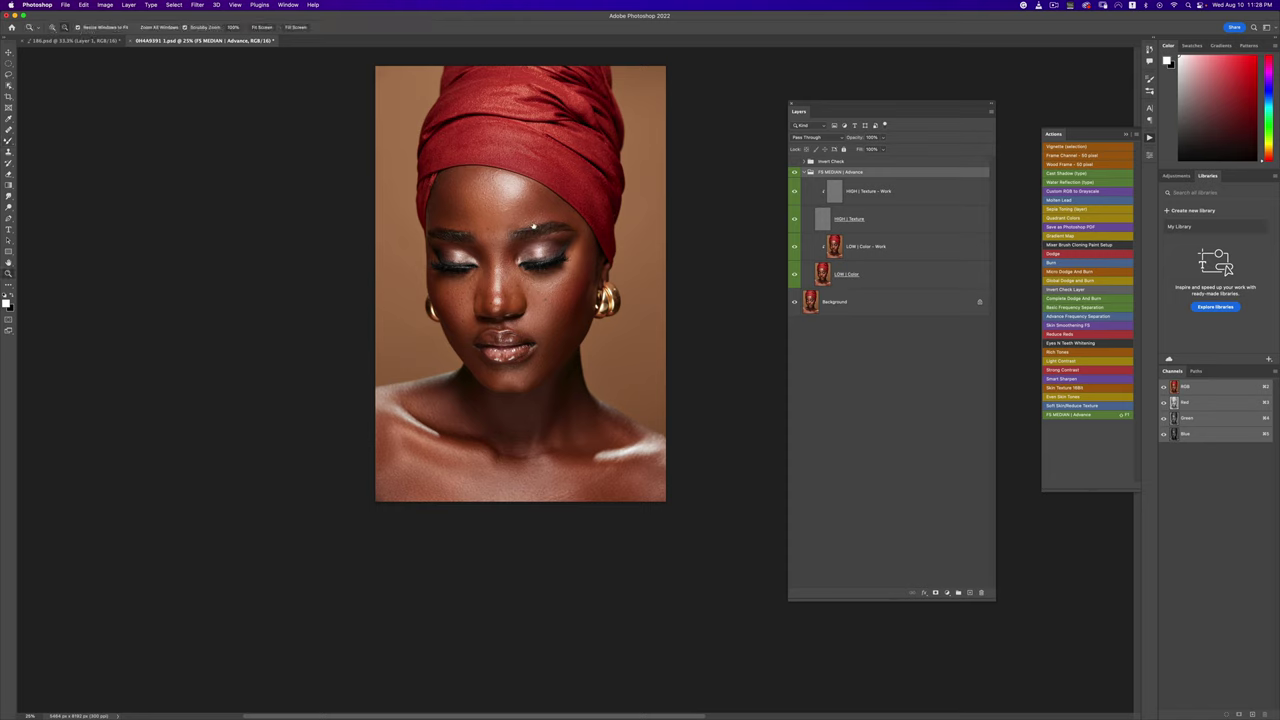
mouse_move(534, 228)
mouse_down()
mouse_move(672, 235)
mouse_move(668, 262)
mouse_move(604, 300)
mouse_move(536, 310)
mouse_up()
click(825, 254)
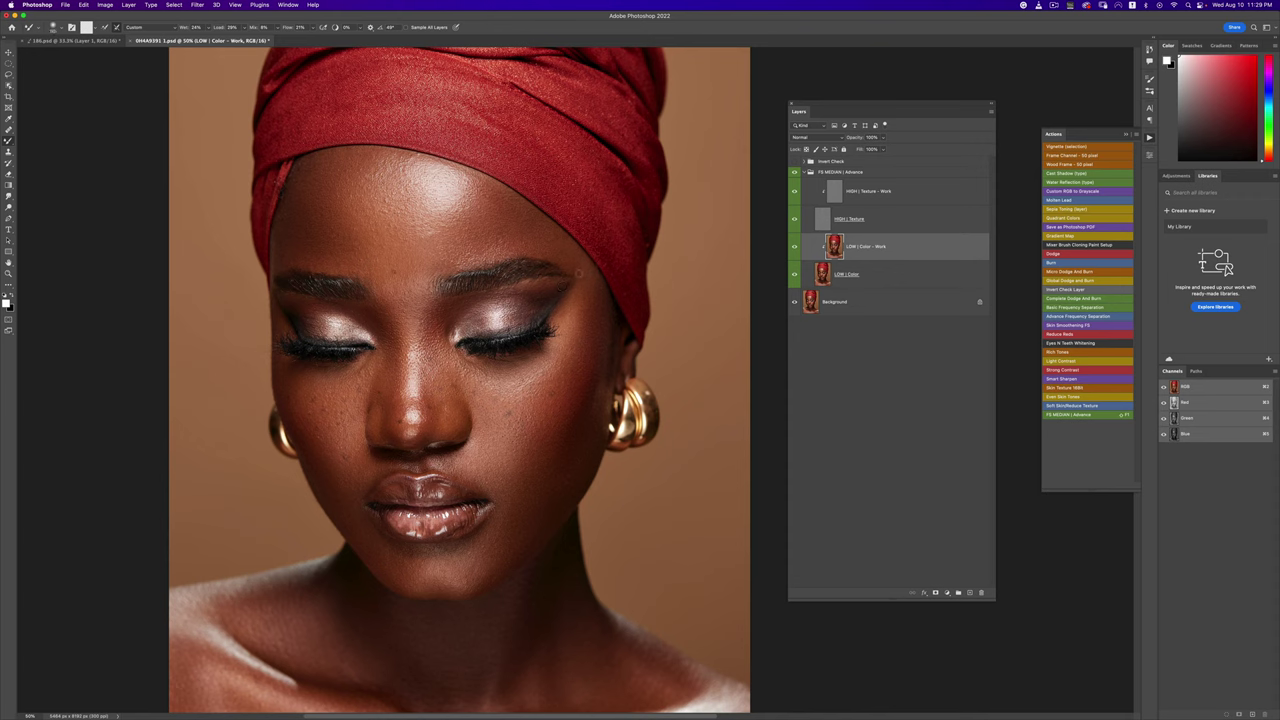
click(795, 248)
click(795, 248)
Step: Examine the color blending on the whole portrait and then close up around the eyes and nose
key(z)
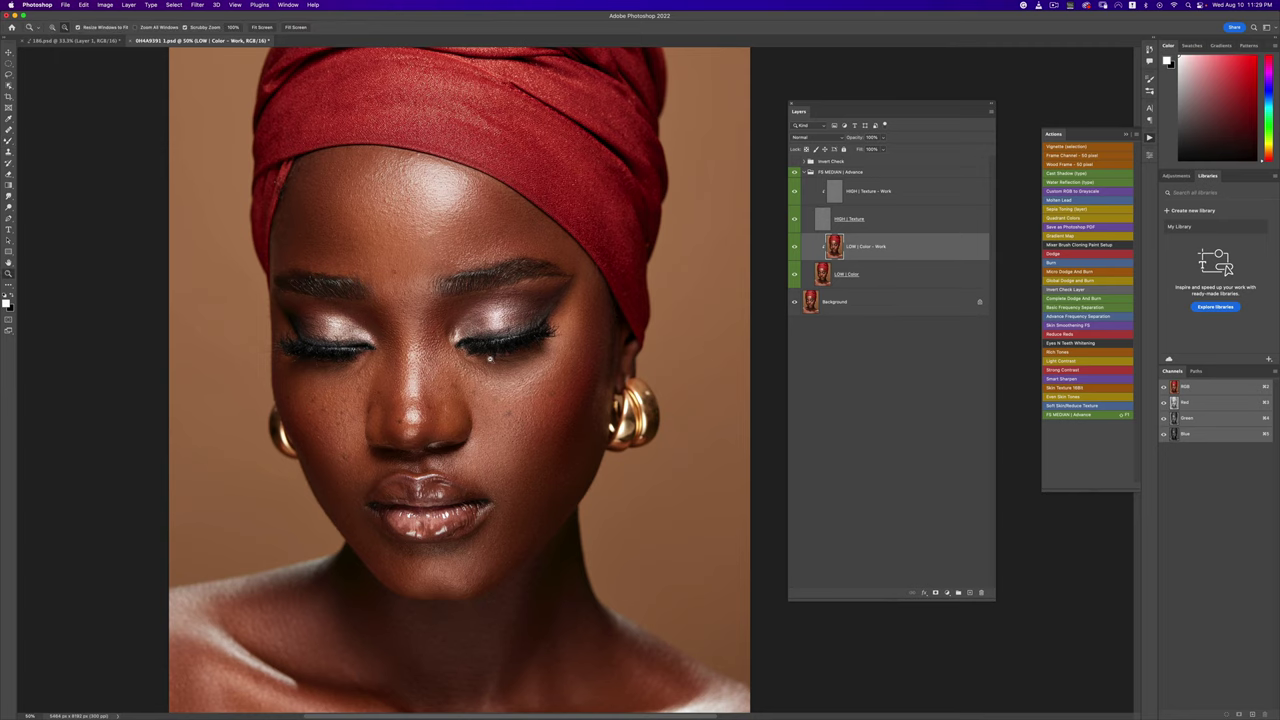
alt+click(490, 360)
alt+click(490, 360)
alt+click(497, 360)
alt+click(497, 360)
click(507, 359)
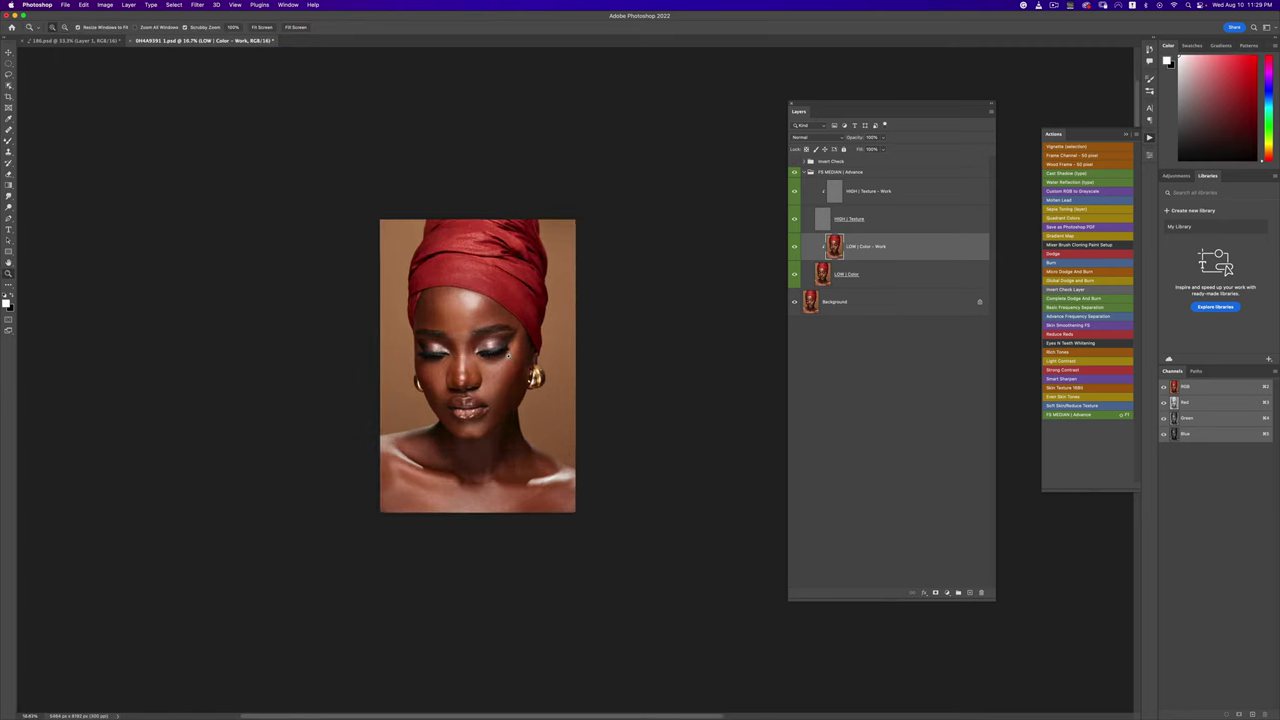
key(b)
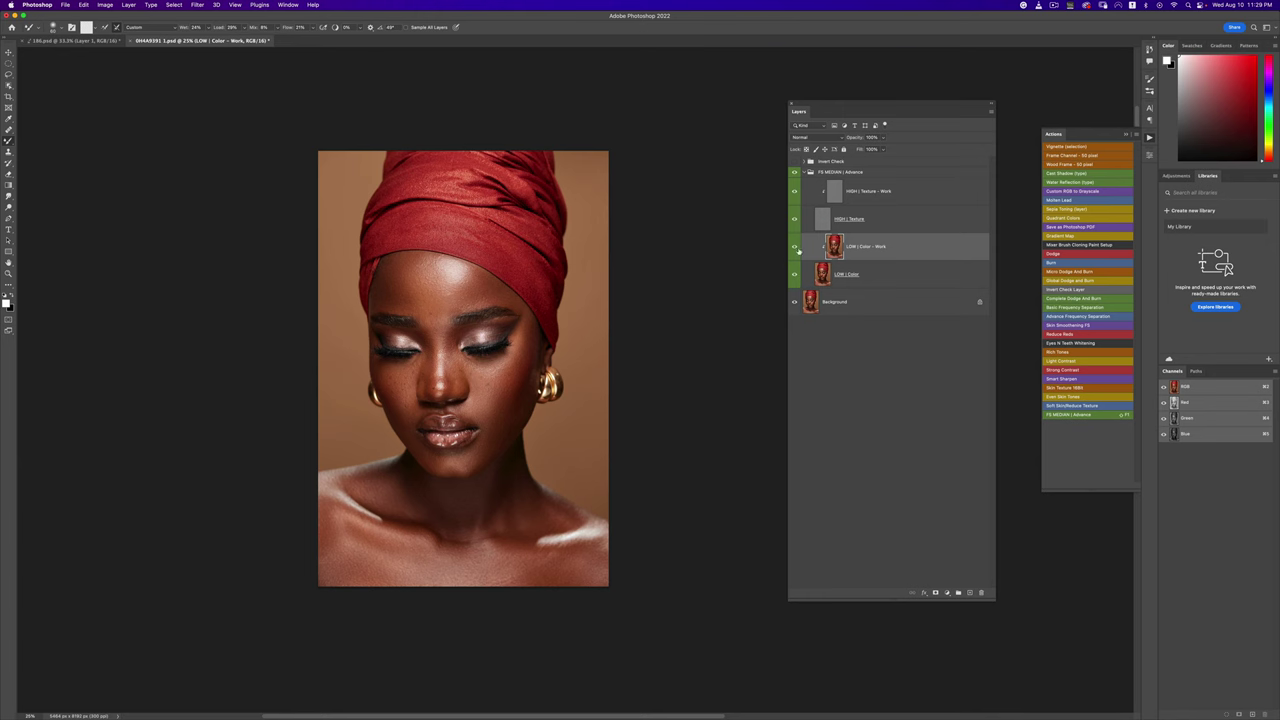
key(z)
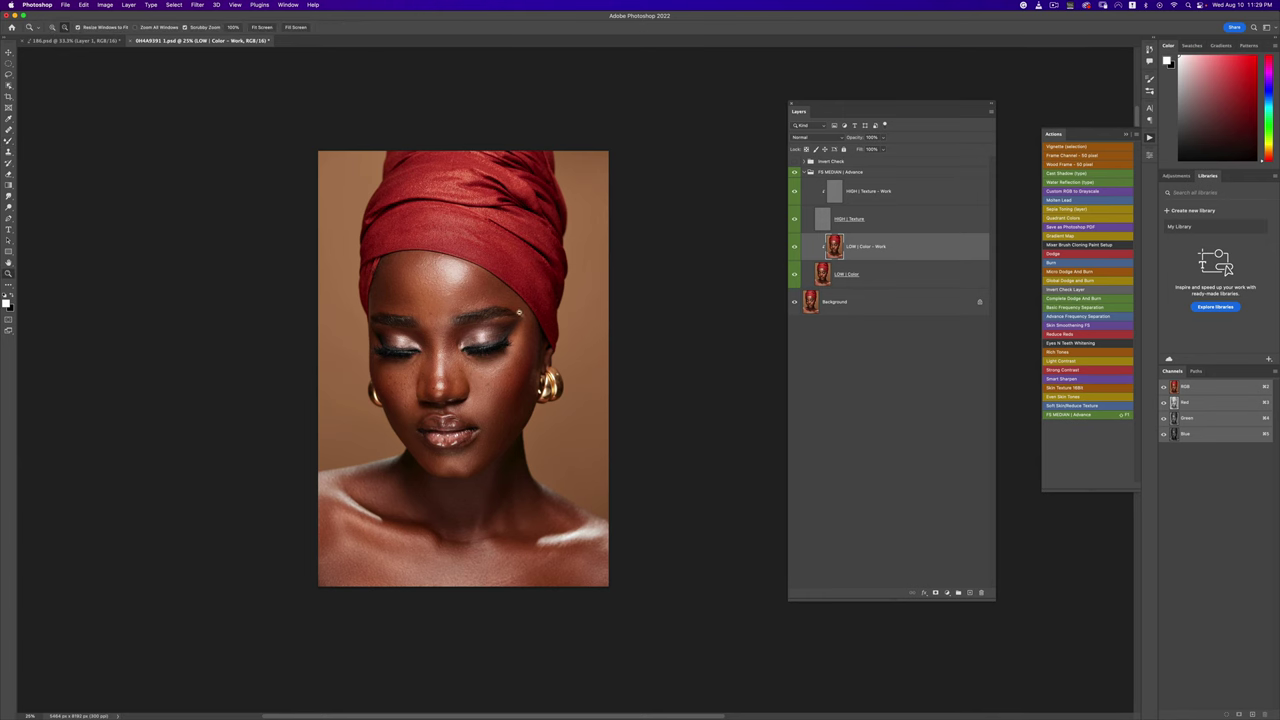
click(519, 313)
key(b)
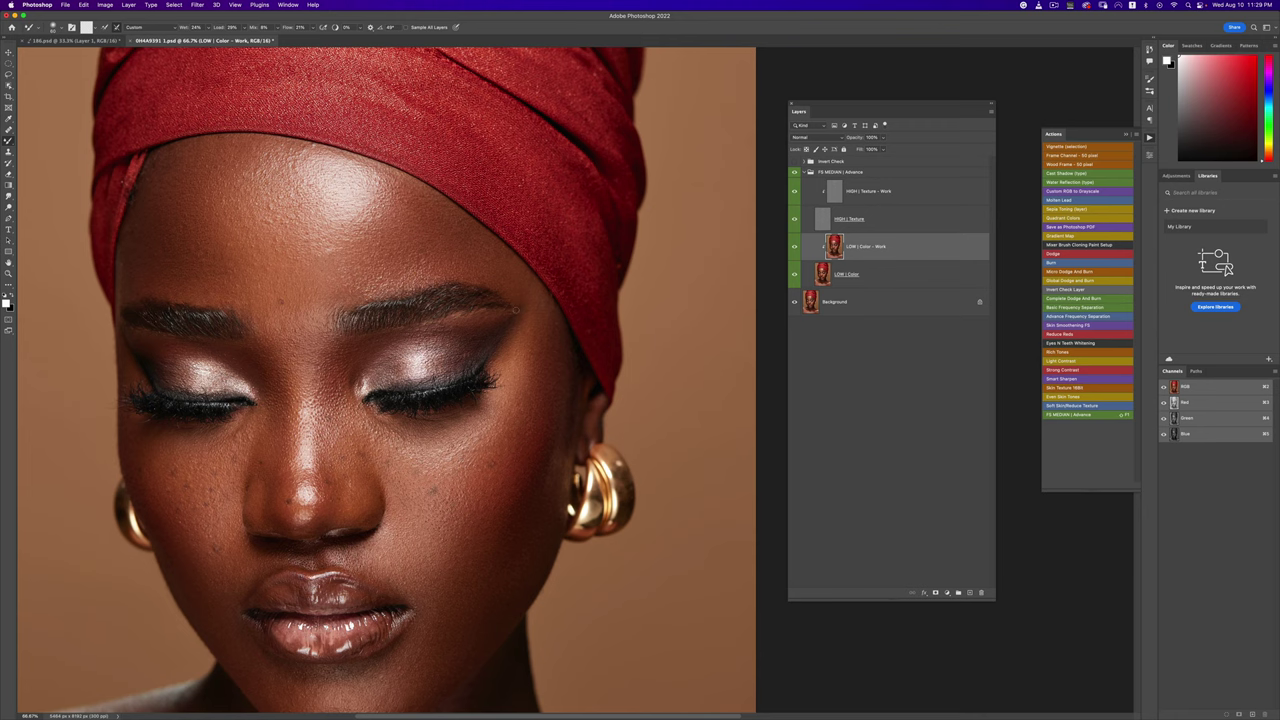
Step: Check the evenness of the skin tones at several magnifications, from the full portrait to the enlarged face
key(z)
alt+click(499, 336)
alt+click(499, 336)
alt+click(499, 336)
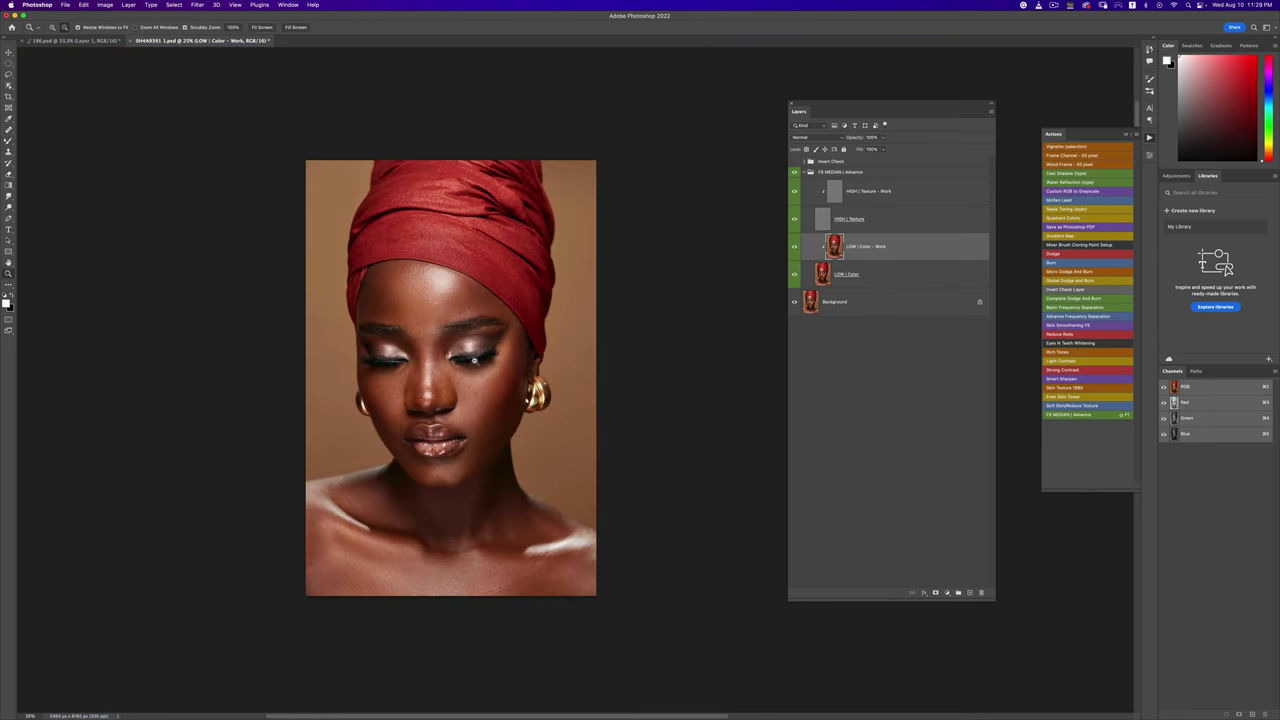
drag(357, 343, 393, 362)
alt+click(409, 360)
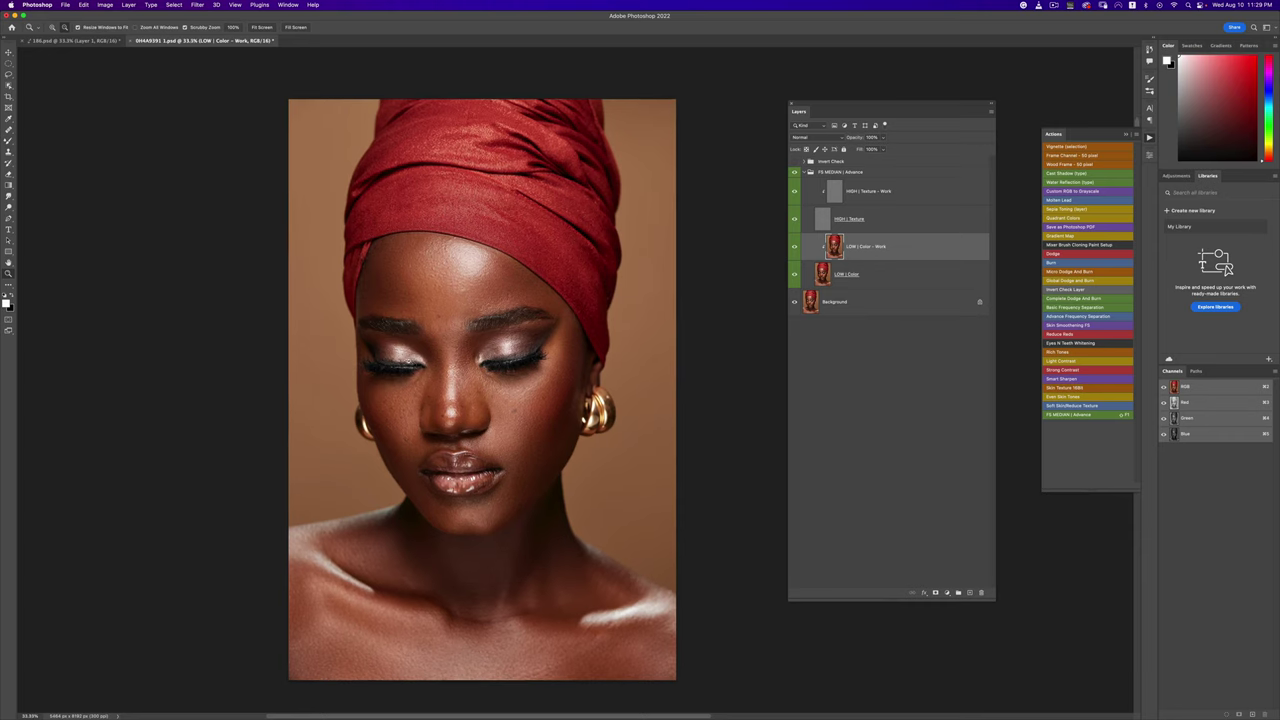
alt+click(410, 360)
alt+click(410, 359)
click(411, 359)
click(411, 359)
click(411, 359)
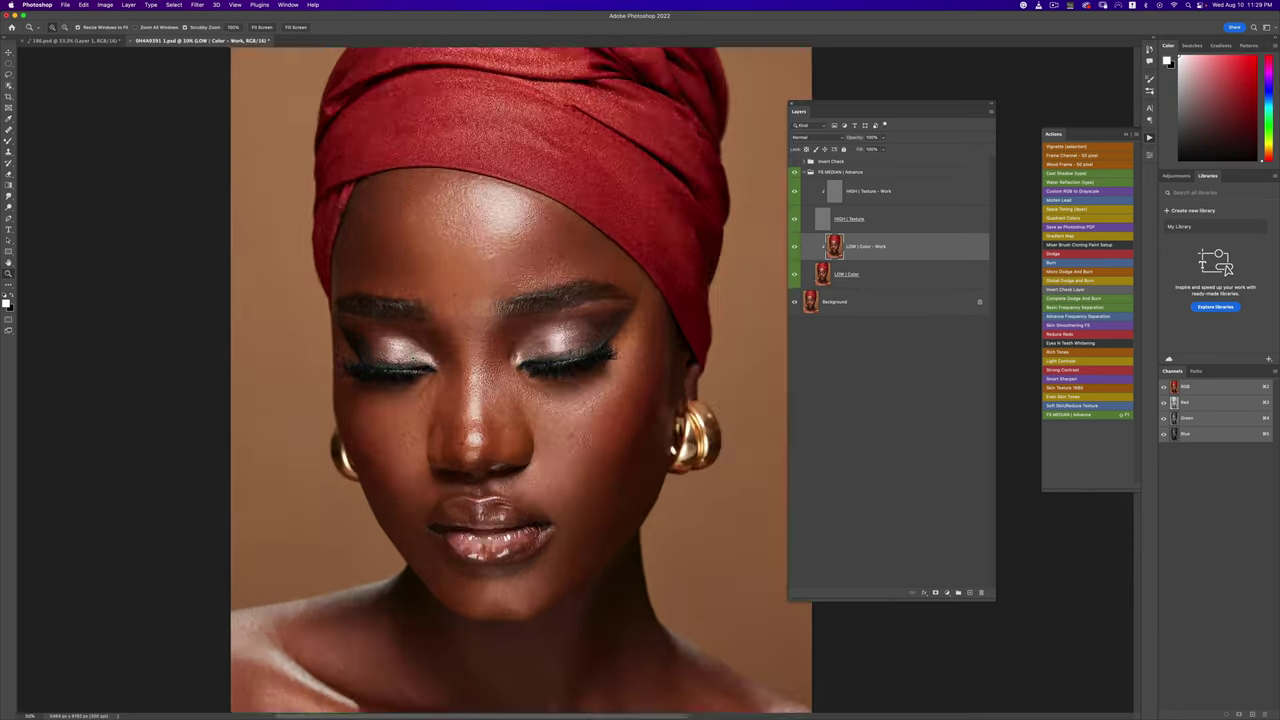
alt+click(411, 359)
alt+click(411, 359)
key(b)
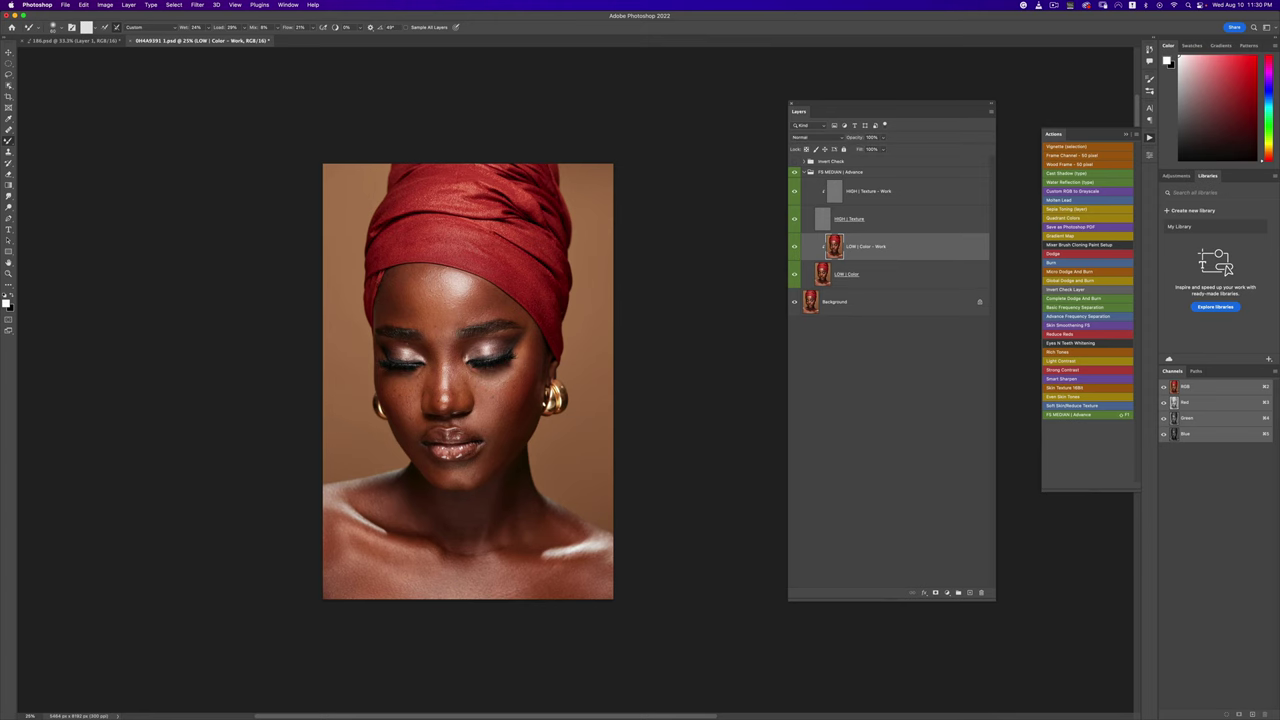
Step: Examine the eyelids, forehead and cheeks at 100% view and compare them with the overall portrait
click(498, 335)
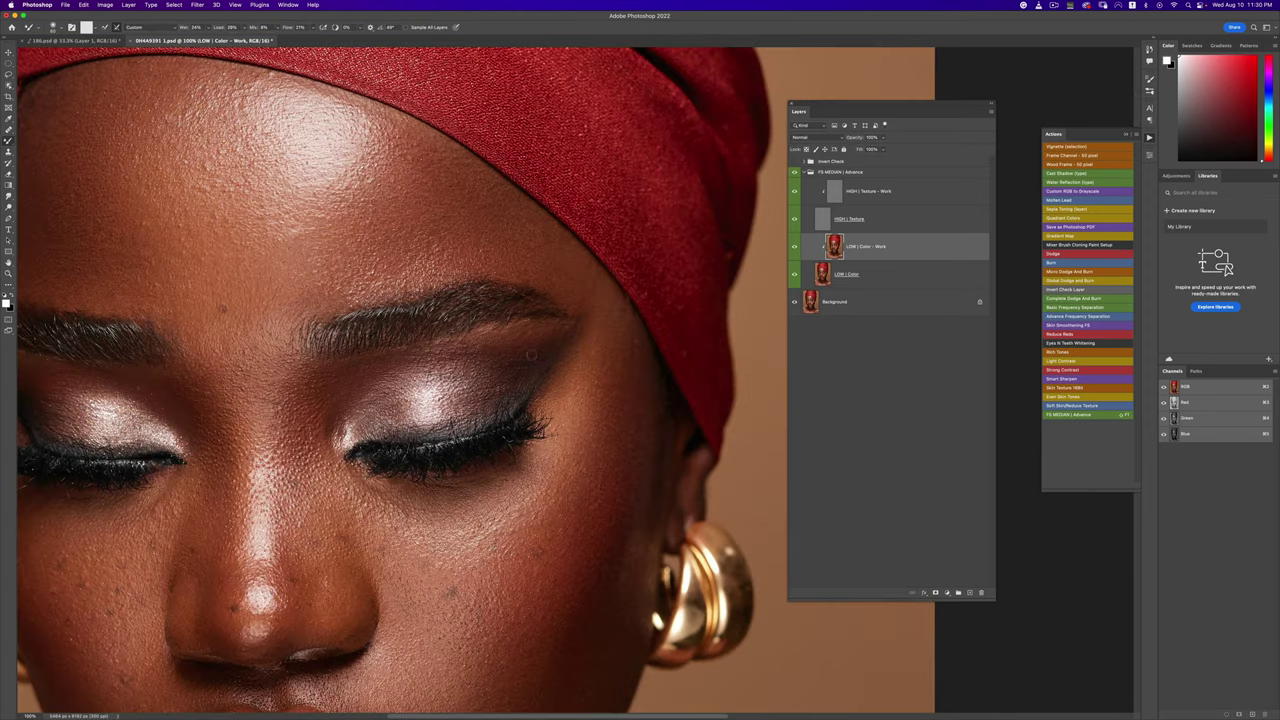
alt+click(480, 376)
alt+click(480, 376)
click(312, 381)
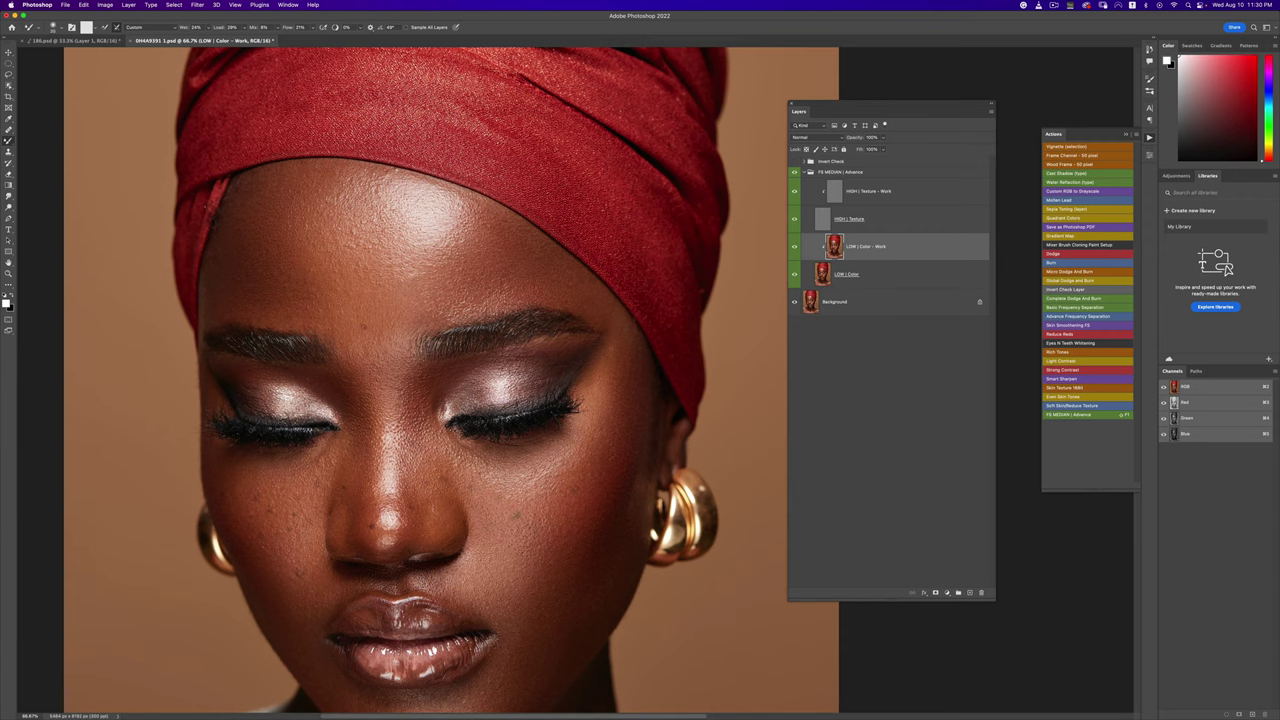
key(z)
alt+click(566, 377)
alt+click(566, 377)
alt+click(566, 377)
alt+click(566, 377)
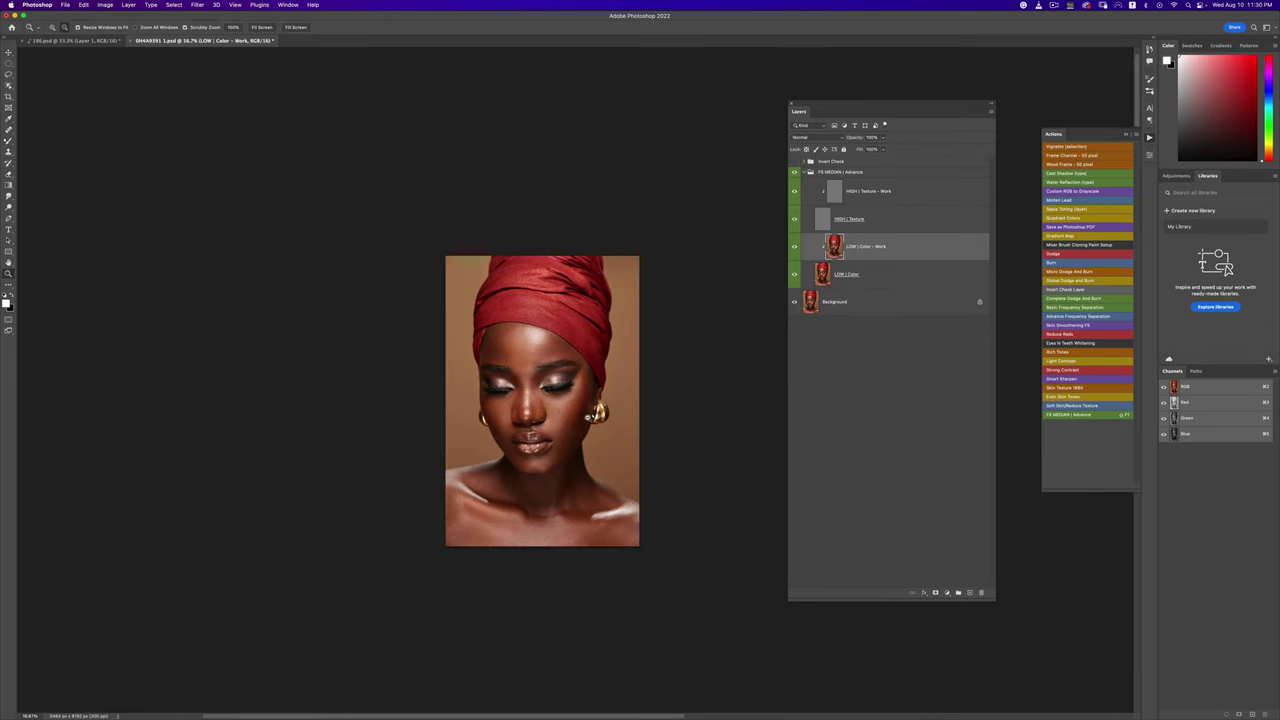
click(583, 402)
click(583, 402)
click(583, 402)
key(b)
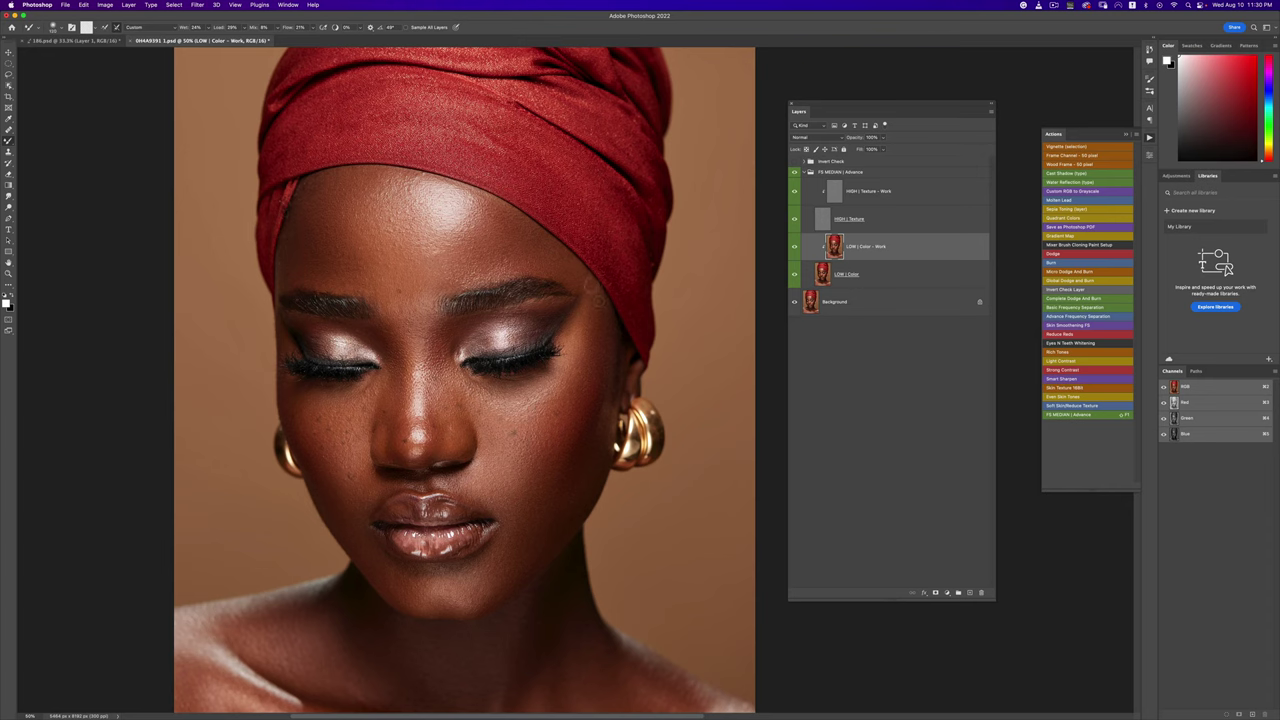
Step: Compare the whole retouched portrait with the original by repeatedly isolating the Background layer
key(z)
alt+click(517, 393)
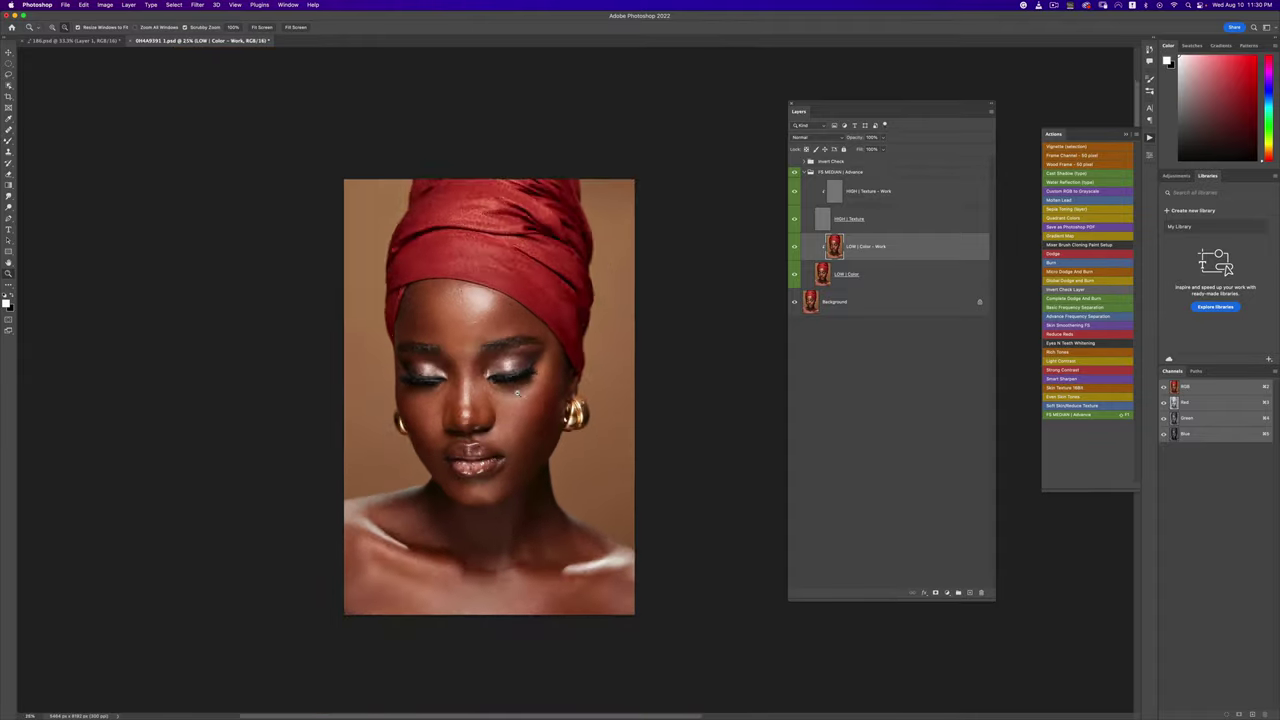
alt+click(517, 393)
click(519, 414)
key(b)
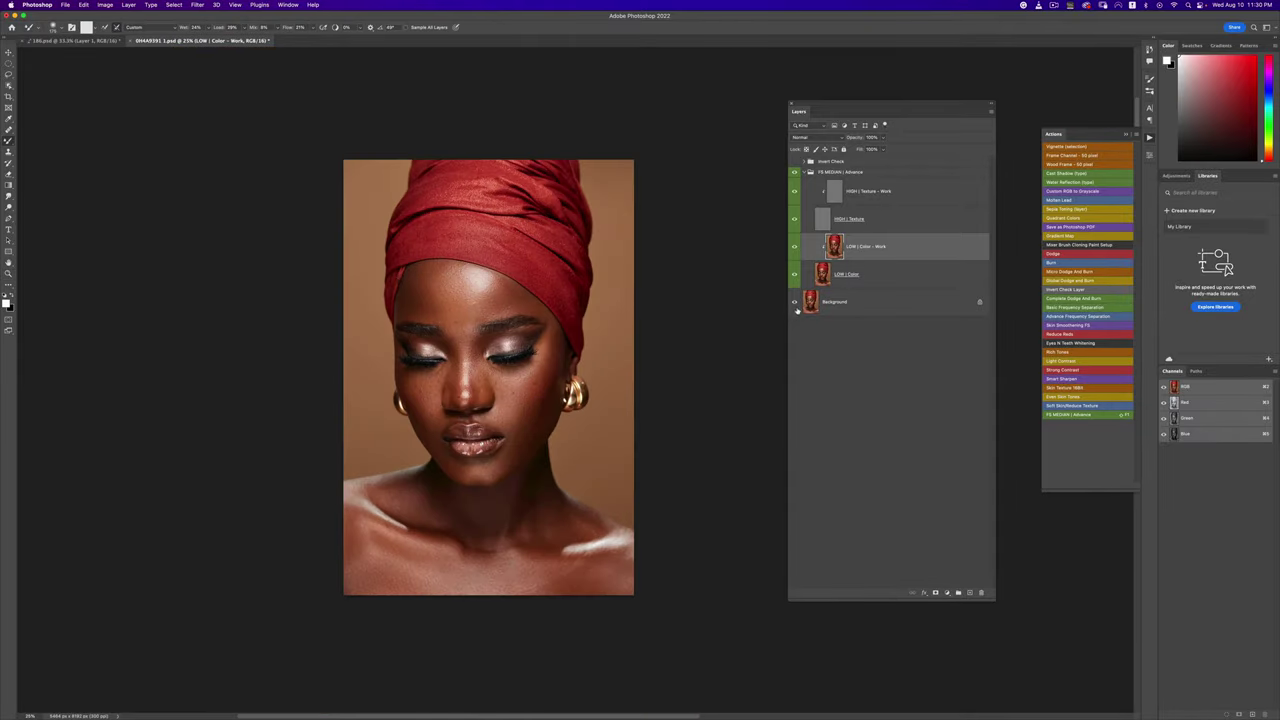
alt+click(795, 305)
alt+click(794, 305)
alt+click(794, 304)
alt+click(794, 304)
alt+click(794, 304)
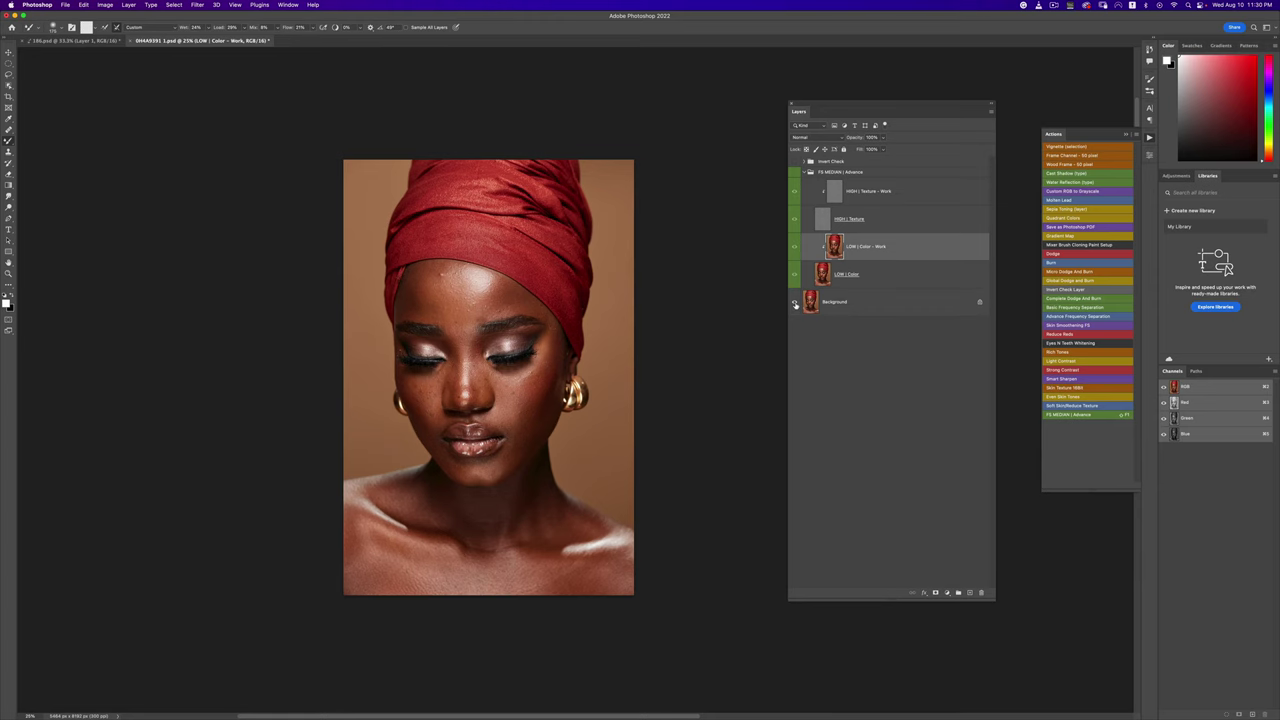
alt+click(794, 304)
Step: Enlarge the portrait to 33.3% and compare its retouched skin with the isolated Background layer
key(z)
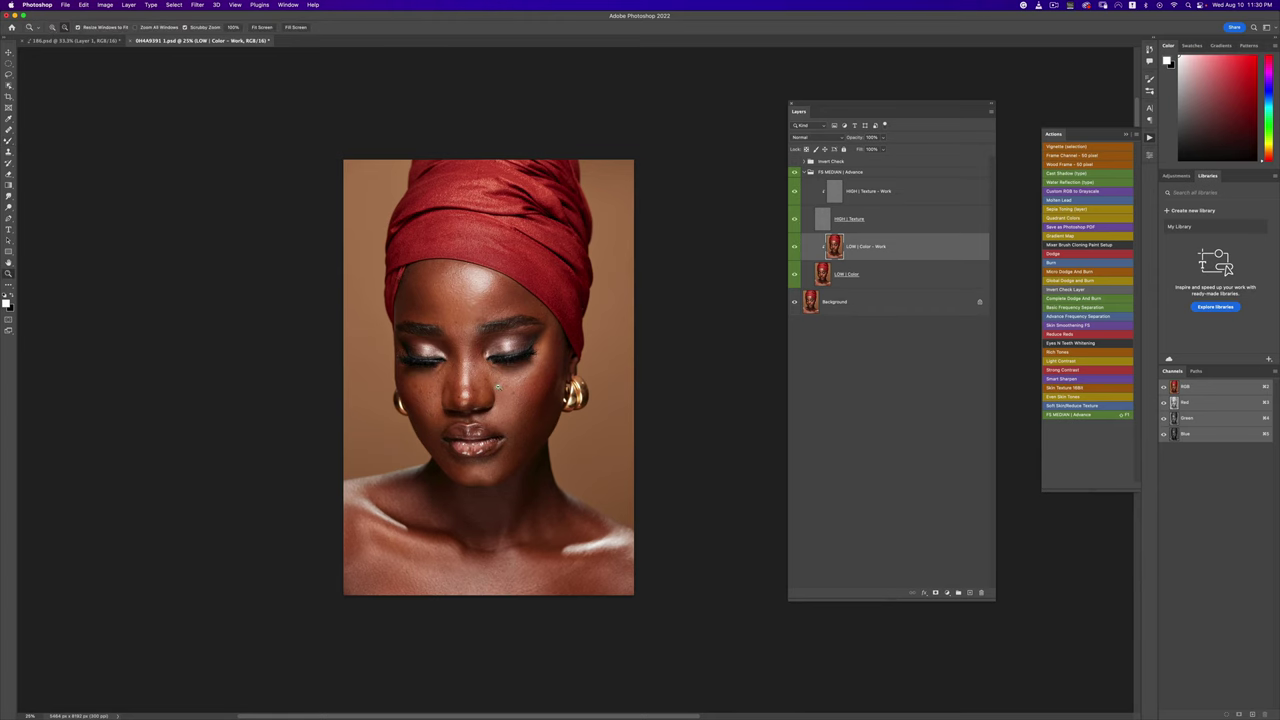
mouse_move(464, 391)
mouse_down()
mouse_move(520, 385)
mouse_move(601, 339)
mouse_move(563, 340)
mouse_up()
key(z)
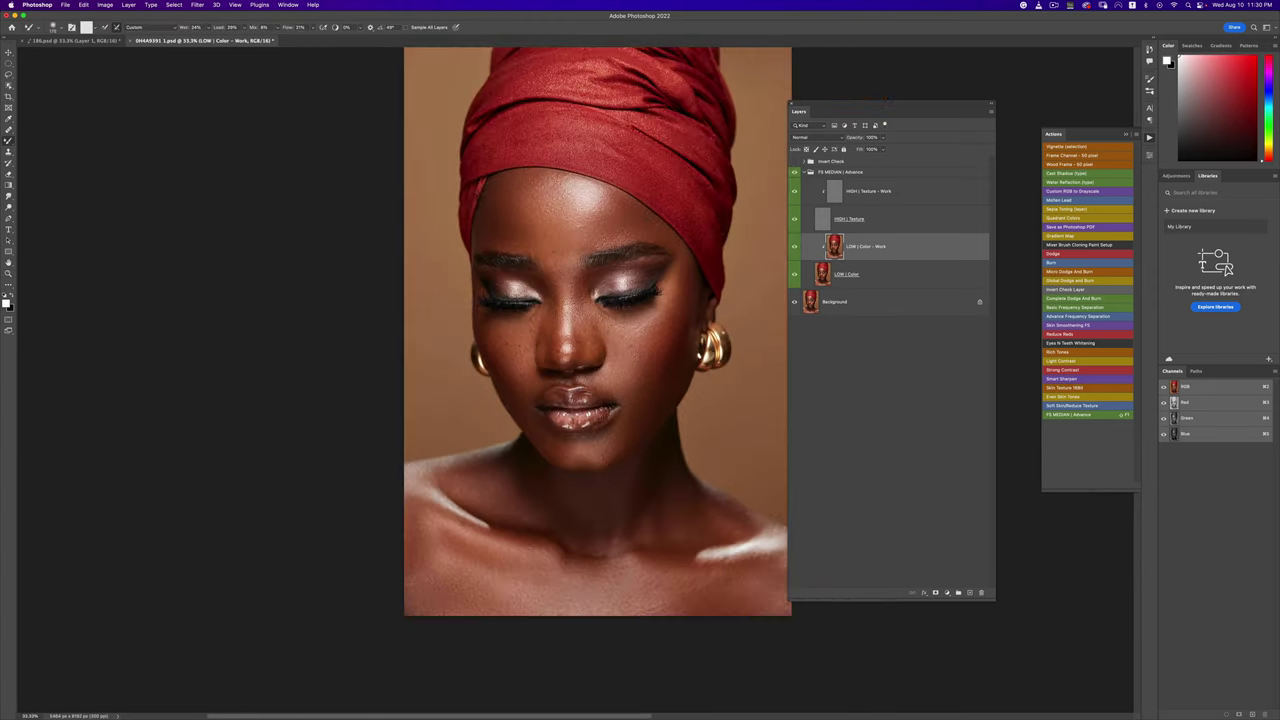
alt+click(794, 304)
alt+click(794, 304)
alt+click(794, 304)
alt+click(794, 304)
Step: Examine the finished retouch on the cheek and jaw, and view the whole portrait at 25%
key(z)
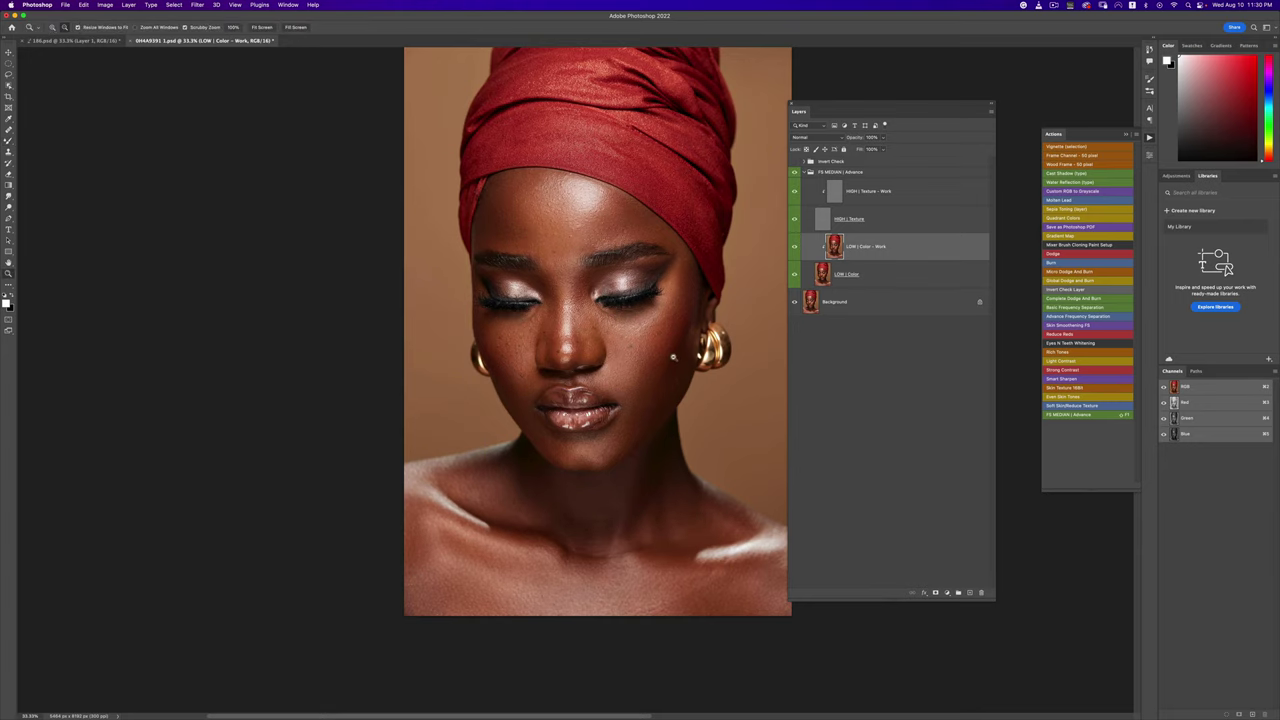
alt+click(670, 360)
alt+click(670, 360)
click(664, 365)
click(666, 363)
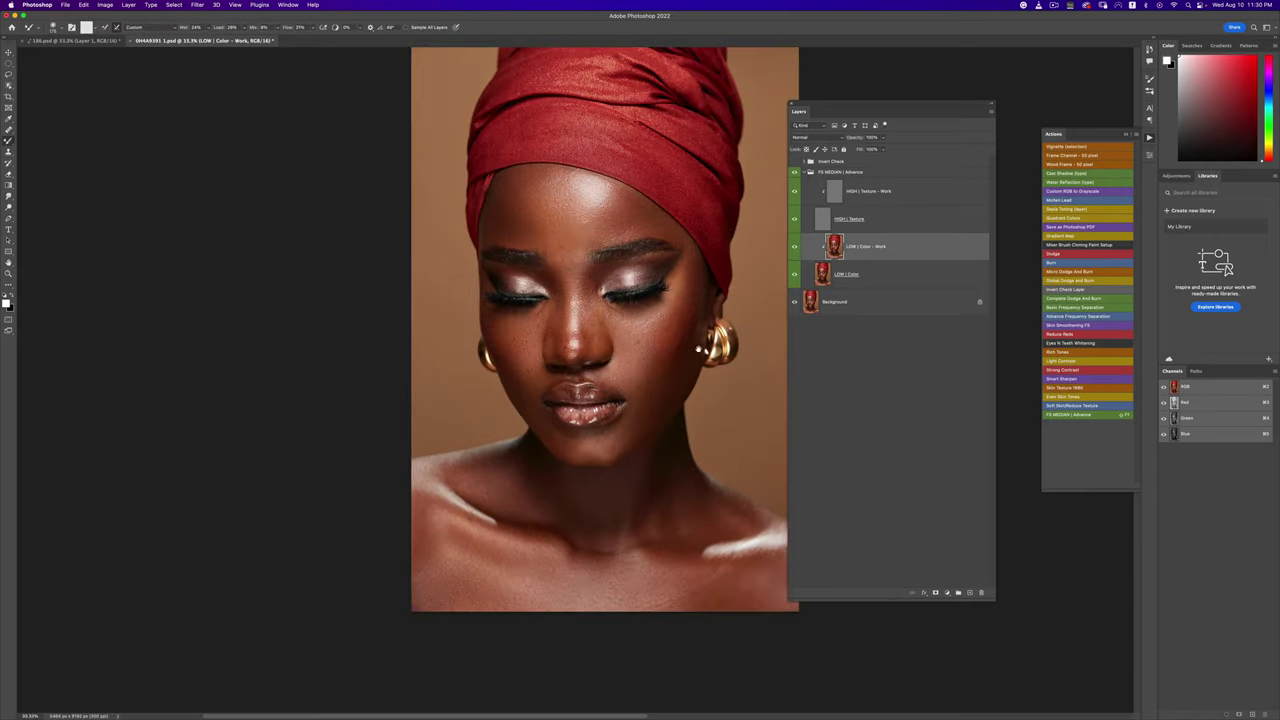
drag(702, 346, 624, 361)
key(z)
alt+click(580, 323)
key(b)
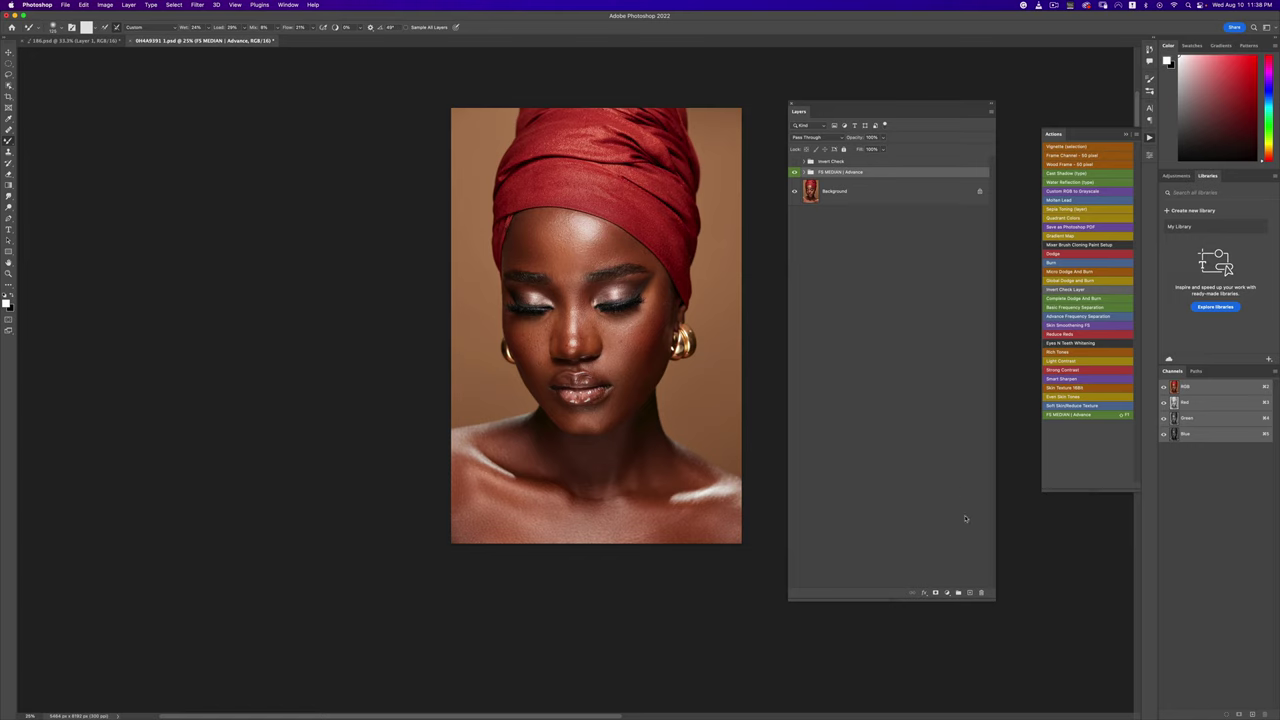
Step: Add a new layer above the FS MEDIAN | Advance group and choose the Brush tool with a Soft Round tip at 0% hardness
click(970, 592)
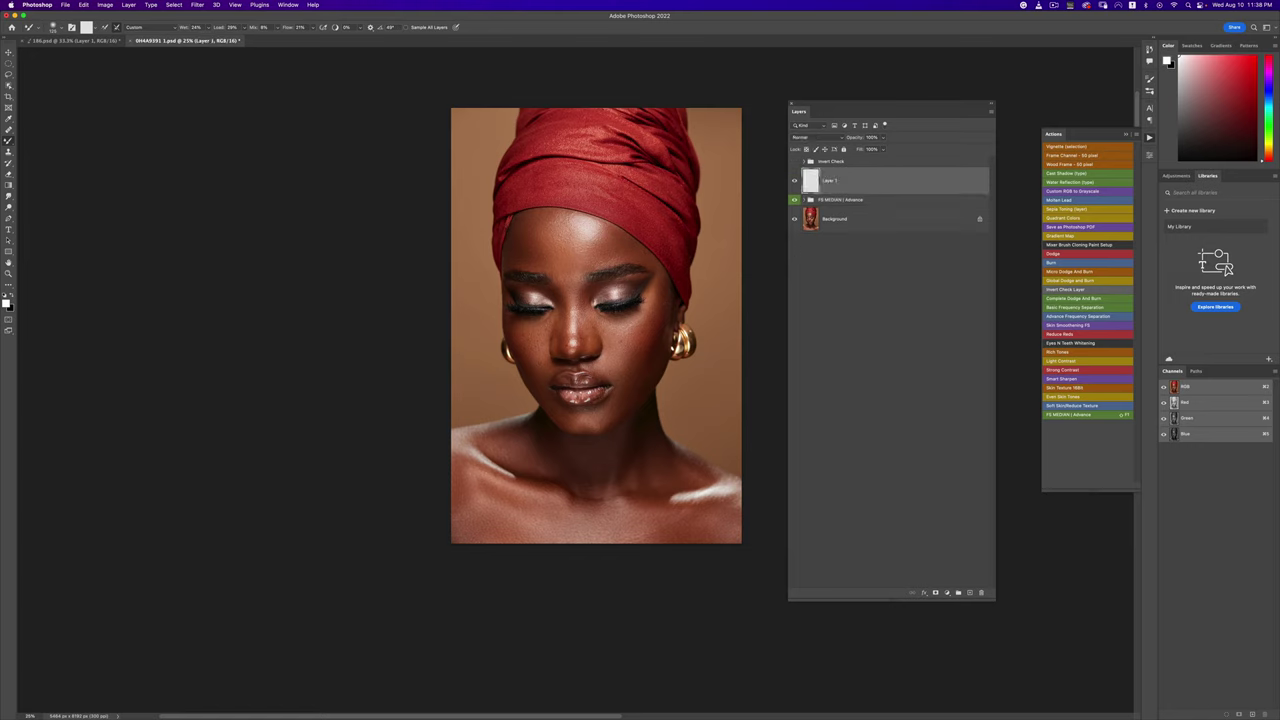
click(8, 141)
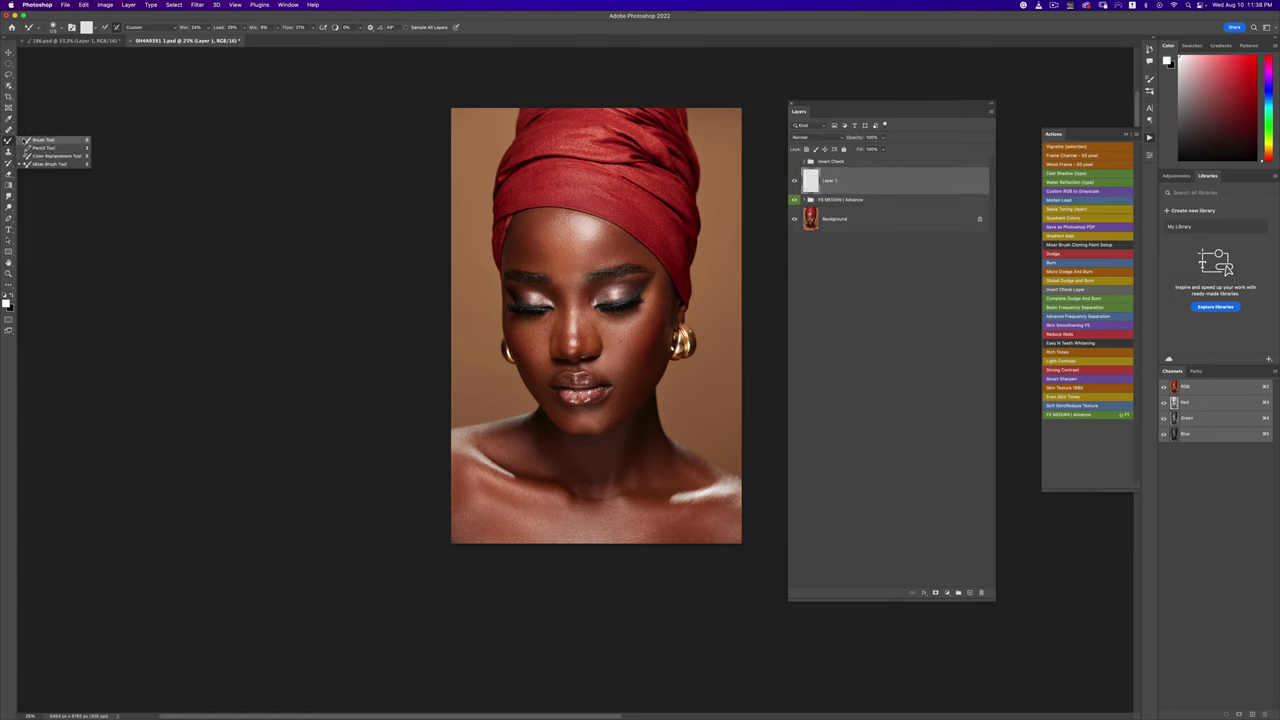
click(42, 141)
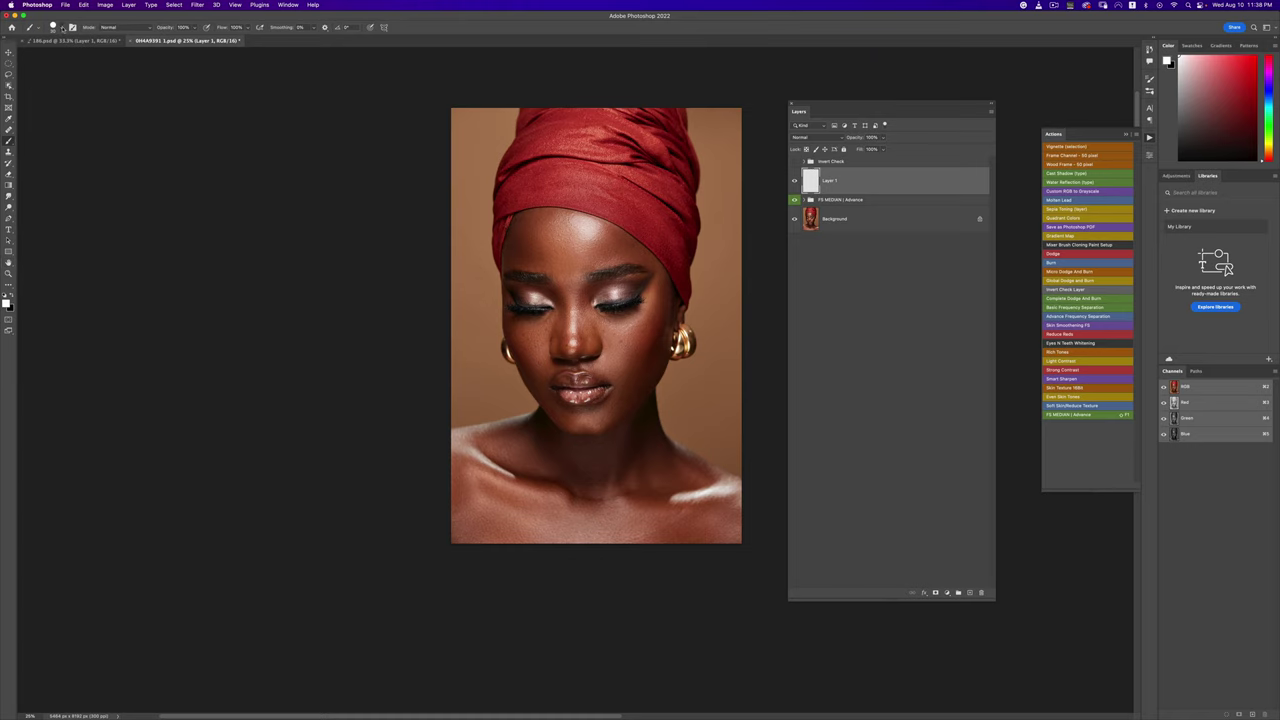
click(56, 27)
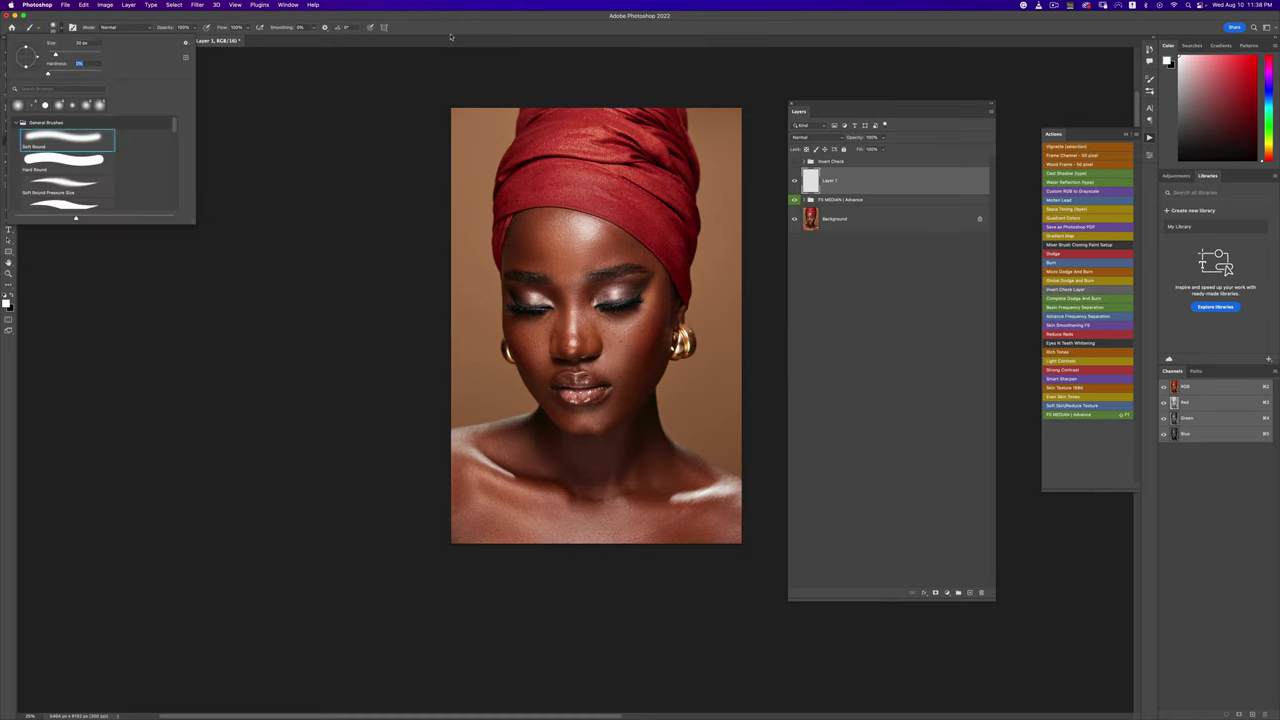
key(Return)
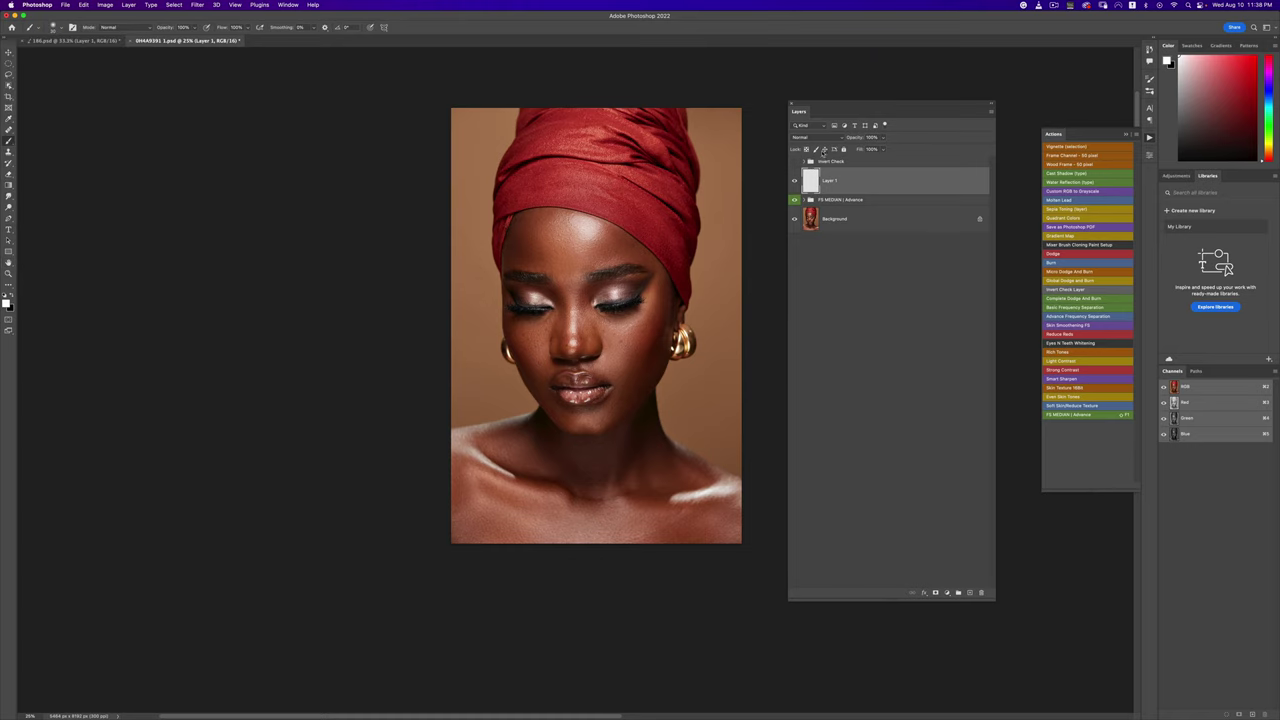
Step: Set the new layer's blend mode to Darken and rename it Highlight Reduction
click(810, 138)
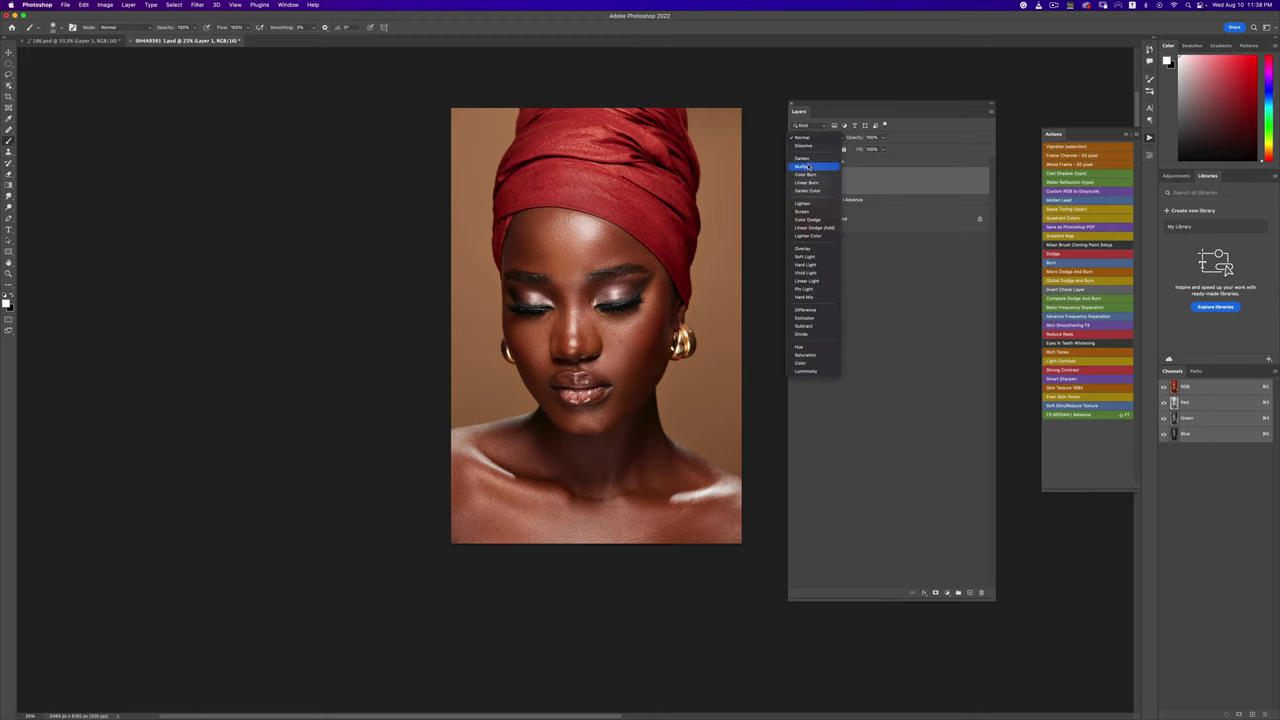
click(806, 158)
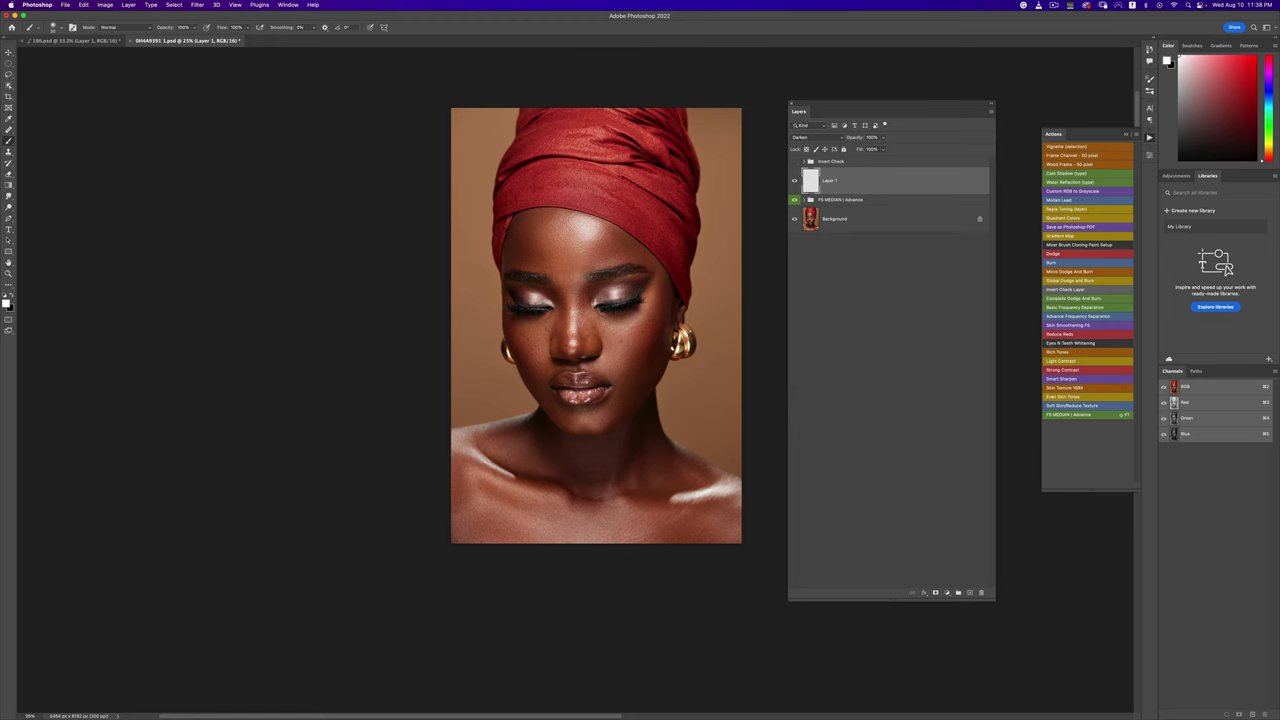
key(z)
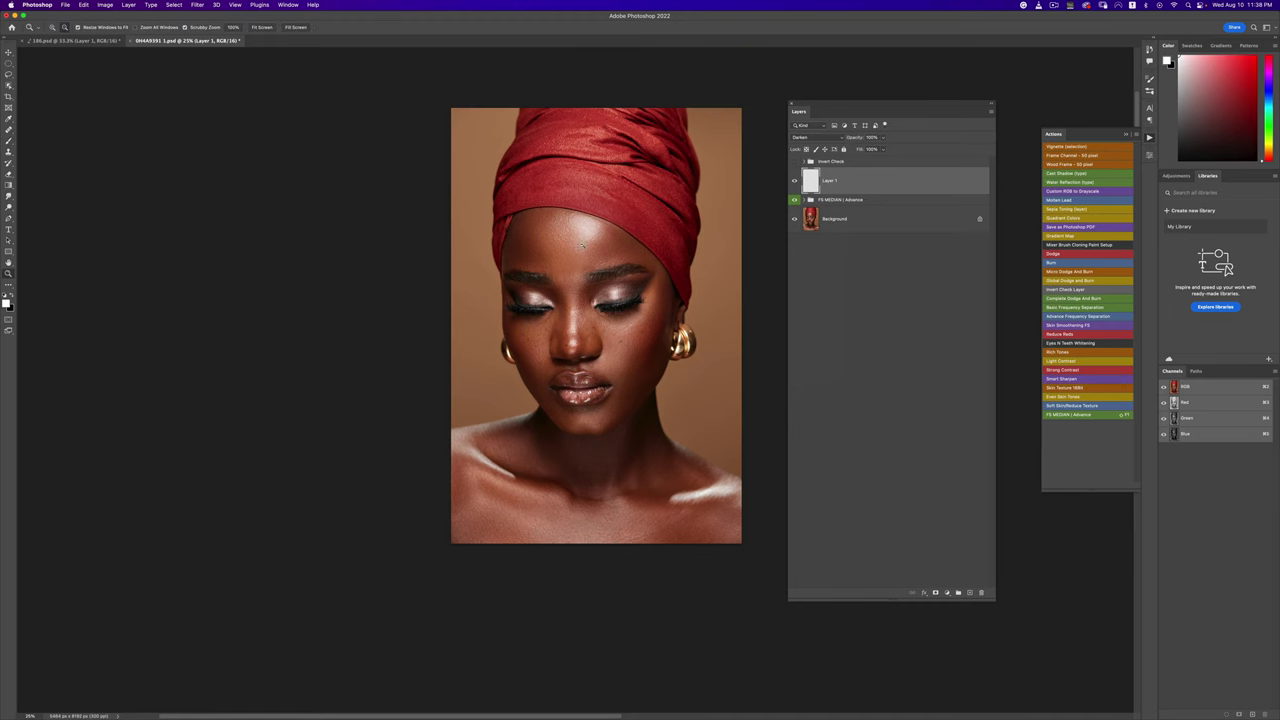
click(580, 245)
key(b)
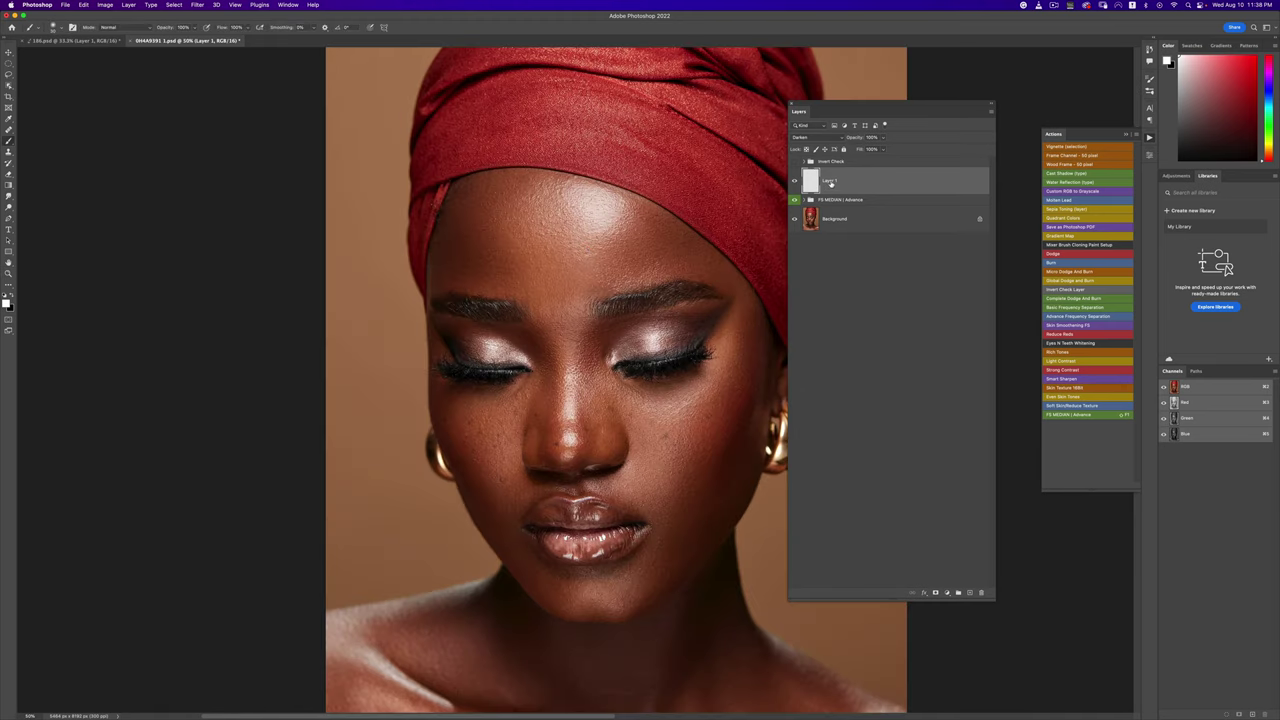
double_click(829, 181)
text(H)
text(ighlight Reduction)
key(Return)
Step: Try painting sampled skin color over the bright forehead highlight at 8% flow, and undo the strokes
alt+click(651, 231)
drag(248, 30, 212, 40)
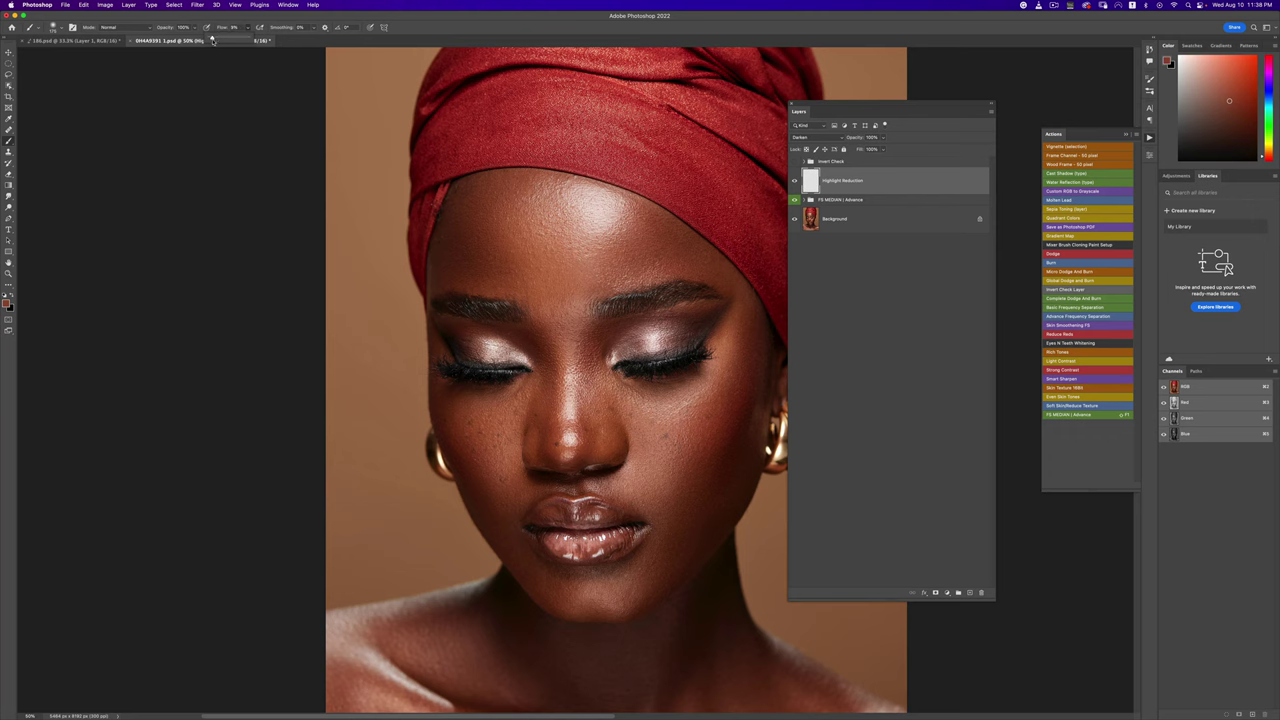
click(462, 24)
alt+click(636, 230)
mouse_move(595, 226)
mouse_down()
mouse_move(590, 202)
mouse_move(612, 208)
mouse_move(600, 213)
mouse_up()
key(super+z)
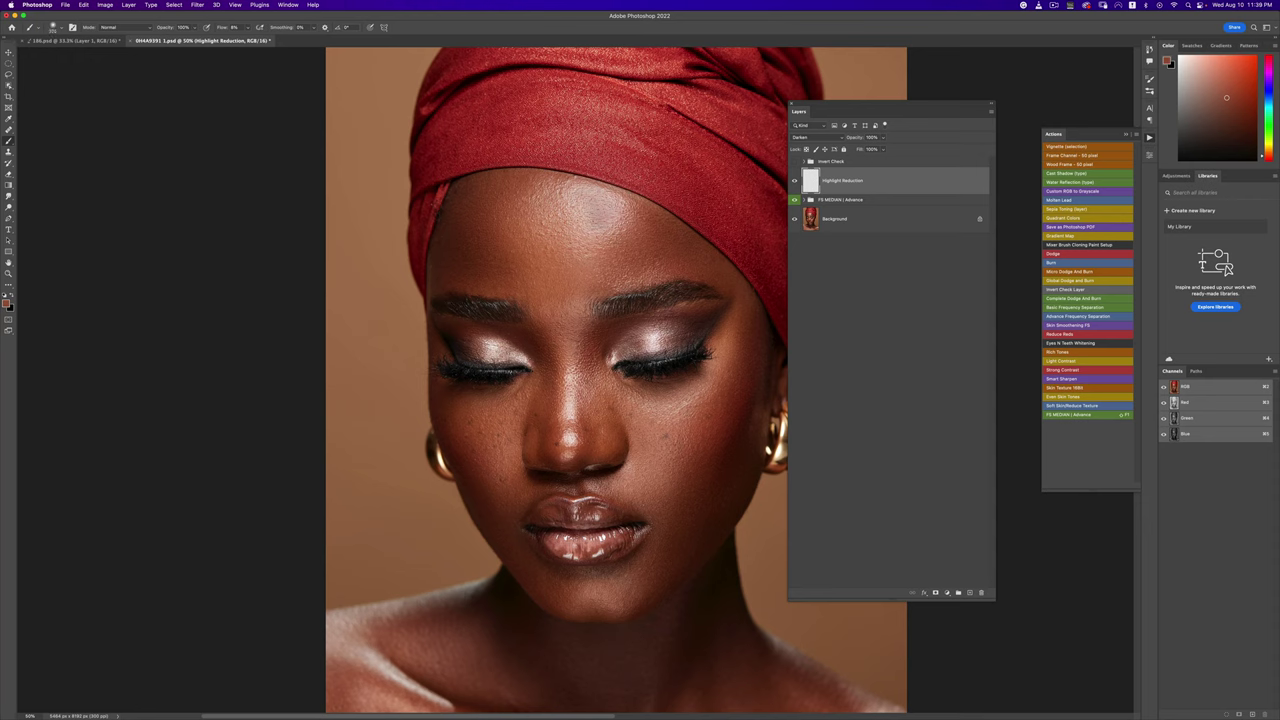
key(super+z)
key(super+z)
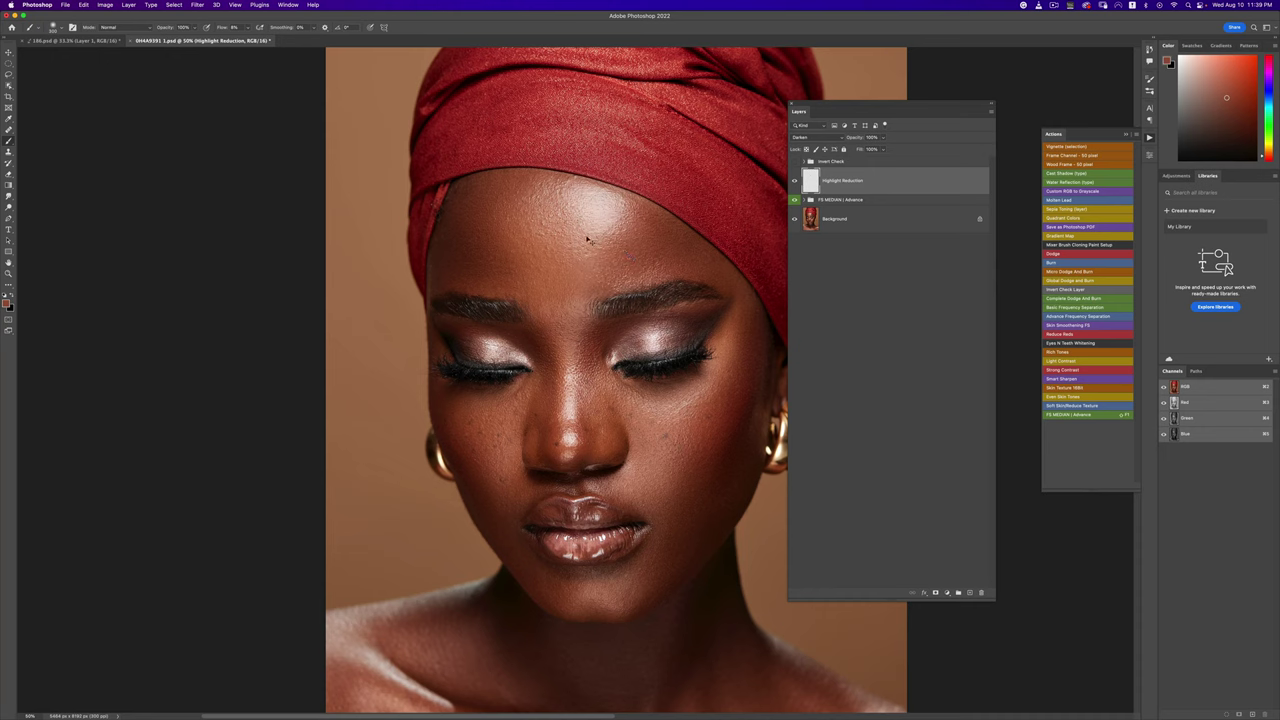
Step: Set the brush flow to 1% and paint sampled skin color over the forehead highlight on the Highlight Reduction layer
click(248, 28)
drag(248, 38, 245, 38)
click(450, 39)
alt+click(553, 233)
drag(586, 214, 600, 222)
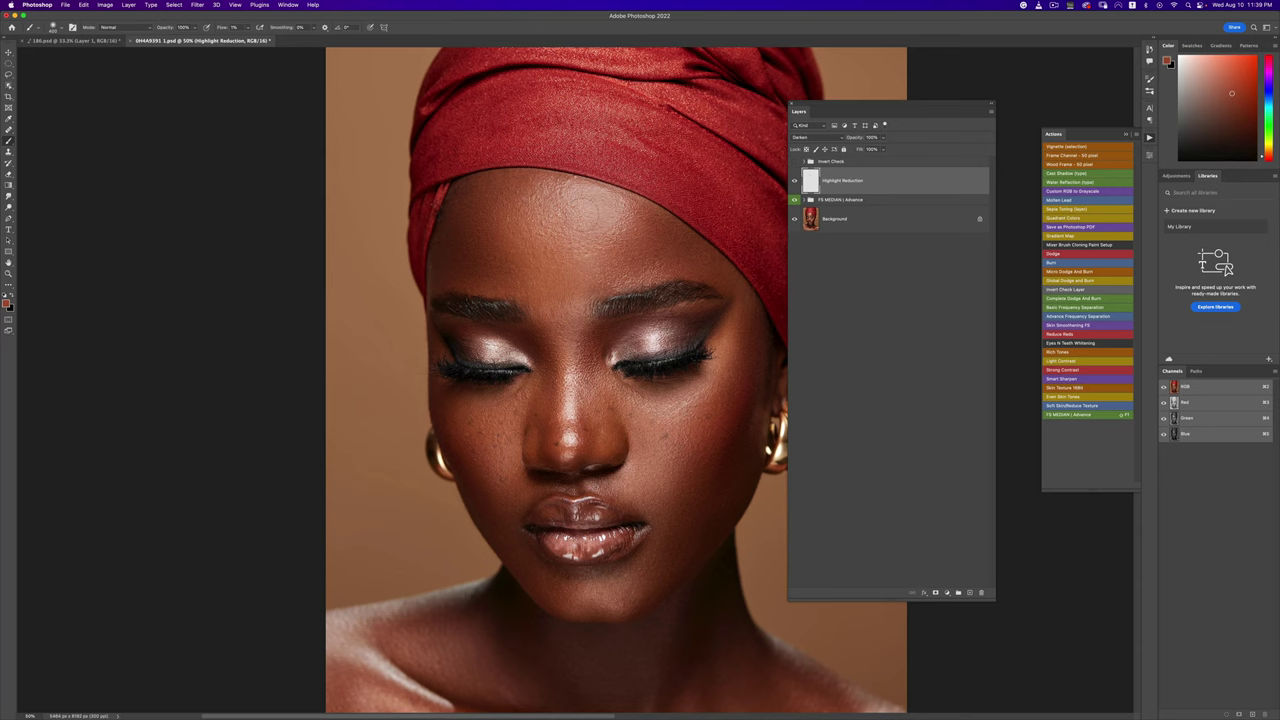
Step: Lower the Highlight Reduction layer's opacity to about 71% and check its effect by hiding and showing the layer
key(z)
mouse_move(600, 302)
mouse_down()
mouse_move(510, 302)
mouse_move(602, 306)
mouse_up()
key(b)
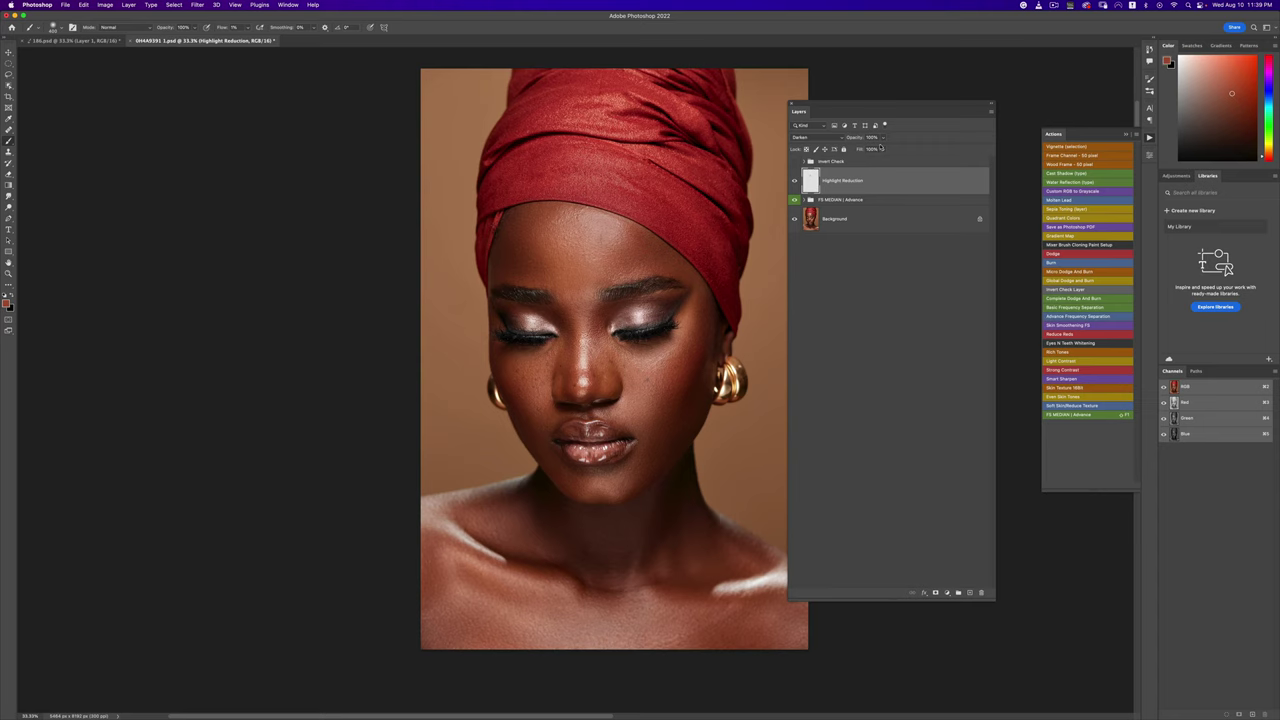
drag(880, 148, 873, 150)
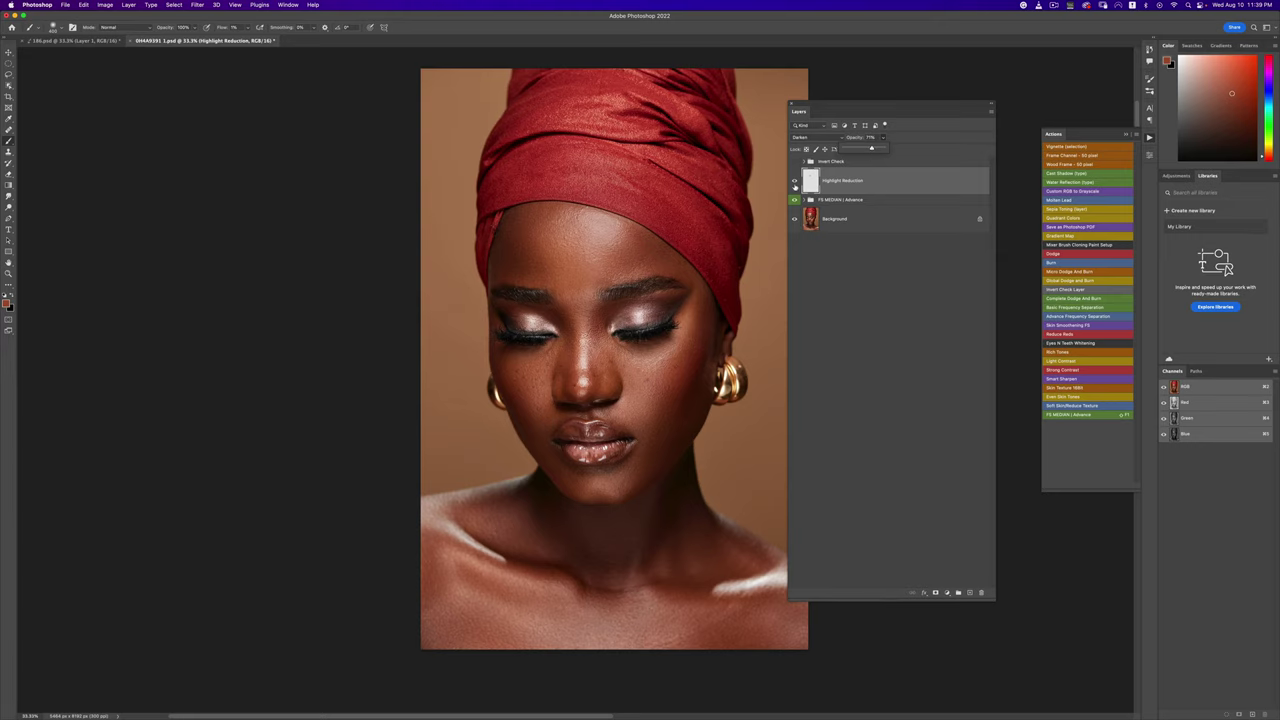
click(795, 184)
click(795, 184)
Step: Add another layer above Highlight Reduction, name it HR_Color and set its blend mode to Color
key(z)
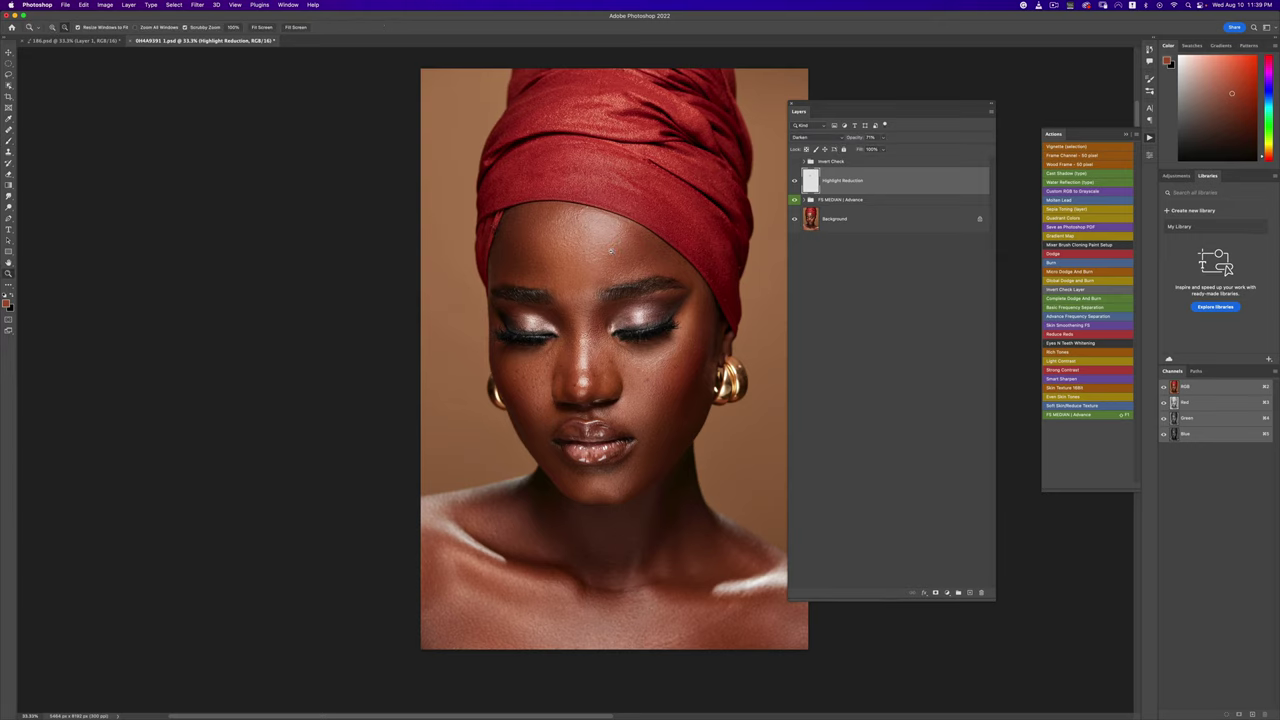
alt+click(604, 283)
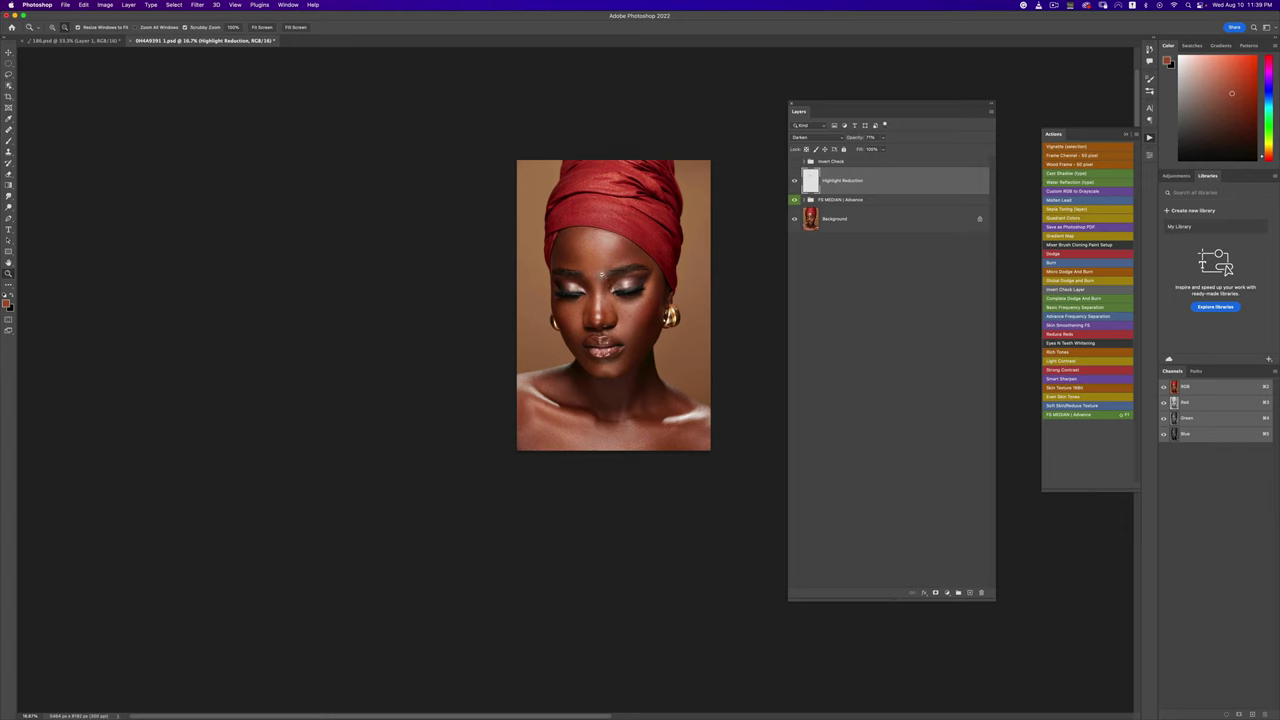
click(601, 274)
key(b)
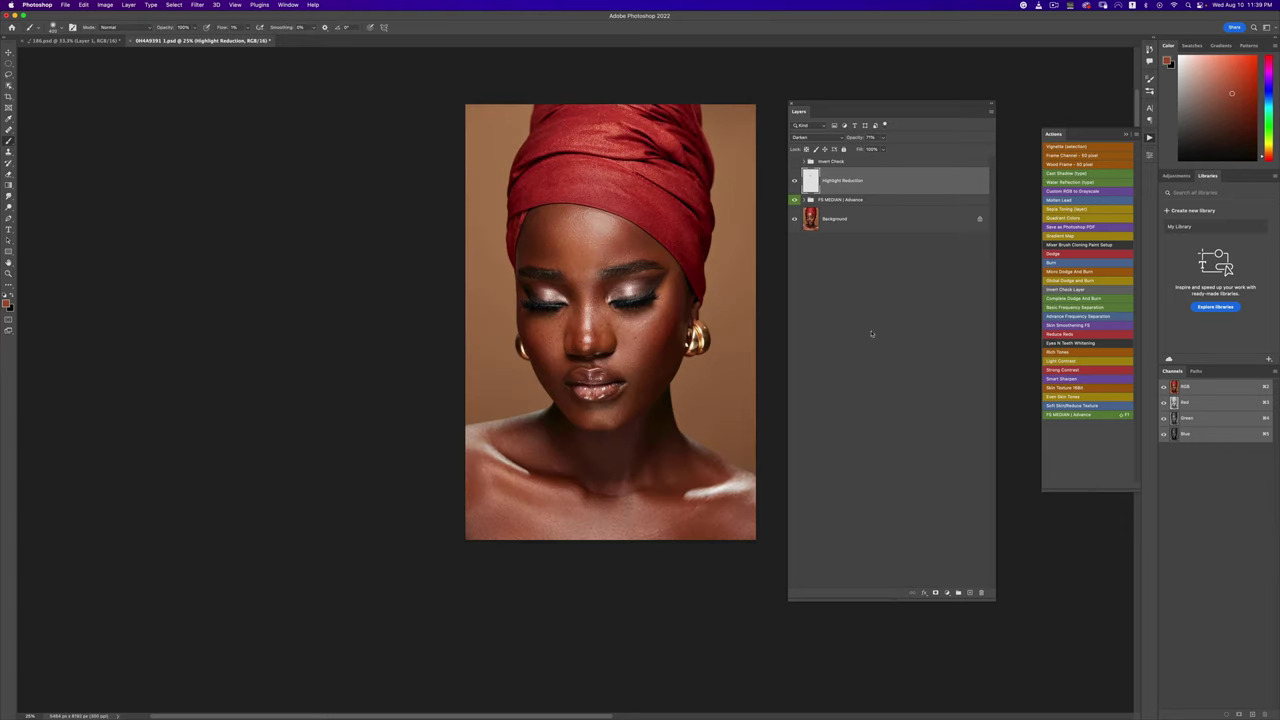
click(969, 593)
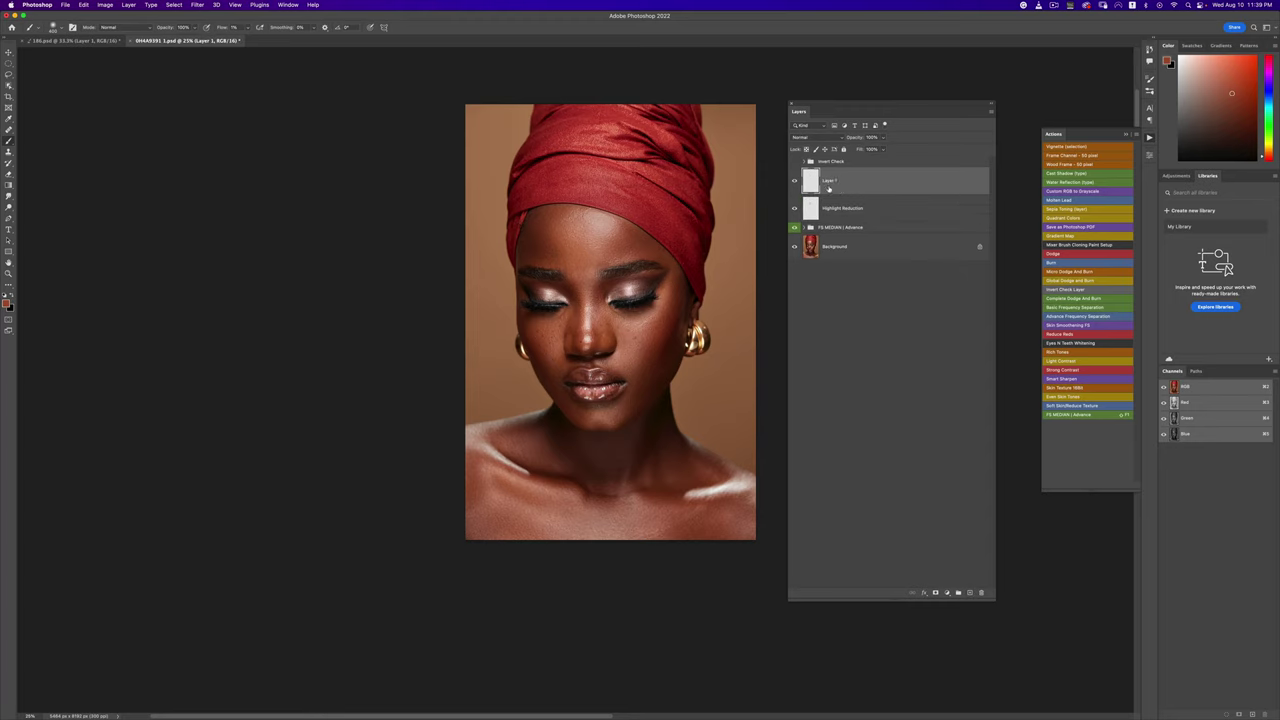
double_click(829, 181)
text(HR_Color)
key(Return)
click(819, 138)
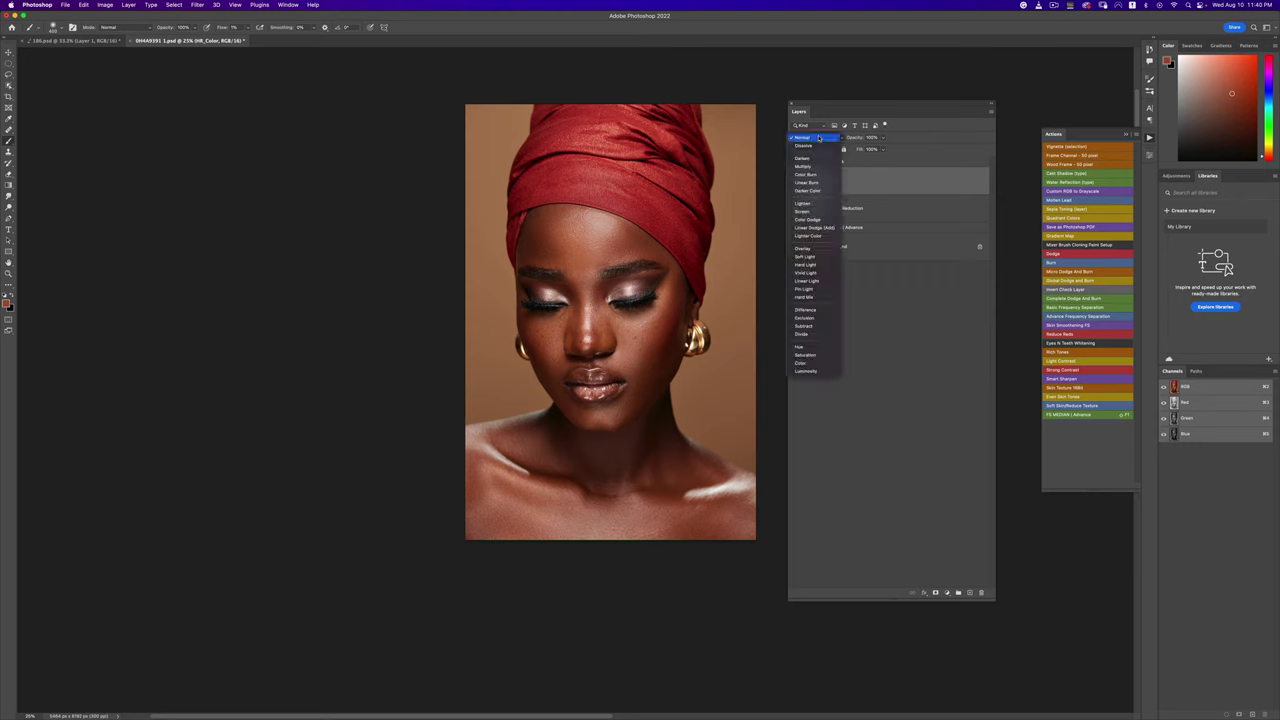
click(805, 363)
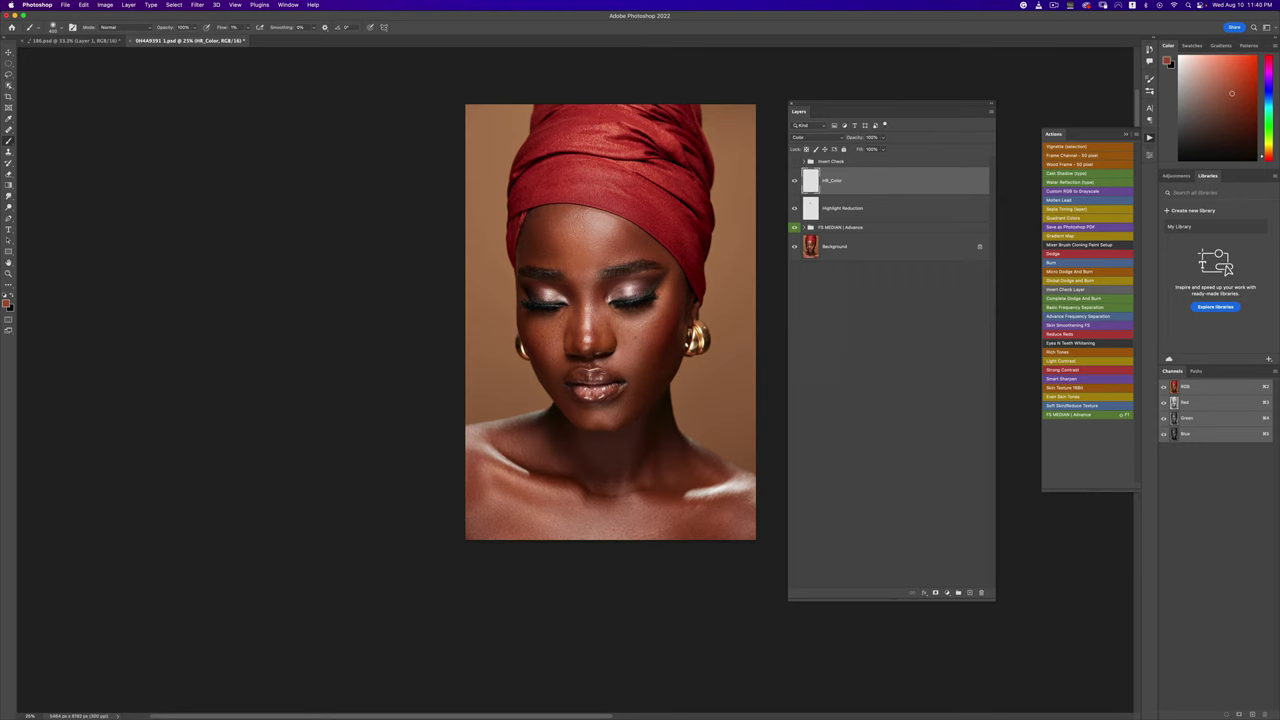
Step: Sample a forehead skin tone with the brush and group the HR_Color and Highlight Reduction layers
alt+click(570, 217)
shift+click(859, 211)
key(super+g)
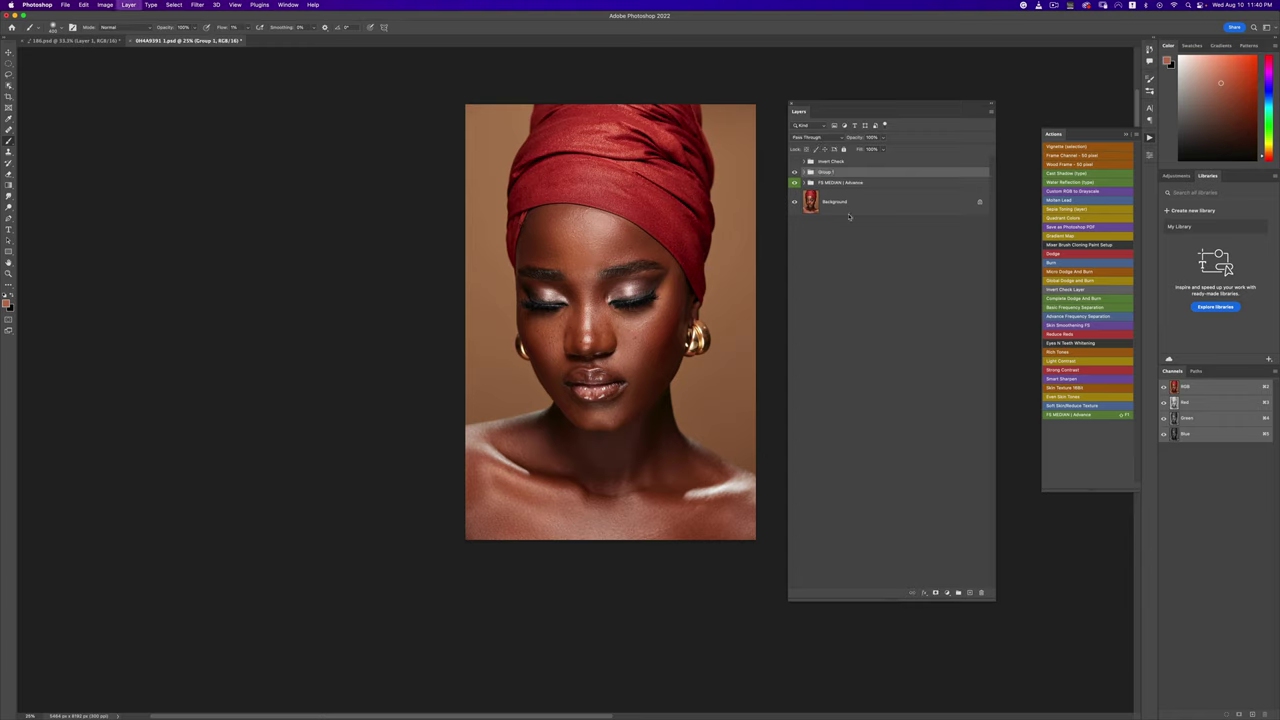
Step: Compare the forehead with and without the highlight reduction by hiding and showing the new group
click(795, 174)
click(795, 173)
click(795, 173)
click(795, 173)
Step: Examine the portrait at small sizes and at 25%, comparing it again with the highlight-reduction group hidden and shown
key(z)
drag(630, 258, 634, 345)
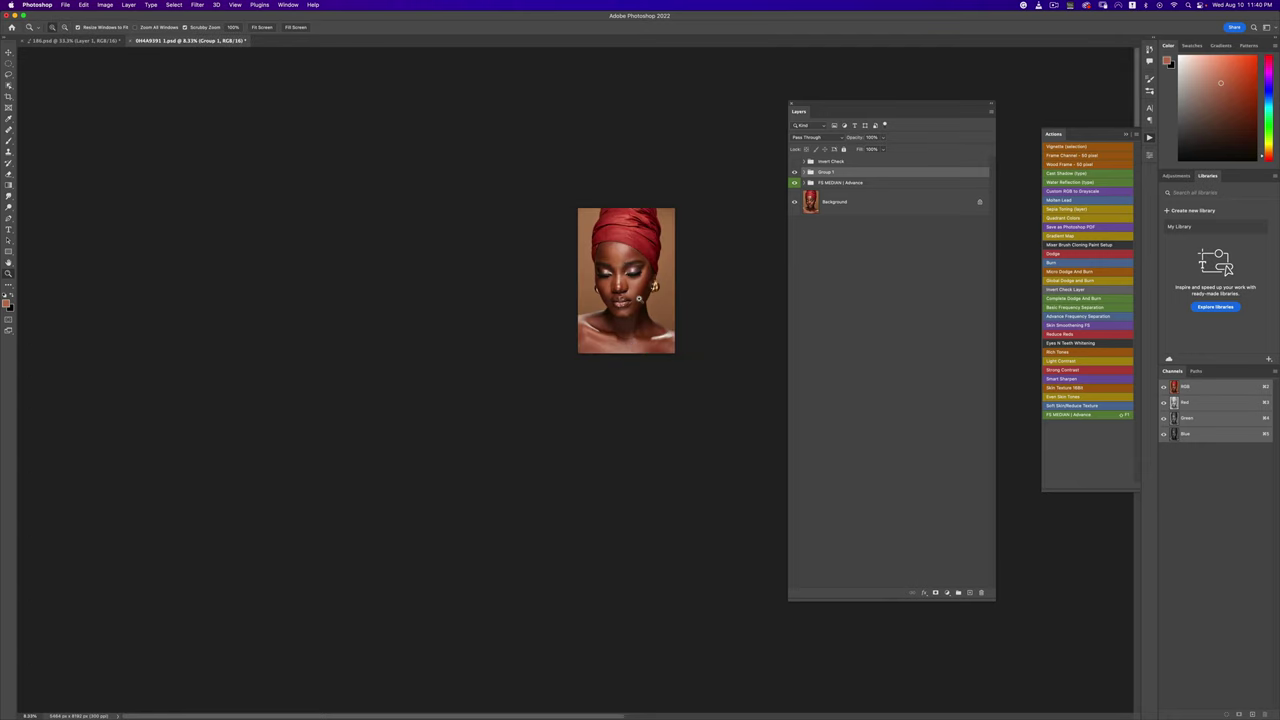
click(641, 293)
key(b)
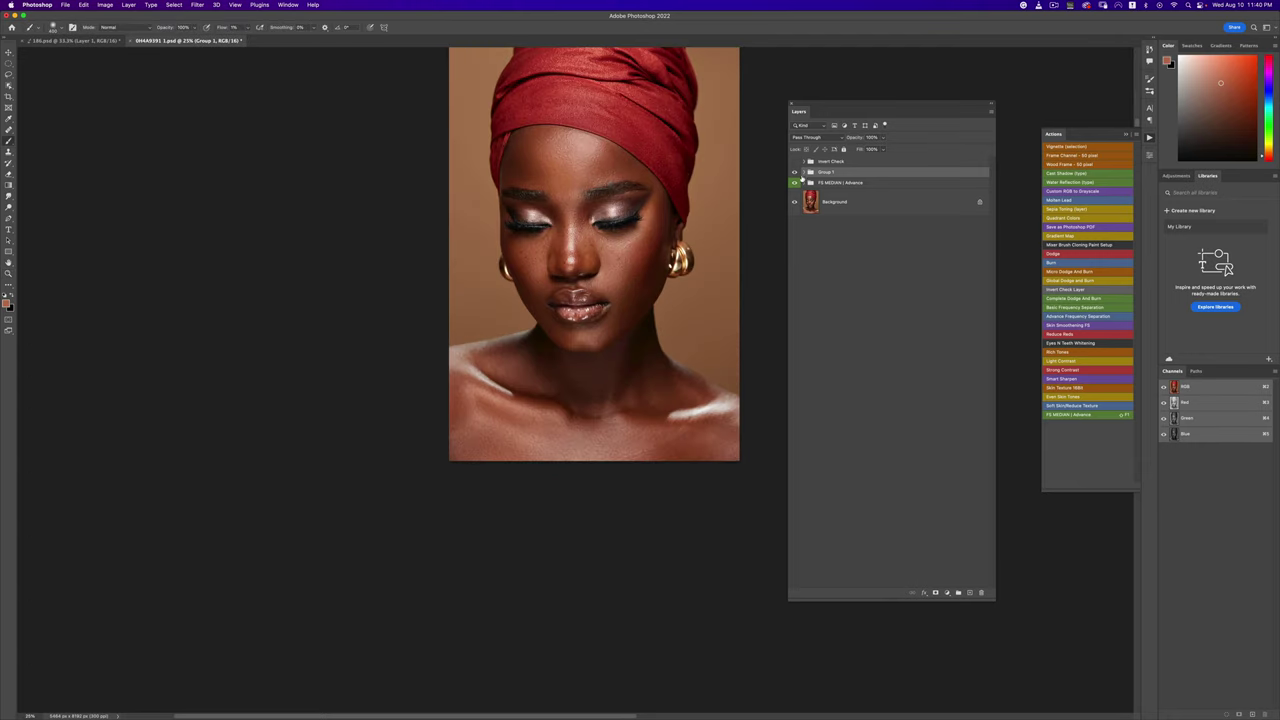
click(795, 172)
click(795, 172)
click(795, 172)
click(795, 172)
key(z)
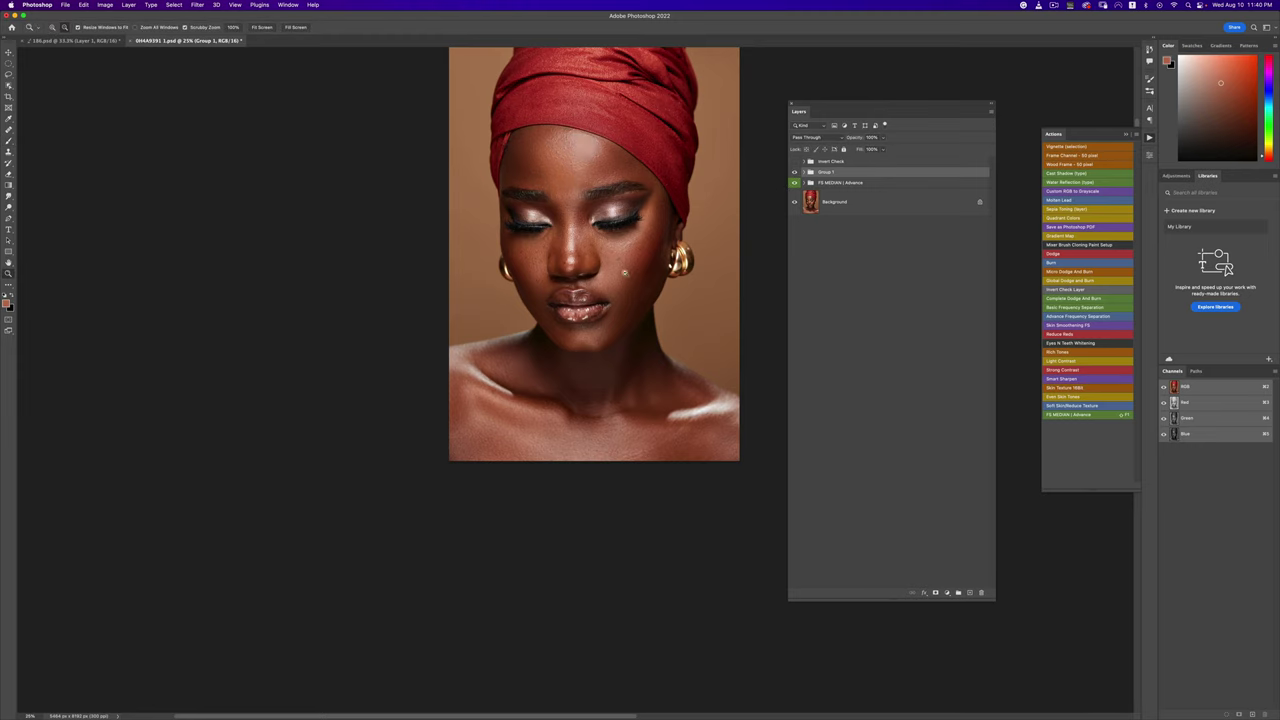
alt+click(624, 272)
click(621, 267)
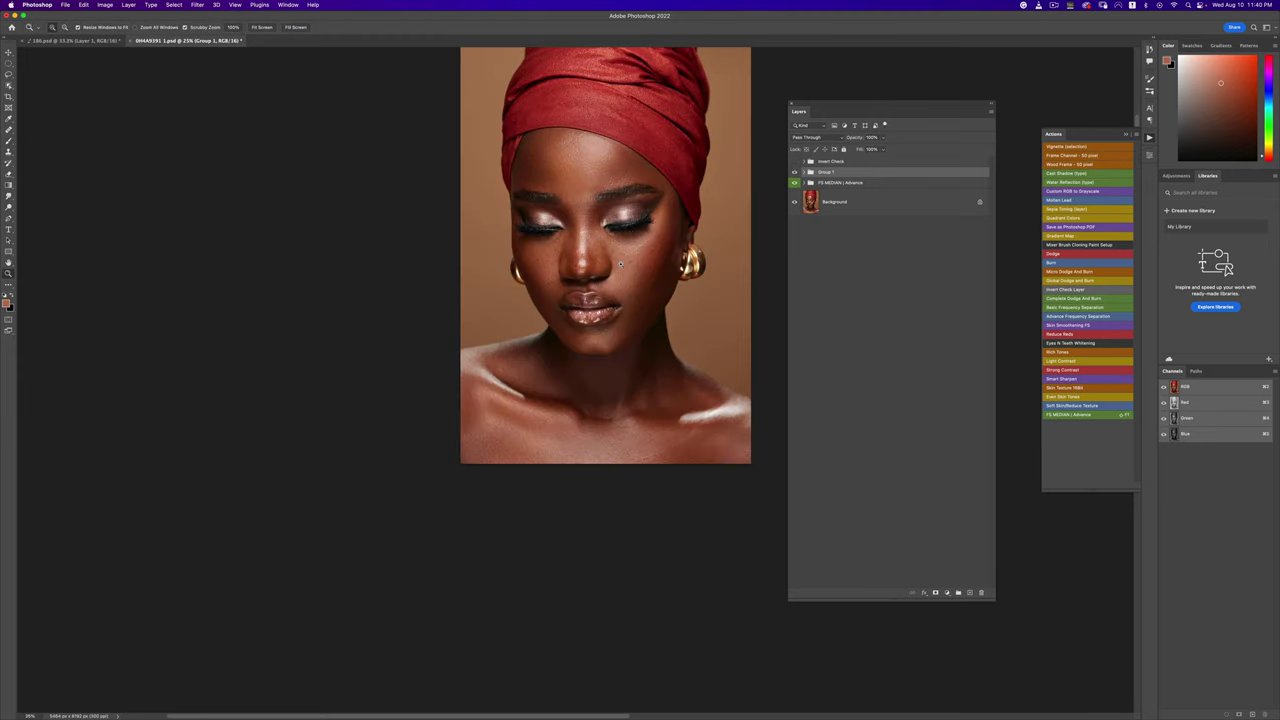
key(b)
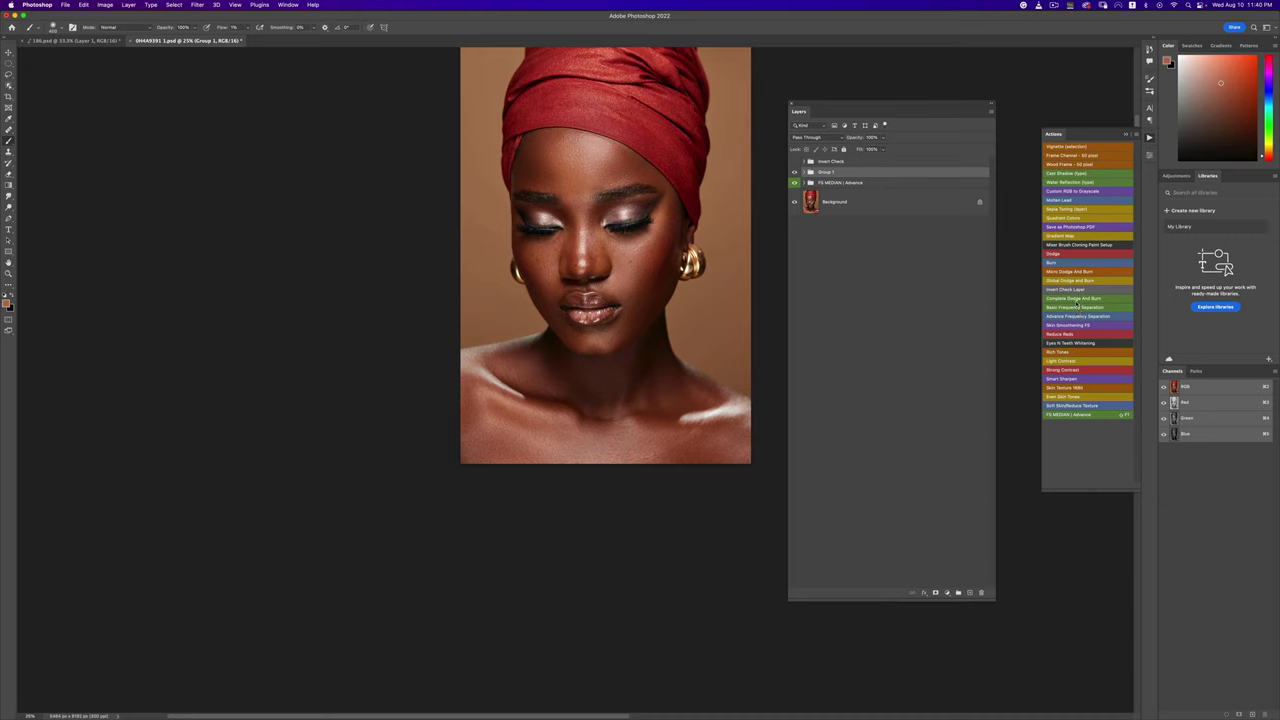
Step: Run the Global Dodge and Burn action, and set up the soft round brush with 3% flow and a white foreground color
click(1062, 283)
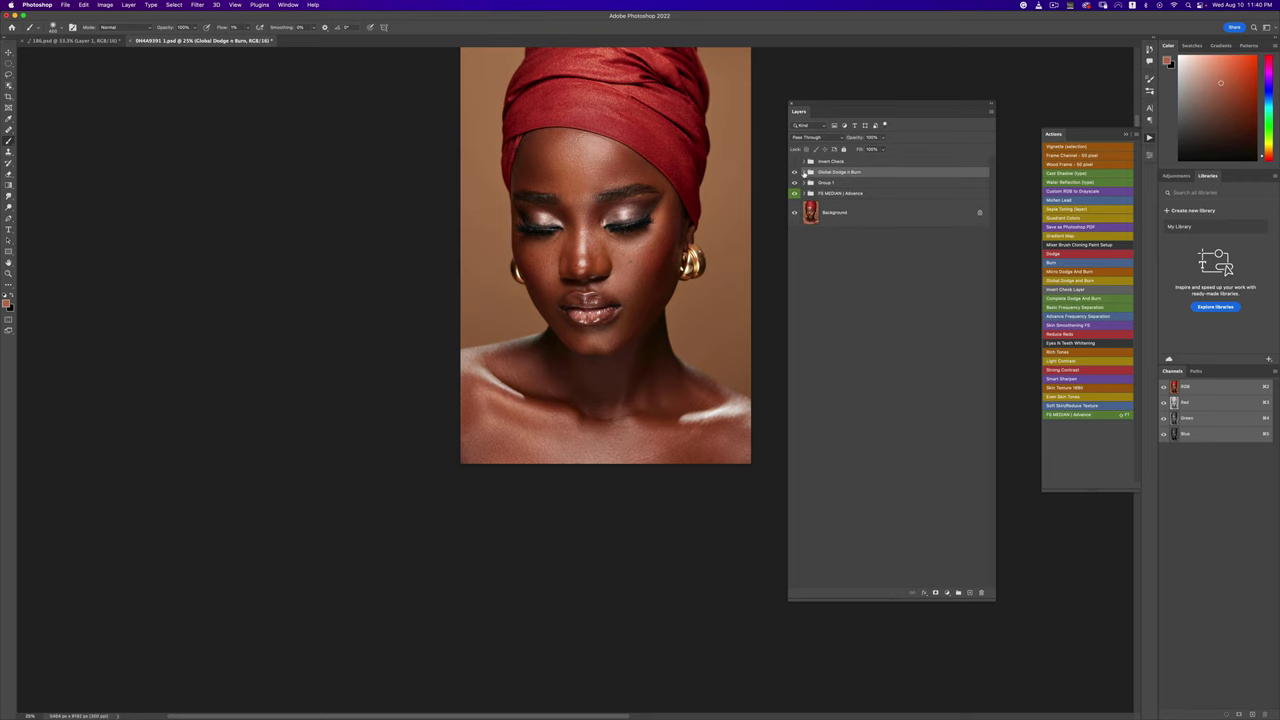
click(810, 172)
click(247, 28)
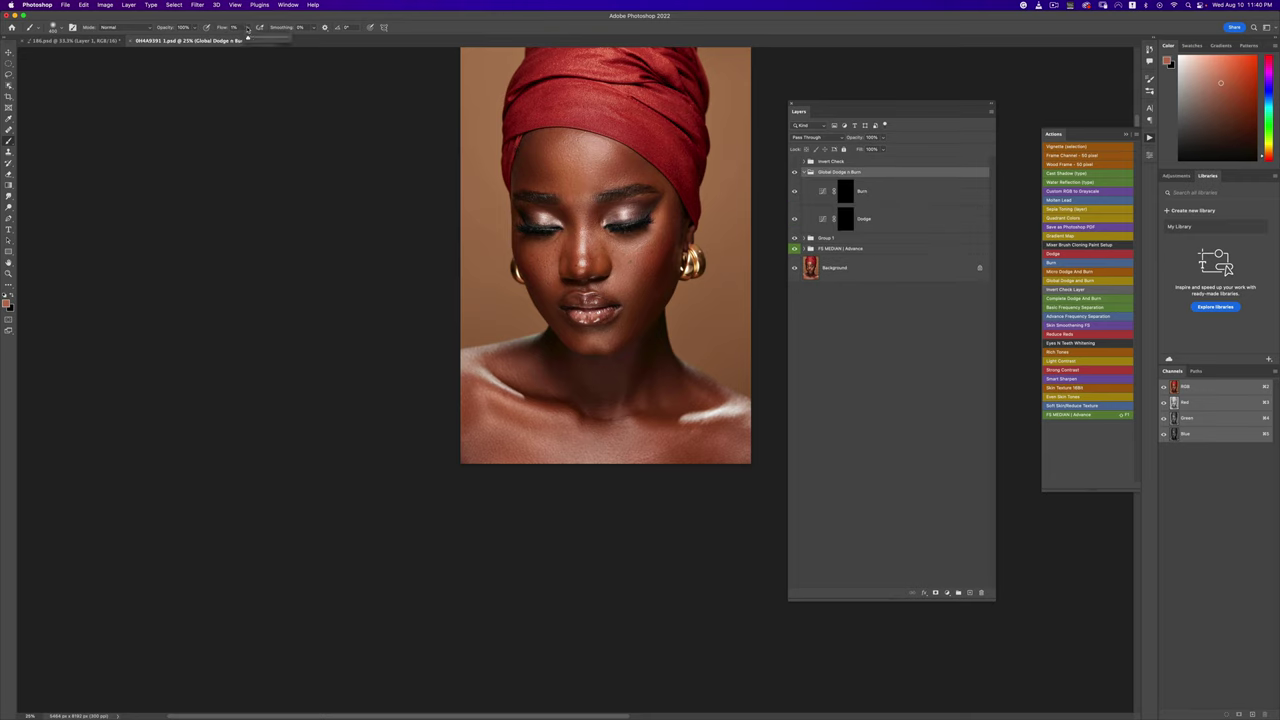
drag(247, 39, 249, 40)
click(439, 33)
click(4, 295)
click(11, 295)
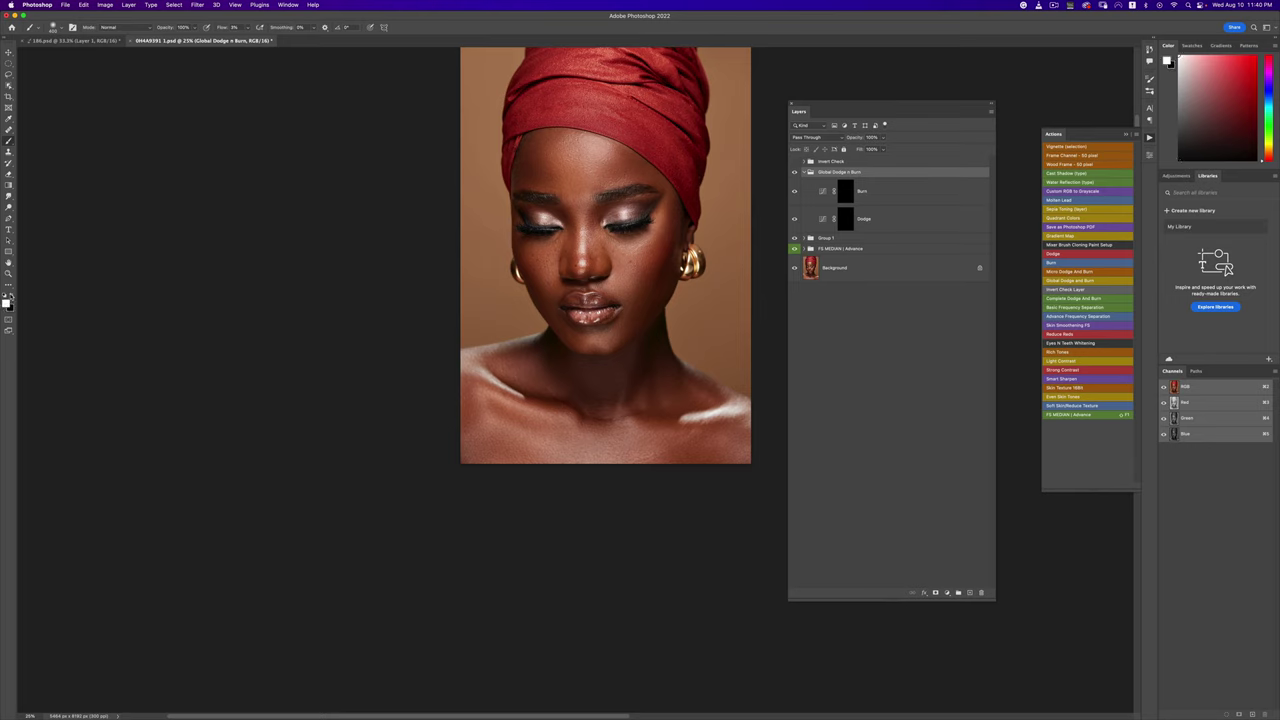
click(55, 27)
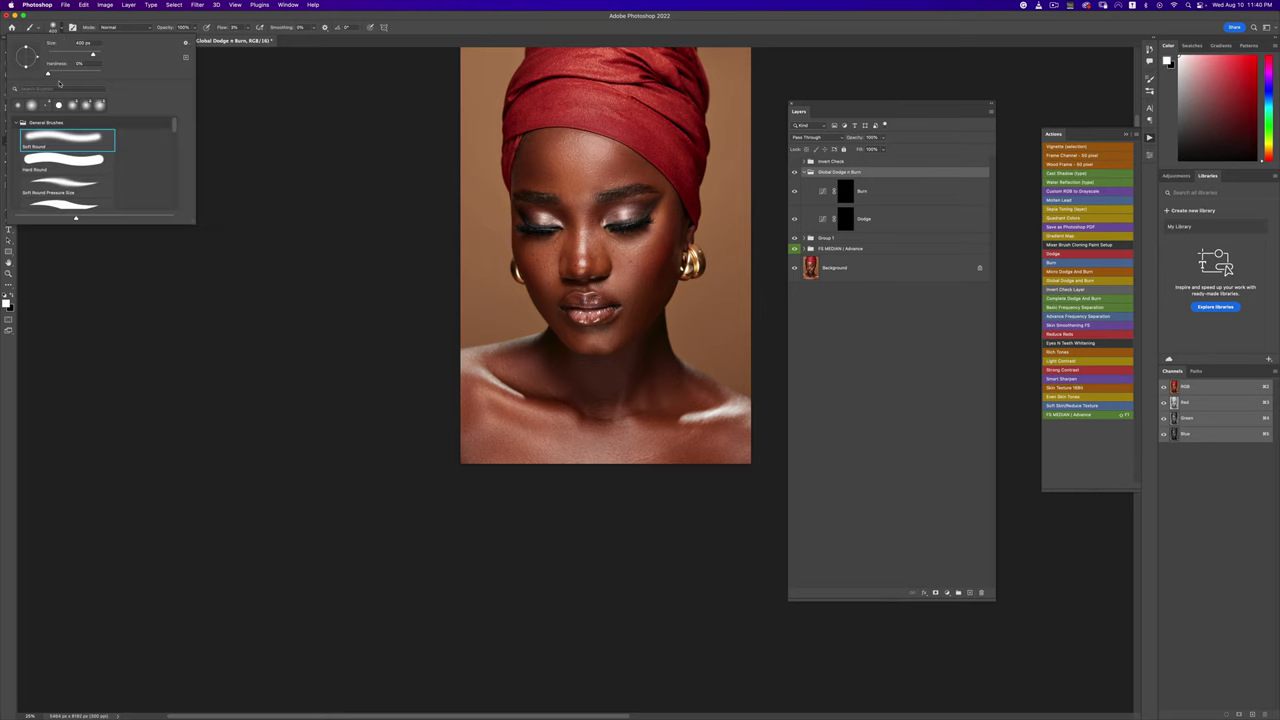
click(446, 31)
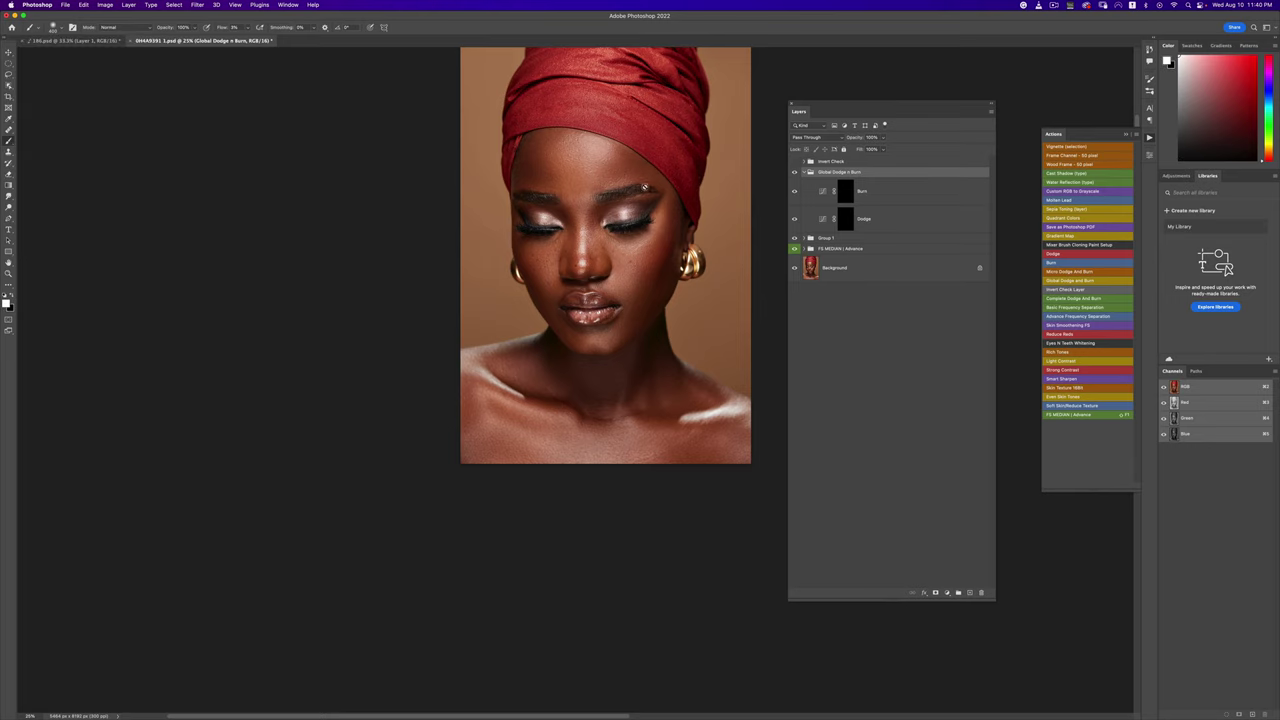
Step: Hide Group 1 and the FS MEDIAN | Advance group, then paint white on the Dodge mask over the facial highlights
click(846, 218)
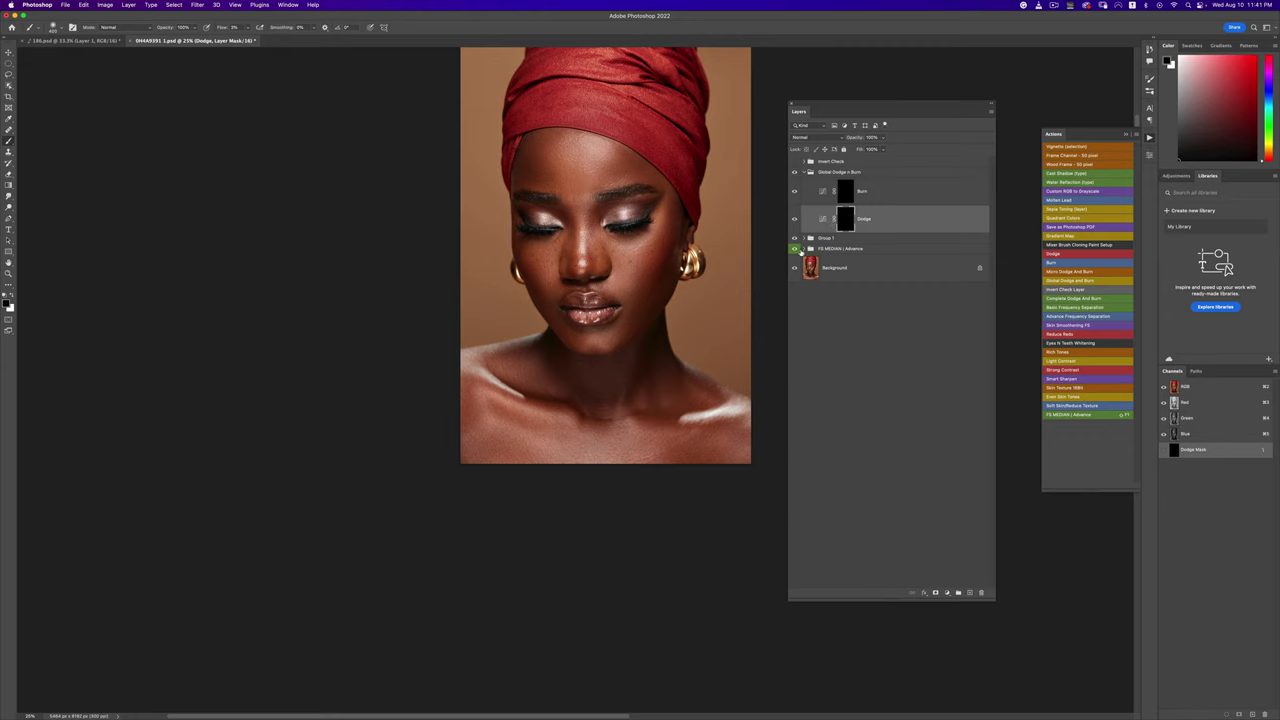
click(796, 248)
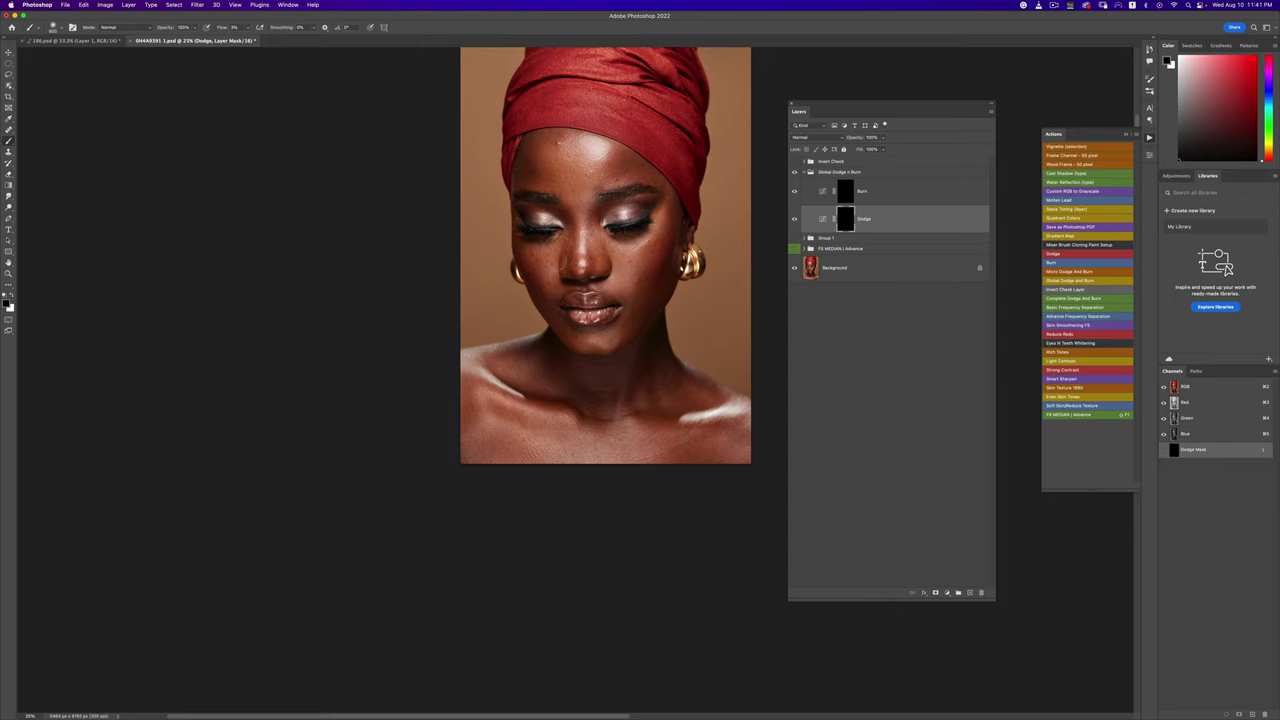
key(x)
drag(606, 290, 610, 360)
super+click(602, 350)
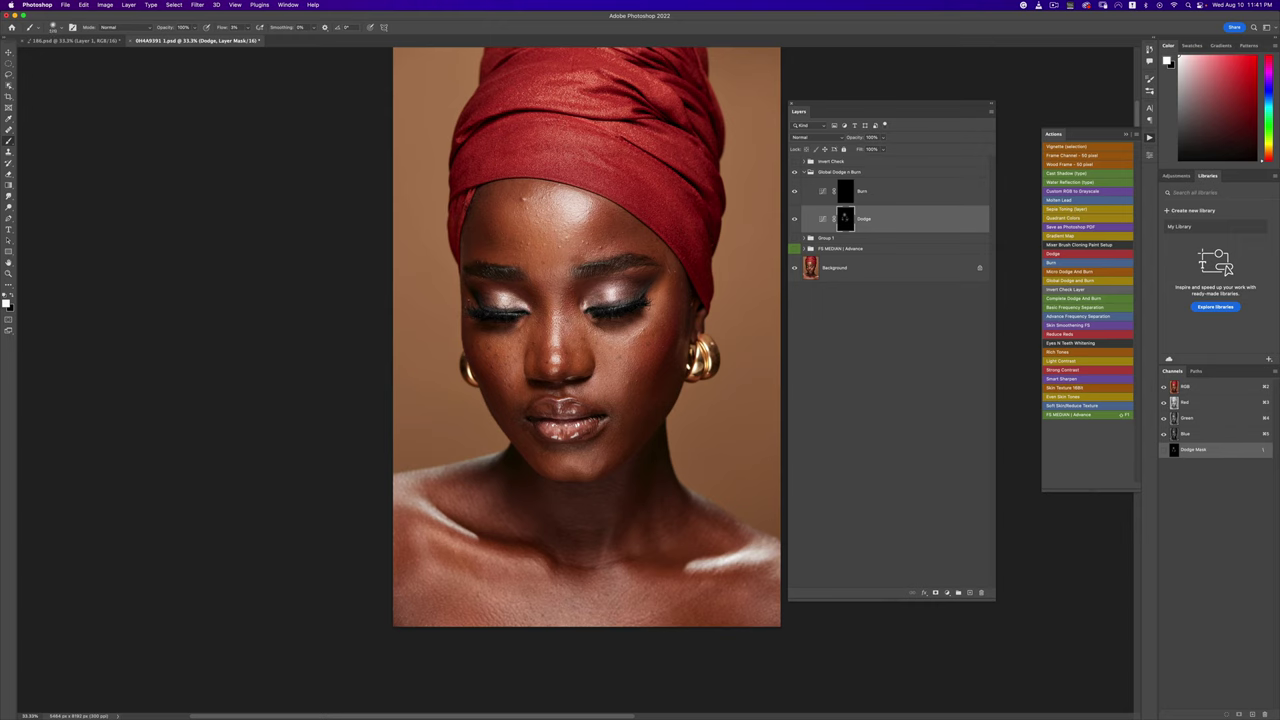
key(bracketright)
key(bracketright)
key(bracketright)
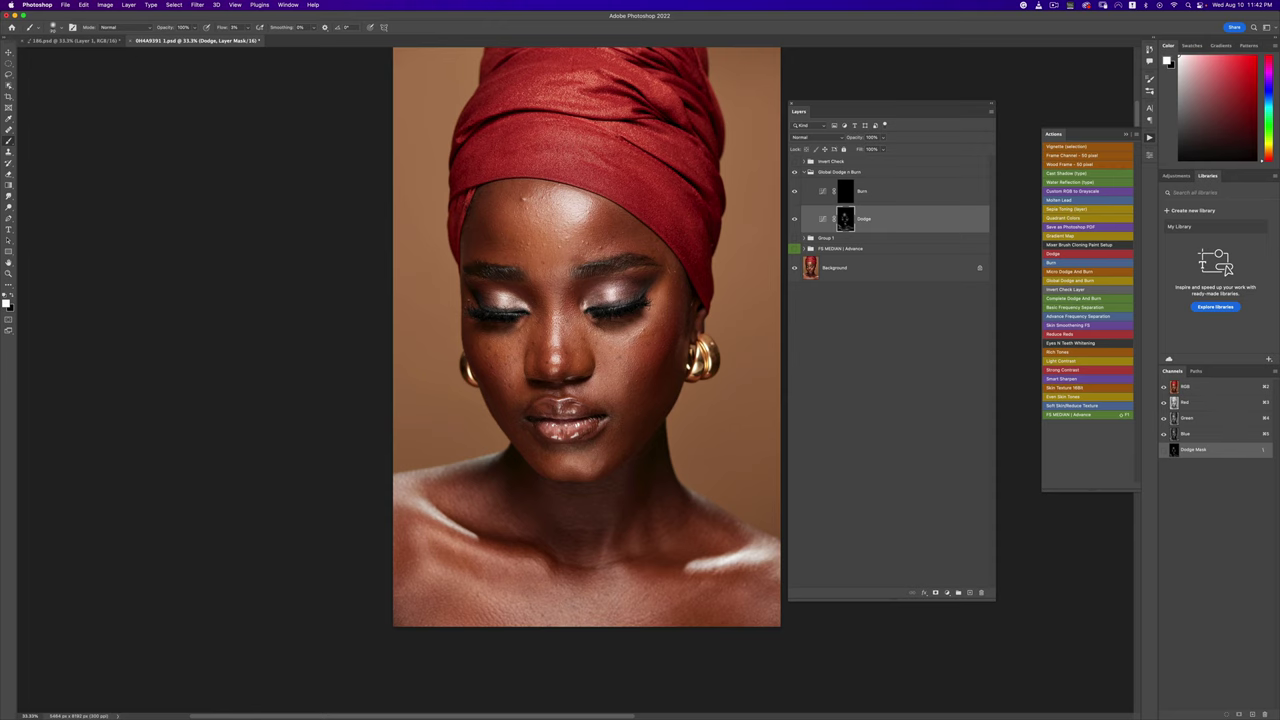
Step: Paint white on the Burn mask over the shadow areas that contour the face and body
click(845, 198)
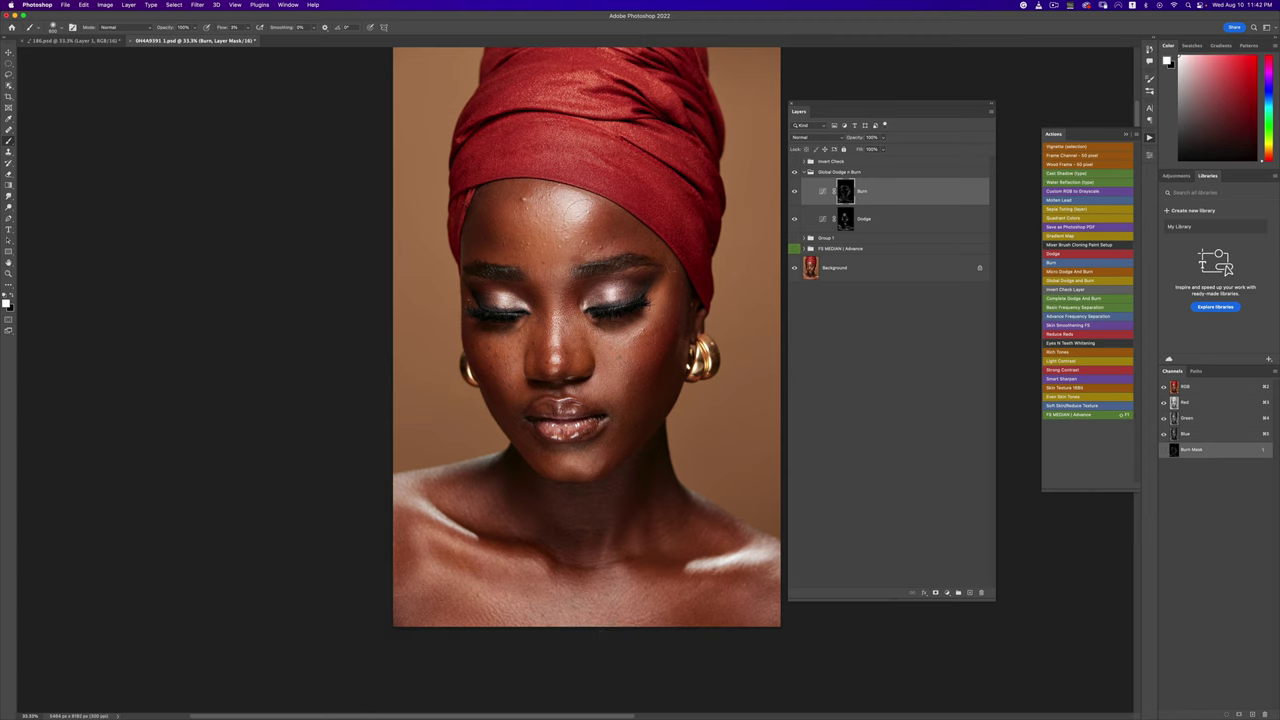
key(z)
alt+click(595, 231)
click(597, 231)
key(b)
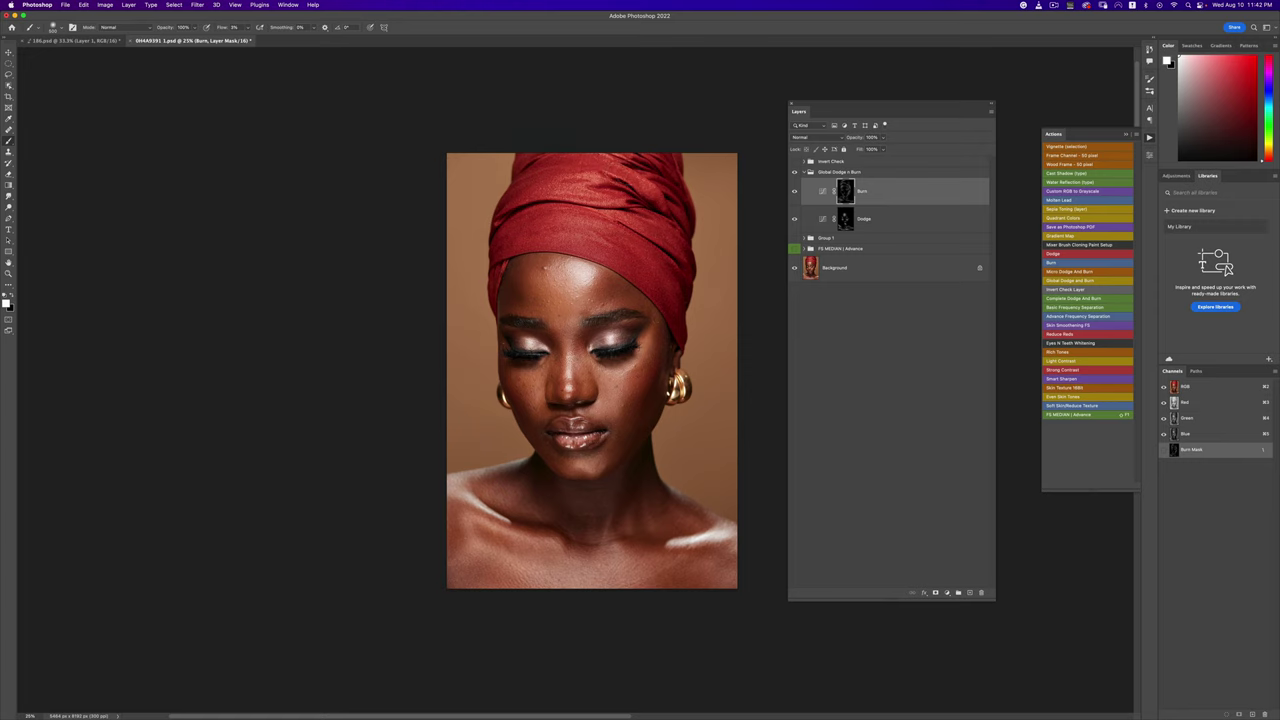
Step: Show Group 1 and the FS MEDIAN | Advance group again
click(795, 248)
click(795, 248)
click(795, 248)
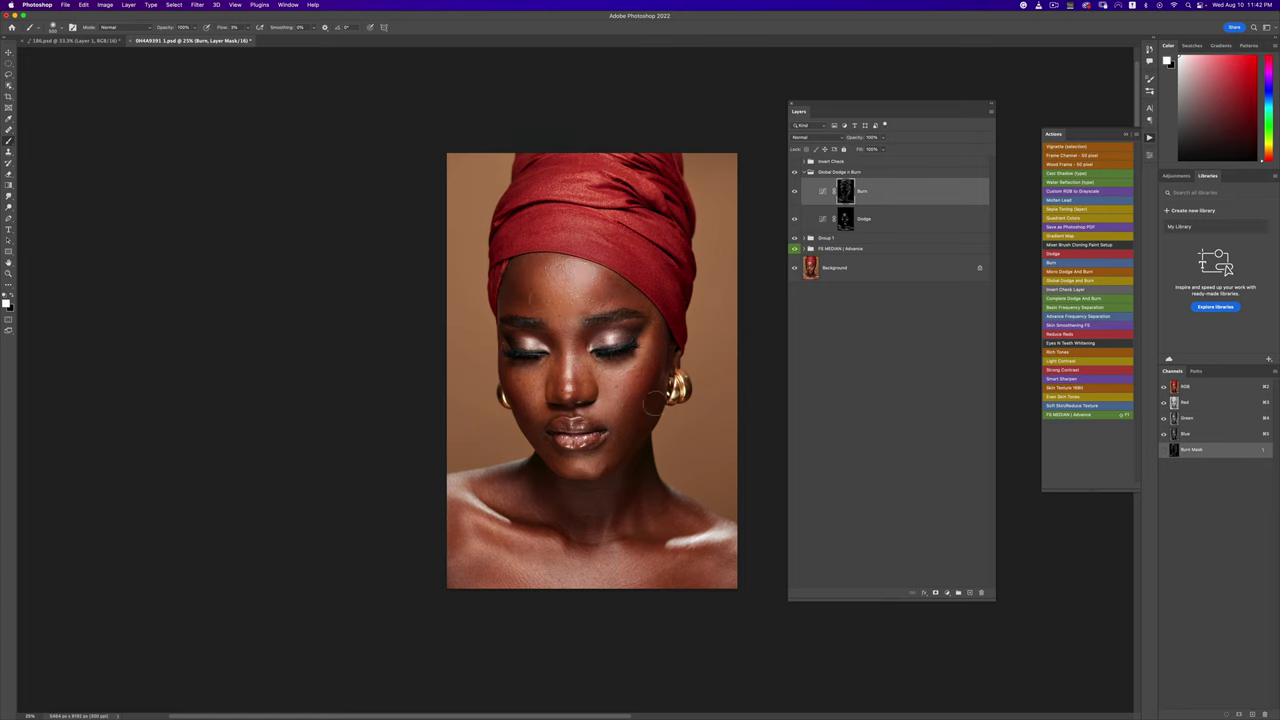
Step: Examine the portrait at smaller sizes and compare it with the original Background layer alone
key(z)
alt+click(606, 407)
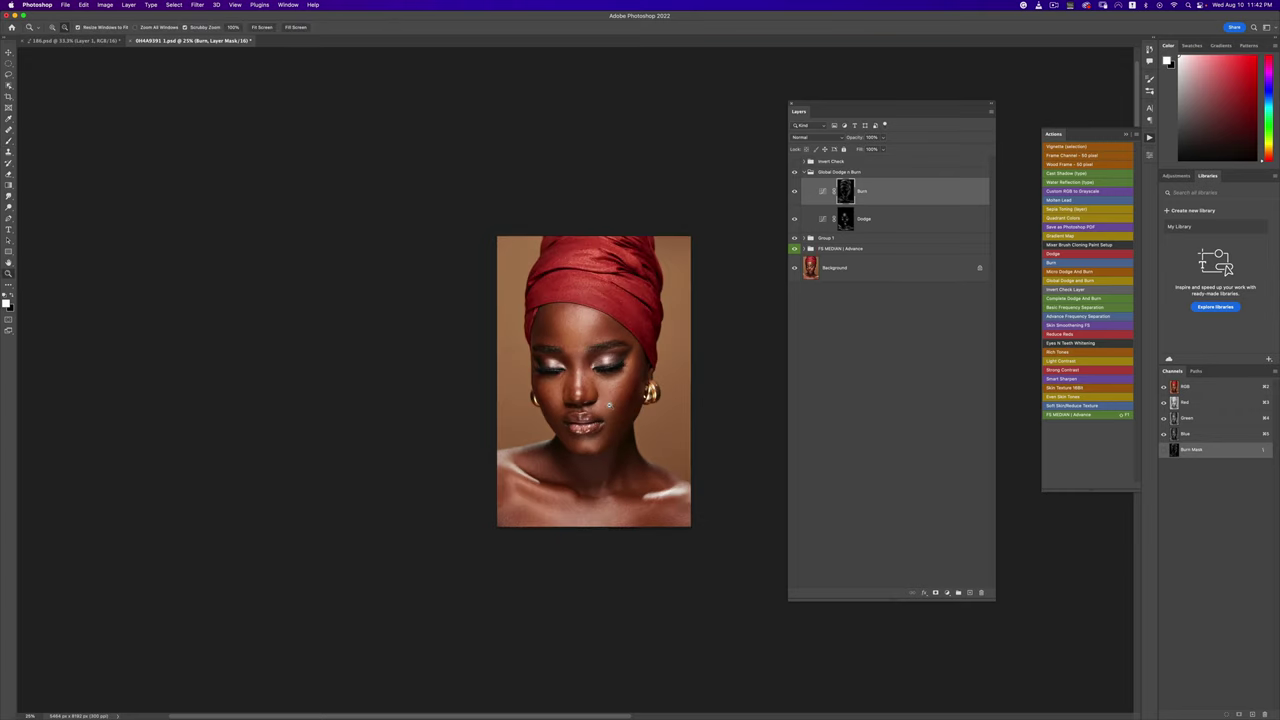
alt+click(606, 407)
click(611, 405)
click(611, 405)
key(b)
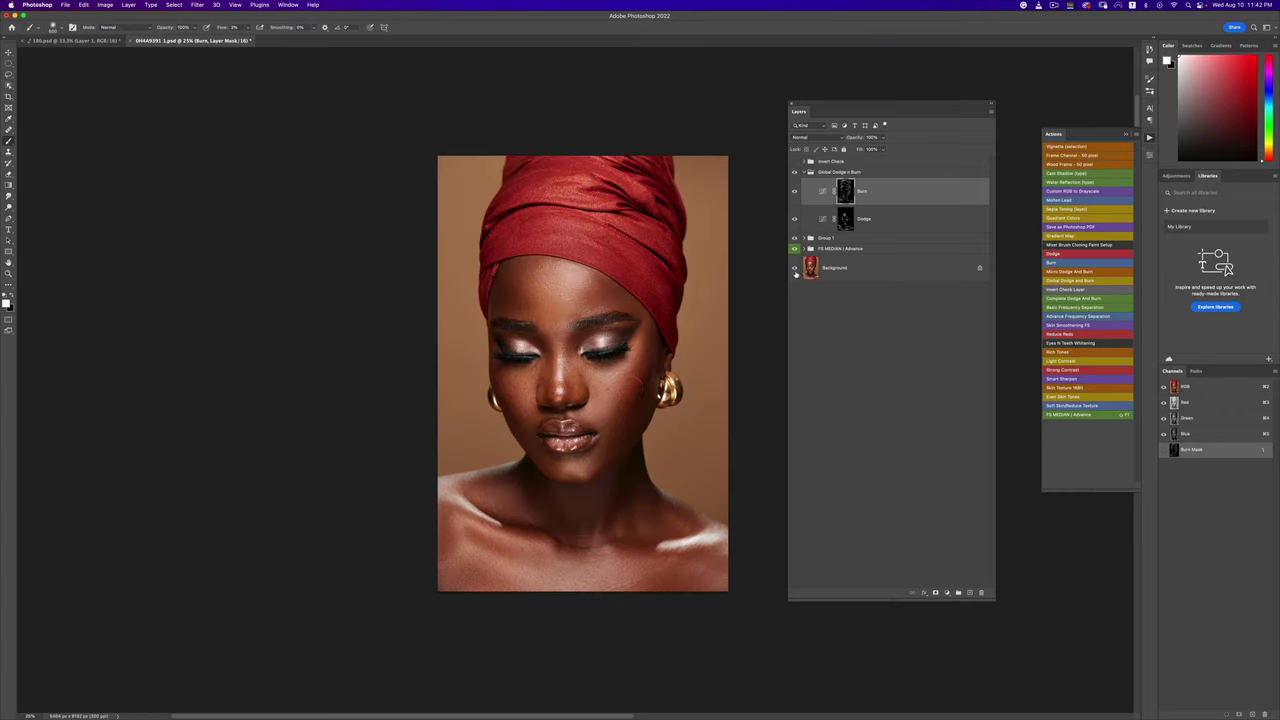
alt+click(795, 268)
alt+click(795, 268)
Step: Collapse the Global Dodge n Burn group and compare the portrait with the group hidden and shown
click(809, 172)
click(795, 173)
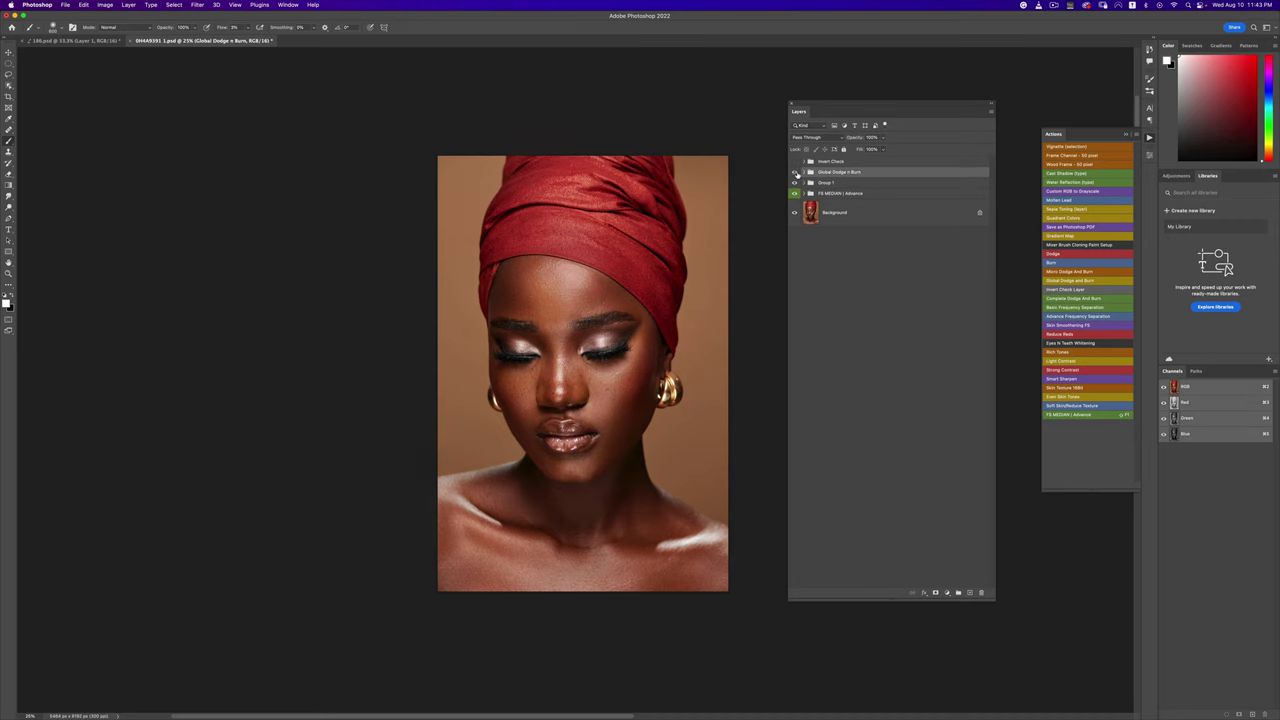
click(795, 173)
click(795, 173)
click(795, 173)
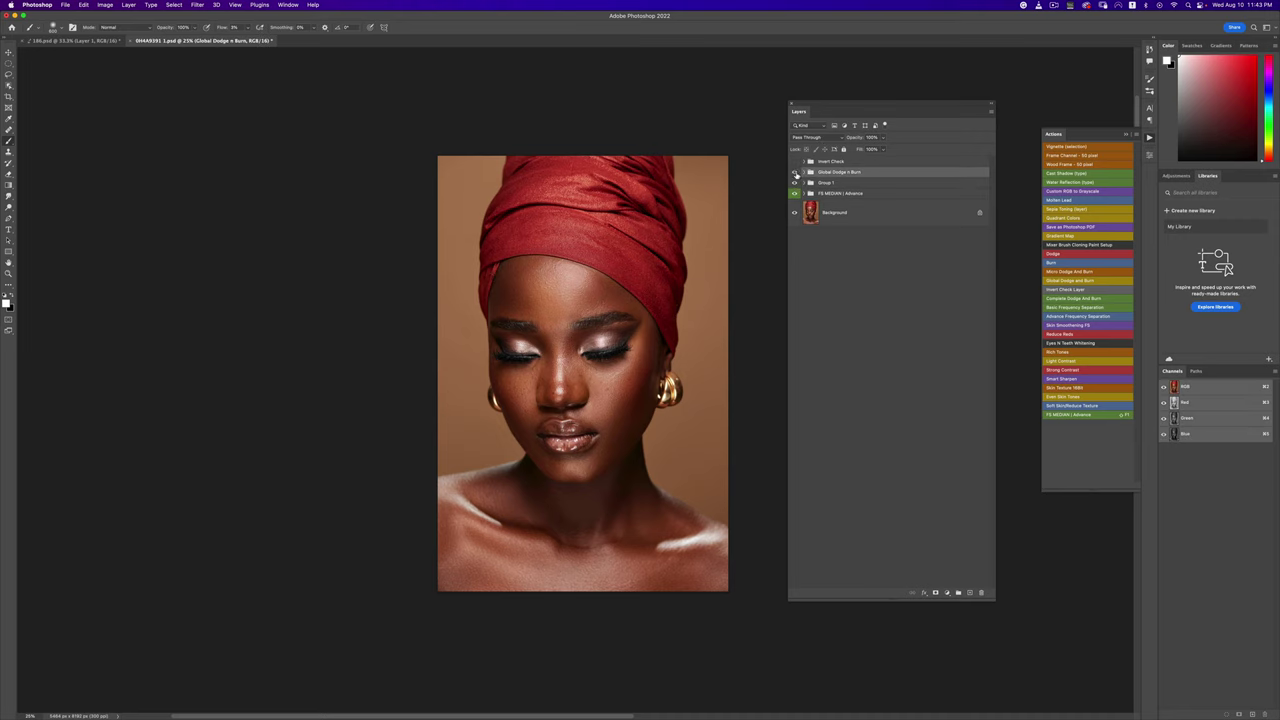
click(795, 173)
click(795, 173)
Step: Add a blank layer above the Global Dodge n Burn group and set its blend mode to Darken
key(z)
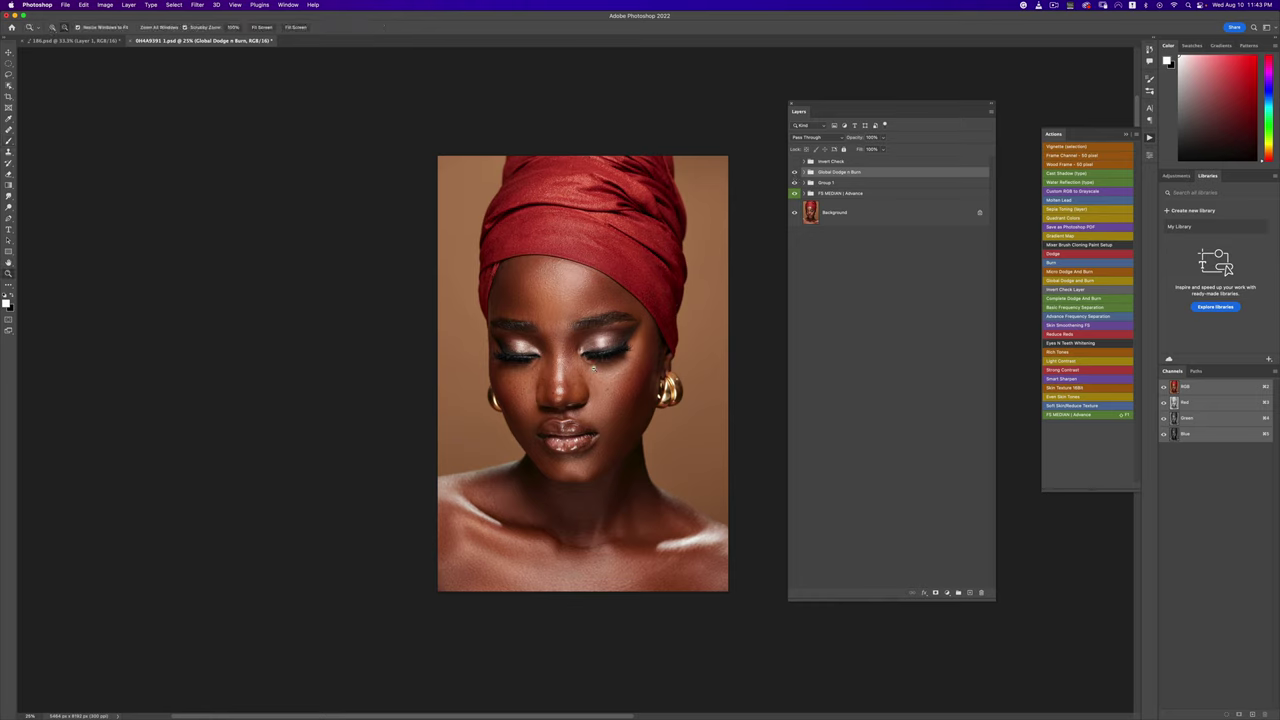
mouse_move(600, 366)
mouse_down()
mouse_move(554, 344)
mouse_move(609, 360)
mouse_move(503, 382)
mouse_up()
key(b)
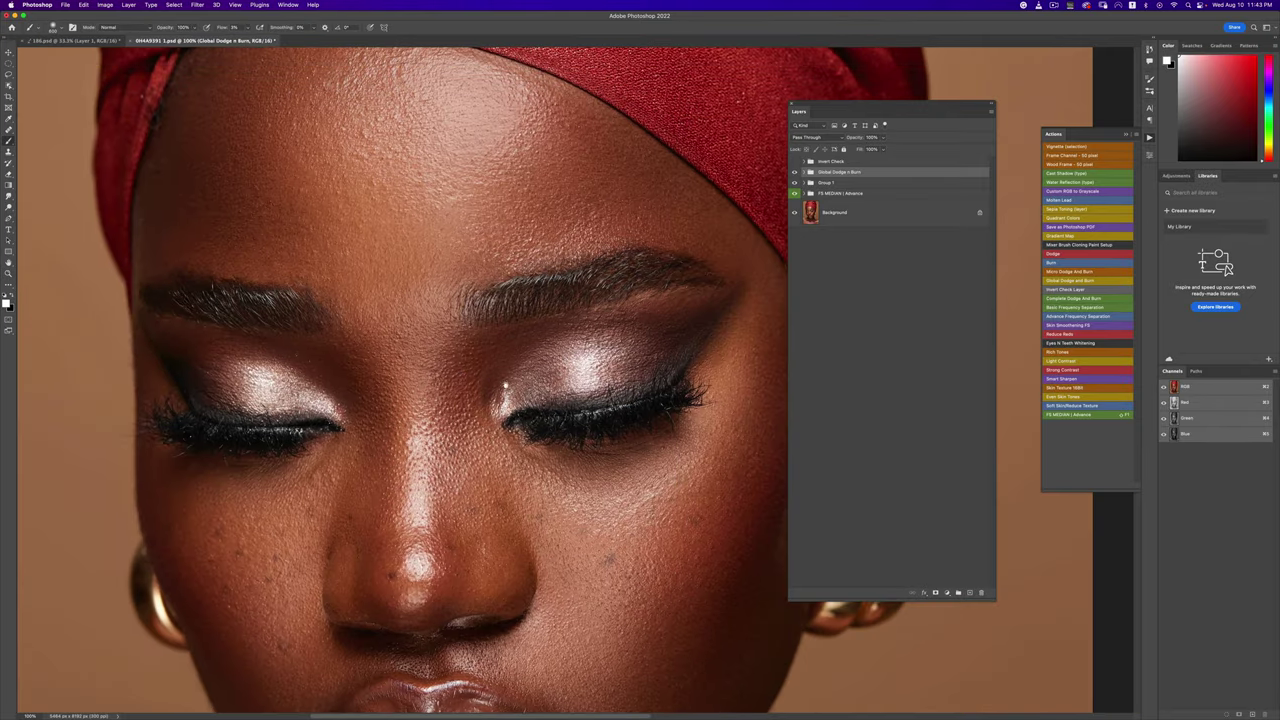
key(z)
alt+click(585, 385)
drag(584, 386, 580, 430)
key(b)
key(super+1)
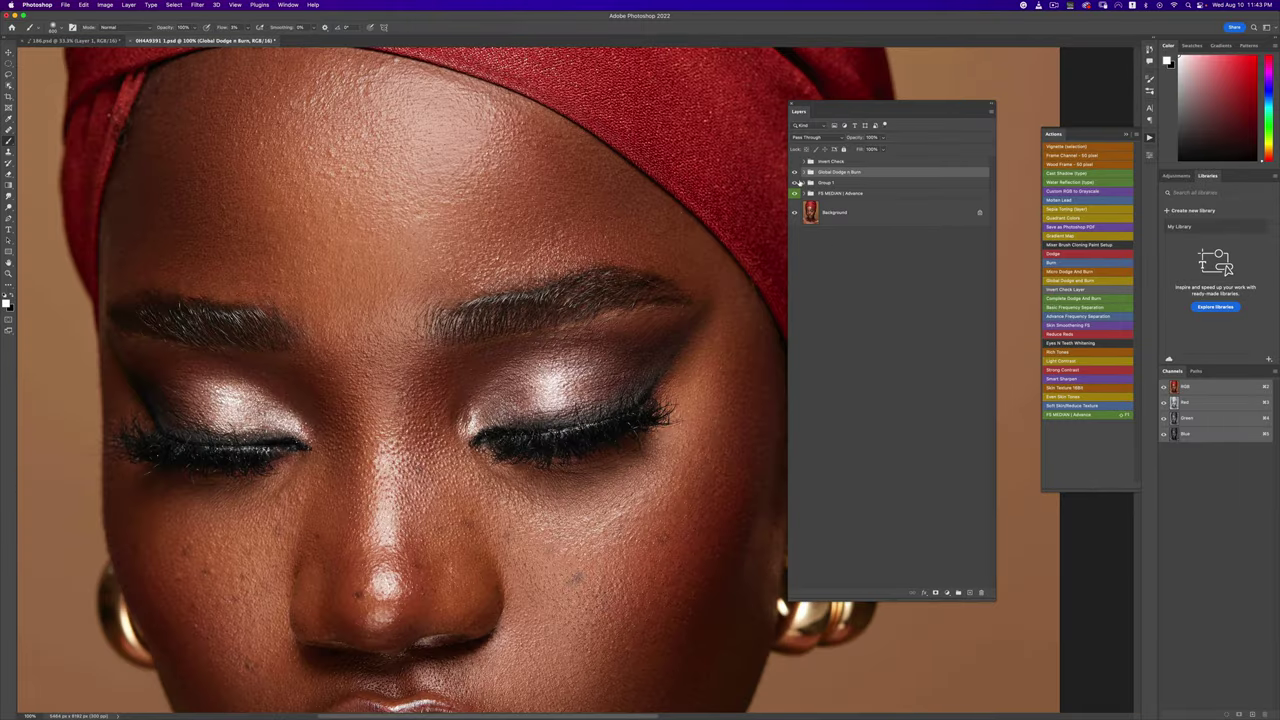
click(969, 592)
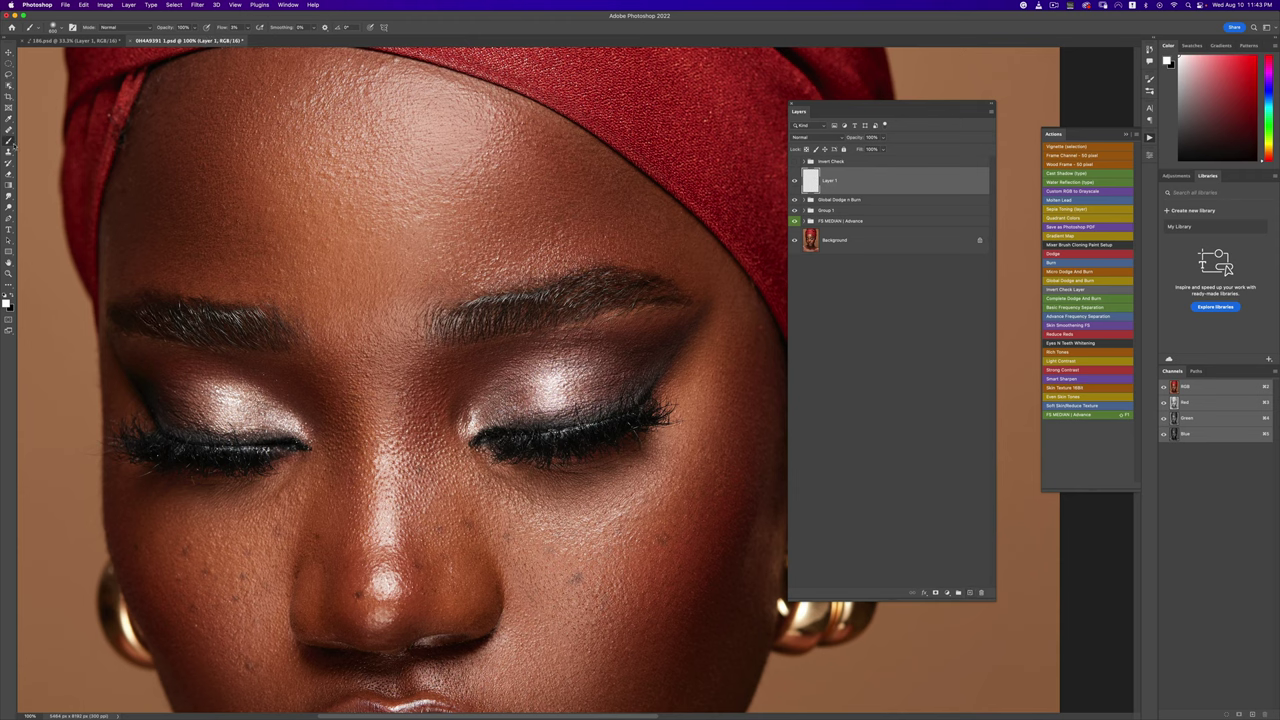
click(815, 137)
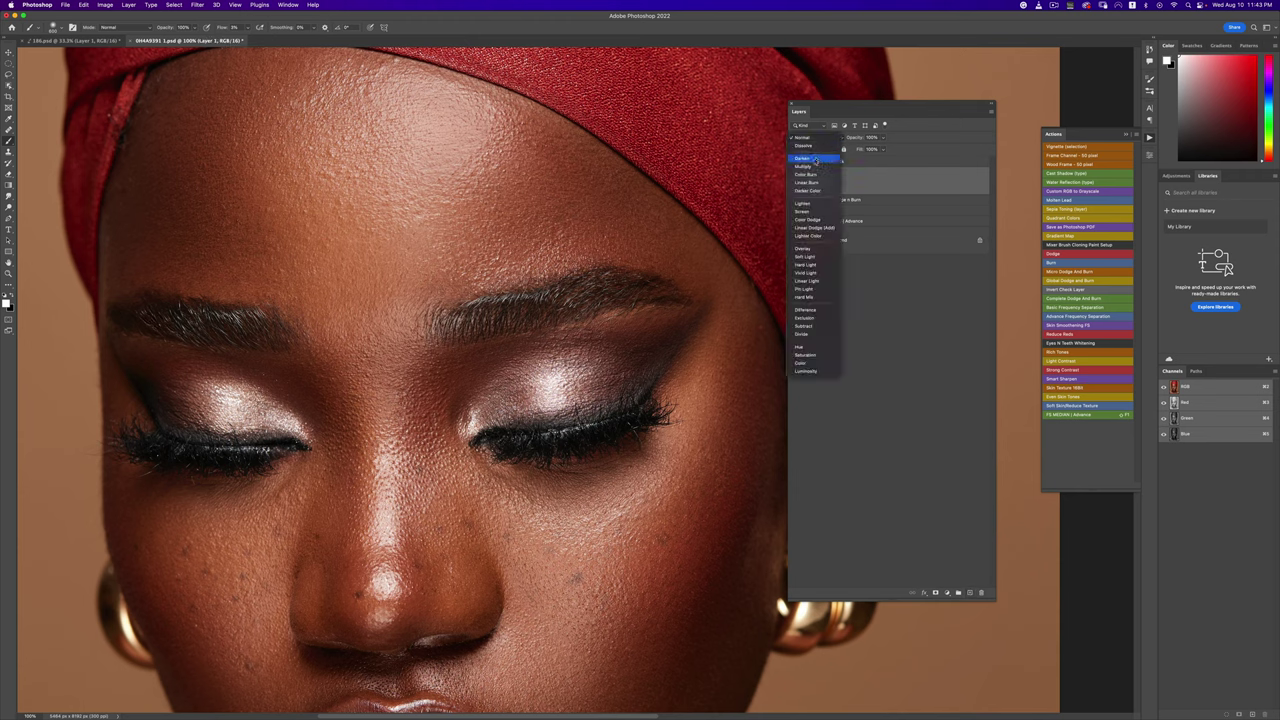
click(812, 158)
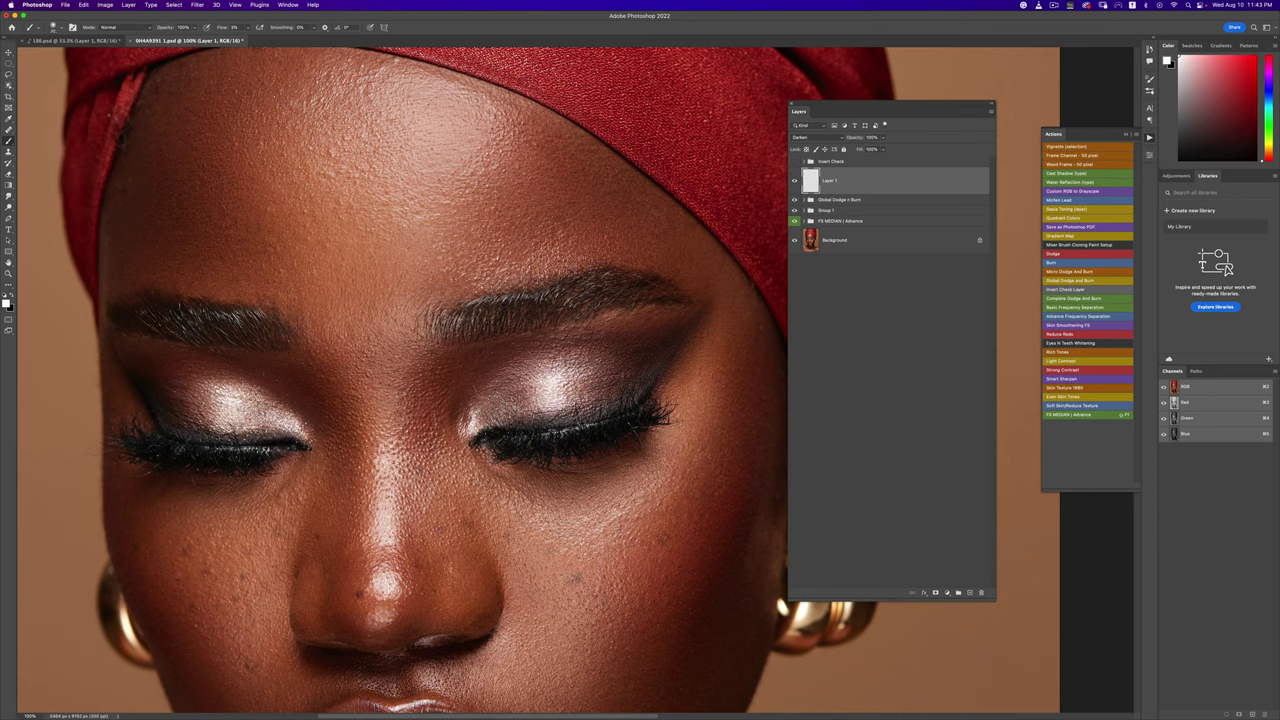
Step: Sample the dark lash color and brush it softly along the eyelashes on the Darken layer
key(x)
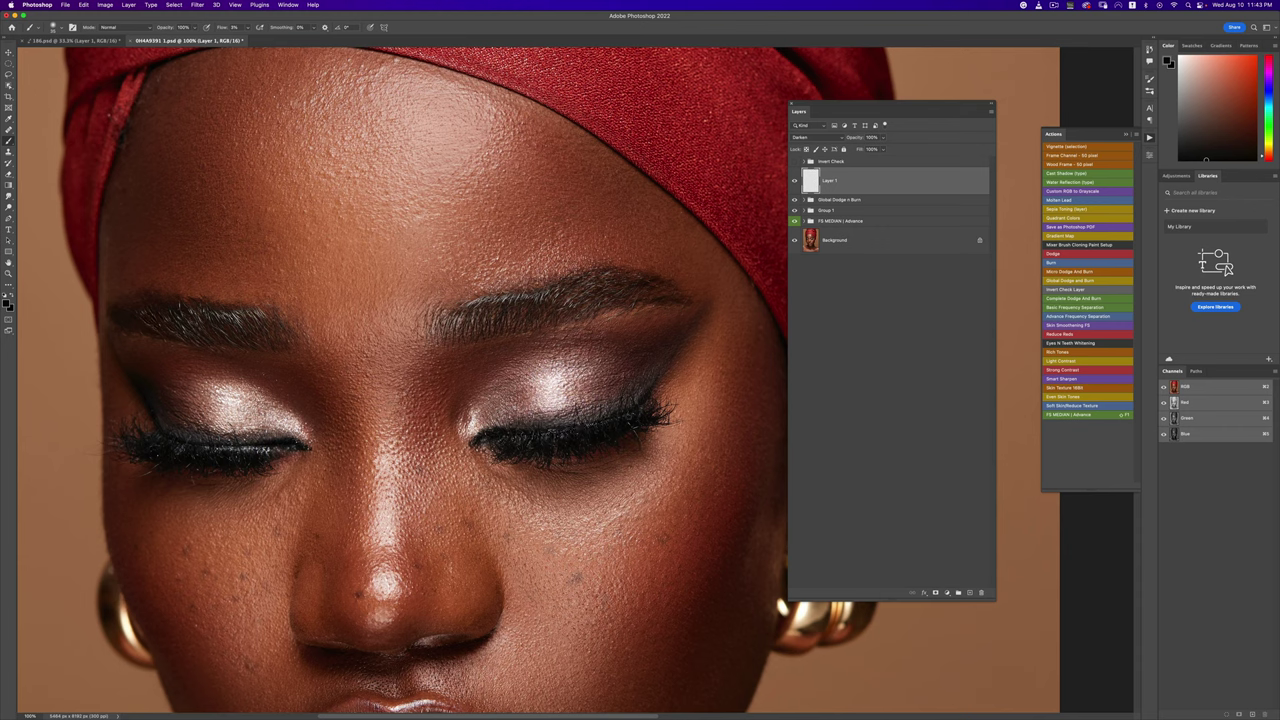
alt+click(203, 448)
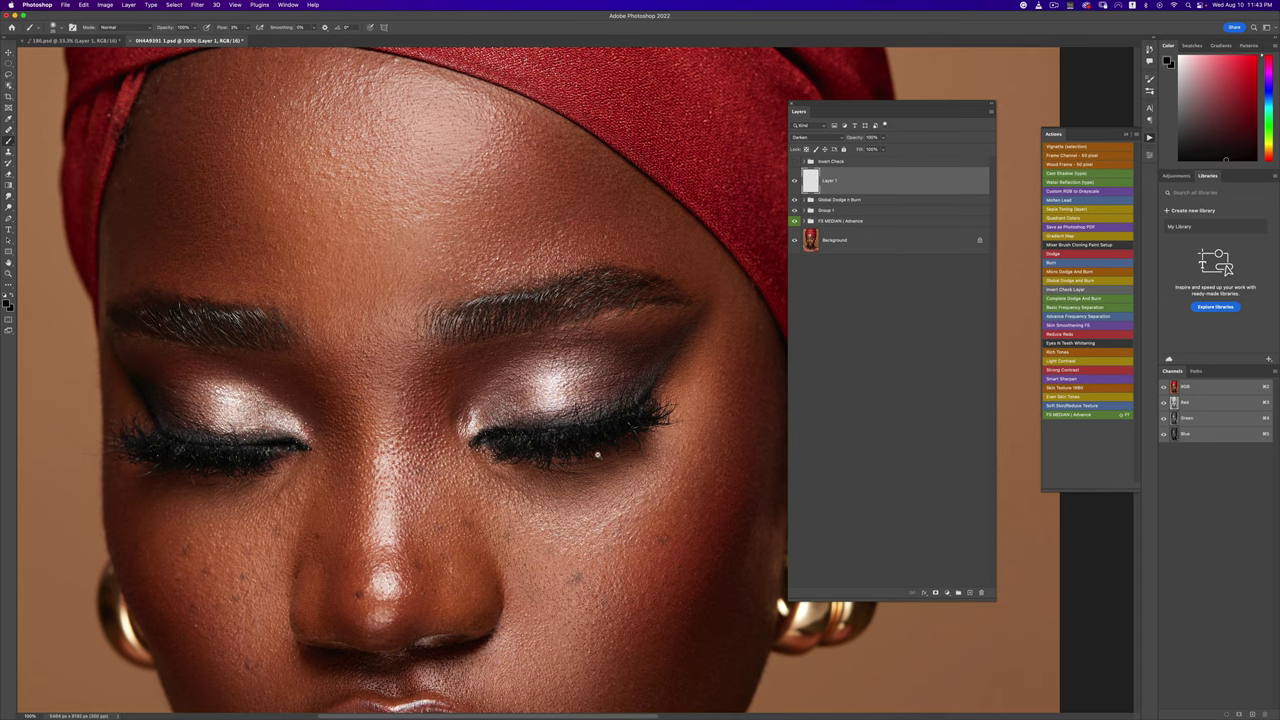
key(z)
alt+click(612, 455)
alt+click(612, 455)
alt+click(612, 455)
alt+click(612, 455)
alt+click(612, 455)
click(599, 475)
key(b)
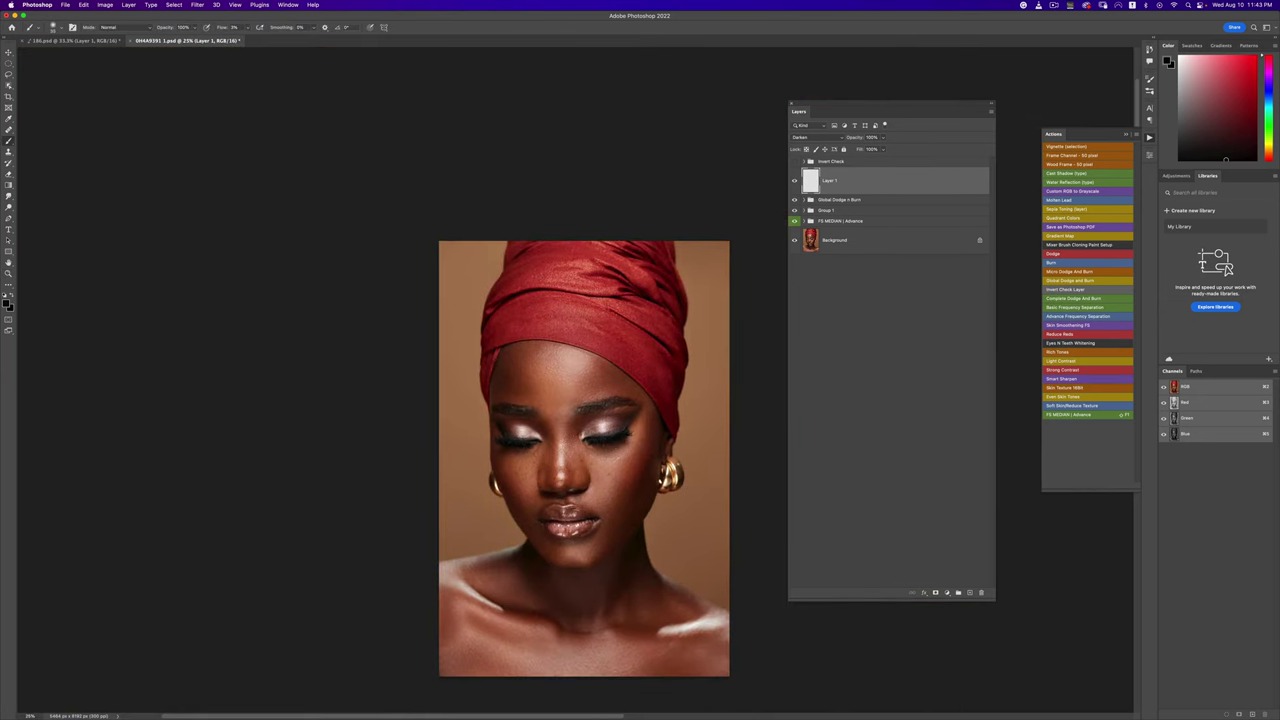
Step: Compare the portrait with the Darken layer hidden and shown, and examine it at several zoom levels
click(795, 180)
key(z)
alt+click(613, 471)
alt+click(613, 471)
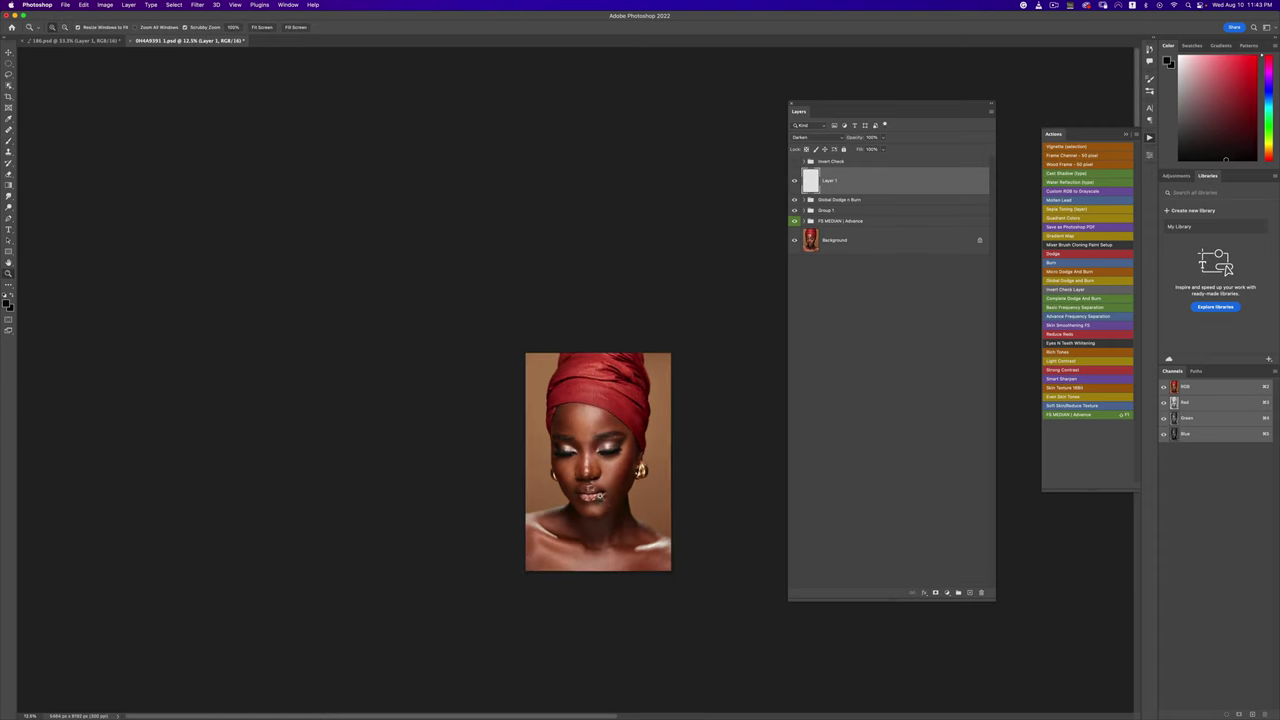
drag(600, 502, 660, 500)
key(b)
drag(622, 450, 552, 381)
scroll(551, 381, up, 2)
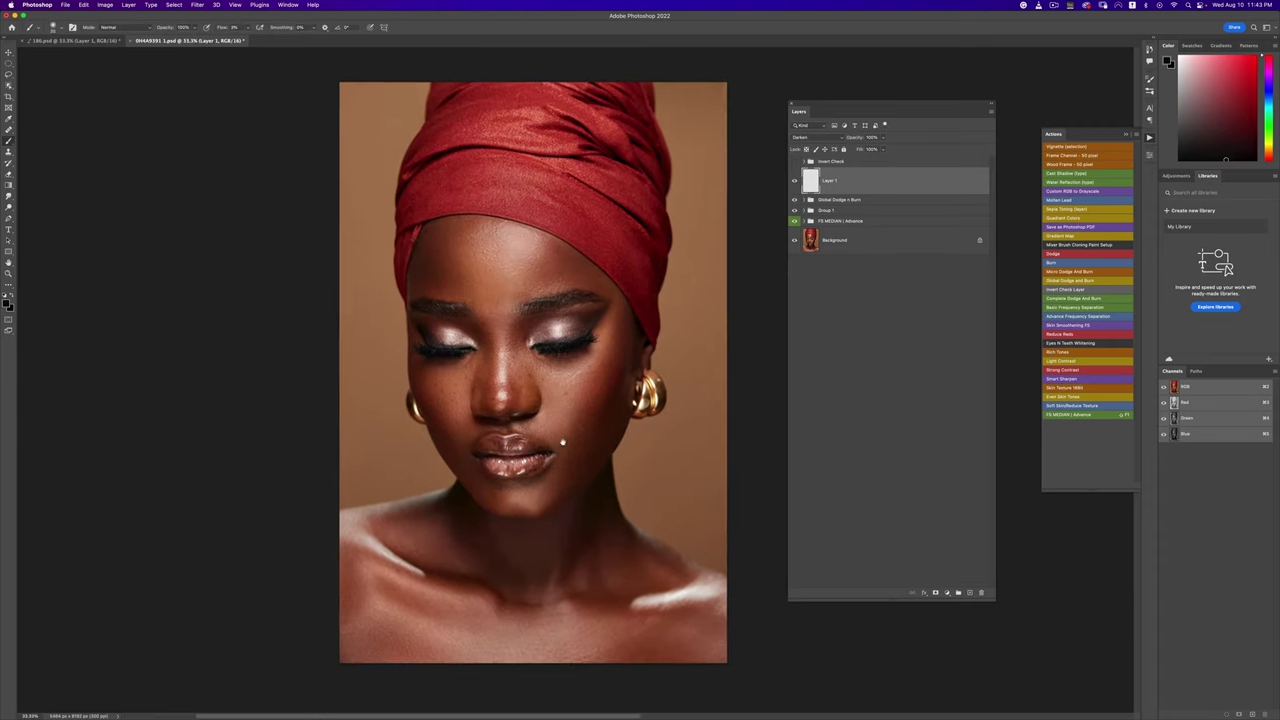
key(z)
alt+click(549, 357)
click(549, 357)
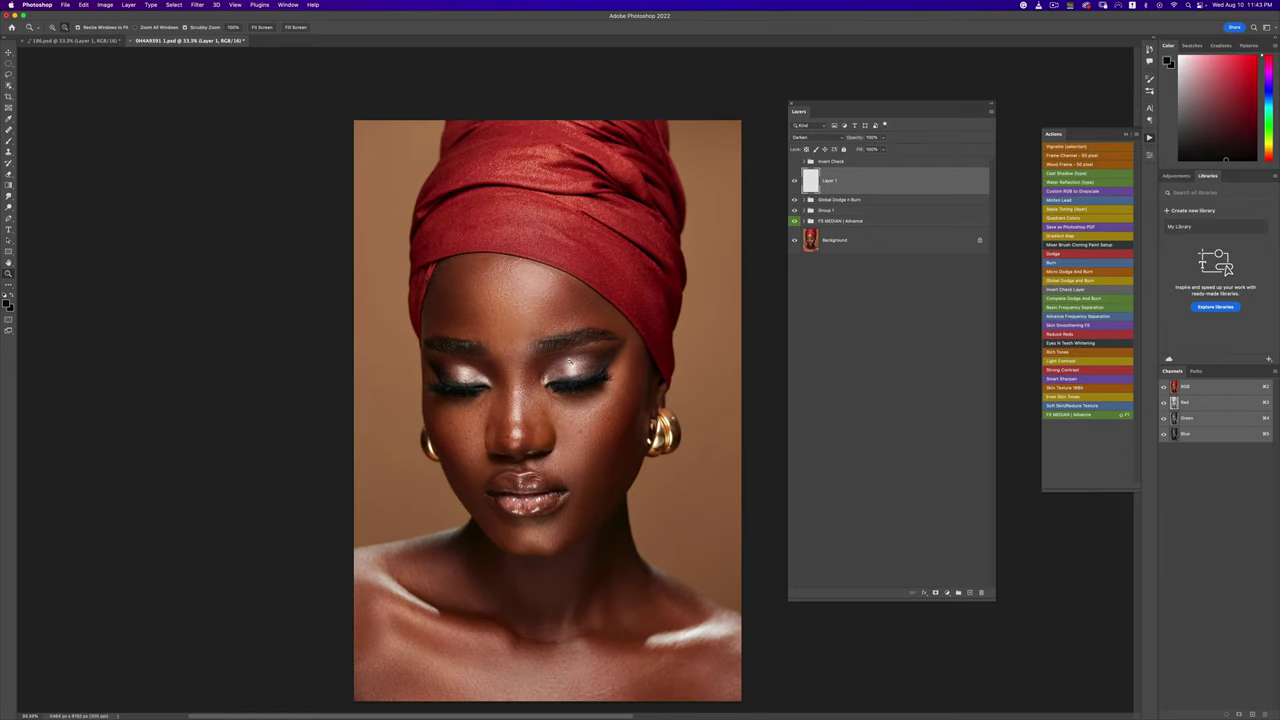
alt+click(577, 380)
alt+click(577, 380)
click(577, 380)
click(577, 380)
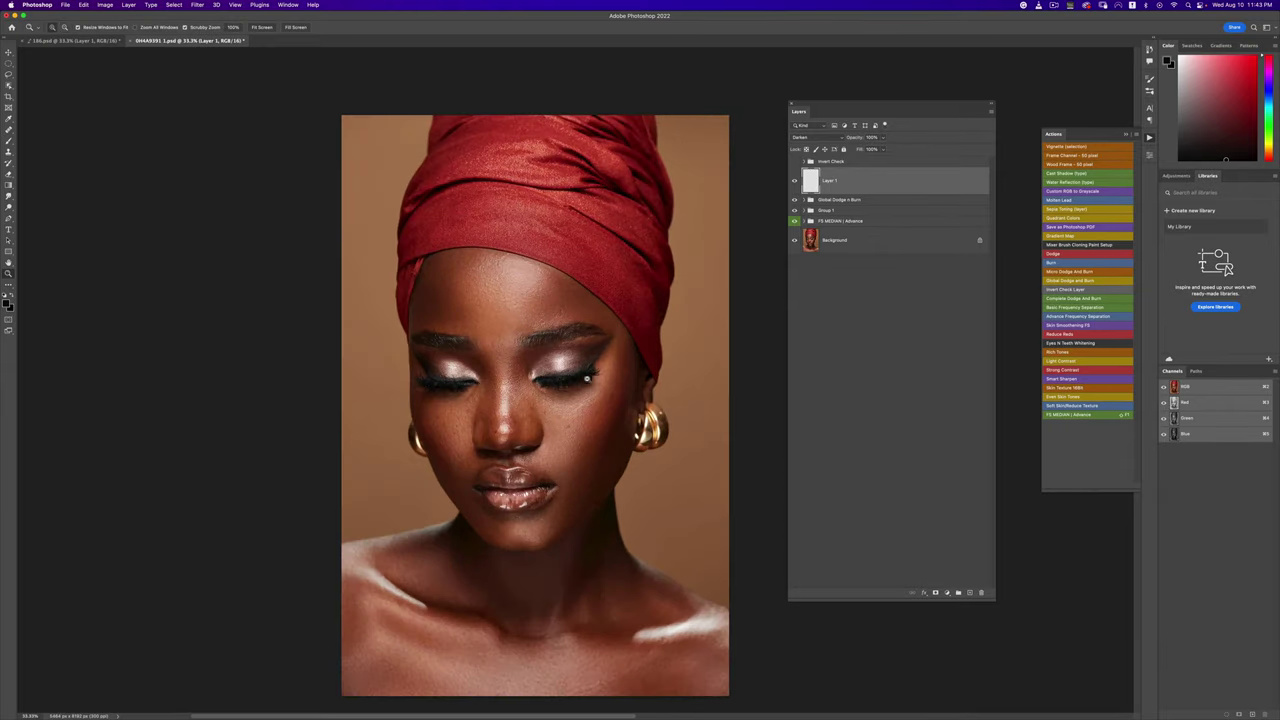
alt+click(577, 380)
key(b)
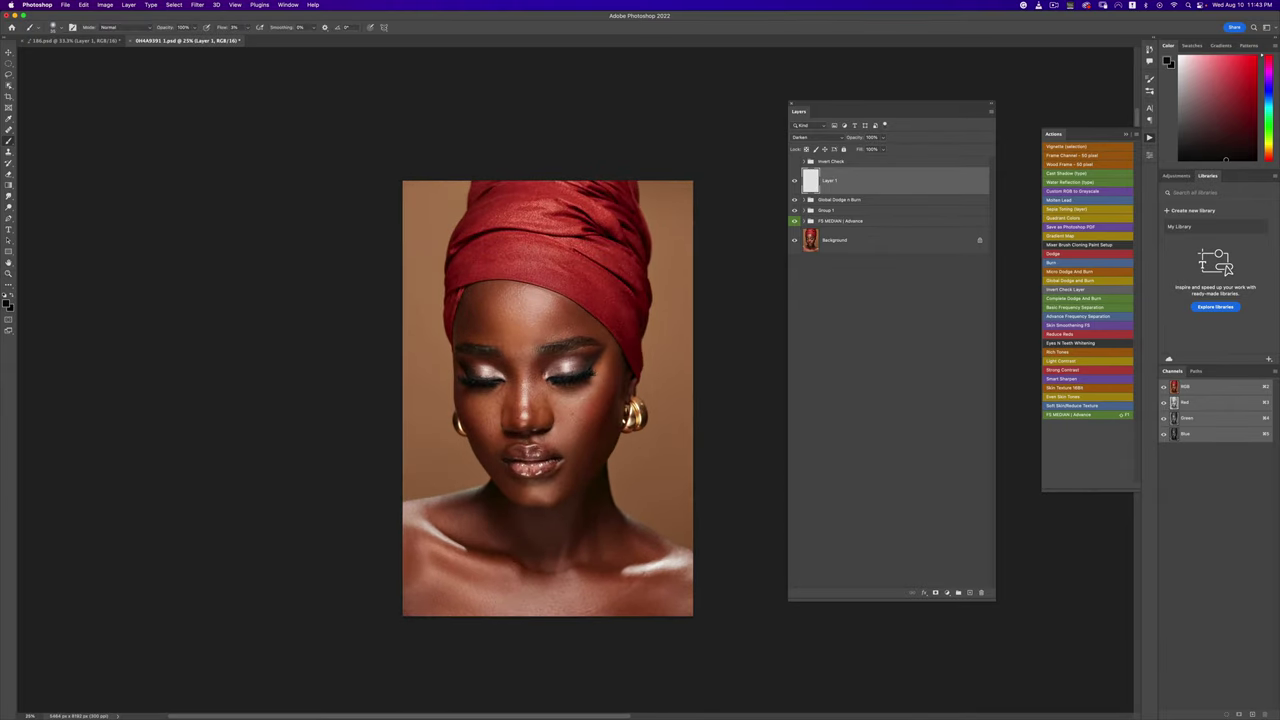
Step: Add a Levels adjustment layer, lower the white input level to 244 and raise the black input level slightly
click(947, 593)
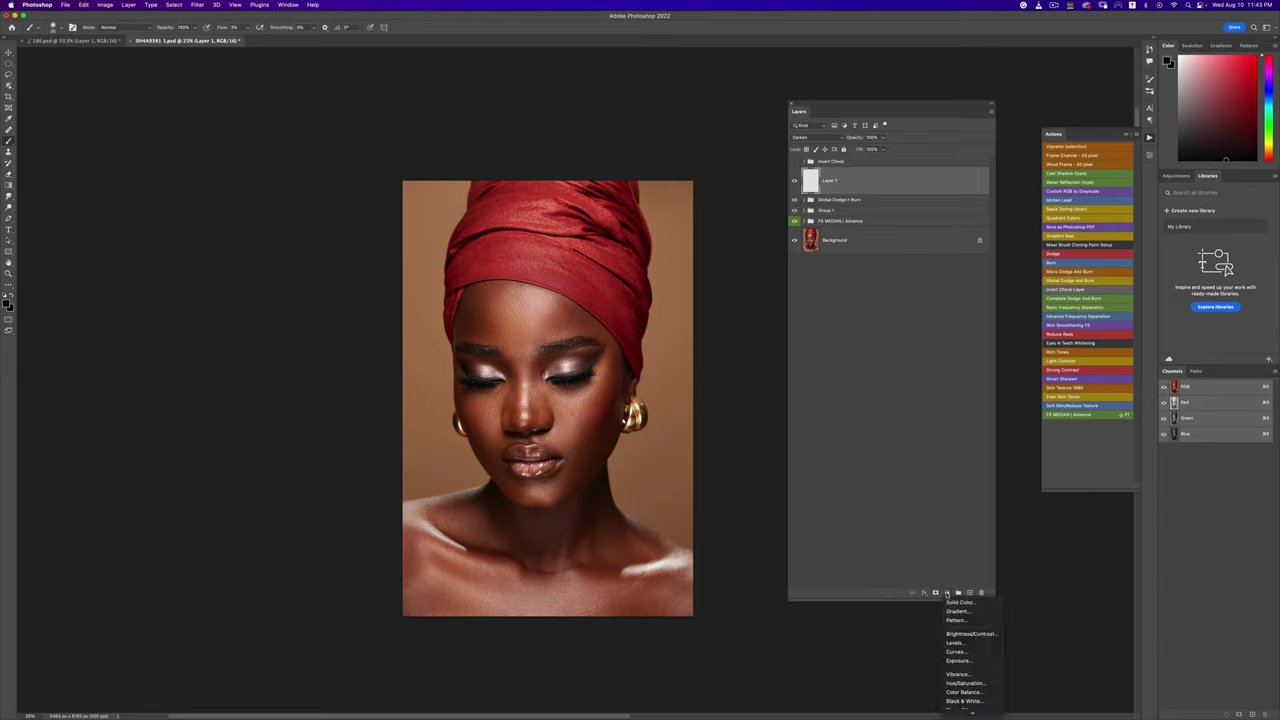
click(960, 645)
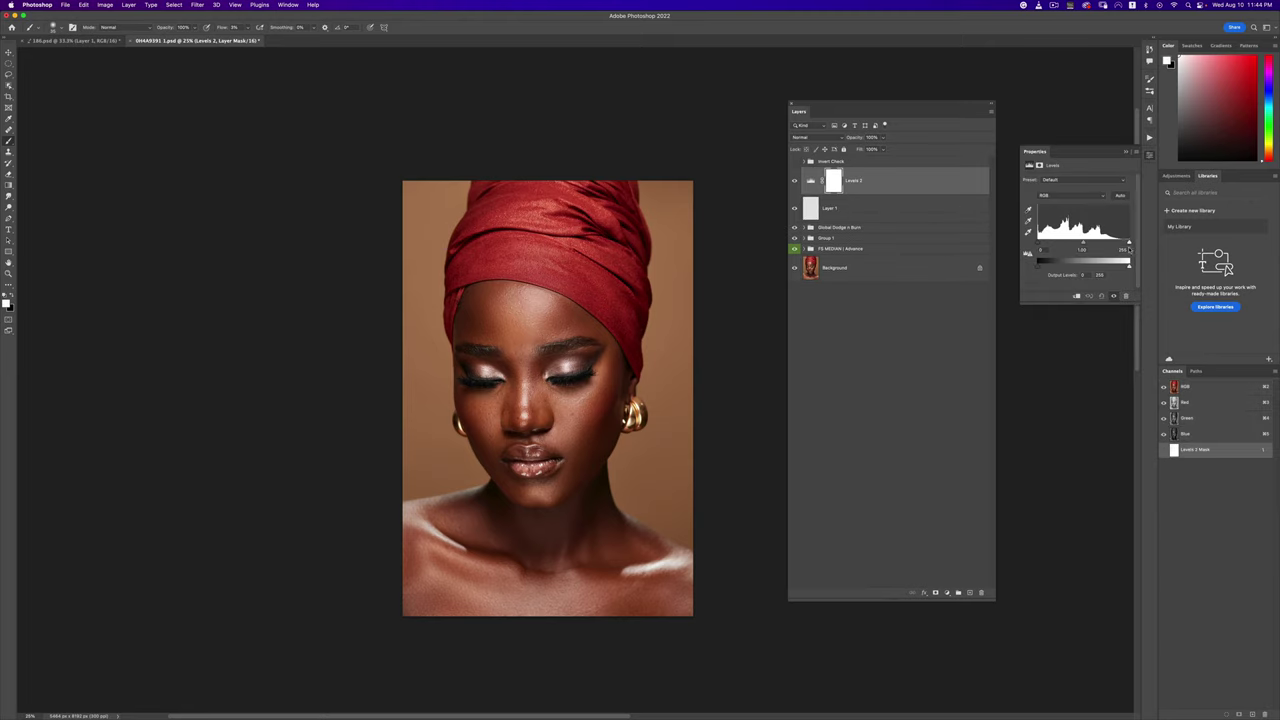
drag(1129, 243, 1124, 244)
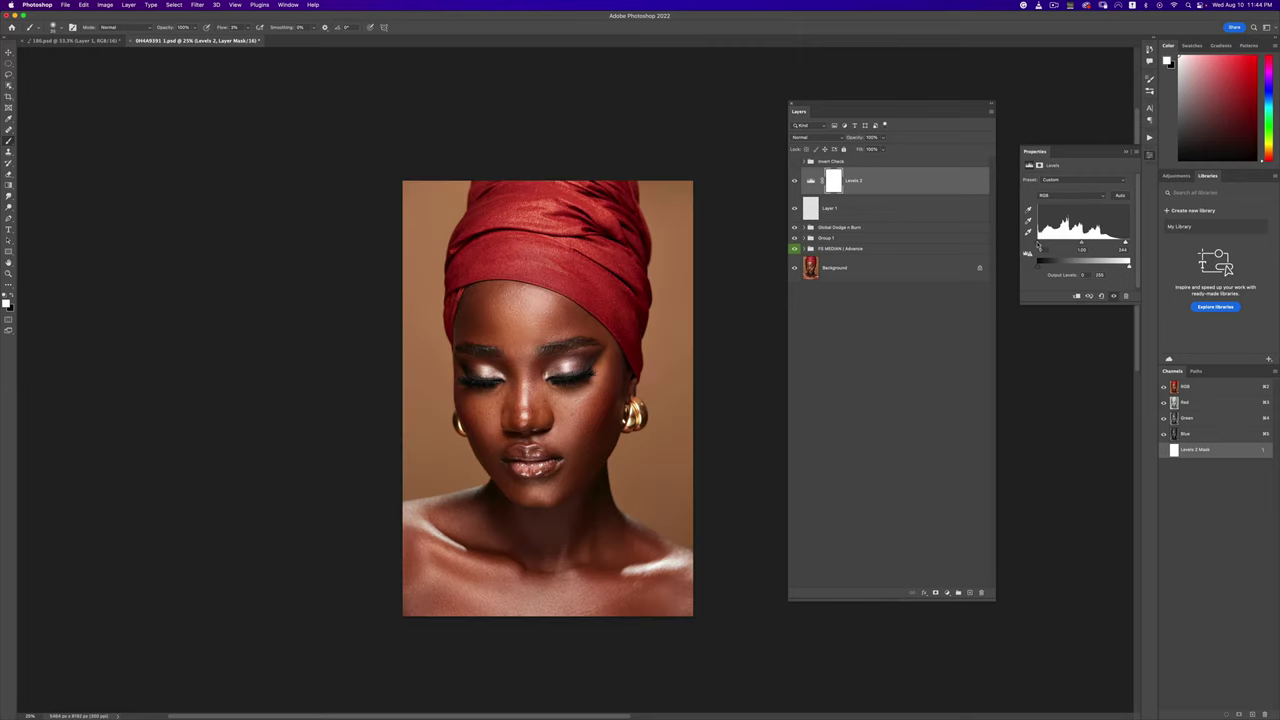
drag(1039, 244, 1039, 246)
Step: Check the portrait's contrast at a smaller size and ease the Levels white input slightly back toward 255
key(z)
alt+click(606, 364)
alt+click(606, 364)
click(606, 369)
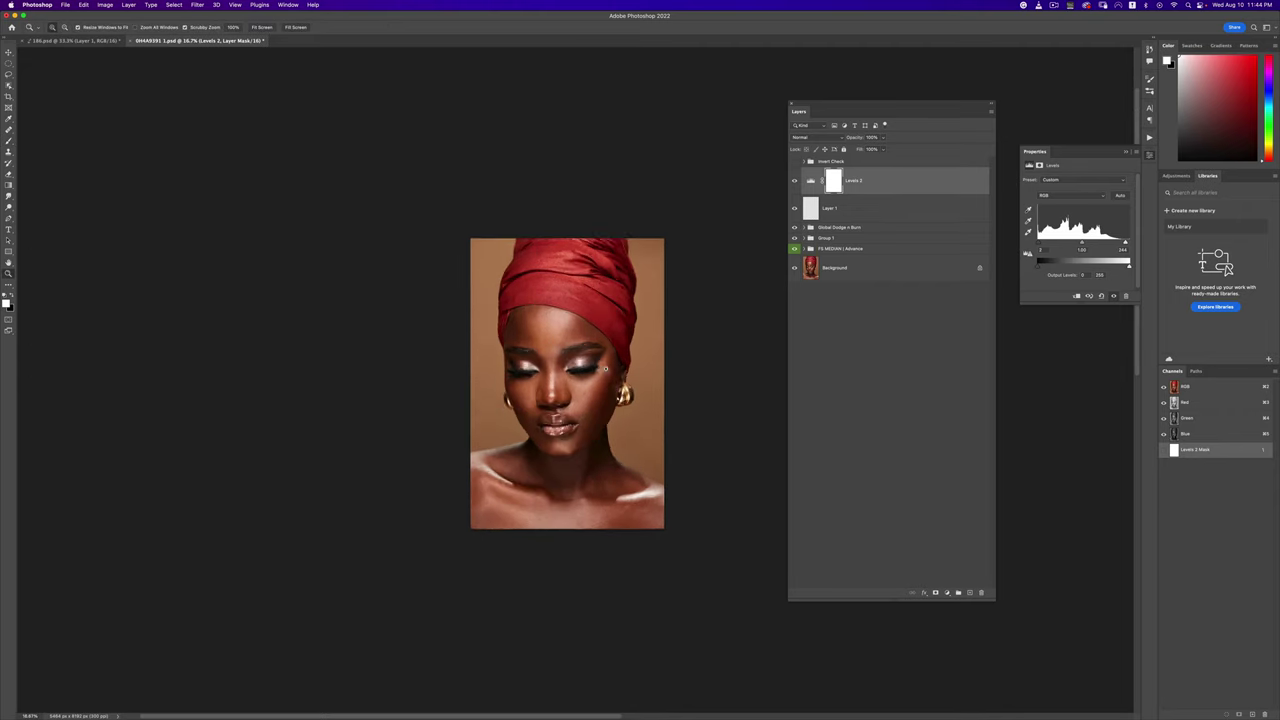
click(604, 369)
key(b)
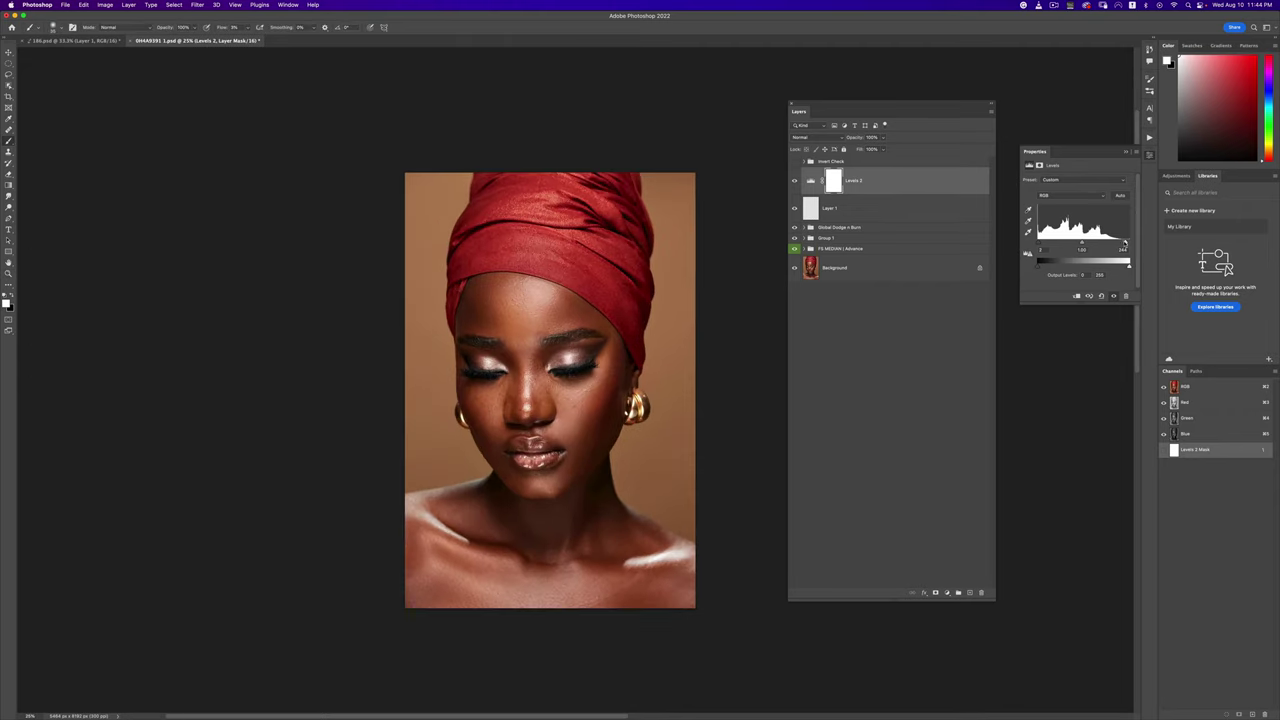
drag(1125, 243, 1127, 243)
Step: Run the Rich Tones action, reduce its layer's opacity to about 18%, and check the portrait at a smaller size
click(1149, 137)
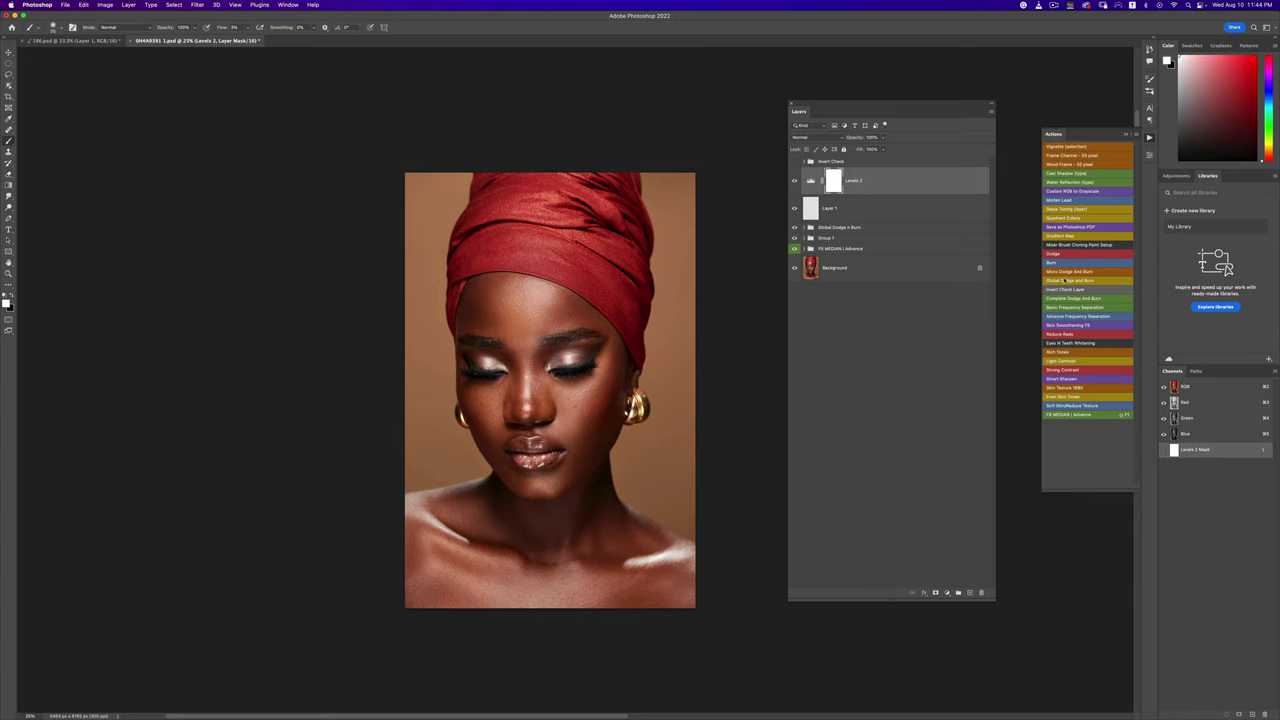
click(1058, 352)
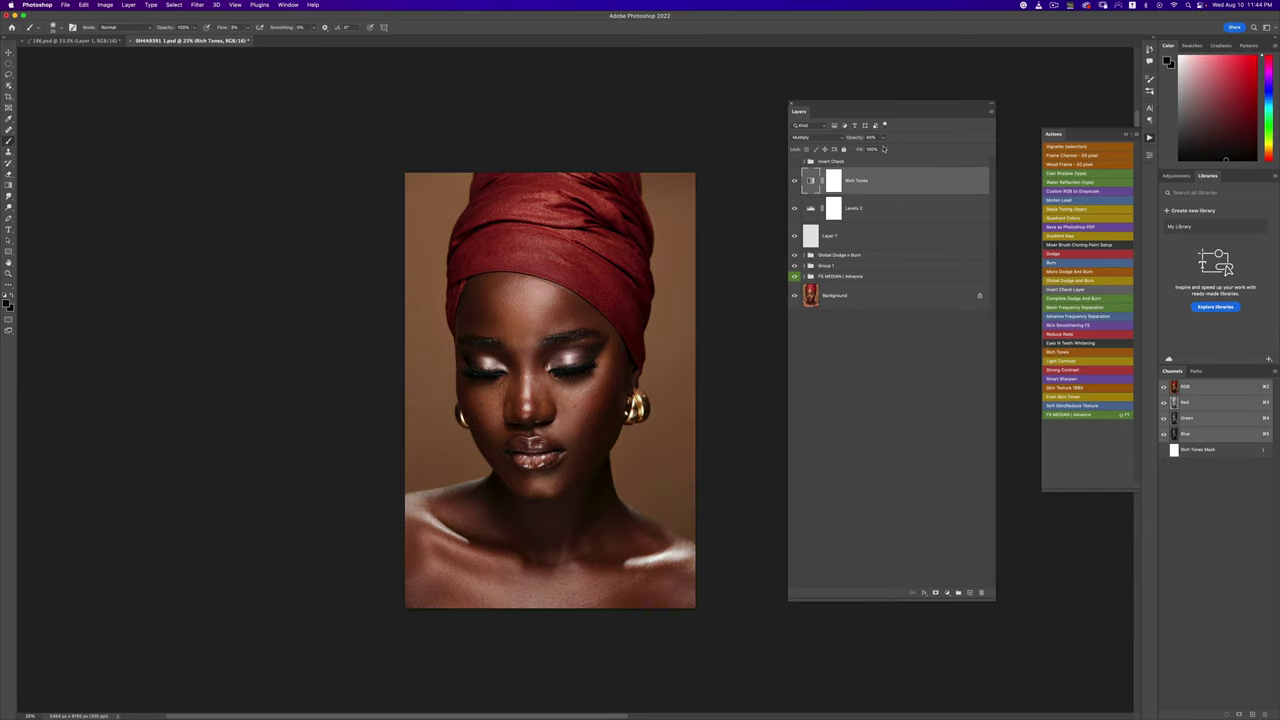
drag(883, 149, 872, 150)
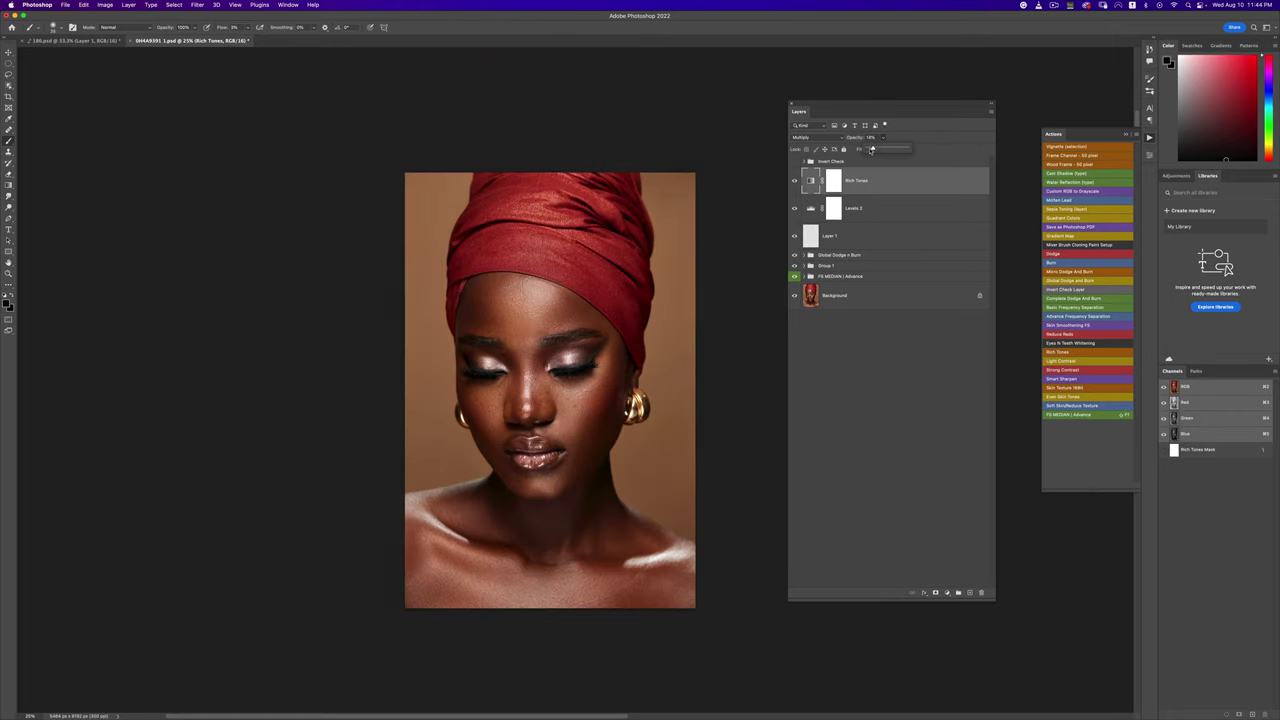
key(z)
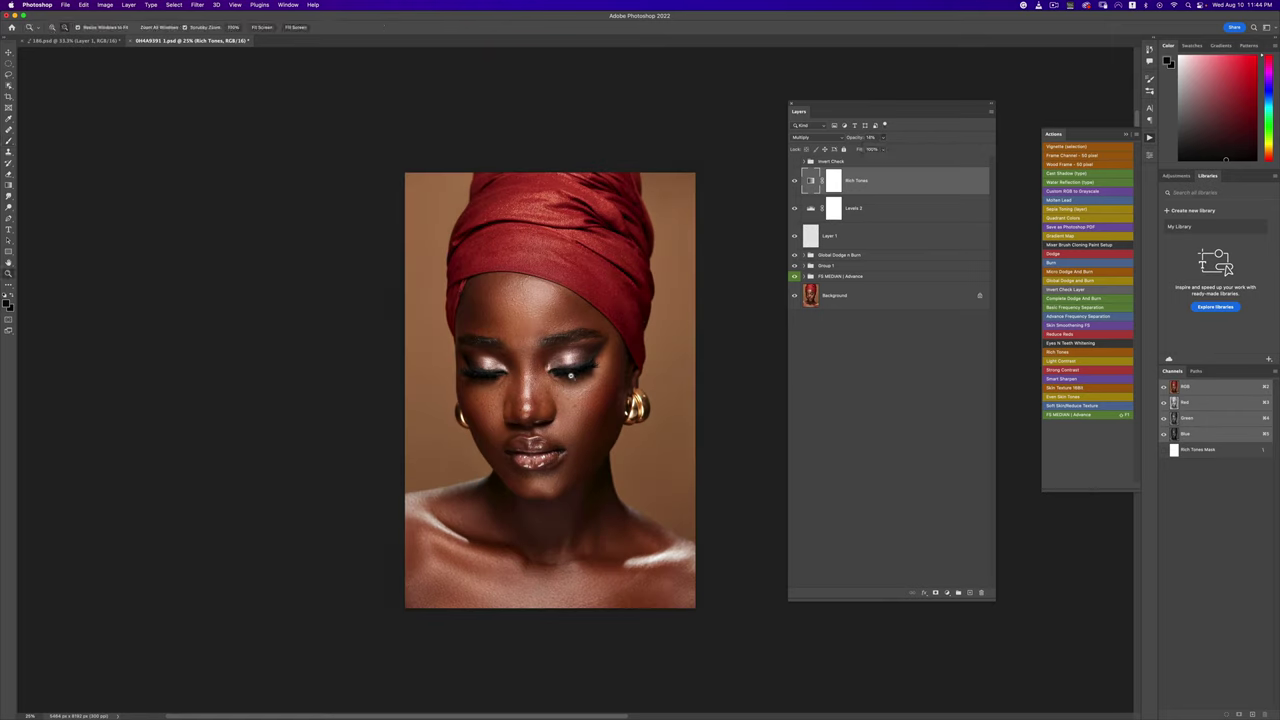
alt+click(571, 378)
click(574, 389)
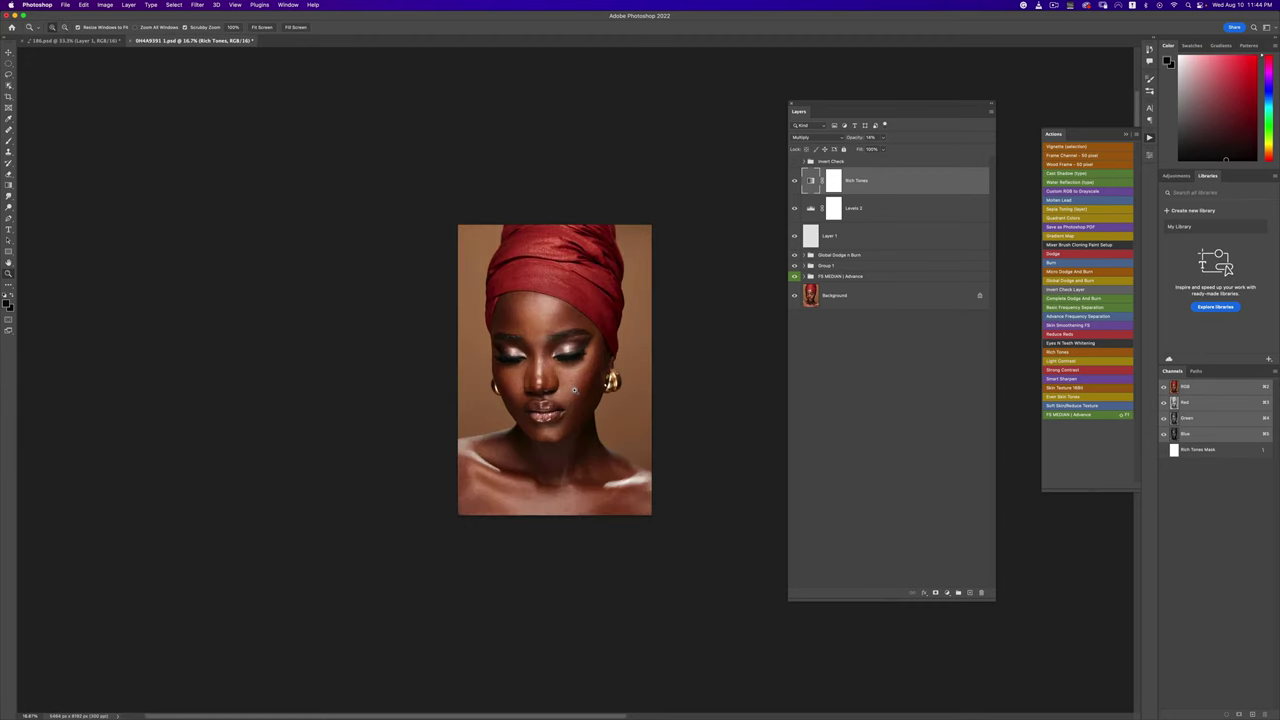
Step: Examine the Rich Tones grade on the portrait at several zoom levels
alt+click(576, 340)
click(575, 330)
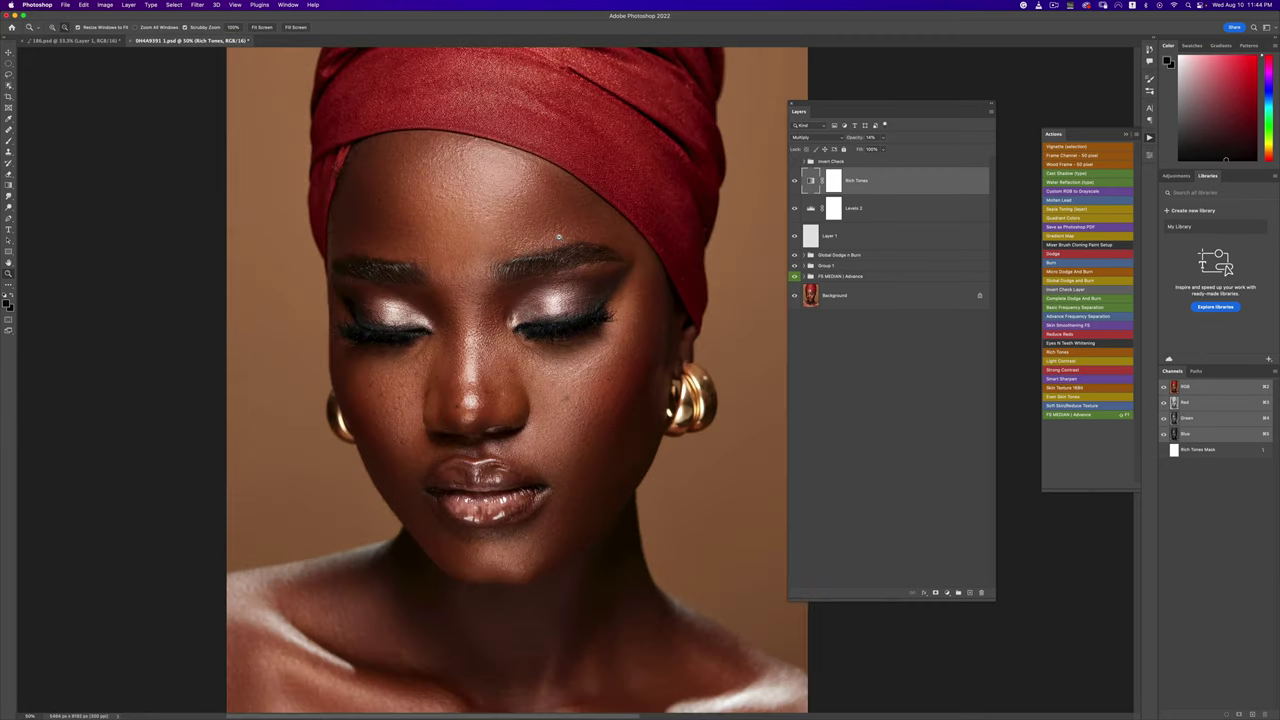
alt+click(575, 330)
alt+click(575, 238)
scroll(575, 239, down, 1)
drag(575, 239, 578, 345)
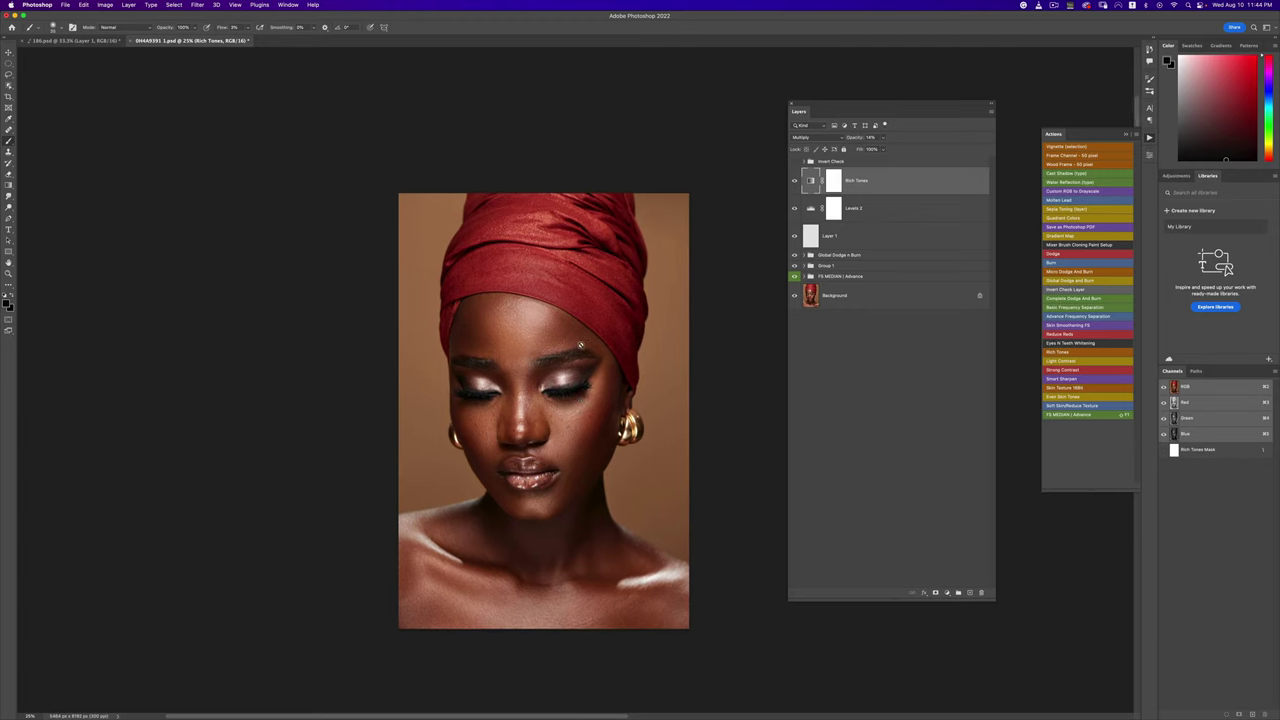
scroll(578, 345, up, 1)
key(b)
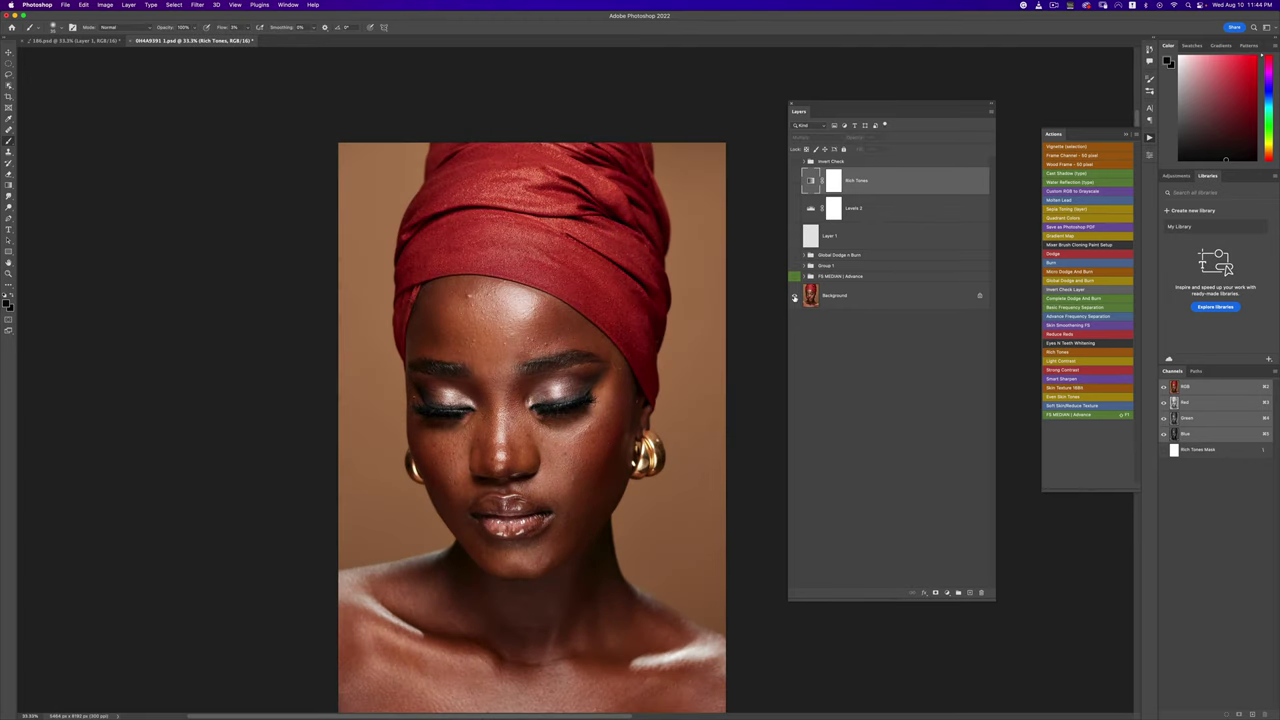
Step: Compare the original Background alone with the full retouch, and view the portrait at a smaller size
alt+click(794, 297)
alt+click(794, 297)
alt+click(794, 297)
key(z)
alt+click(622, 366)
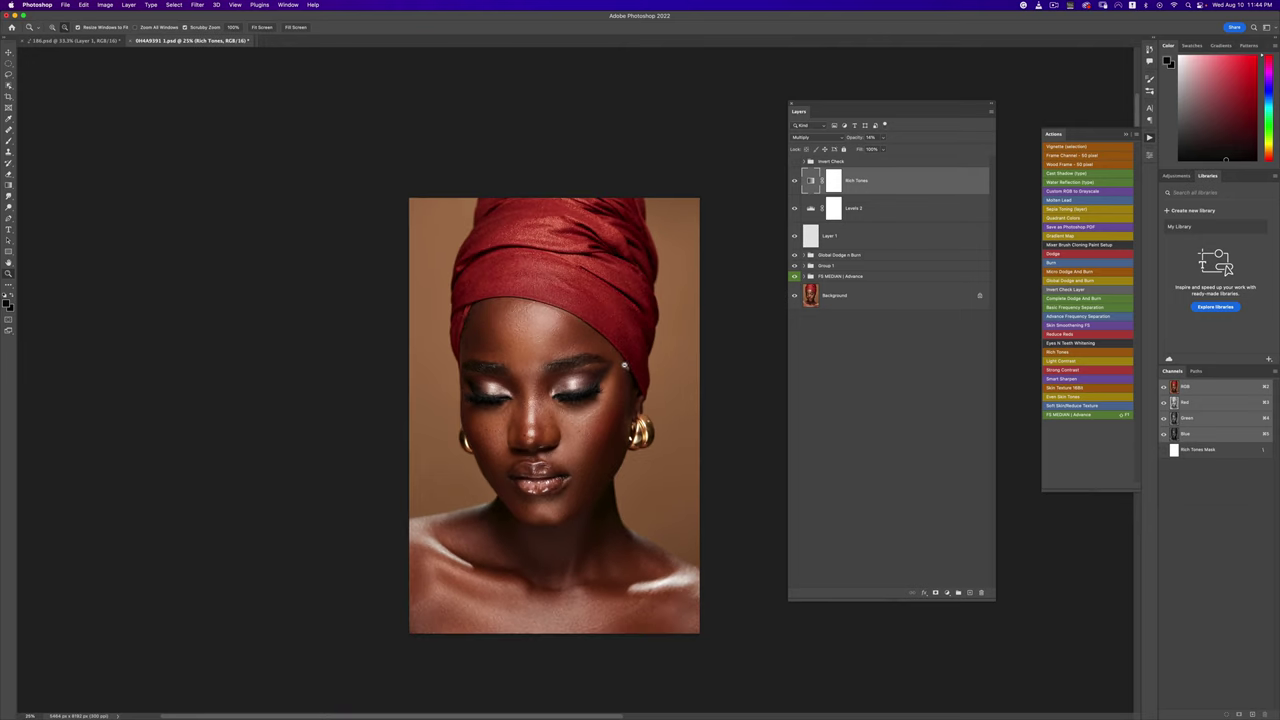
key(b)
scroll(628, 336, down, 1)
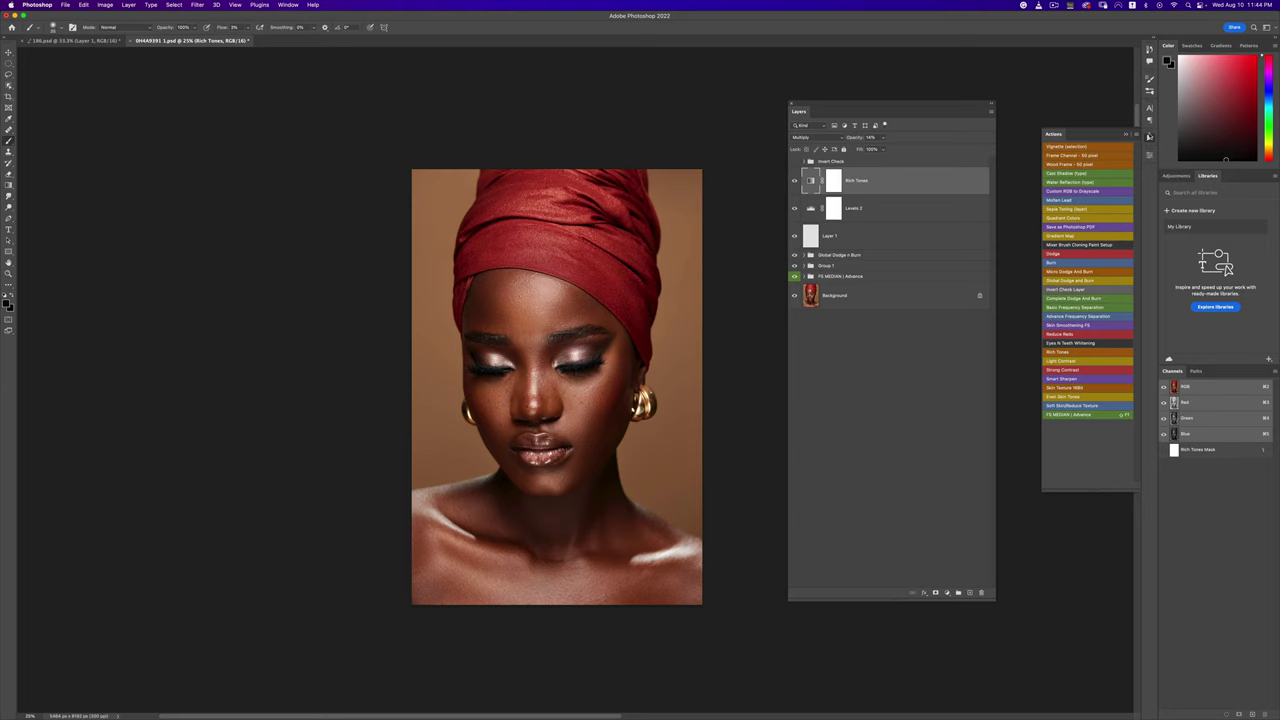
Step: Add a Color Lookup adjustment layer, trying the Signature Skintone 4 LUT and switching to Signature Skintone 6
click(947, 592)
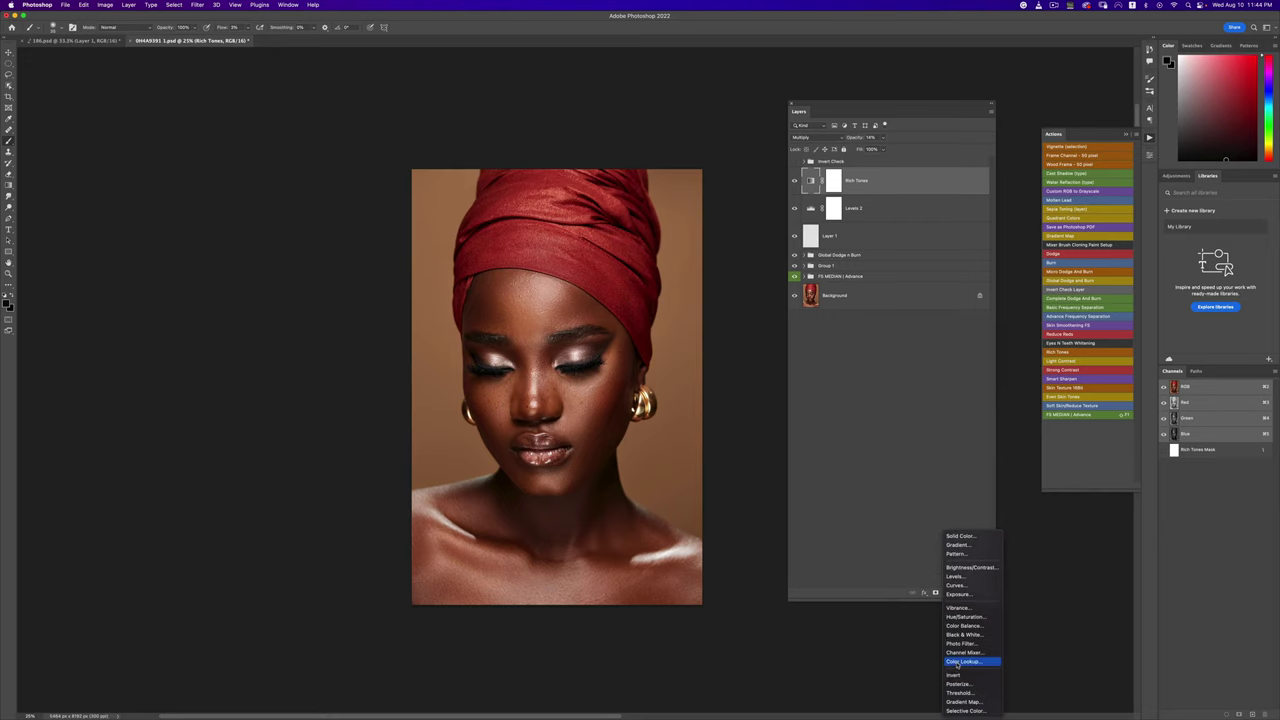
click(962, 661)
click(1070, 180)
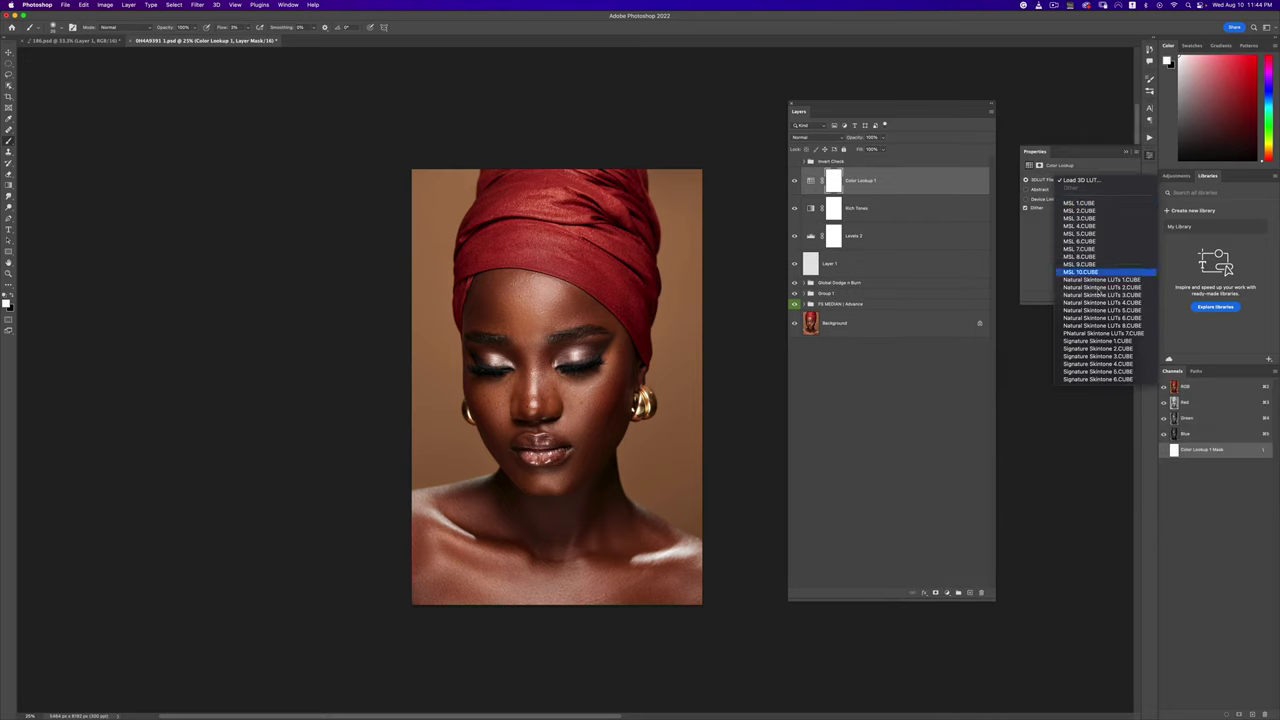
click(1113, 364)
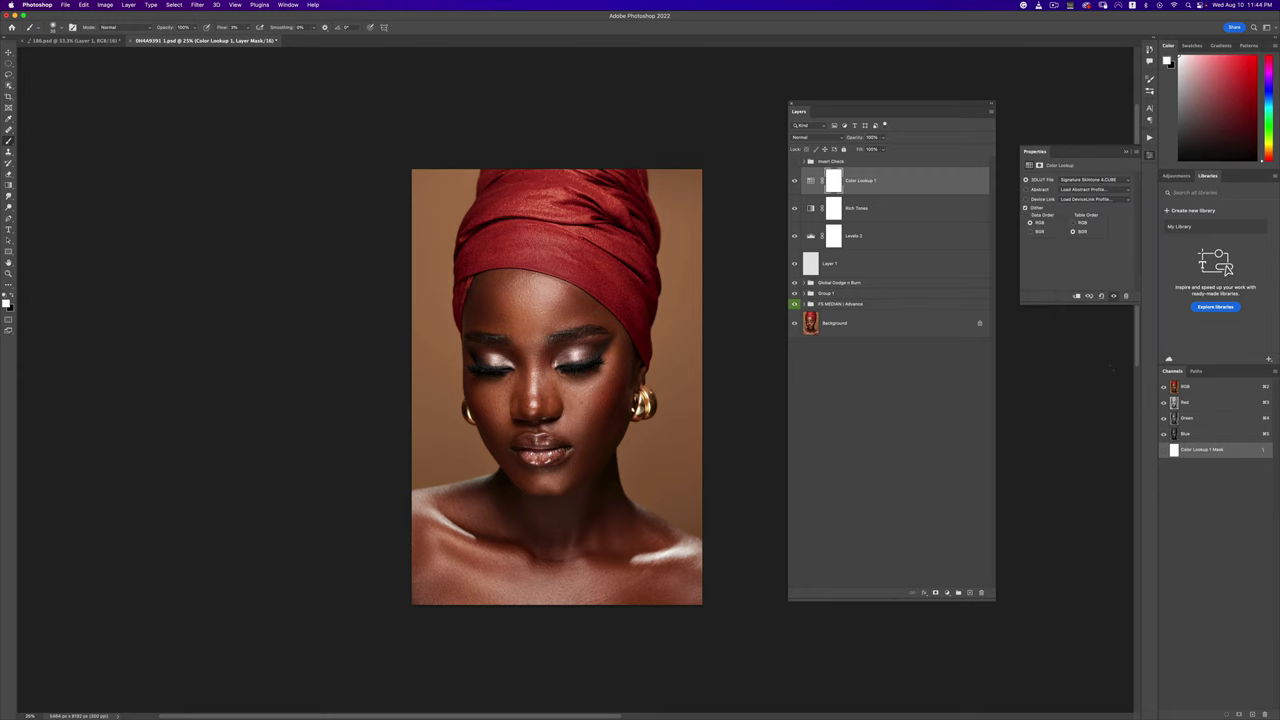
click(1068, 182)
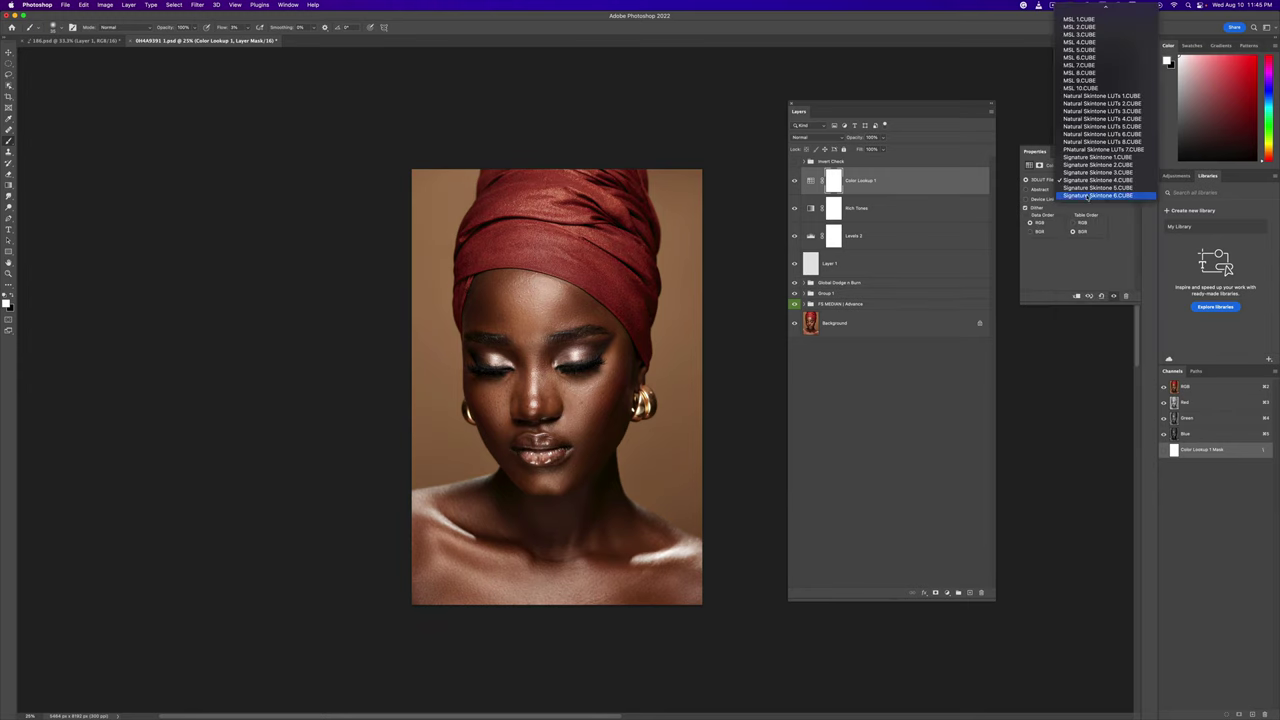
click(1088, 198)
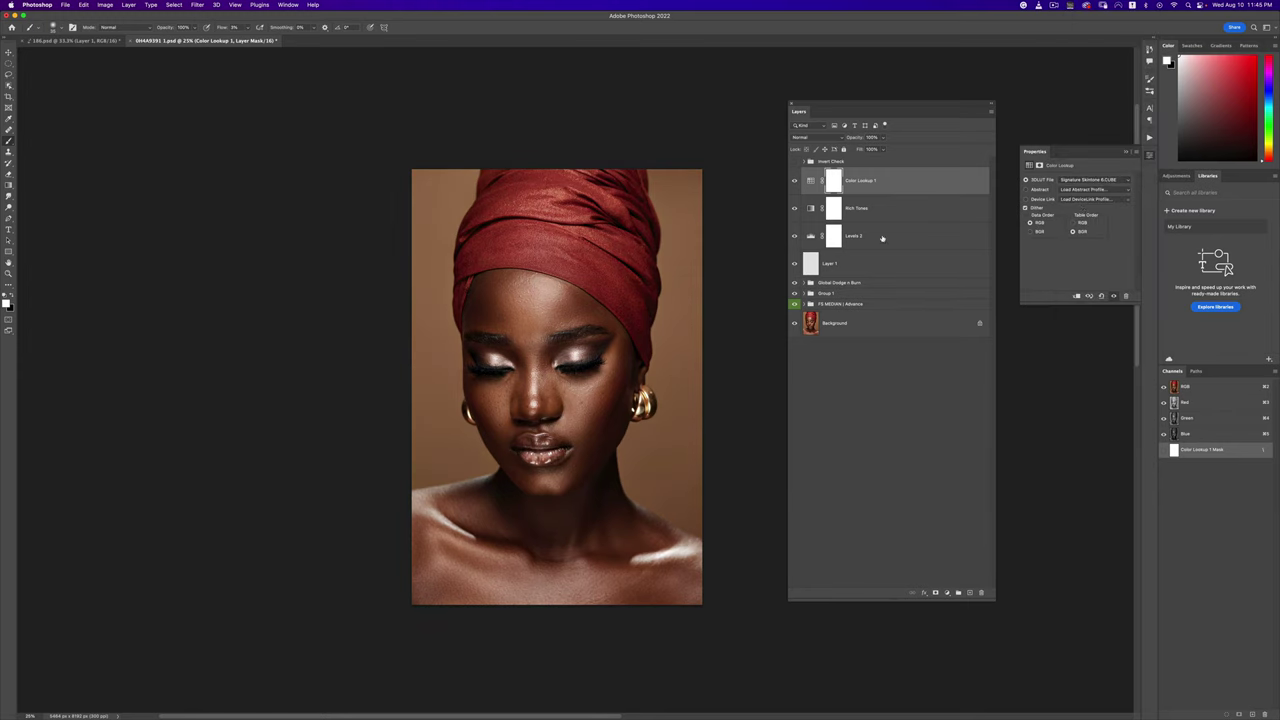
Step: Reduce the Color Lookup layer's opacity to about 29% and compare the portrait with the layer hidden and shown
click(877, 140)
drag(882, 150, 855, 148)
click(794, 181)
click(795, 181)
Step: Try the Signature Skintone 5, 4, 1 and 2 LUTs and Natural Skintone LUTs 1 on the Color Lookup layer
click(1087, 181)
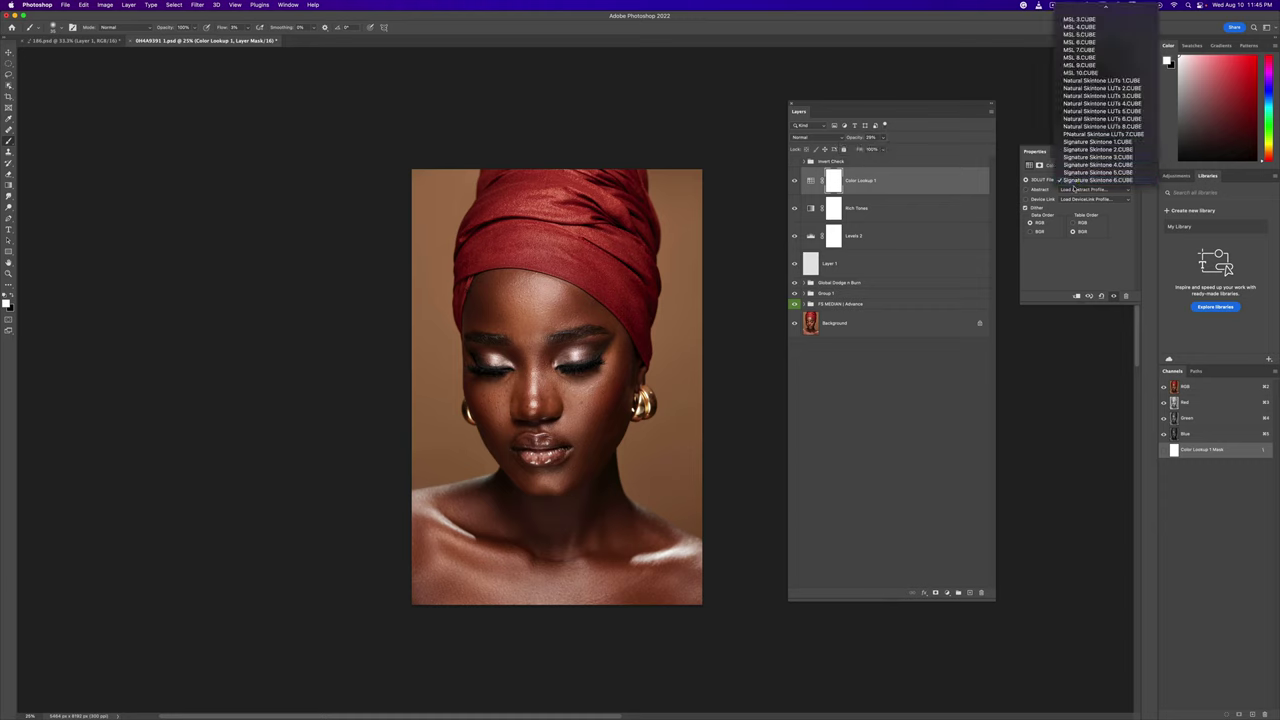
click(1076, 180)
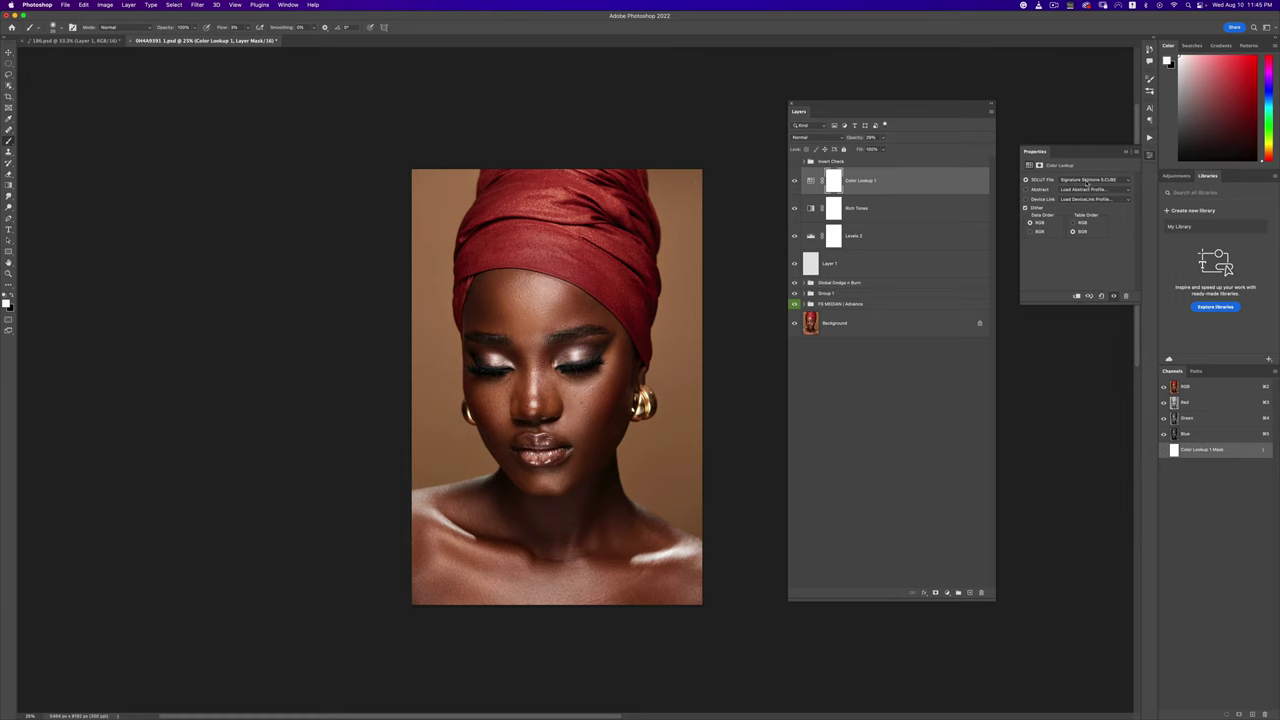
click(1086, 181)
click(1082, 174)
click(1080, 180)
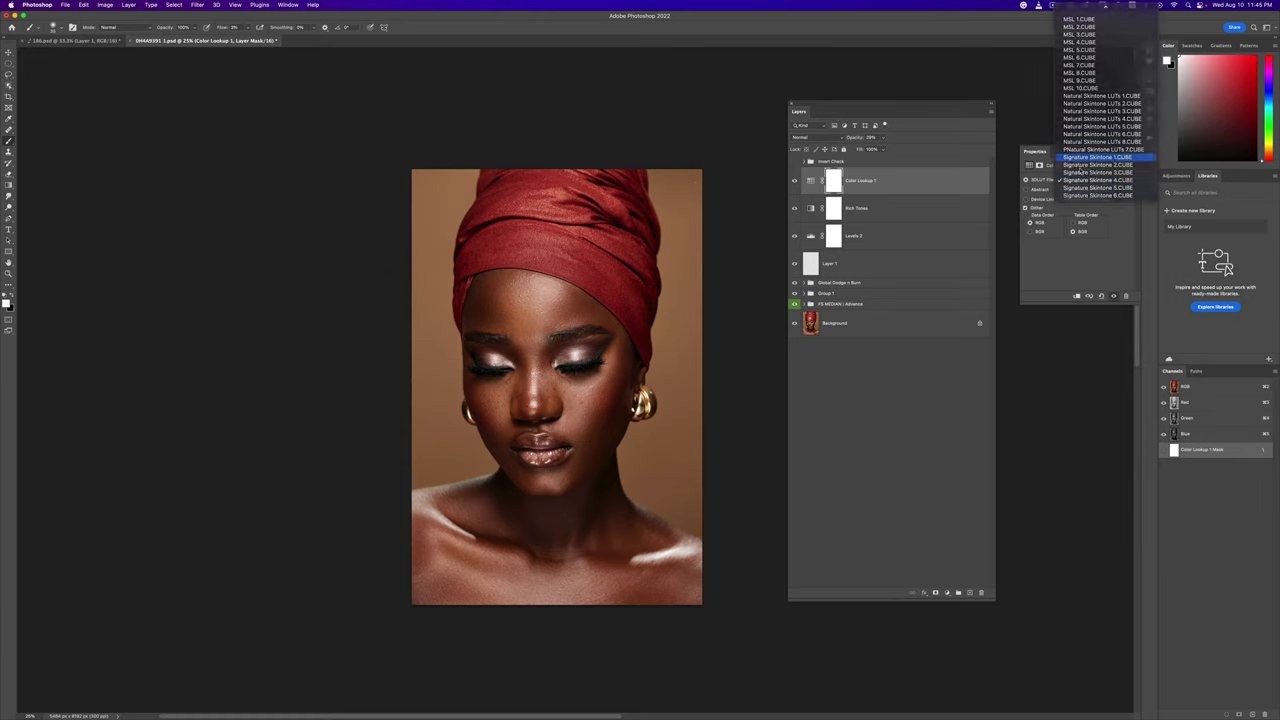
click(1085, 157)
click(1076, 180)
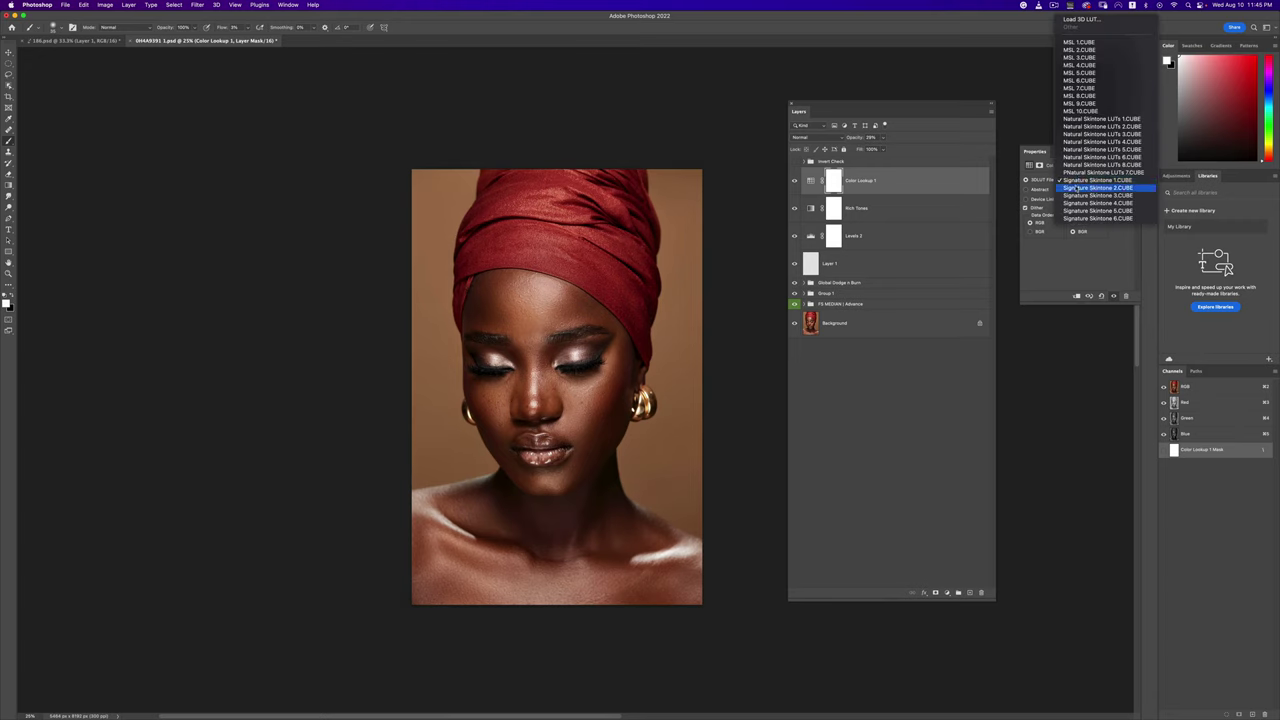
click(1076, 187)
click(1079, 181)
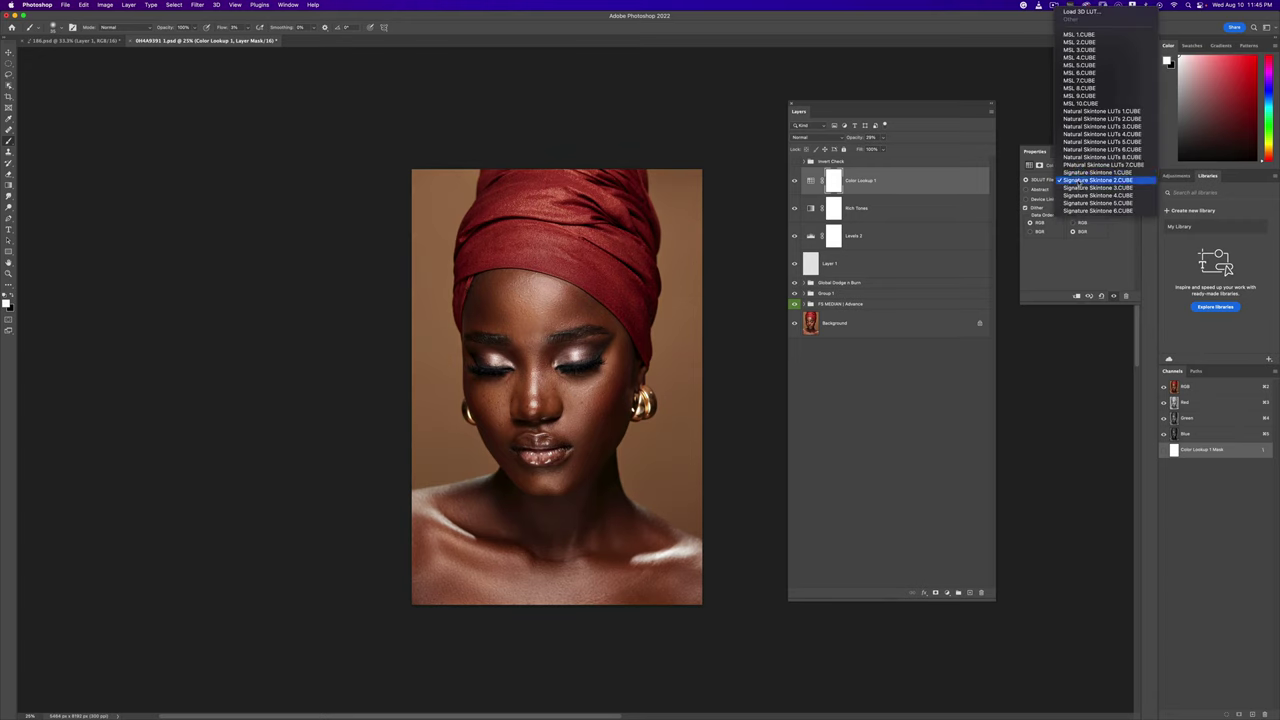
click(1080, 112)
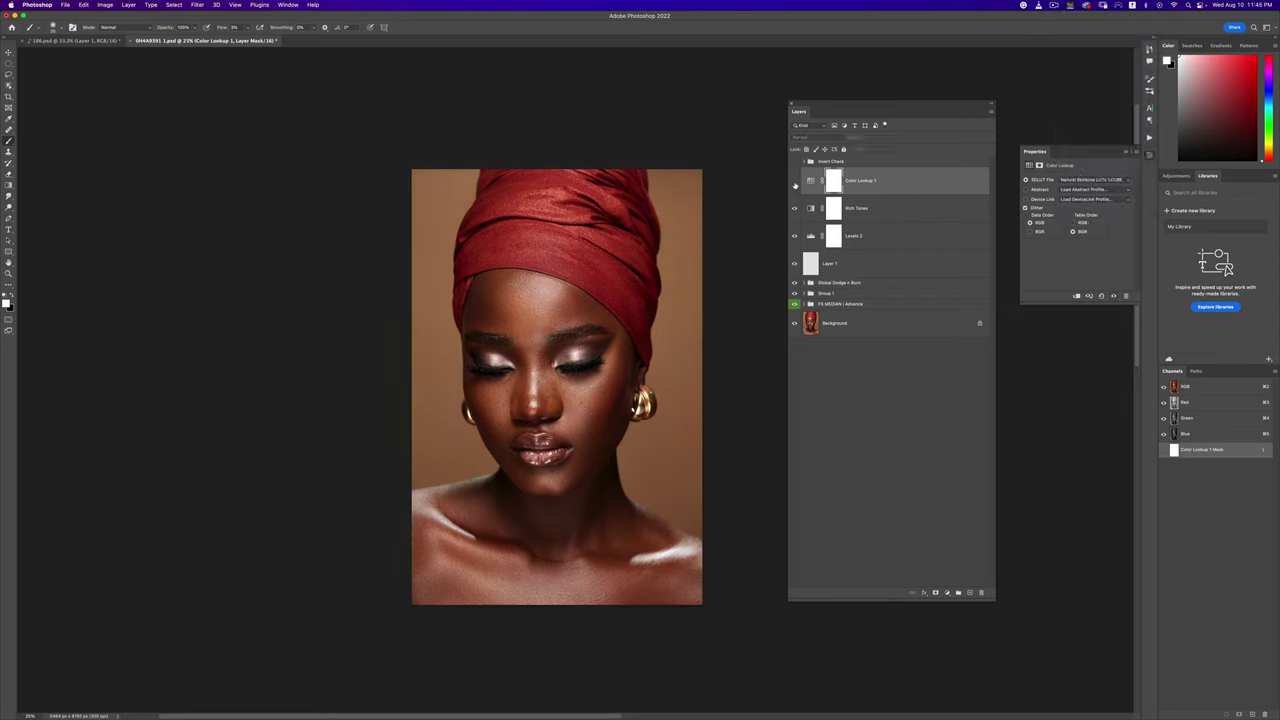
Step: Check the portrait at a smaller size and raise the Color Lookup layer's opacity to about 33%
key(z)
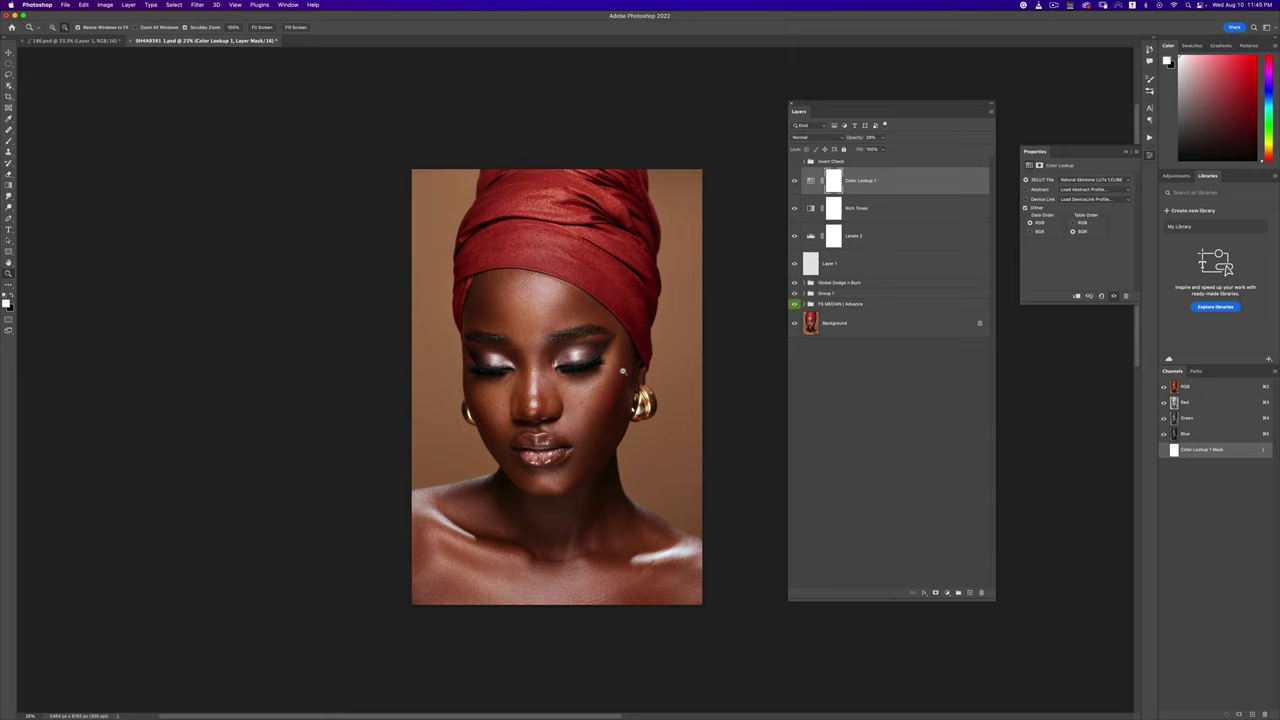
alt+click(622, 372)
click(615, 365)
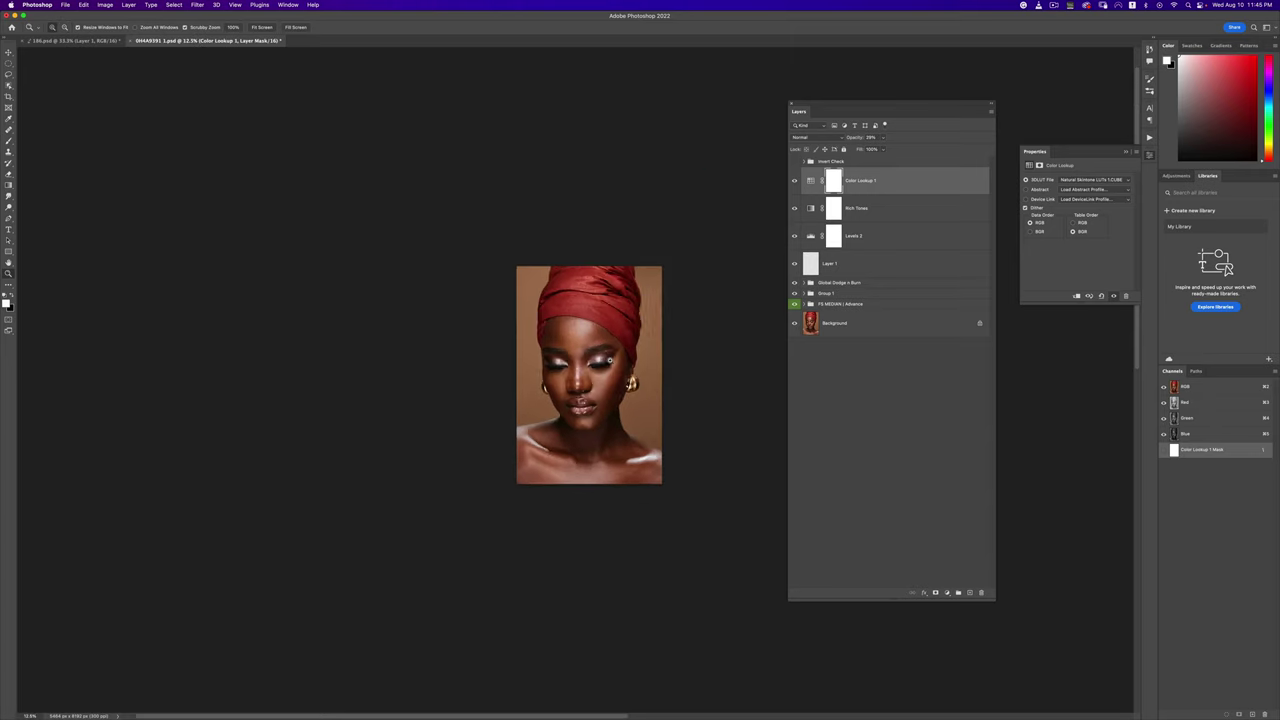
key(b)
click(882, 137)
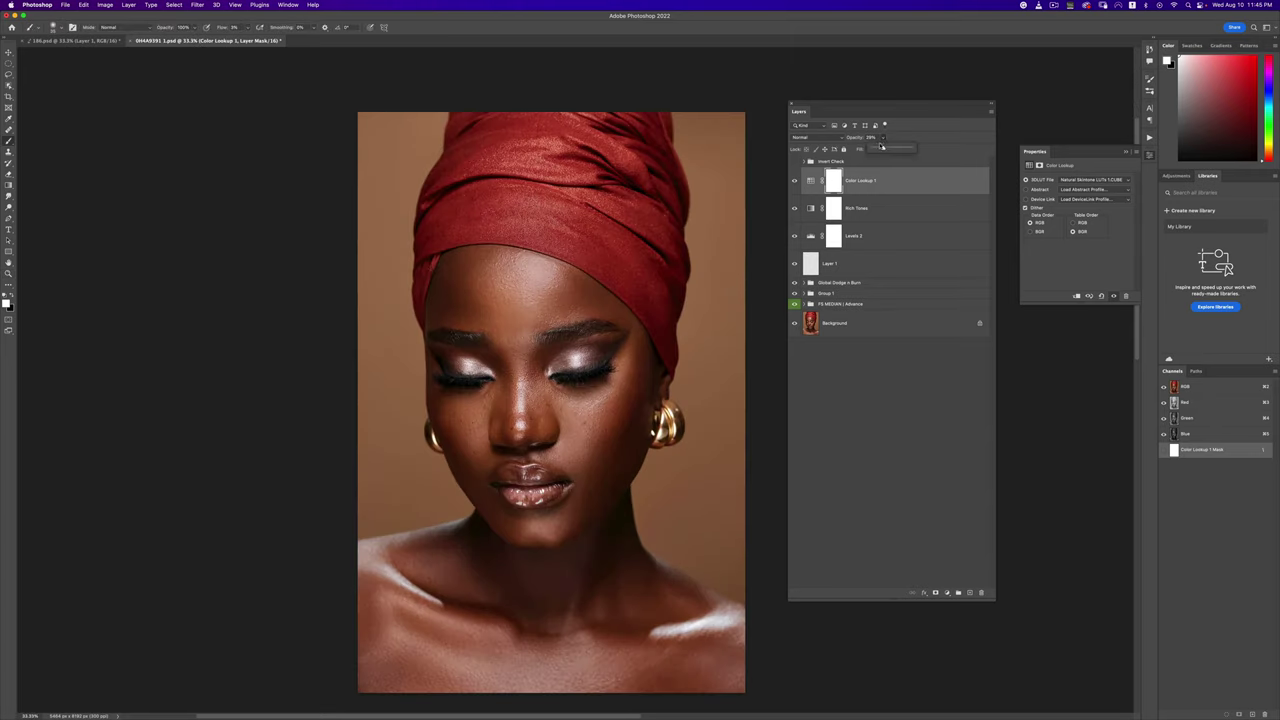
mouse_move(882, 148)
mouse_down()
mouse_move(908, 148)
mouse_move(884, 149)
mouse_up()
Step: Try Natural Skintone LUTs 3 and 5 on the Color Lookup layer and settle on PNatural Skintone LUTs 7
click(1064, 180)
click(1068, 196)
click(1076, 182)
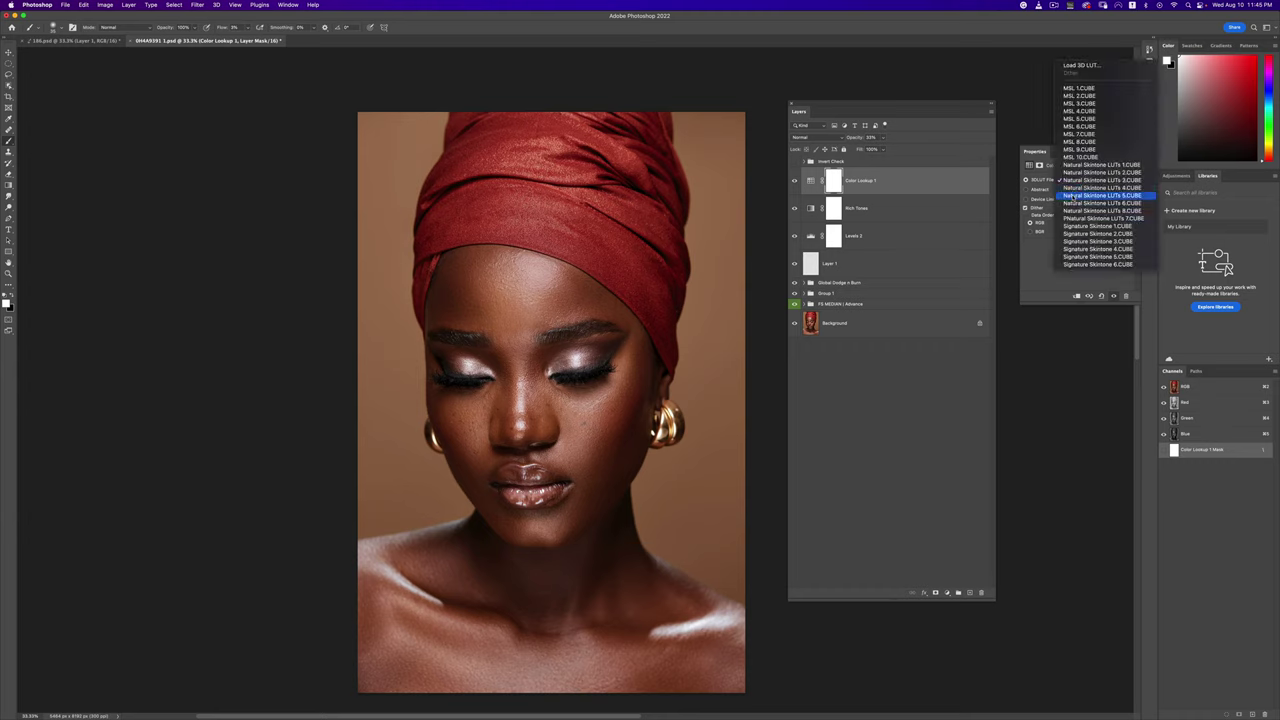
click(1077, 198)
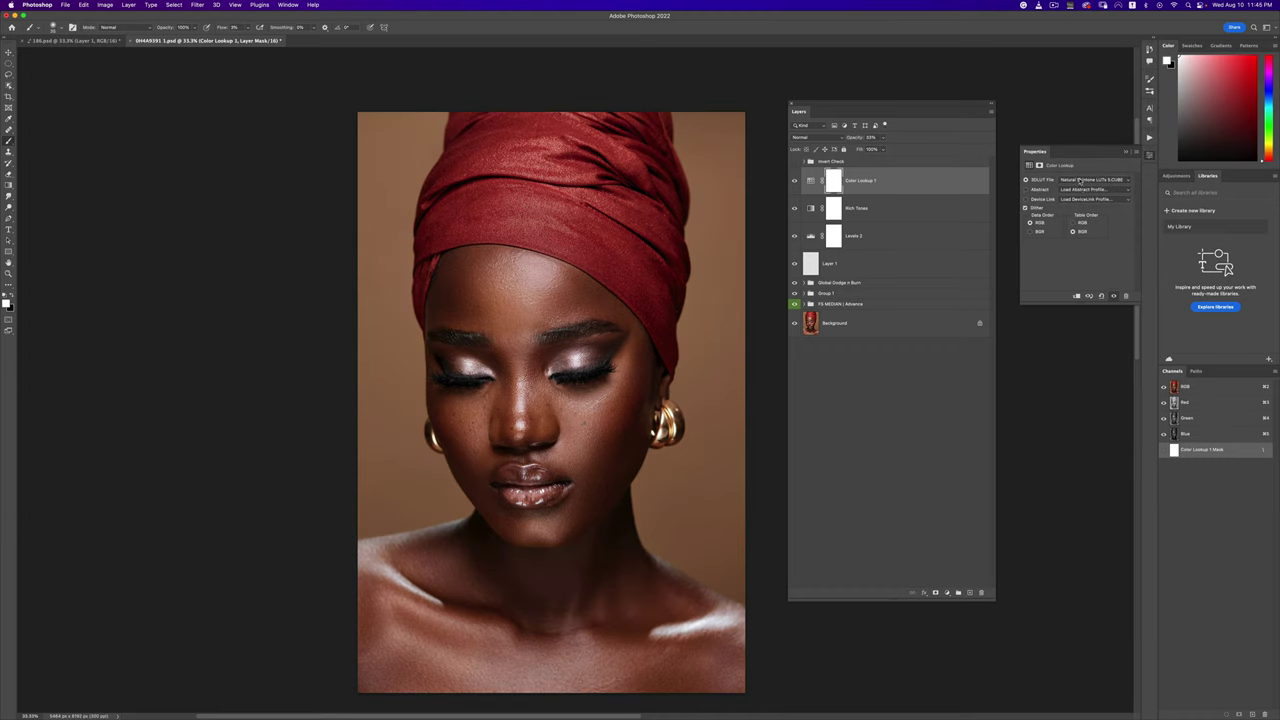
click(1080, 182)
click(1076, 201)
Step: Compare the portrait with the Color Lookup layer hidden and shown, and examine the color grade at several zoom levels
key(z)
alt+click(667, 346)
alt+click(667, 346)
alt+click(667, 346)
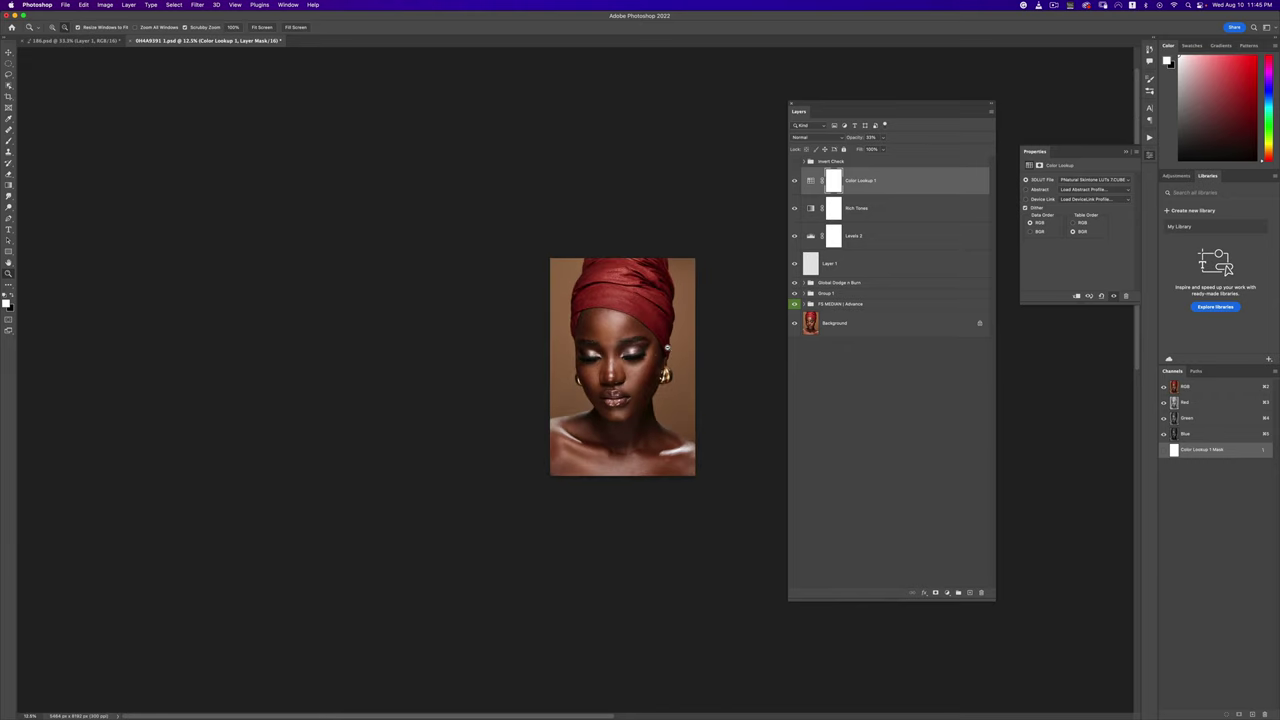
click(661, 349)
click(661, 349)
key(b)
click(795, 181)
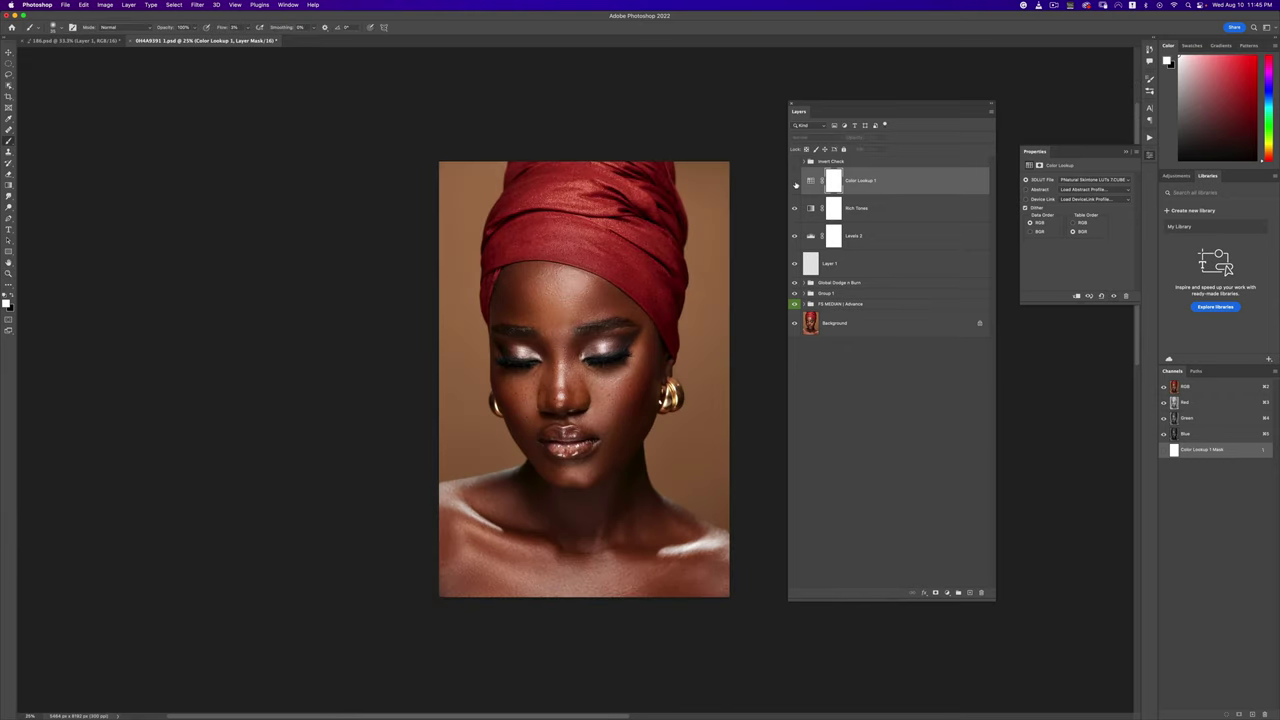
click(795, 181)
key(z)
alt+click(622, 353)
alt+click(637, 355)
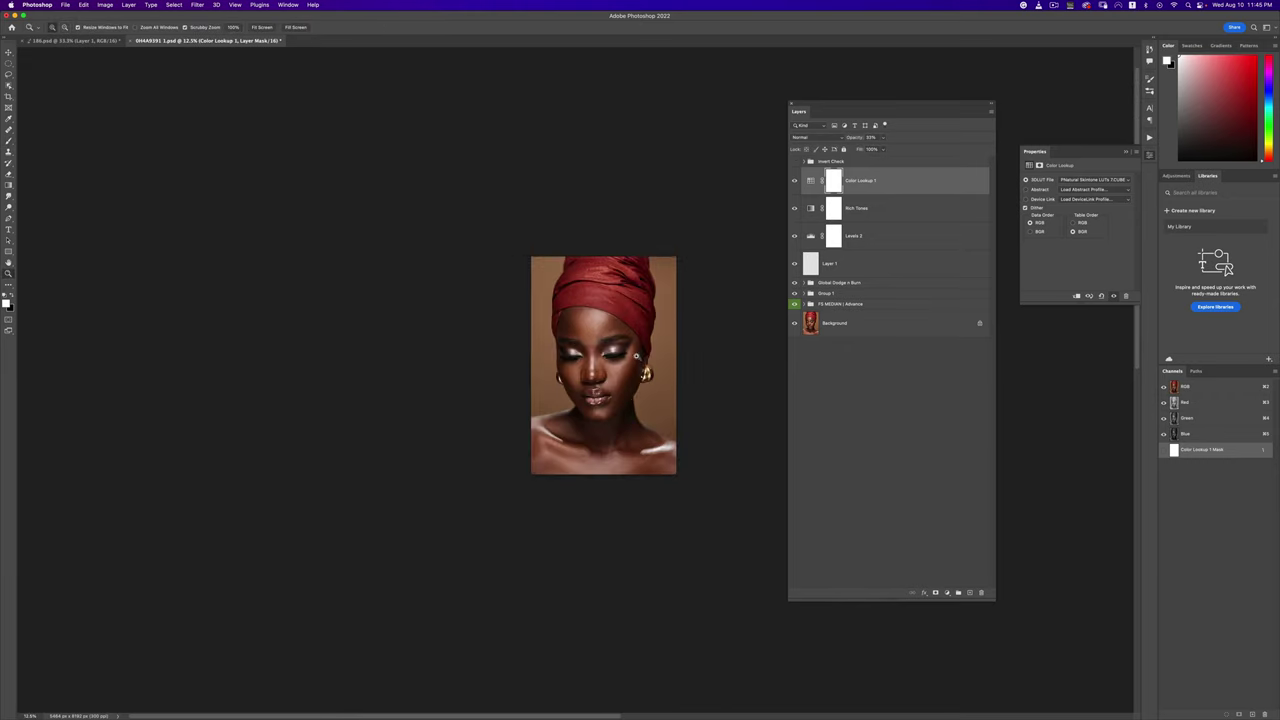
click(637, 355)
click(637, 355)
click(637, 355)
key(b)
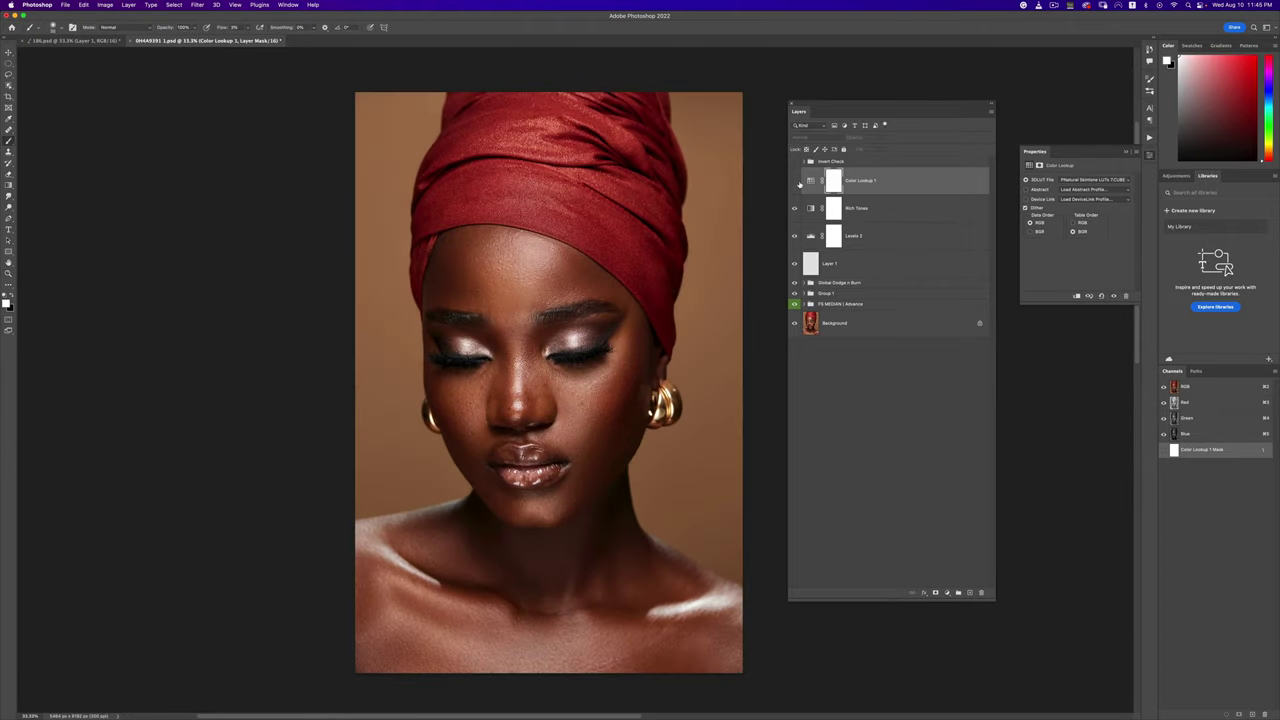
key(z)
alt+click(657, 306)
alt+click(657, 313)
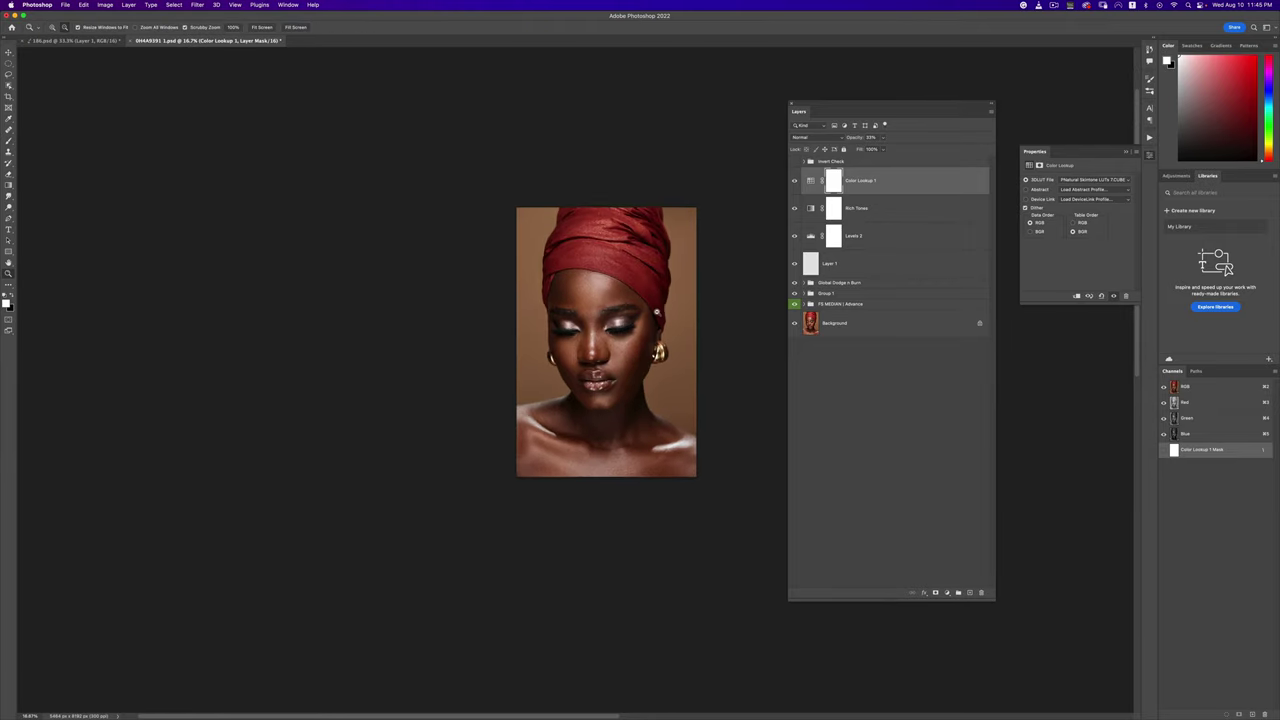
alt+click(657, 313)
click(657, 313)
click(657, 313)
key(b)
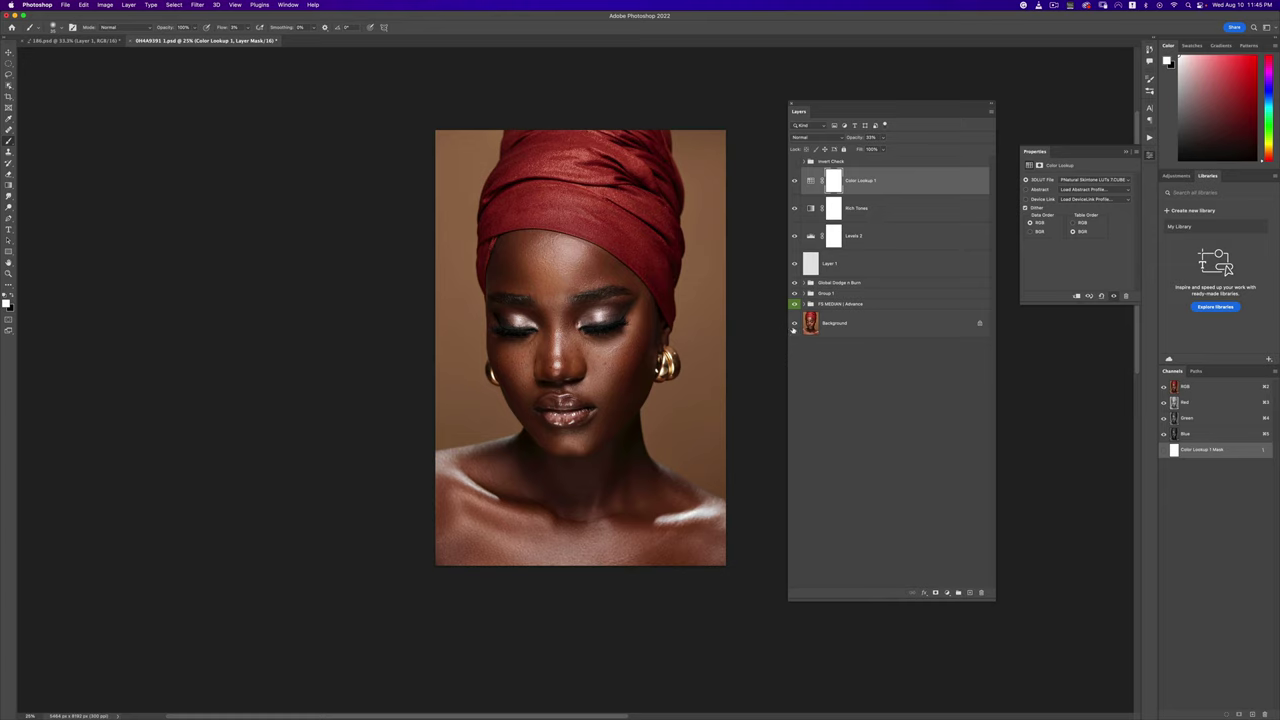
Step: Compare the original Background alone with the fully graded portrait several times
alt+click(794, 323)
alt+click(795, 324)
alt+click(795, 324)
alt+click(795, 324)
alt+click(795, 324)
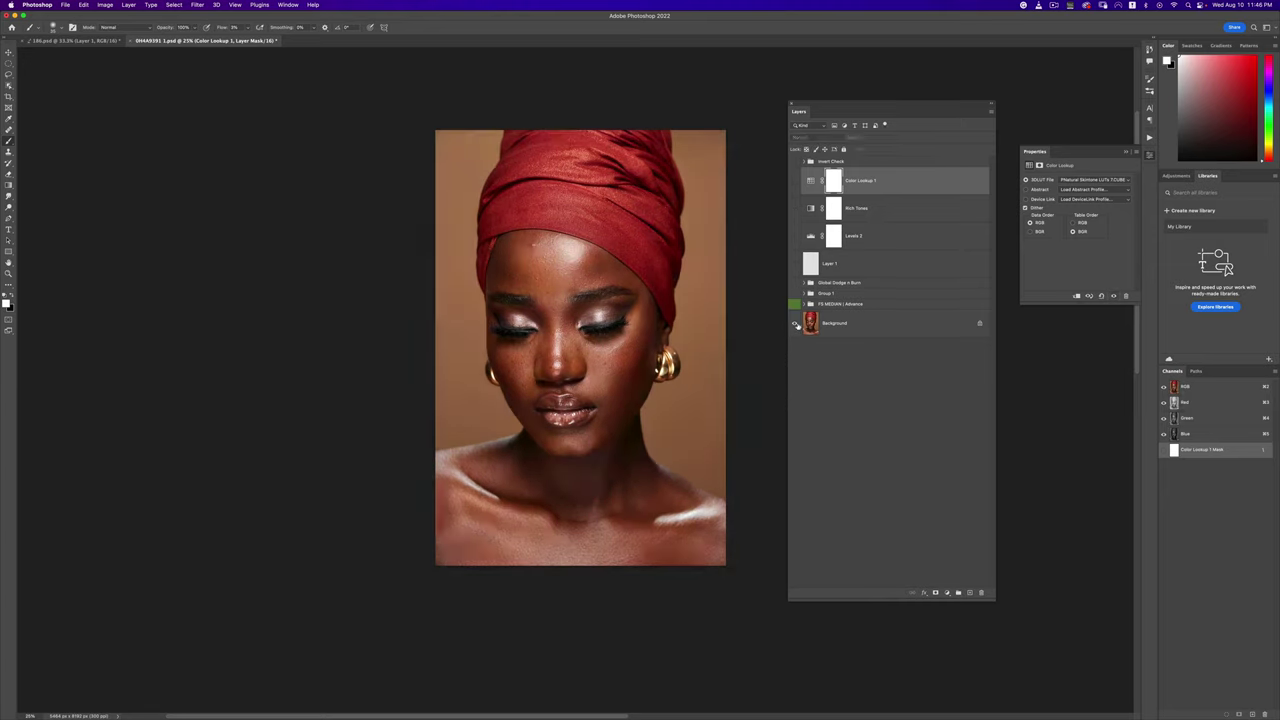
alt+click(795, 324)
Step: Examine the finished grade on the whole portrait at smaller and larger zoom levels
key(z)
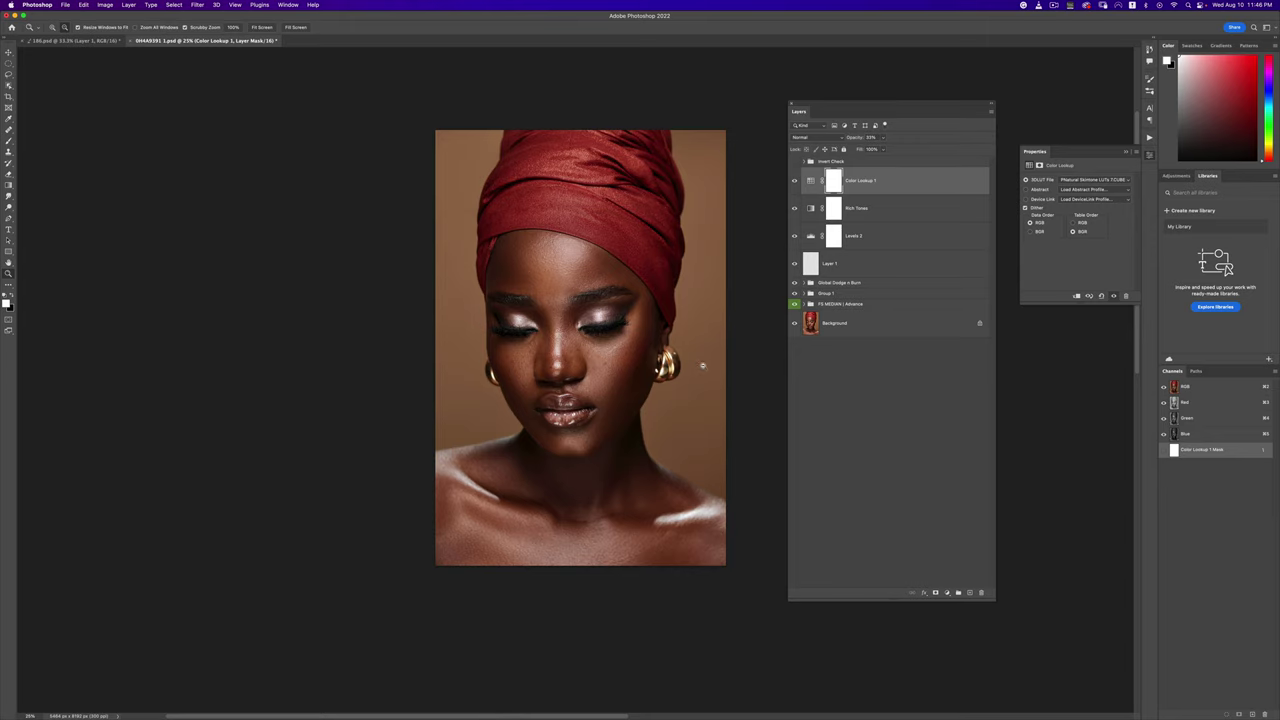
alt+click(589, 371)
alt+click(650, 346)
click(659, 339)
click(659, 338)
key(b)
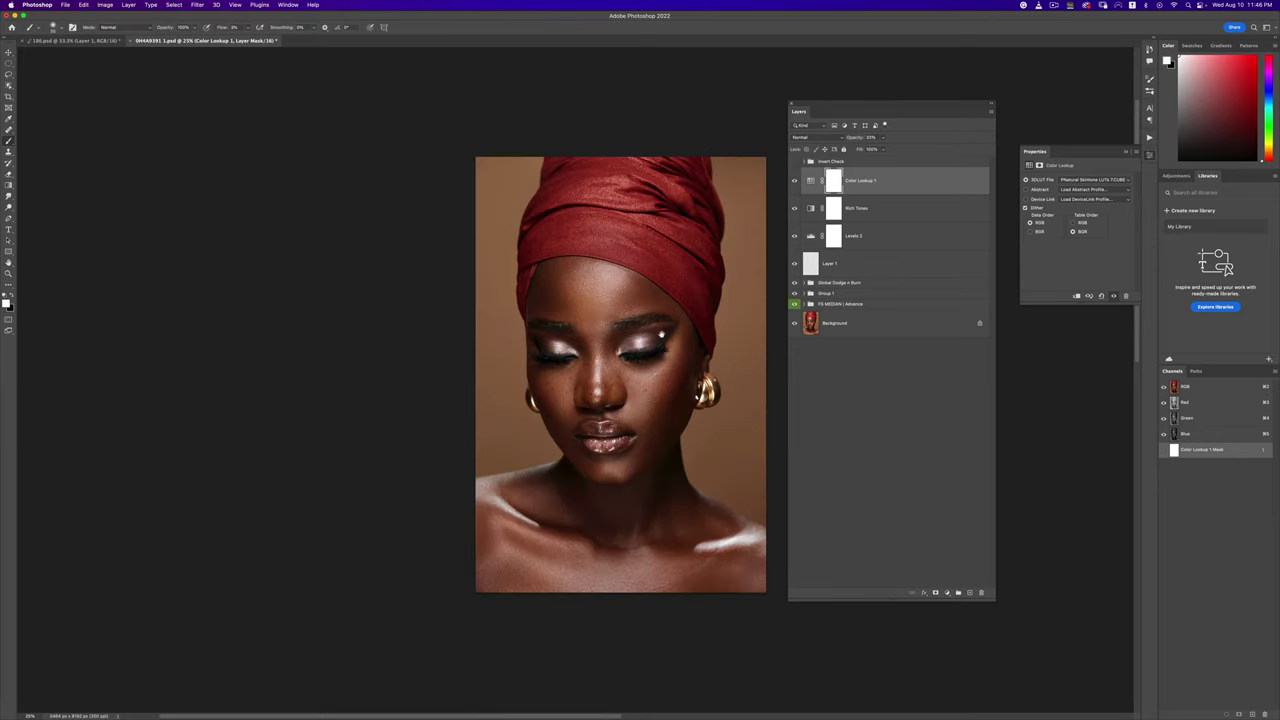
drag(666, 329, 596, 375)
key(z)
alt+click(612, 376)
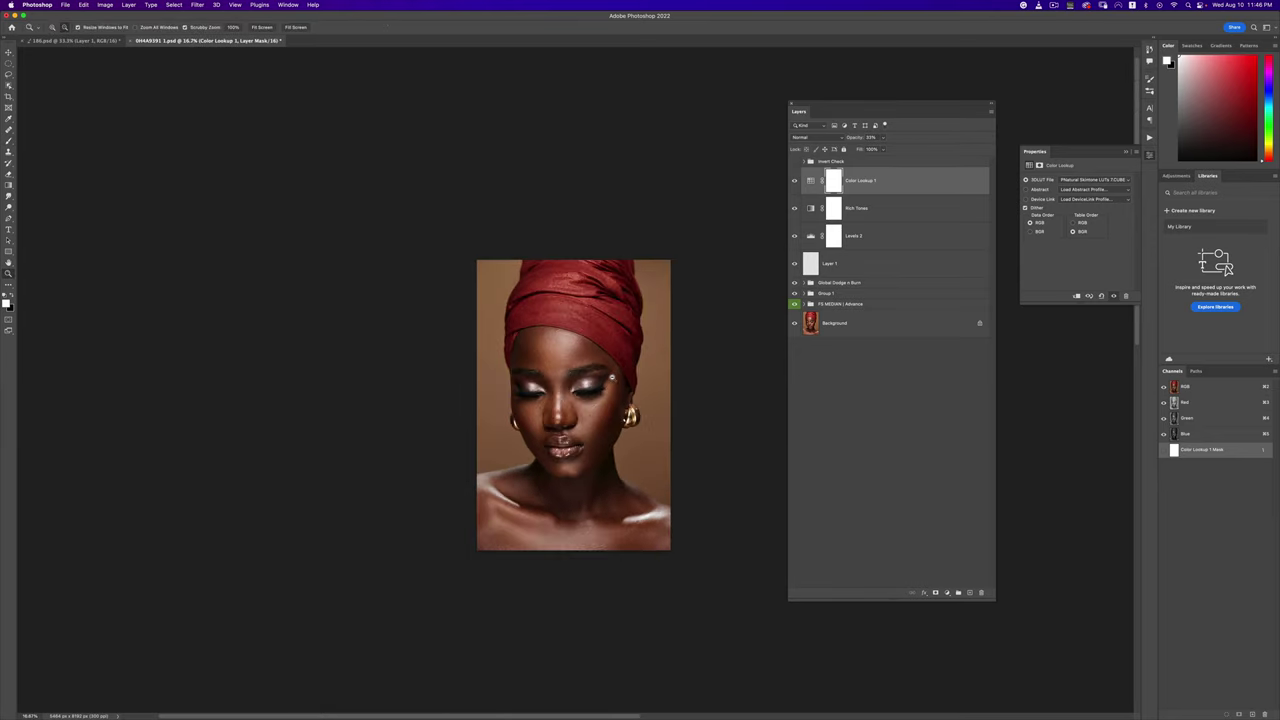
click(608, 378)
click(606, 378)
alt+click(606, 378)
key(b)
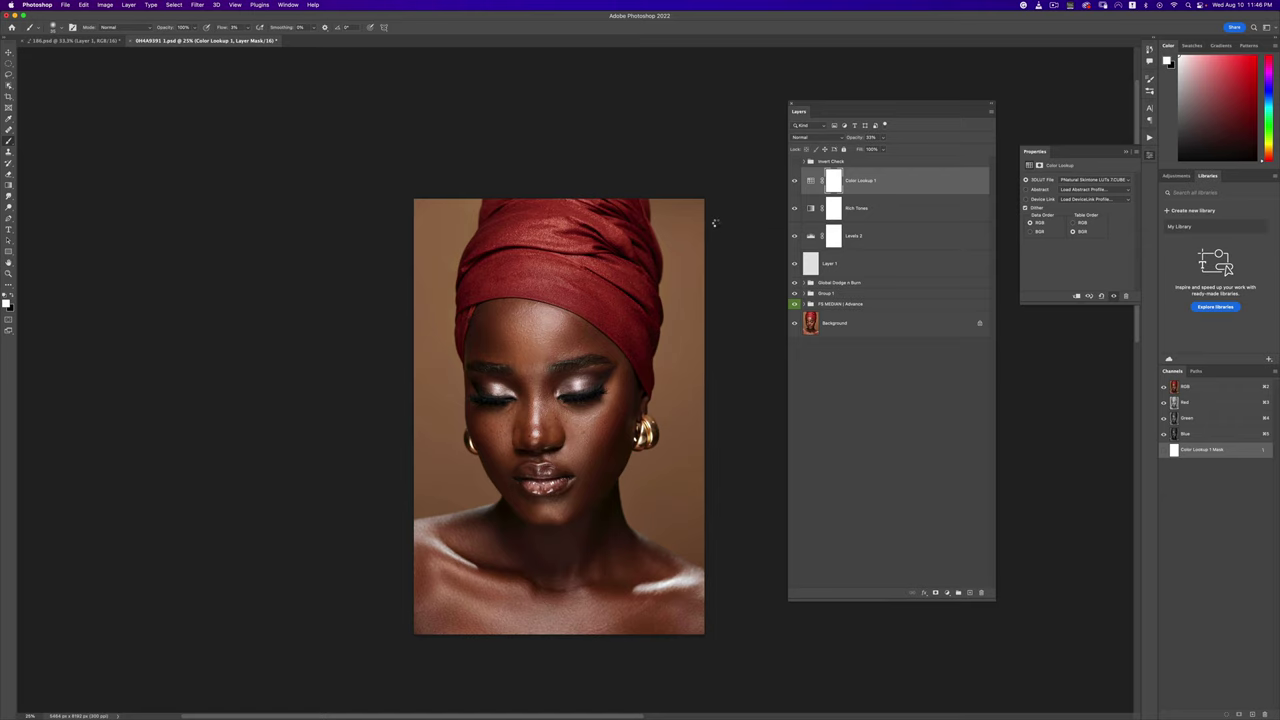
Step: Stamp all visible layers into a new layer above Color Lookup 1 and open it in the Liquify filter
key(super+alt+shift+e)
click(197, 4)
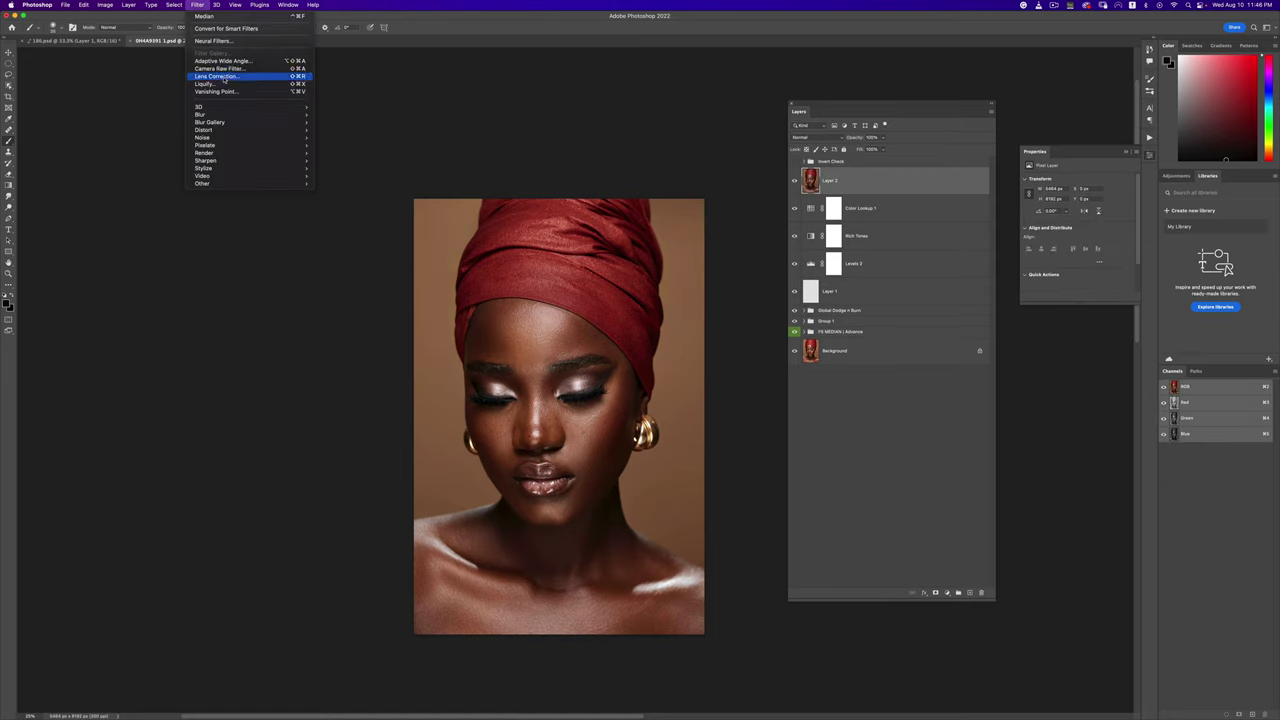
click(220, 86)
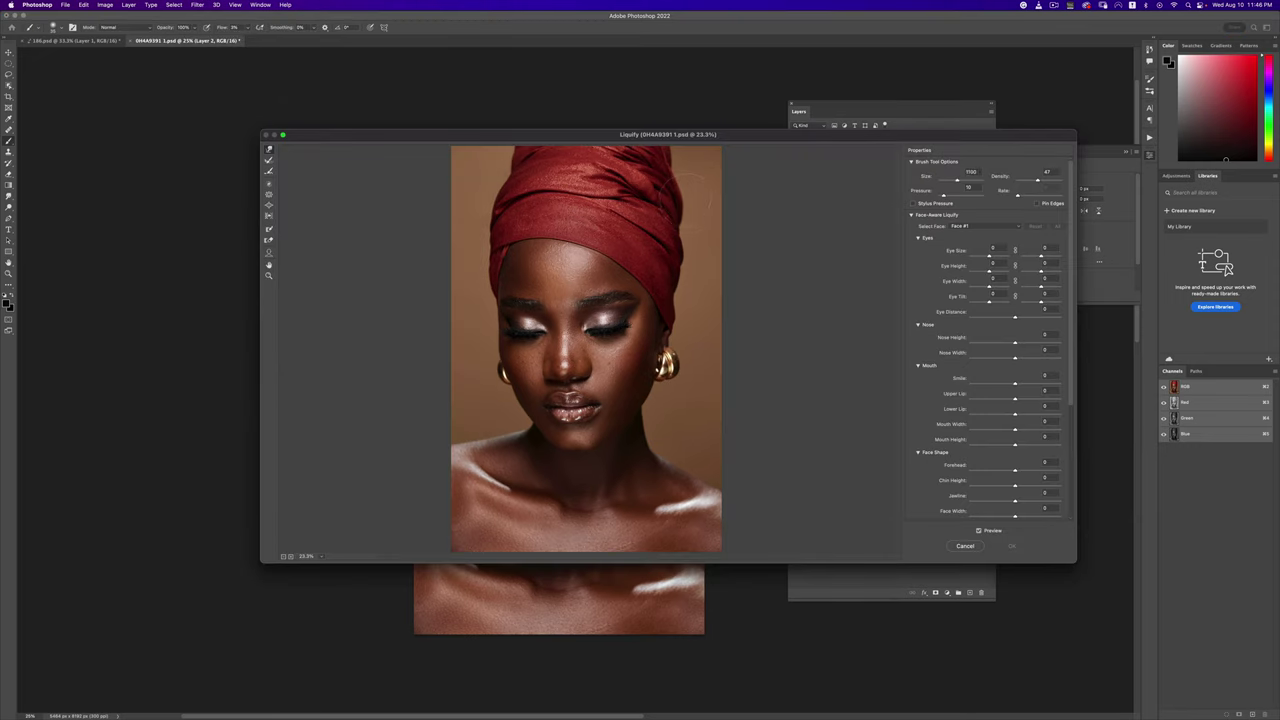
Step: Push the headwrap's outer edge beside the forehead inward with the Forward Warp tool, varying the brush size for each area
drag(684, 256, 676, 220)
key(bracketleft)
key(bracketleft)
key(bracketright)
key(bracketright)
key(bracketright)
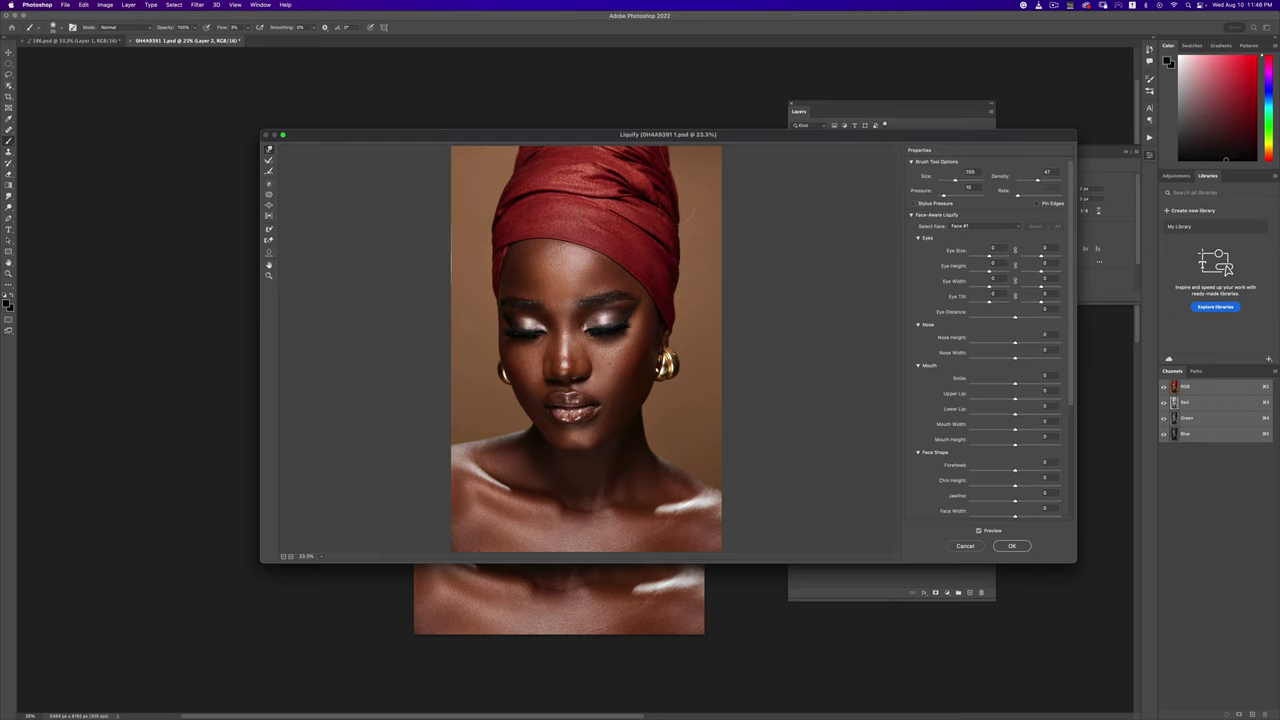
key(bracketright)
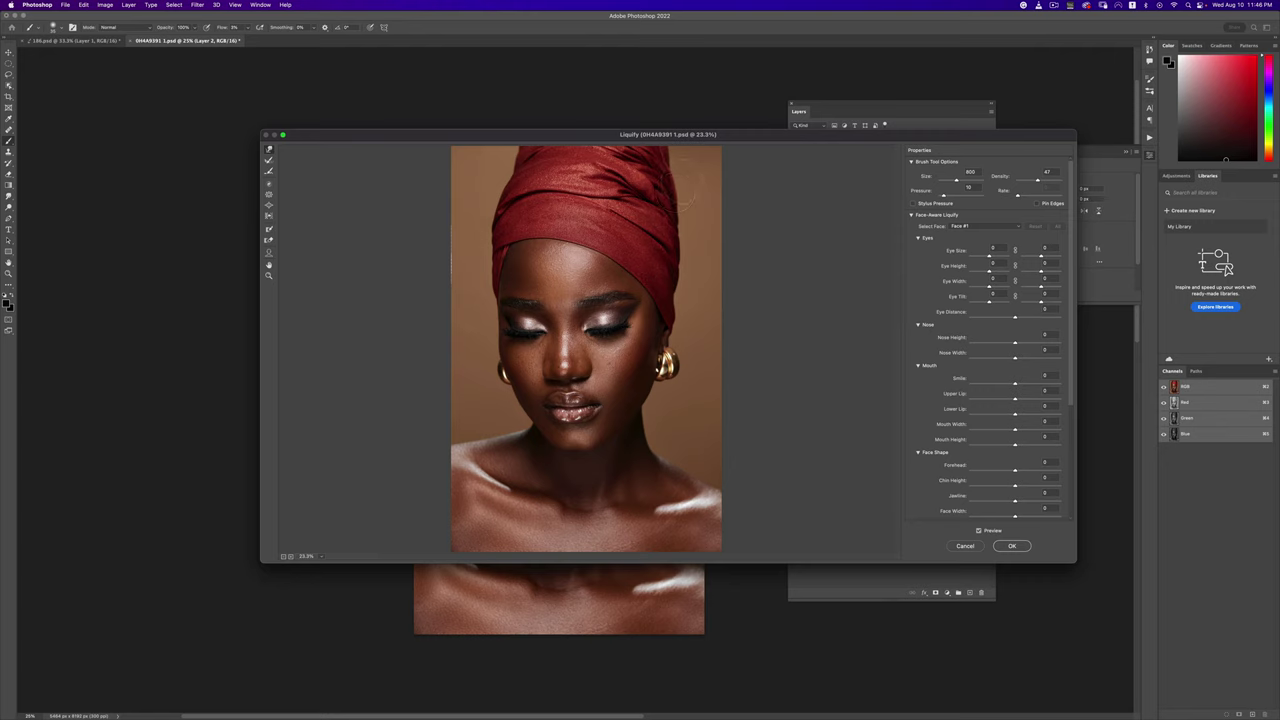
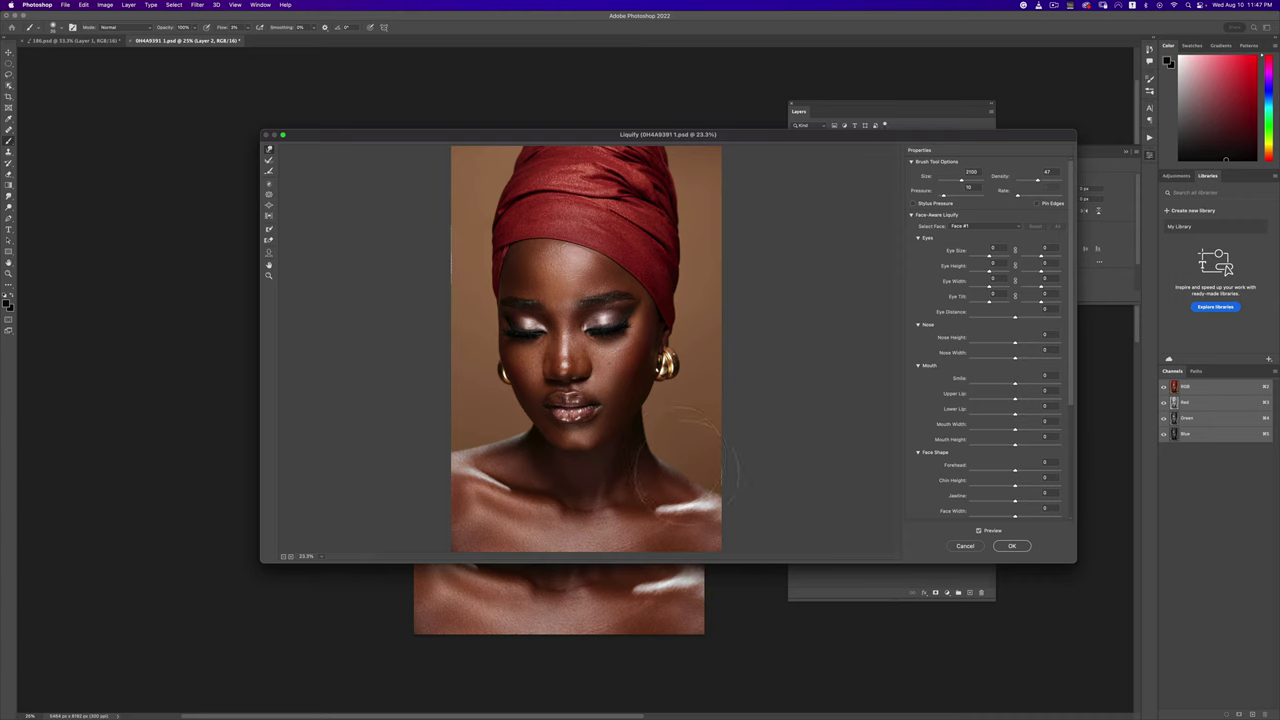
key(bracketleft)
key(bracketleft)
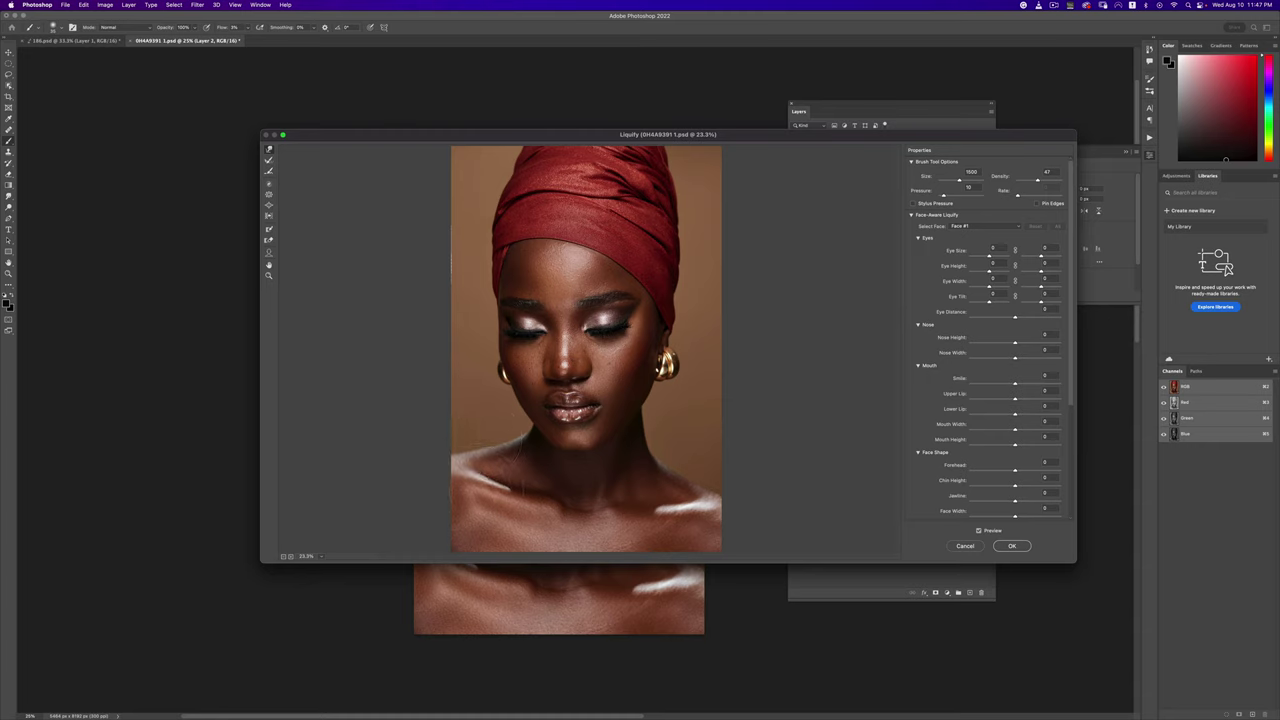
Step: Slim the face with Face-Aware Liquify by setting Face Width to -28 and Jawline to -10
key(bracketright)
key(bracketright)
mouse_move(1016, 515)
mouse_down()
mouse_move(1004, 516)
mouse_move(1009, 503)
mouse_up()
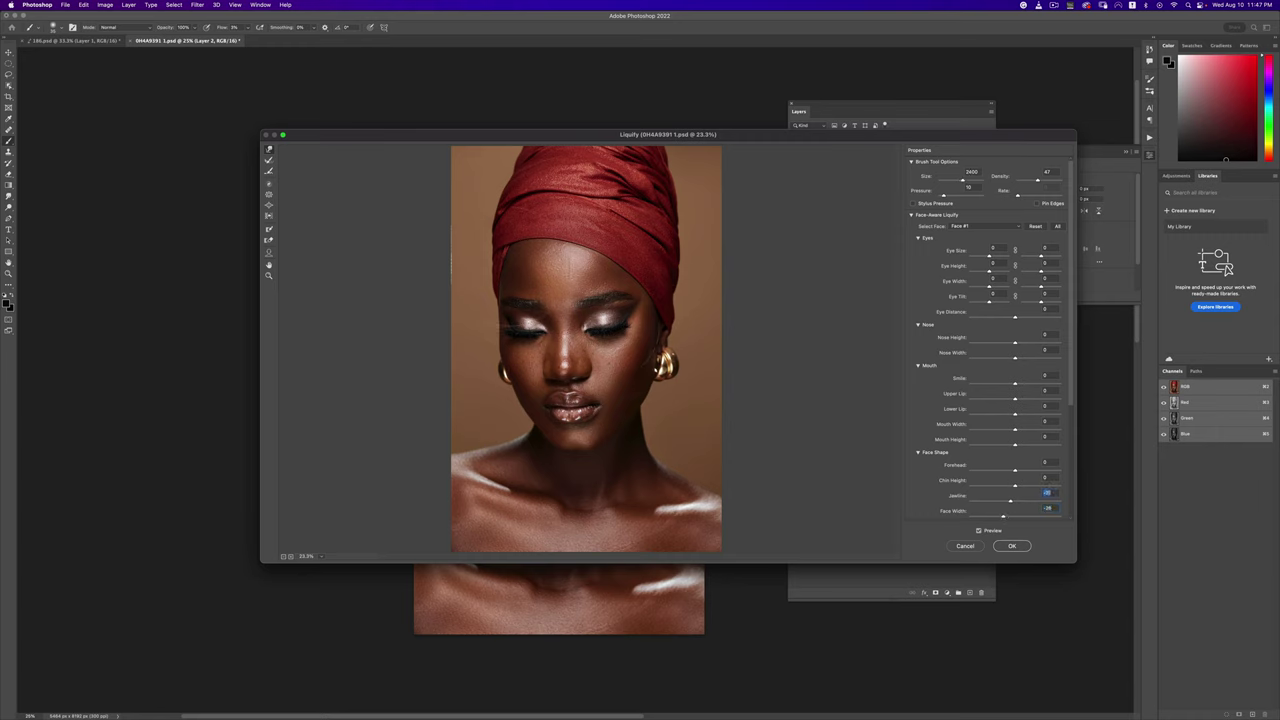
Step: Push the opposite edge of the headwrap inward just above the ear with a resized Forward Warp brush
key(bracketleft)
key(bracketleft)
drag(493, 269, 507, 255)
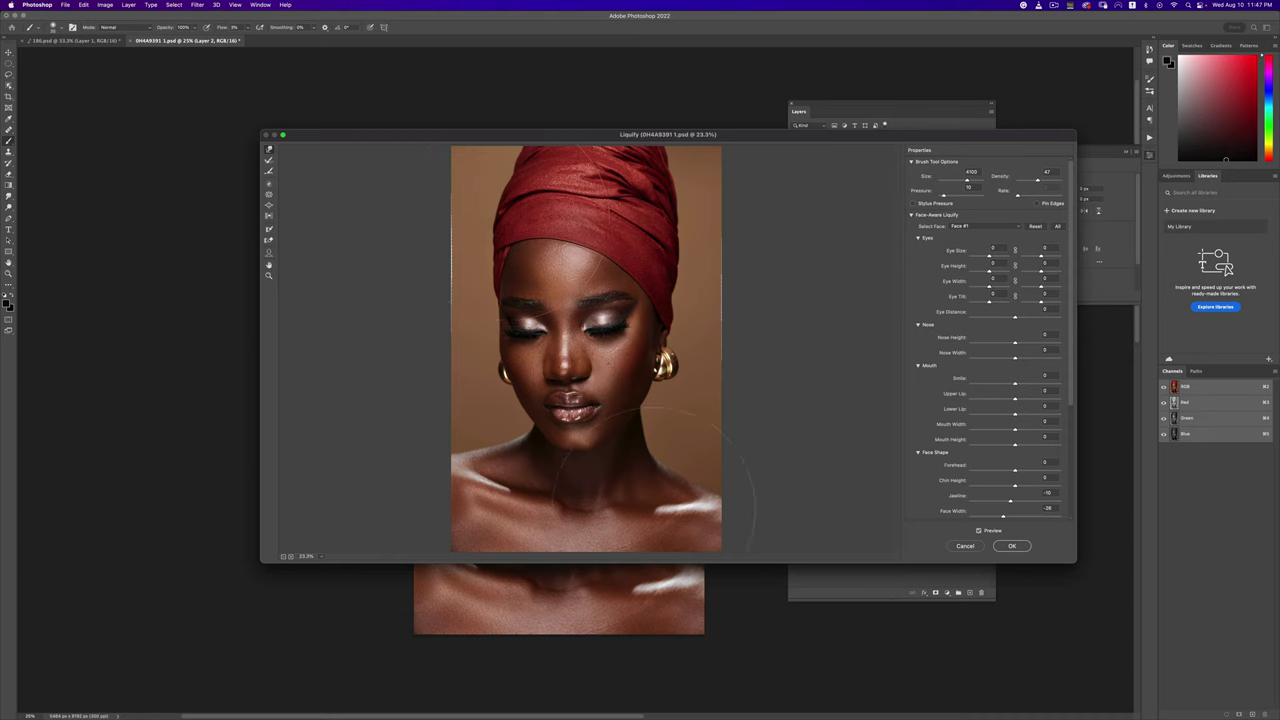
Step: Compare the portrait with the Liquify preview off and on, and apply the filter
click(978, 531)
click(978, 531)
click(1009, 546)
click(1004, 546)
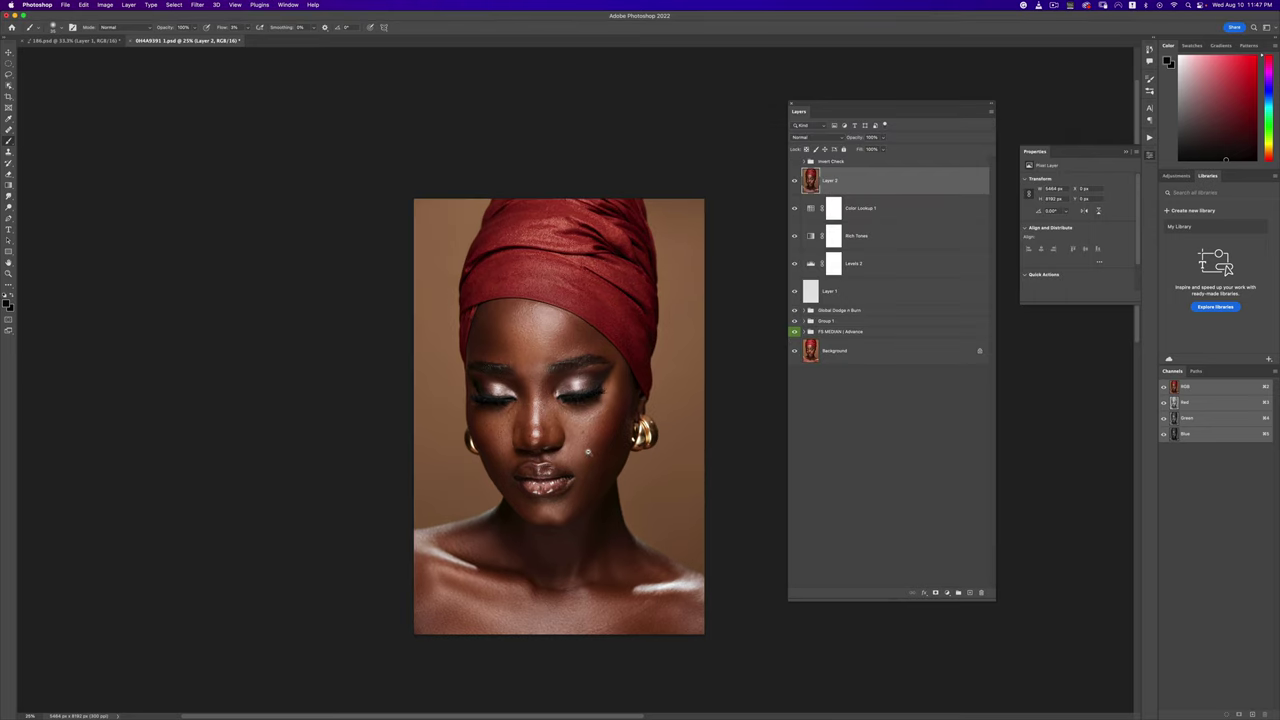
Step: Compare the original Background alone with the reshaped, graded portrait at a reduced zoom level
key(z)
alt+click(589, 452)
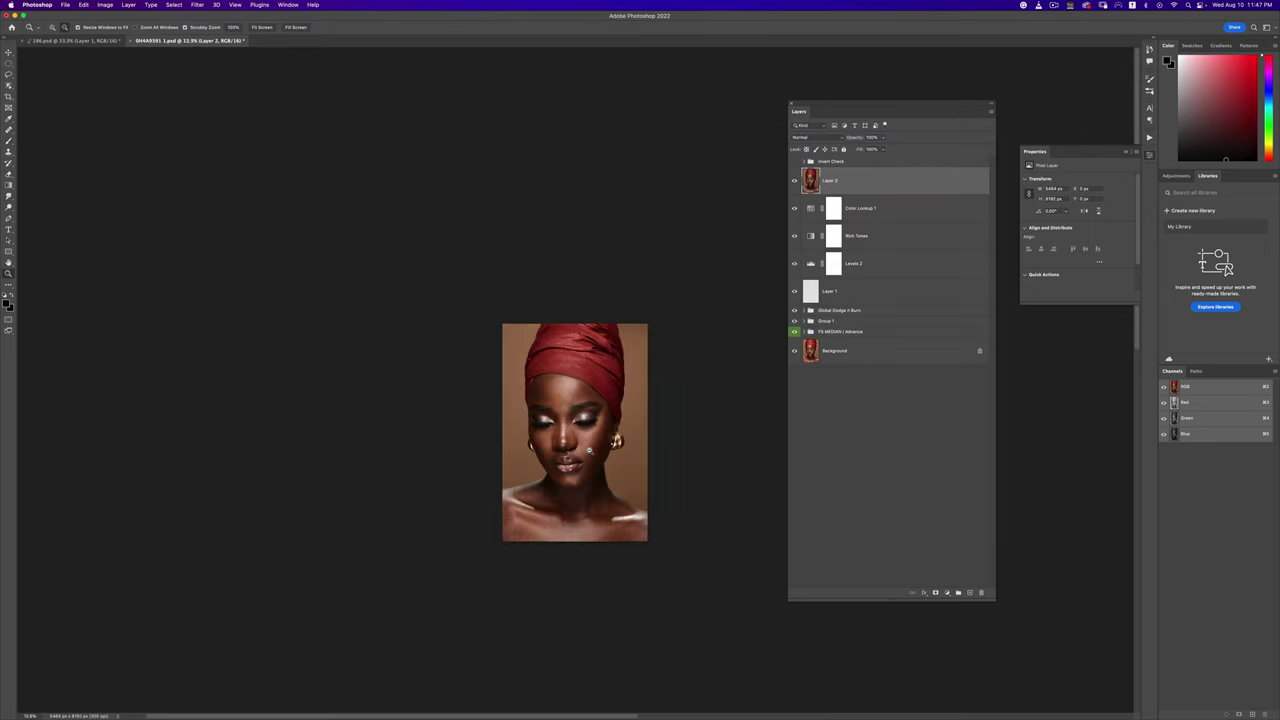
click(557, 476)
key(b)
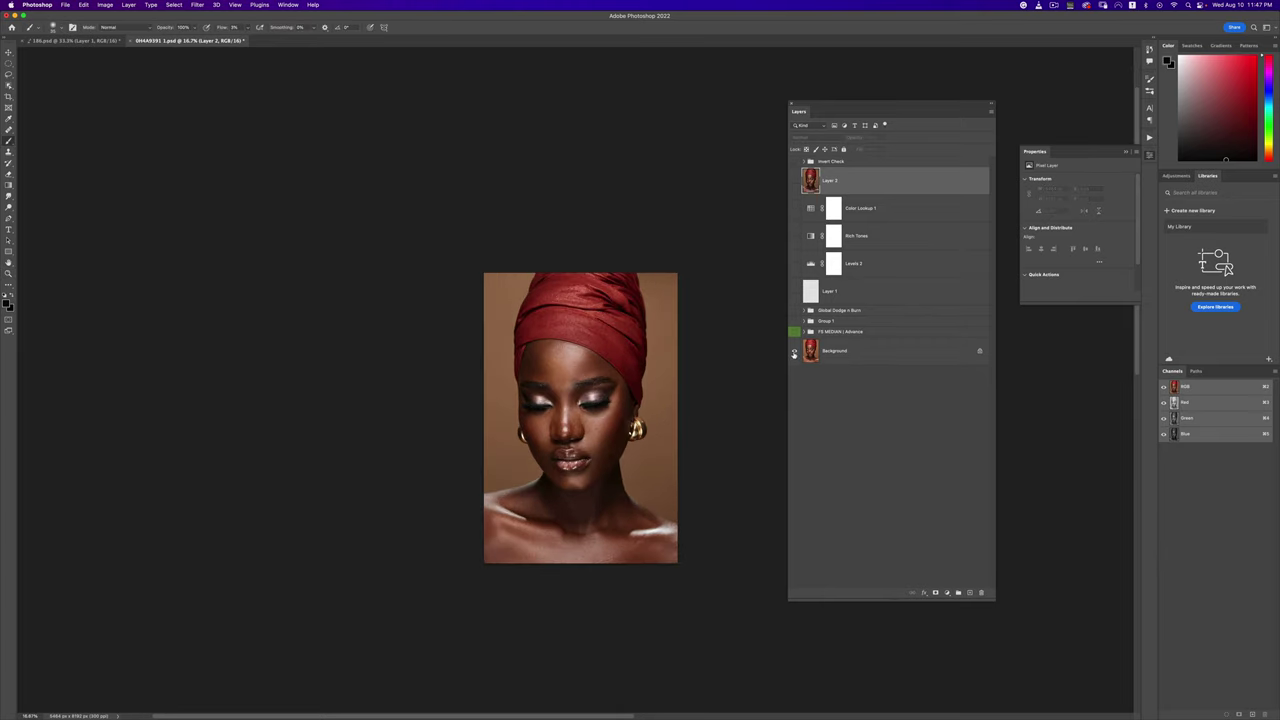
alt+click(794, 352)
alt+click(794, 352)
alt+click(794, 352)
Step: Examine the reshaped portrait as a whole at smaller and larger zoom levels
key(z)
alt+click(565, 411)
alt+click(565, 411)
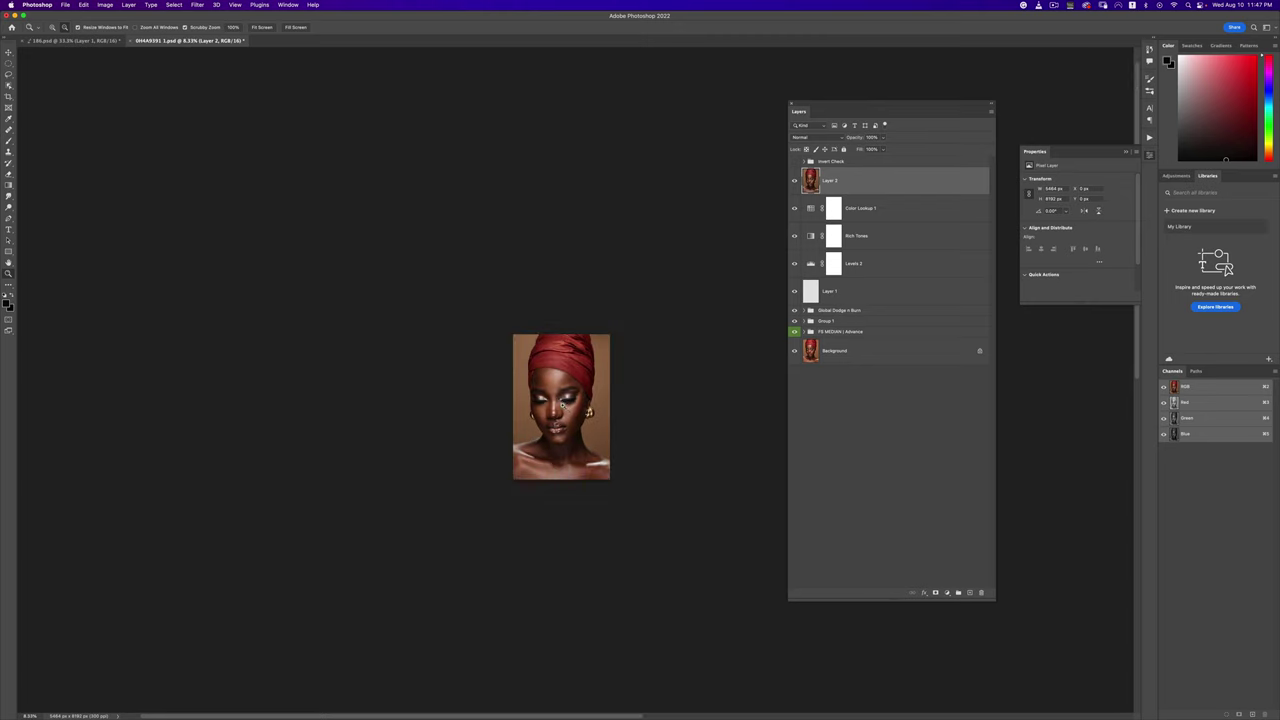
click(563, 406)
click(563, 406)
click(563, 406)
key(b)
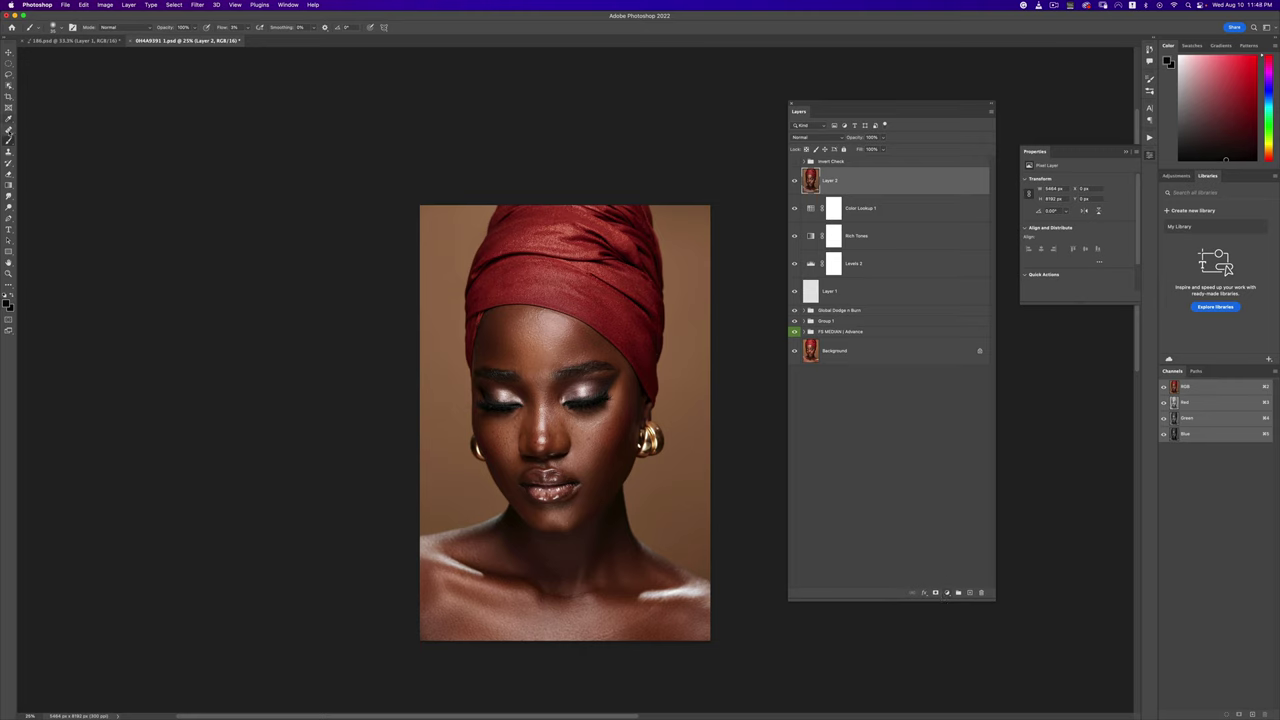
Step: Select the woman on Layer 2 in Select and Mask and output the result as a New Layer with Layer Mask
click(8, 75)
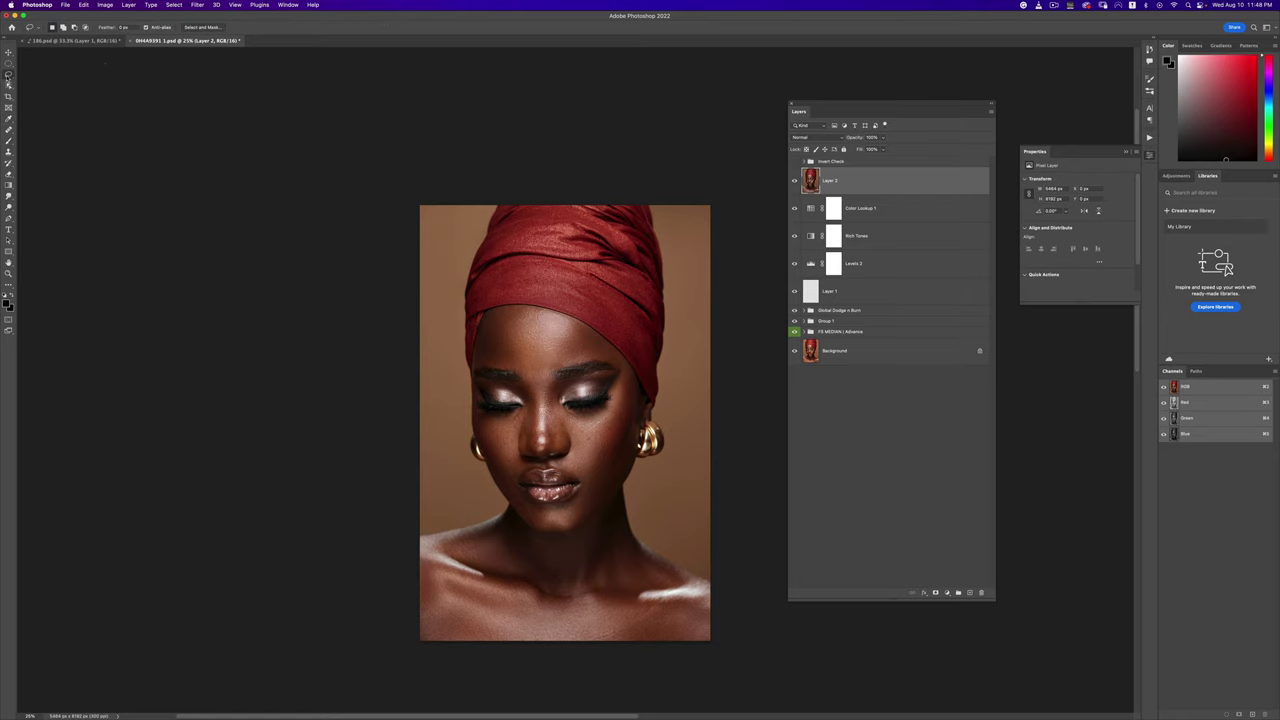
key(super+alt+r)
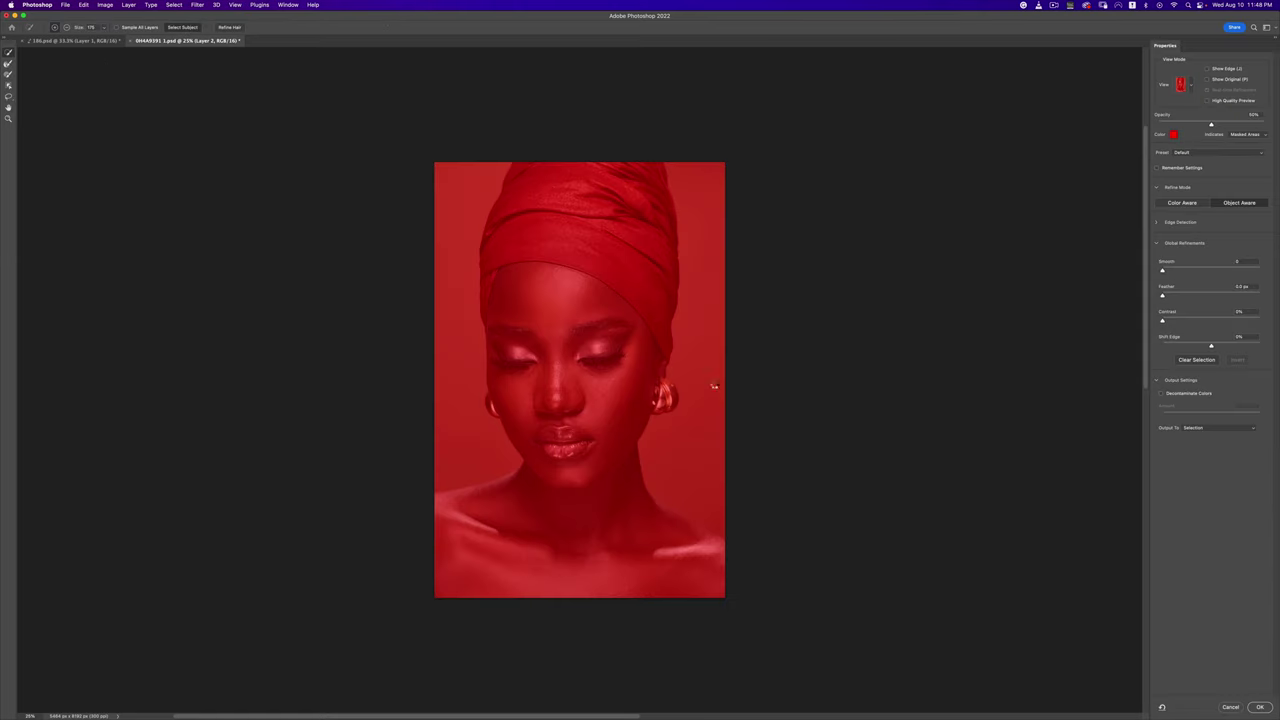
click(643, 386)
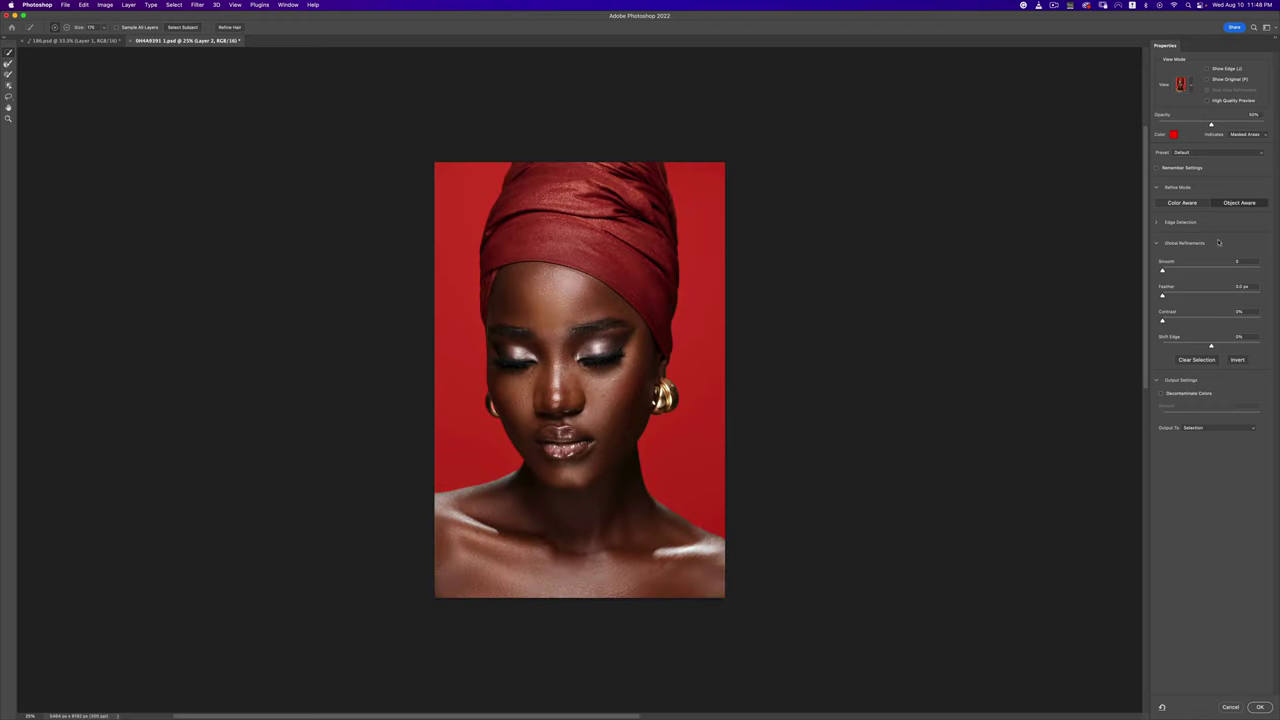
click(1210, 428)
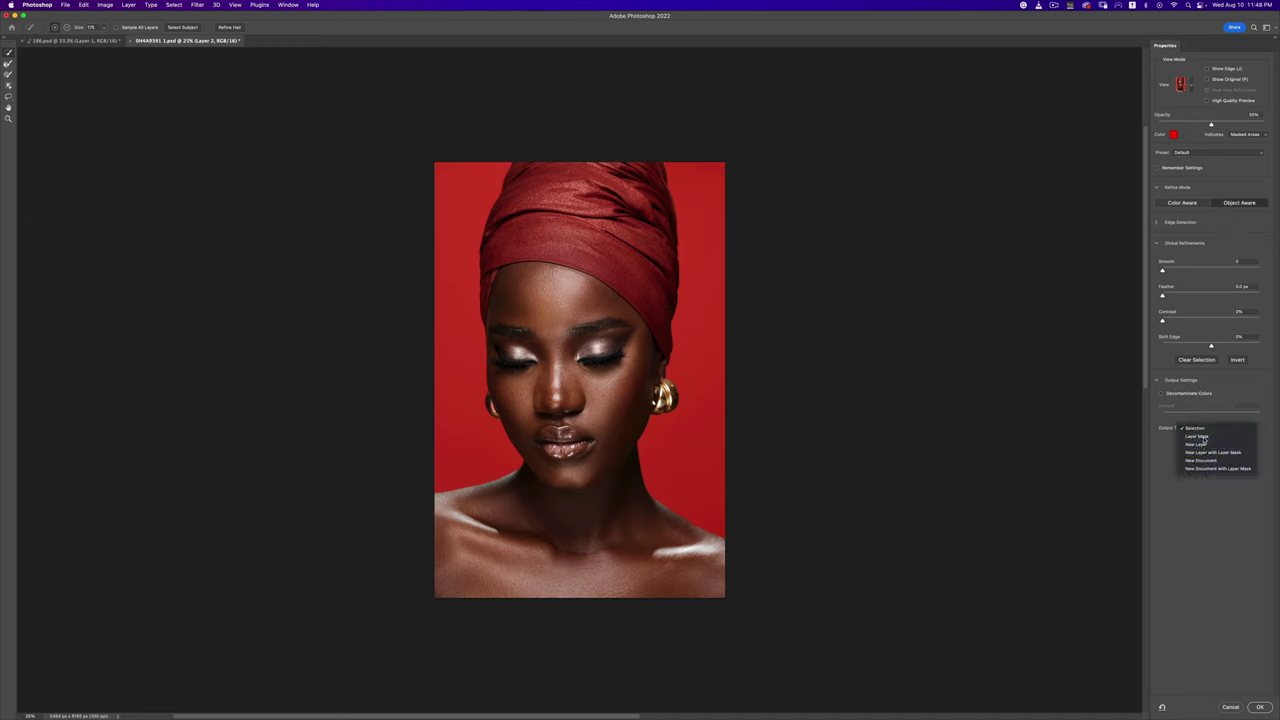
click(1205, 437)
click(1210, 427)
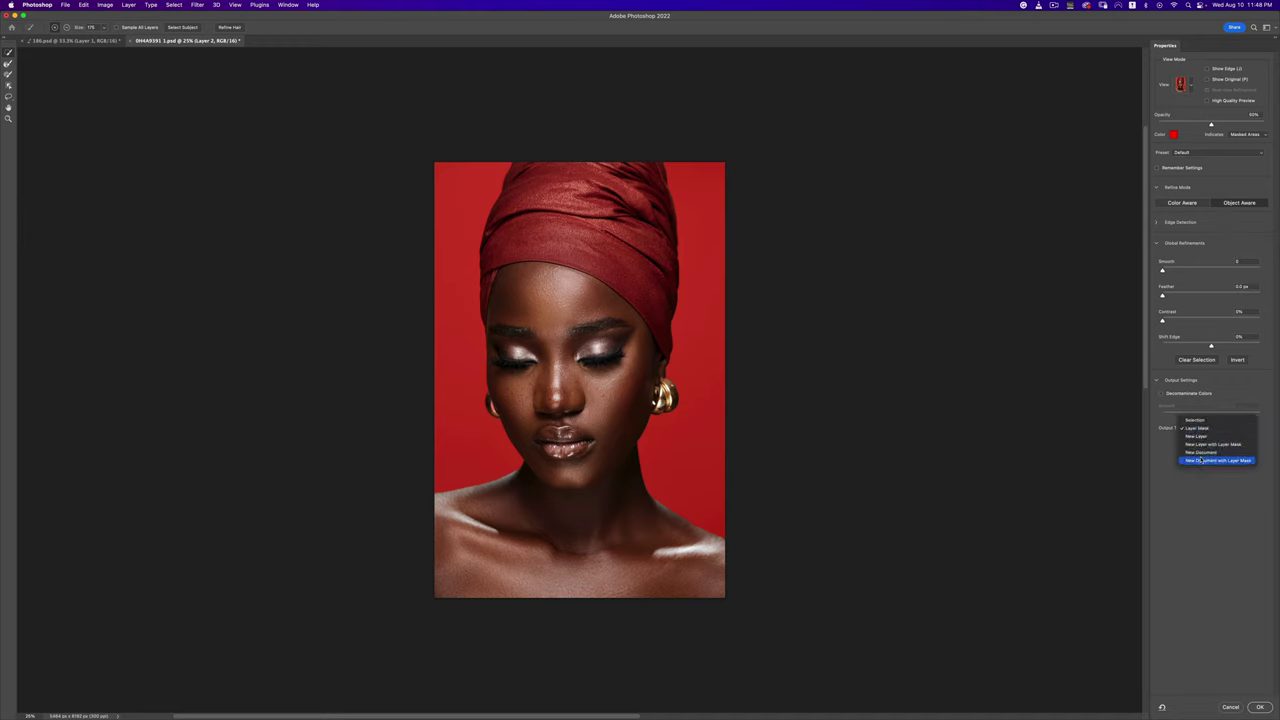
click(1207, 447)
click(1259, 707)
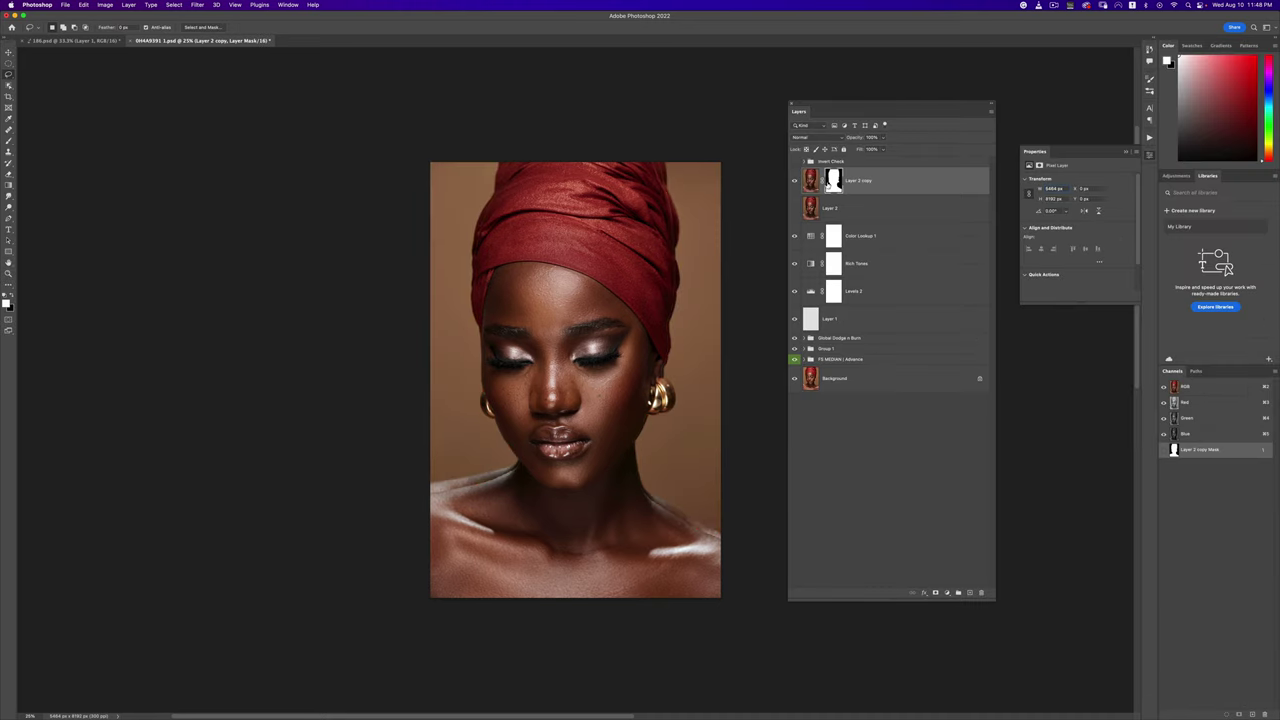
Step: Delete the mask from Layer 2 copy, show Layer 2 again and merge the copy into it
key(BackSpace)
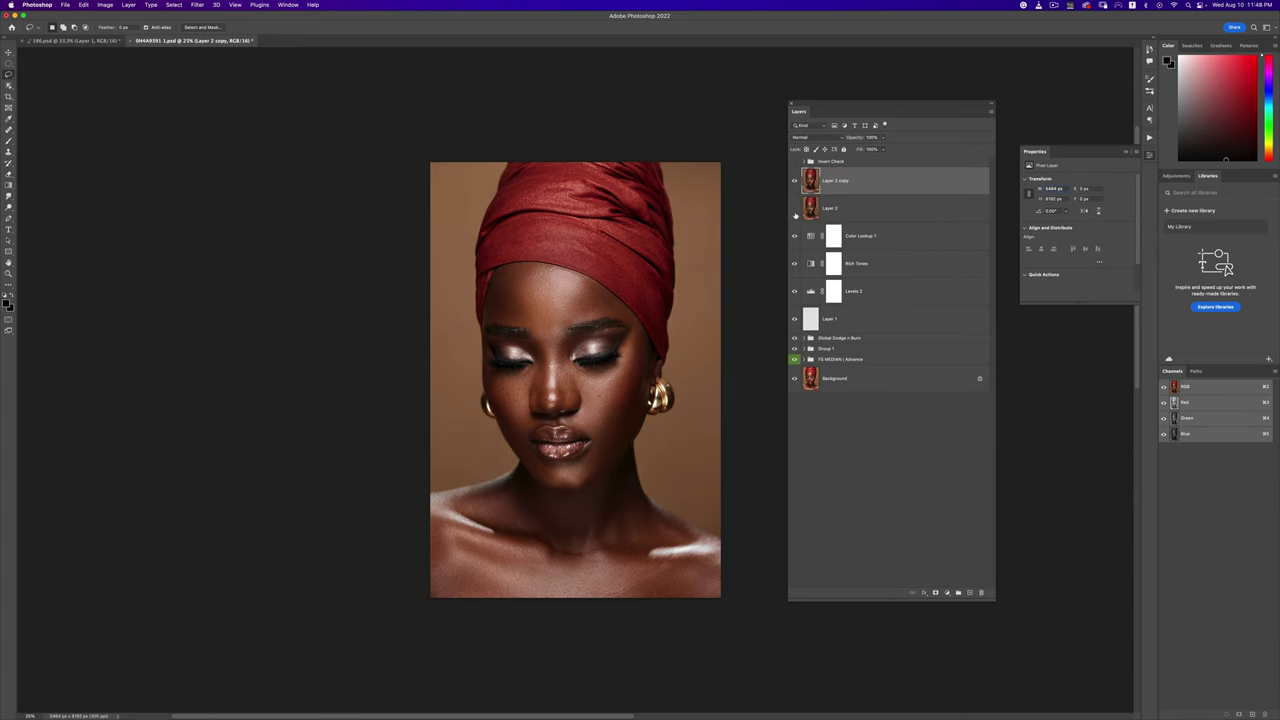
click(796, 211)
key(super+e)
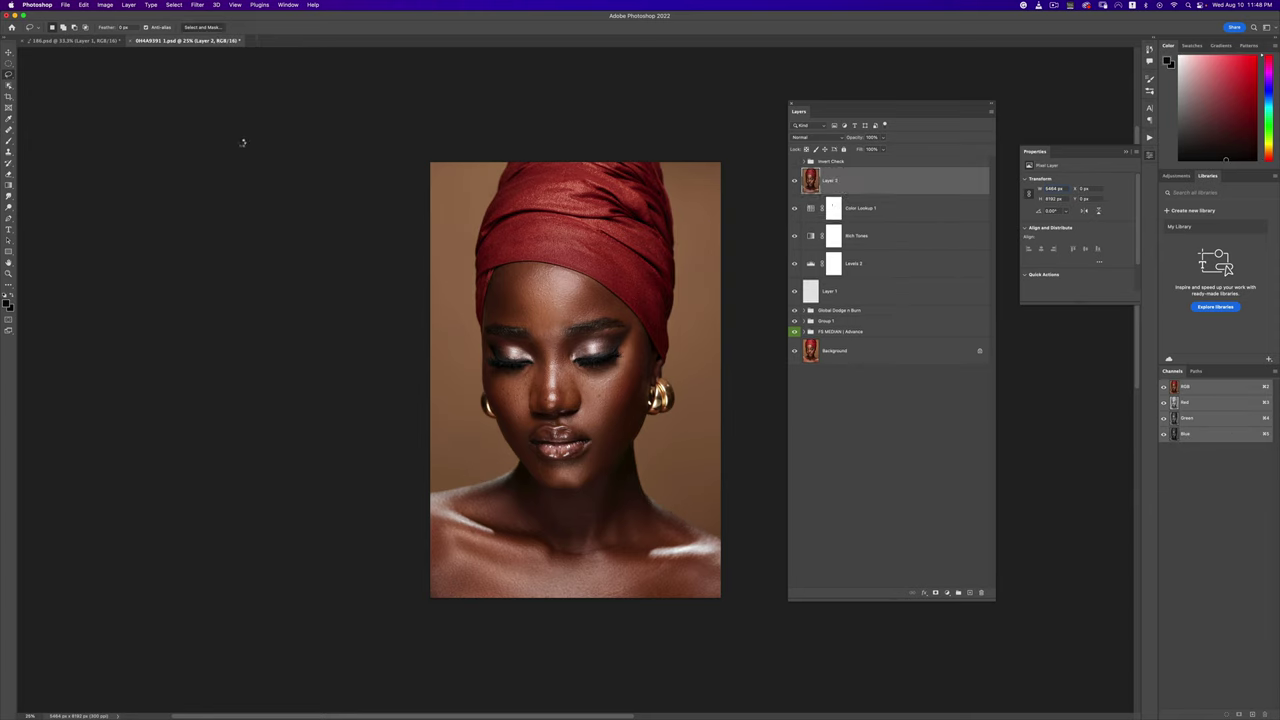
Step: Select the subject on Layer 2 in Select and Mask and output the selection as a Layer Mask
key(super+alt+r)
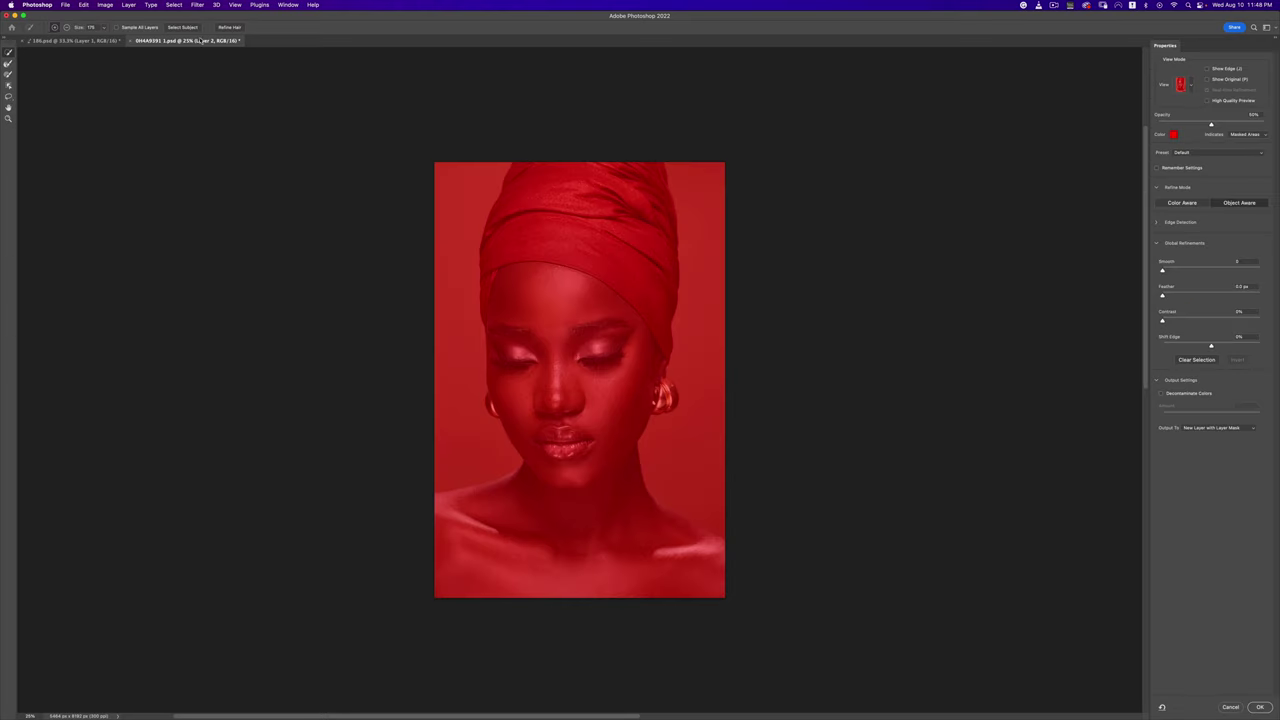
click(1200, 432)
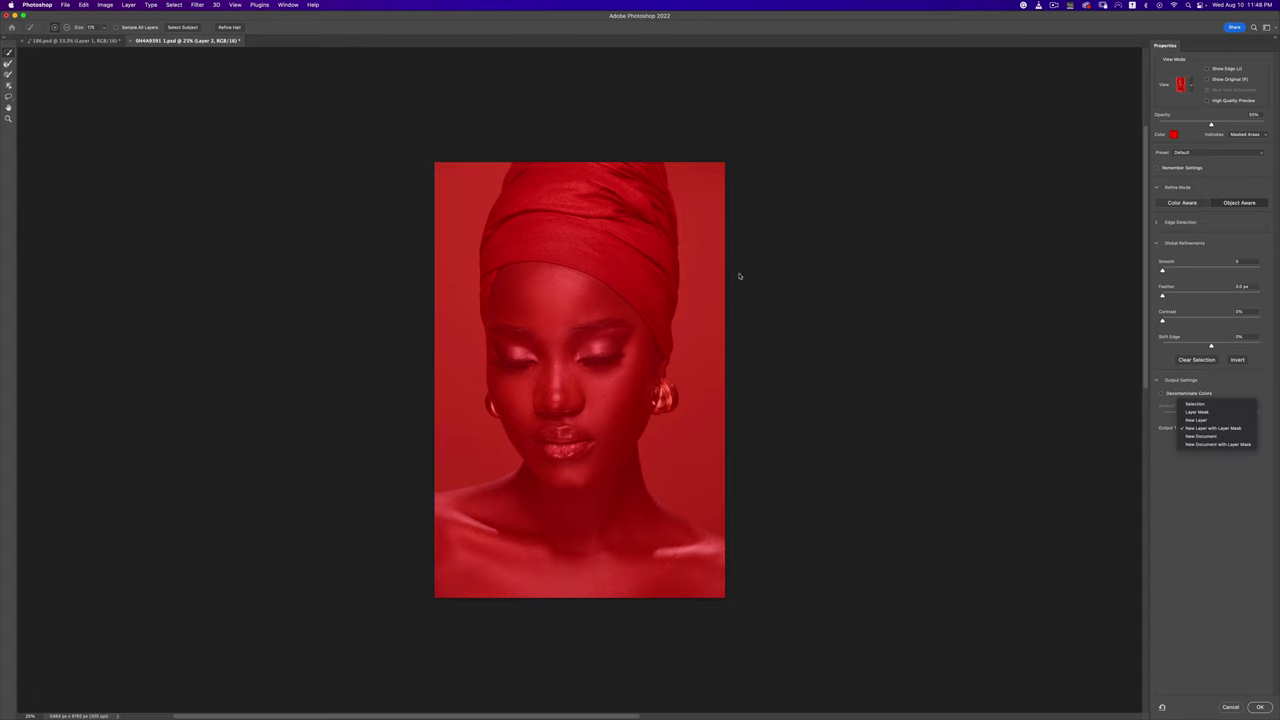
click(196, 30)
click(194, 30)
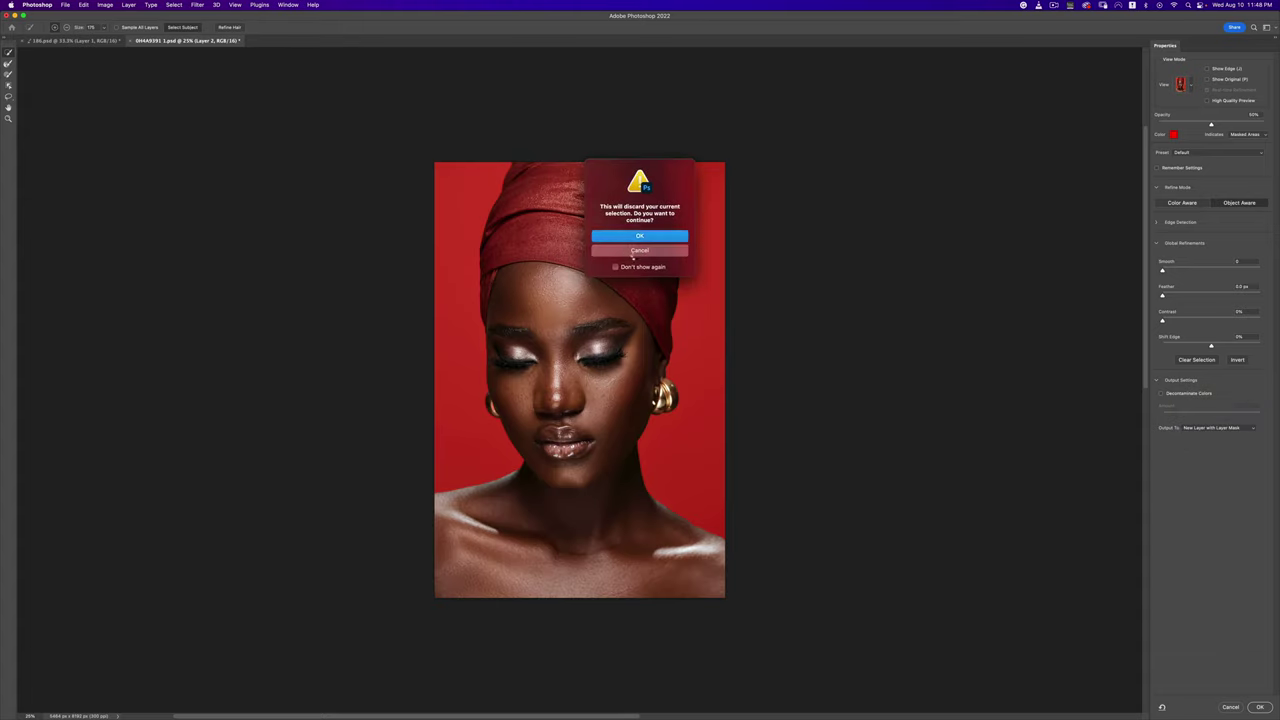
key(Return)
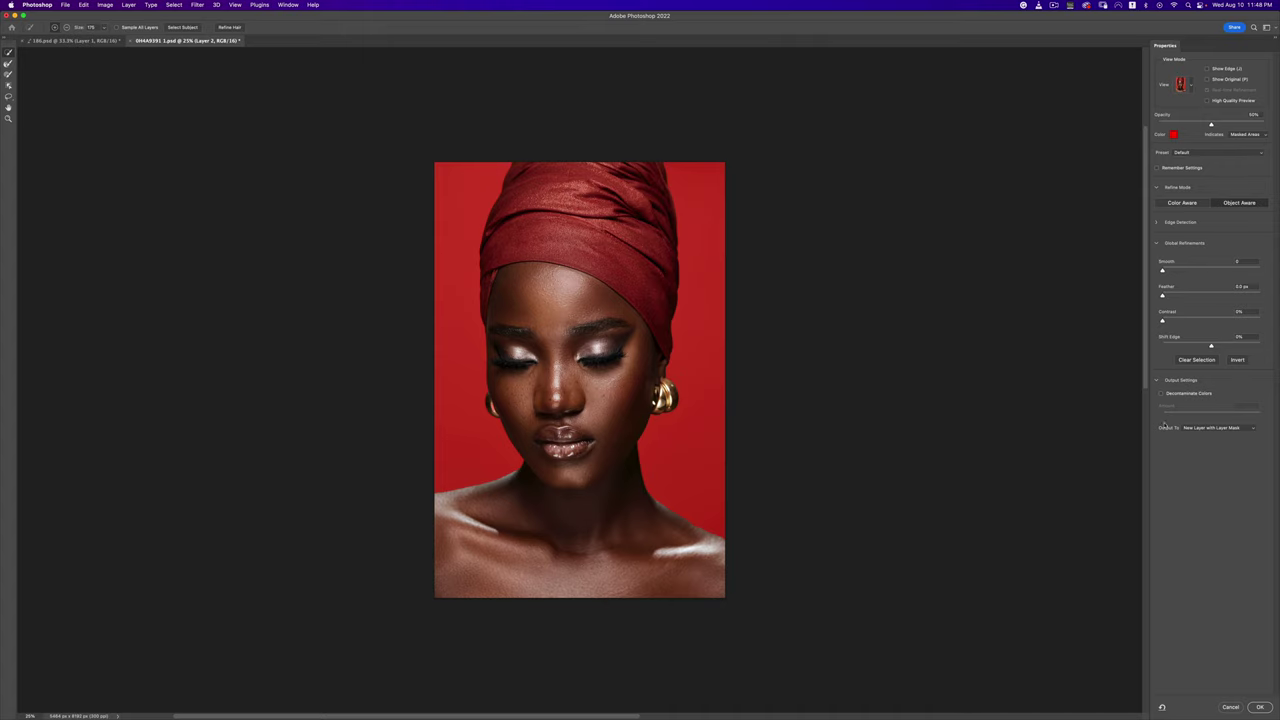
click(1188, 431)
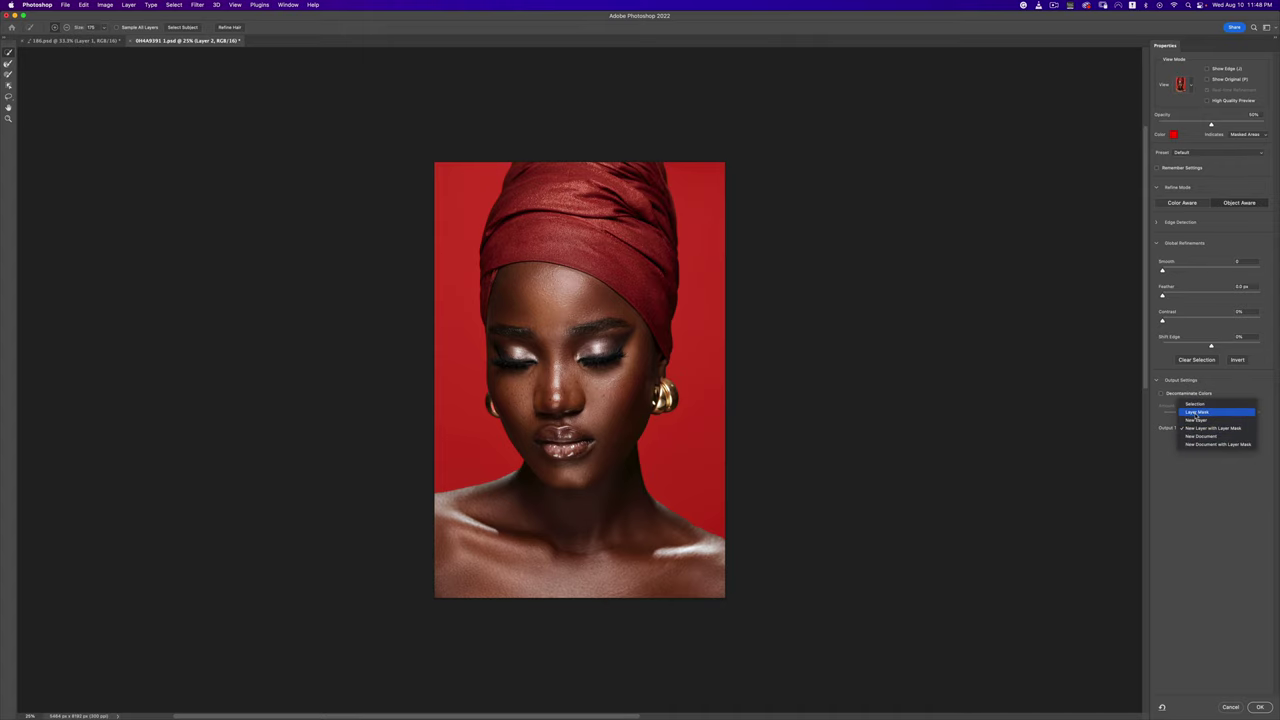
click(1200, 410)
click(1258, 706)
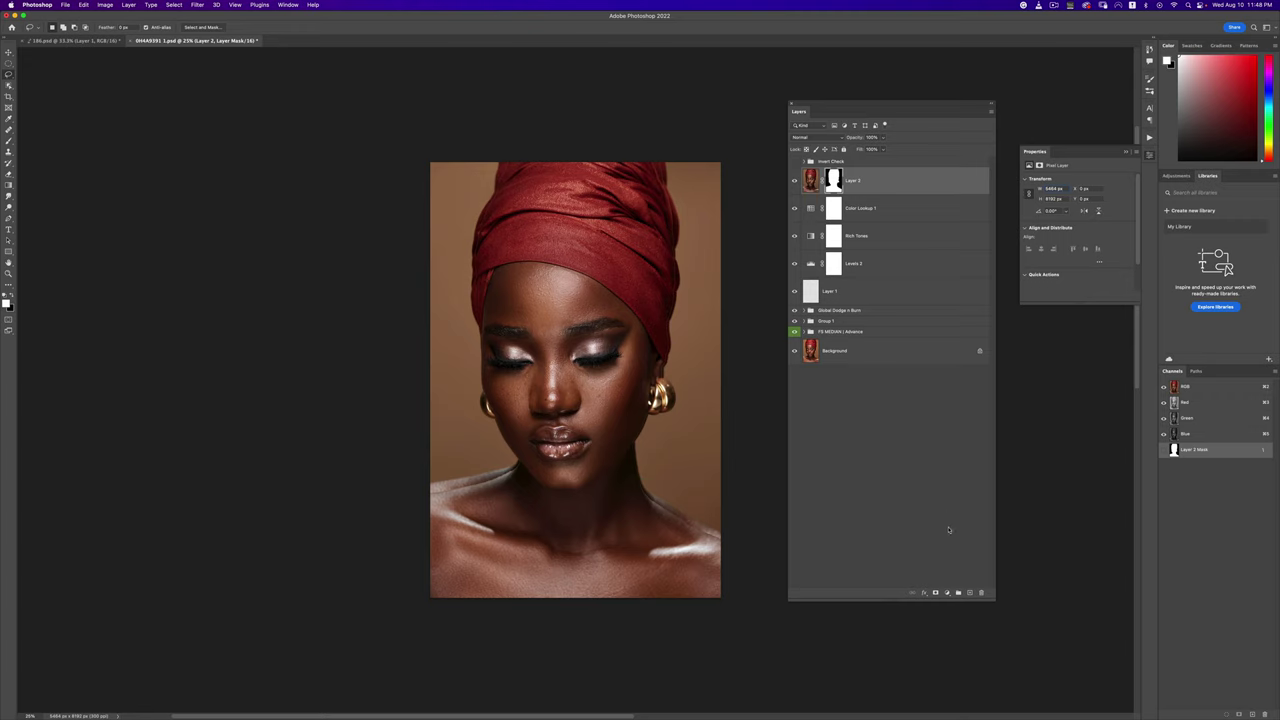
Step: Add a Curves adjustment layer above Layer 2
click(947, 593)
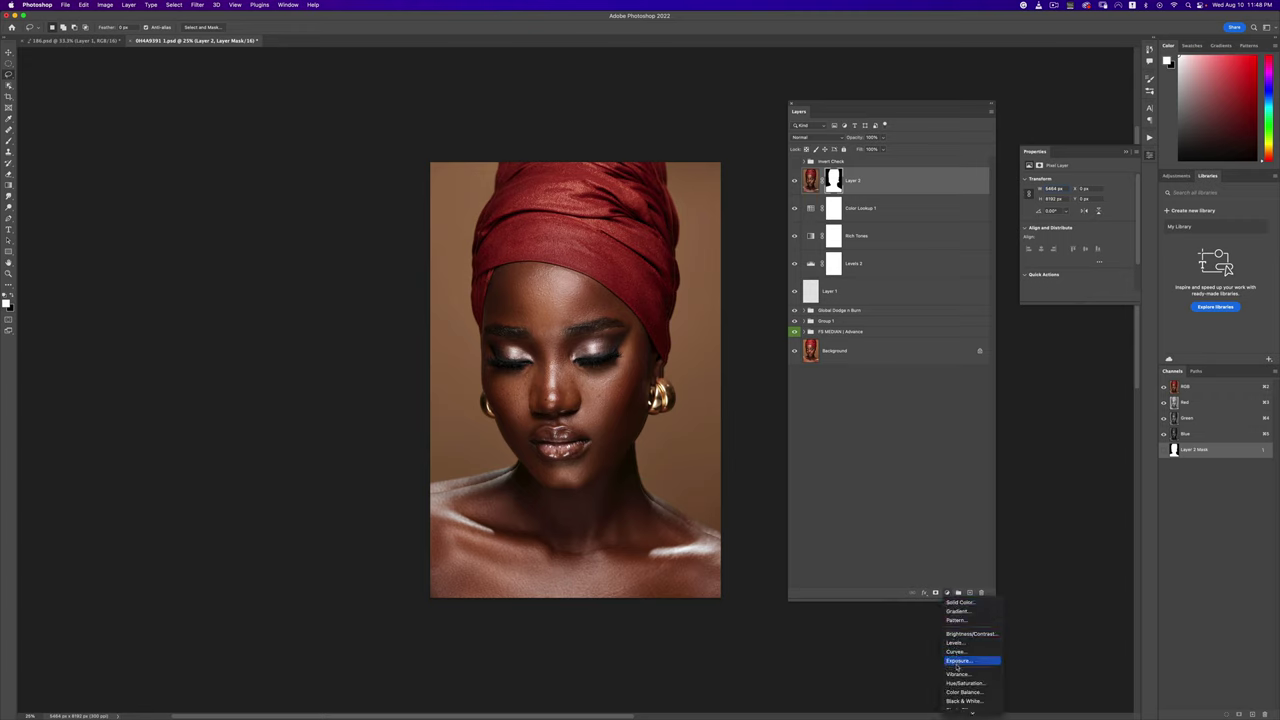
mouse_move(956, 708)
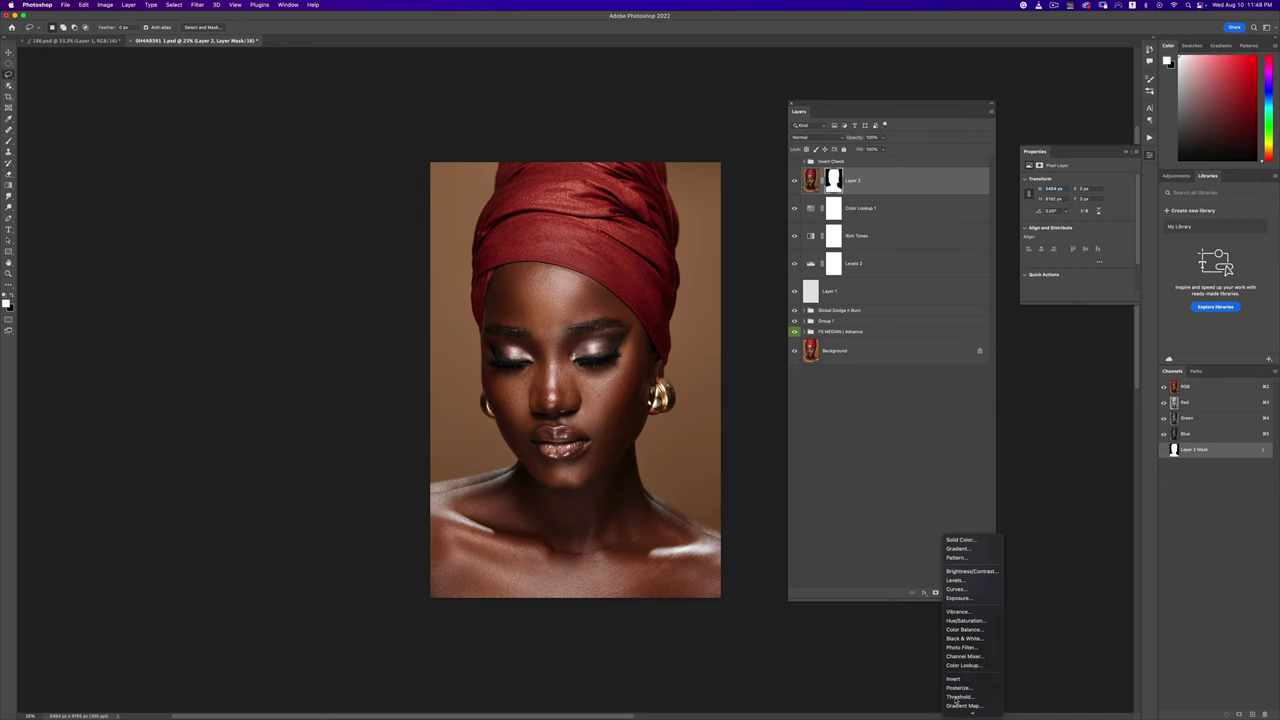
click(956, 590)
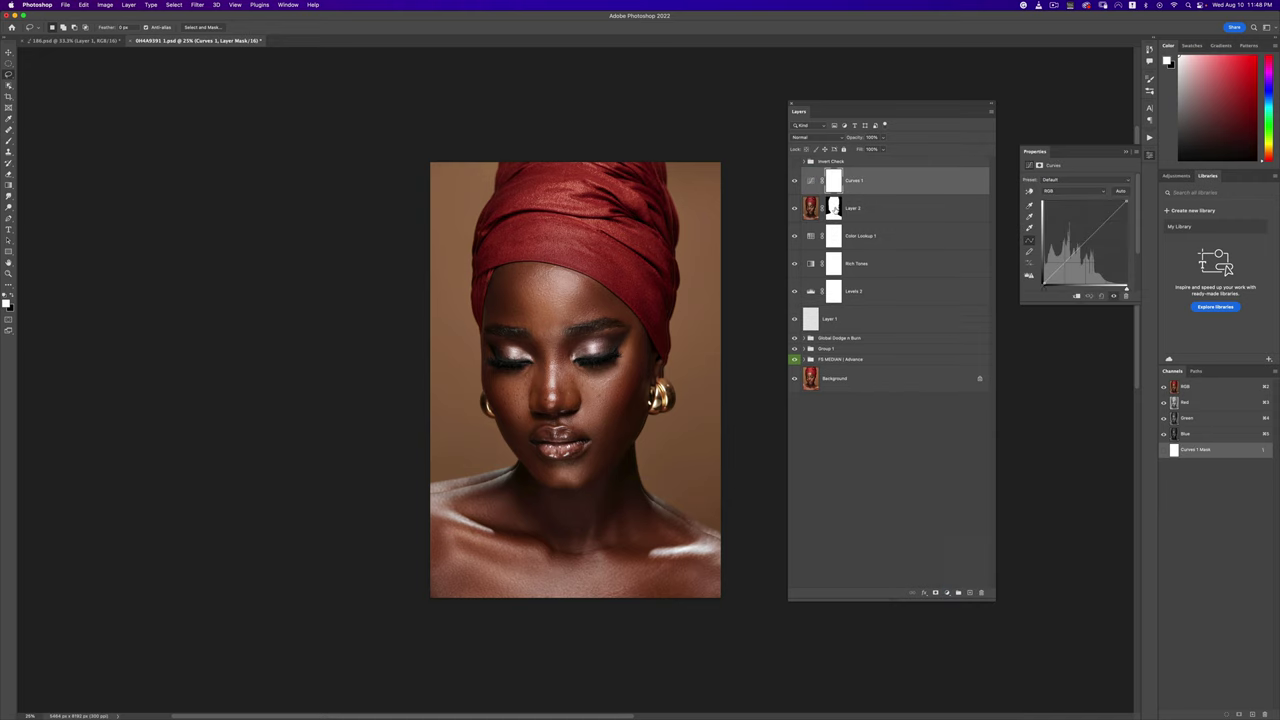
Step: Replace the Curves 1 mask with a copy of Layer 2's subject mask, and delete the mask from Layer 2
drag(834, 210, 834, 181)
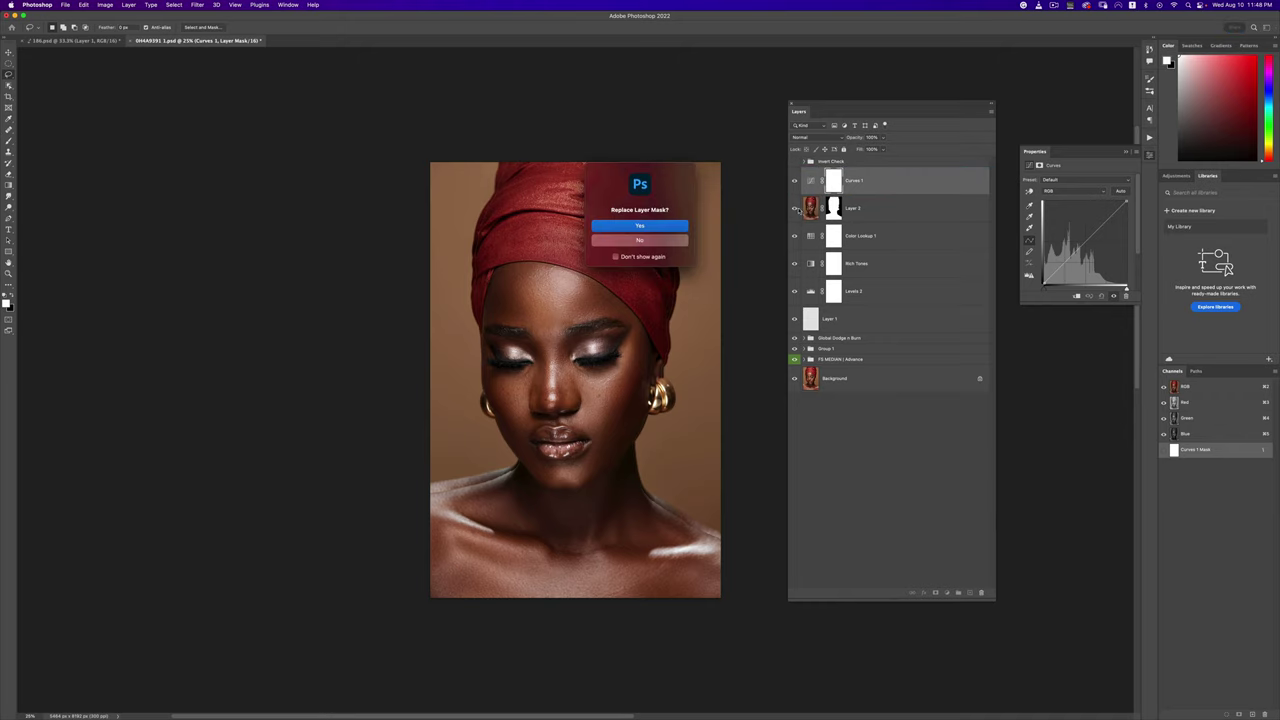
click(662, 229)
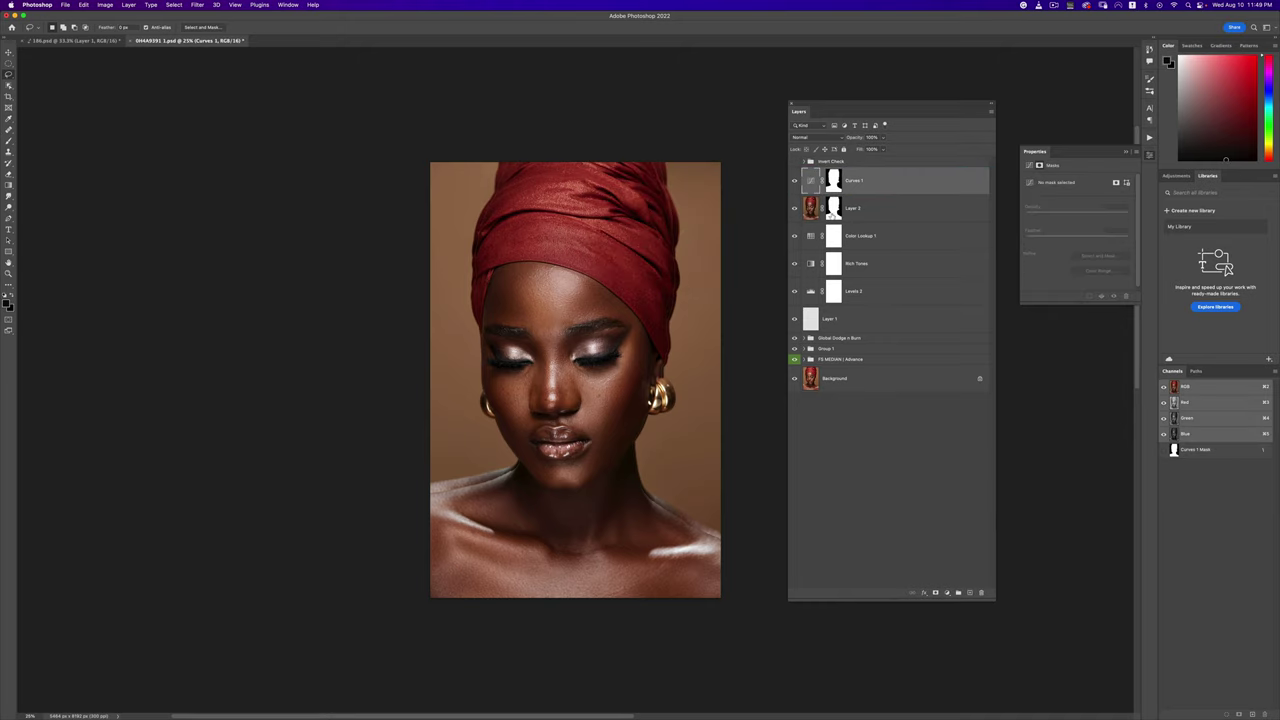
right_click(834, 213)
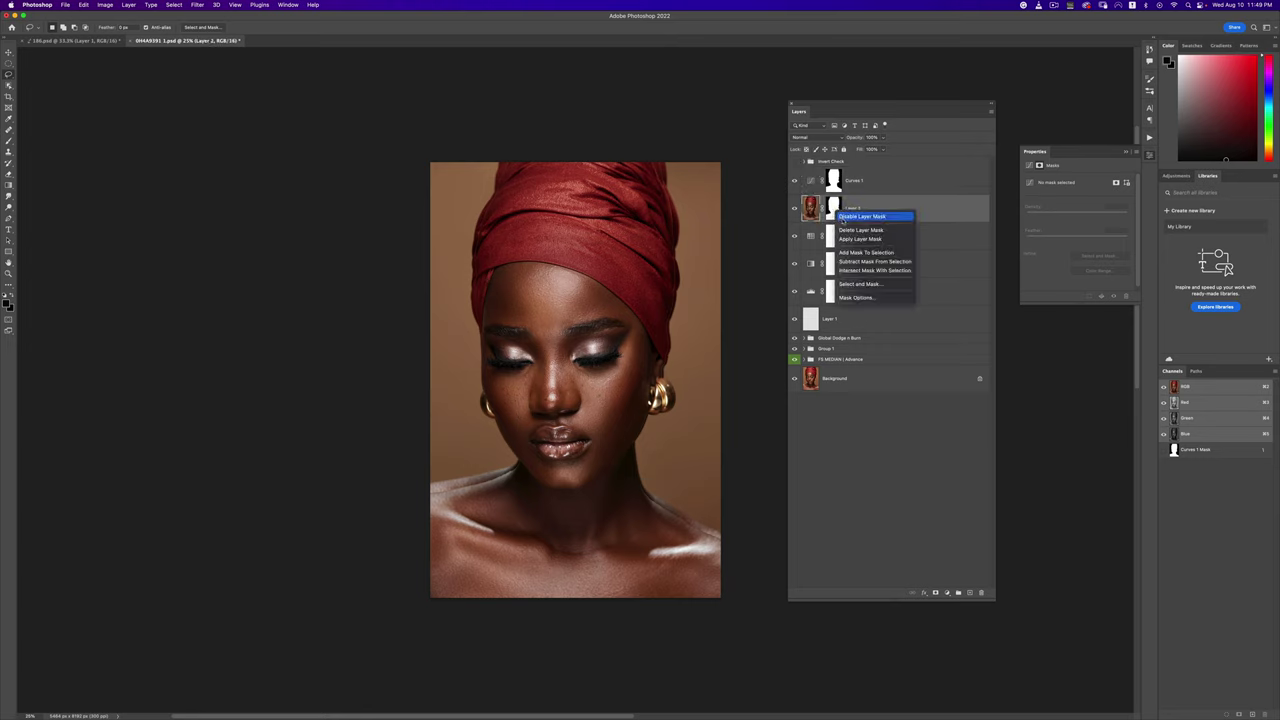
click(848, 230)
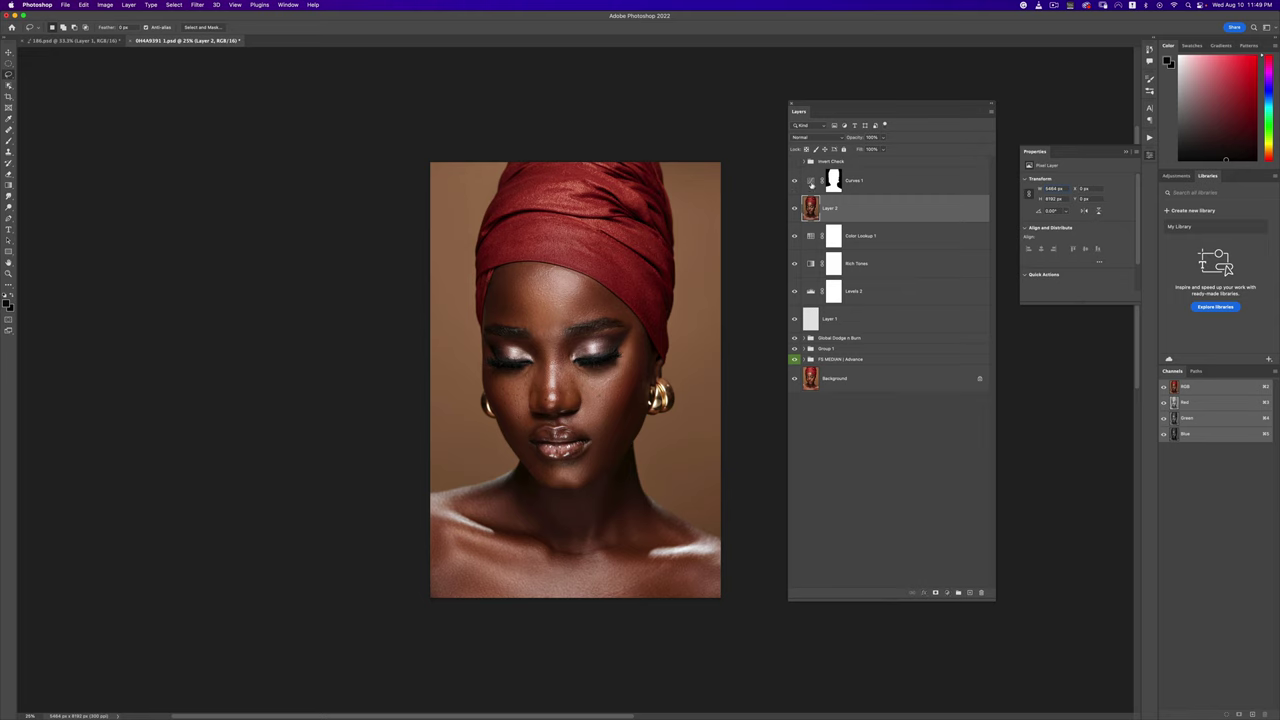
Step: Lower the midtones of the Curves 1 curve and invert its mask so only the background darkens
click(811, 181)
drag(1079, 243, 1082, 255)
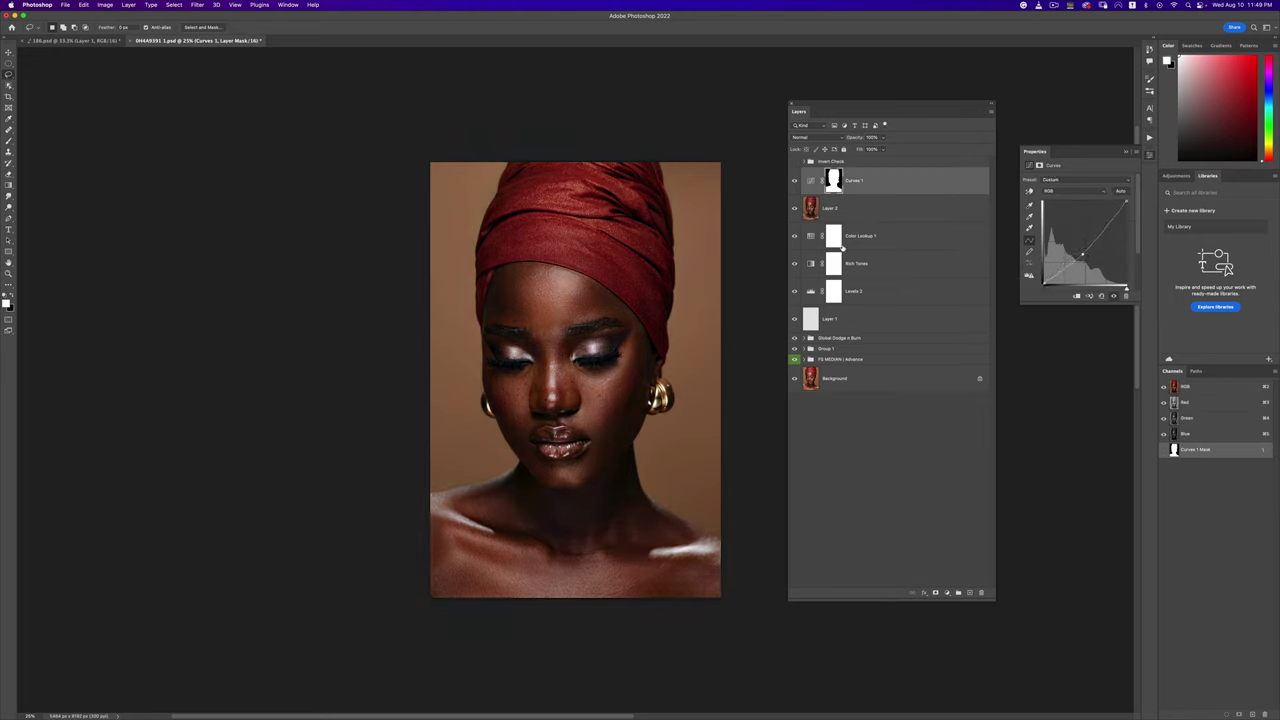
key(super+i)
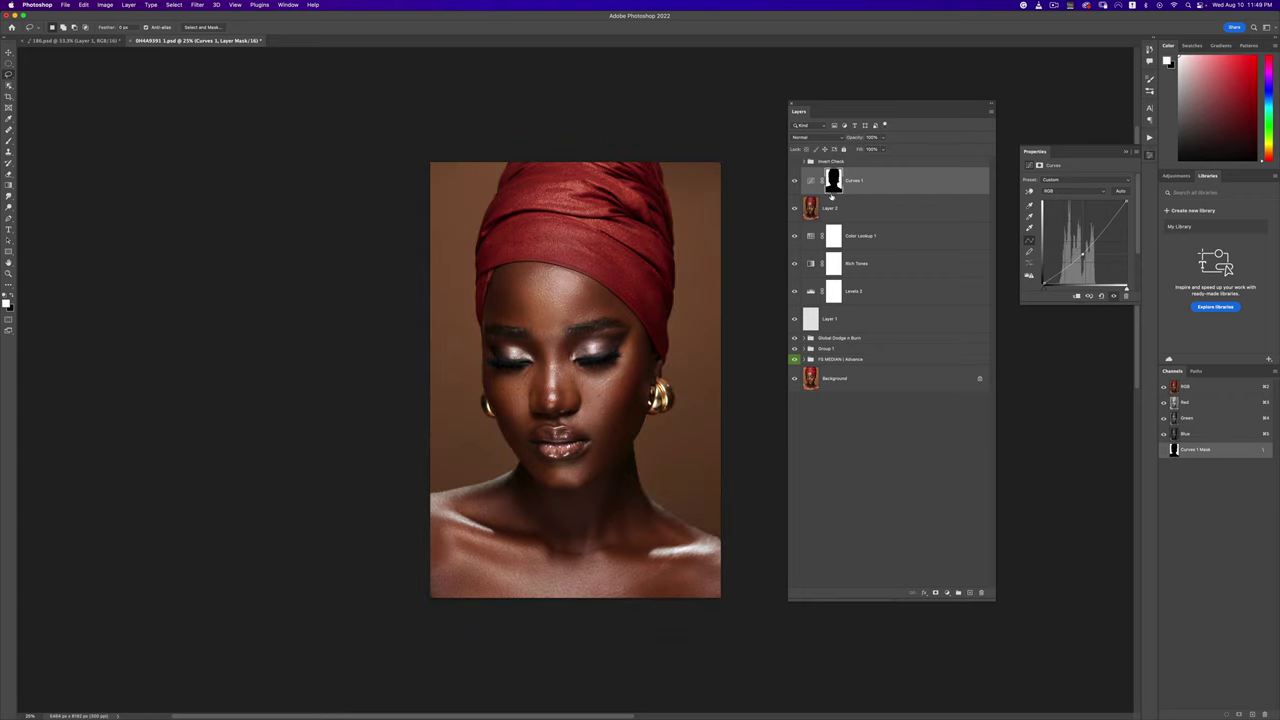
drag(1077, 253, 1083, 258)
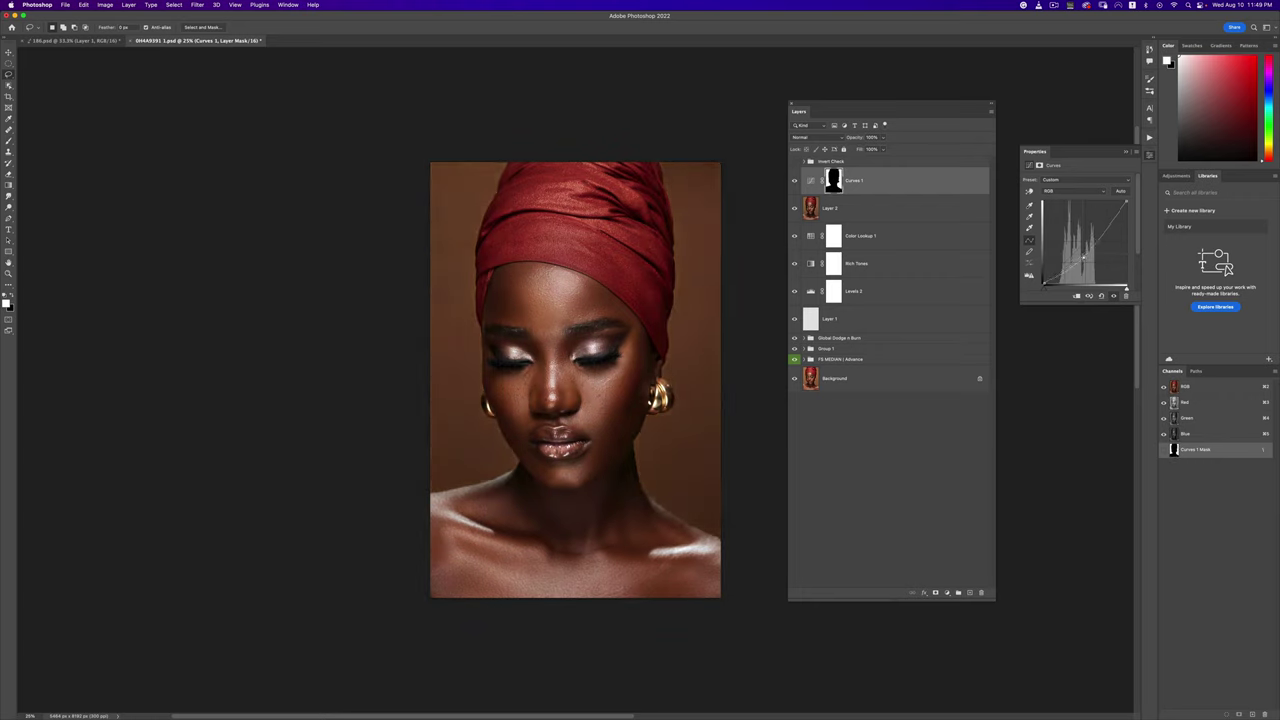
Step: Paint black with a large soft brush on the Curves 1 mask around the subject, keeping the darkening toward the background's outer edges
click(9, 141)
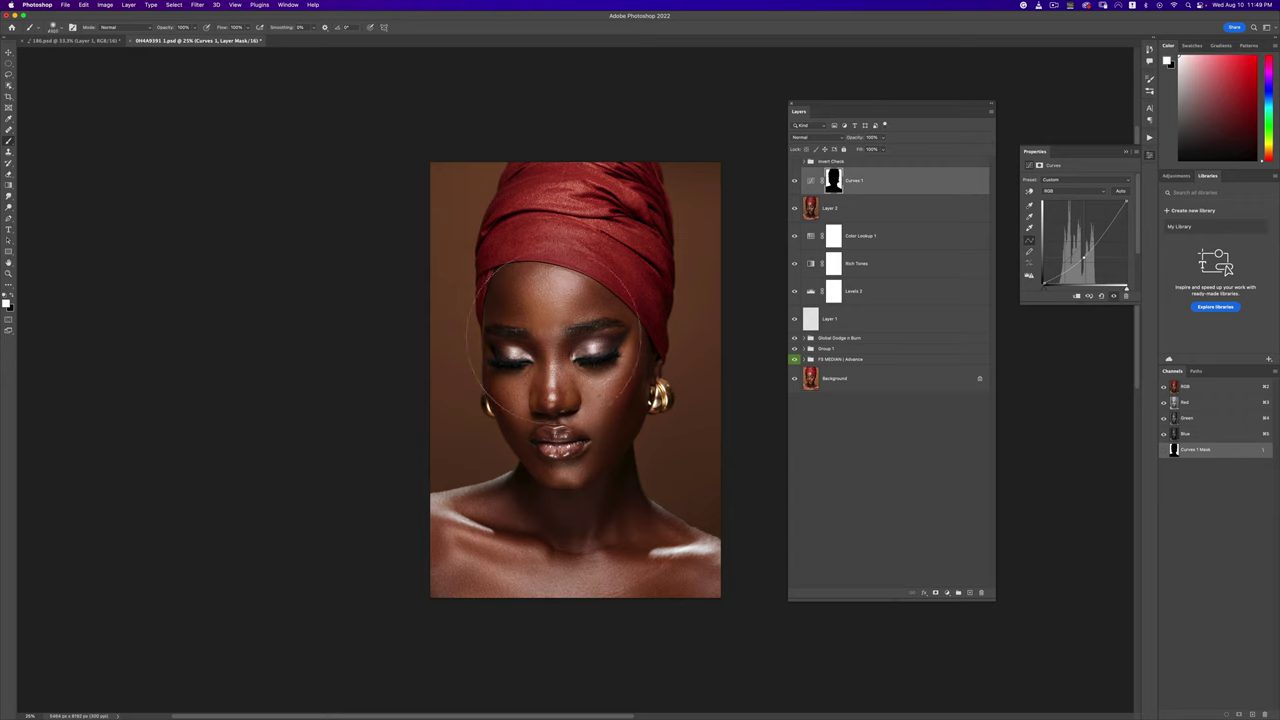
key(x)
click(578, 368)
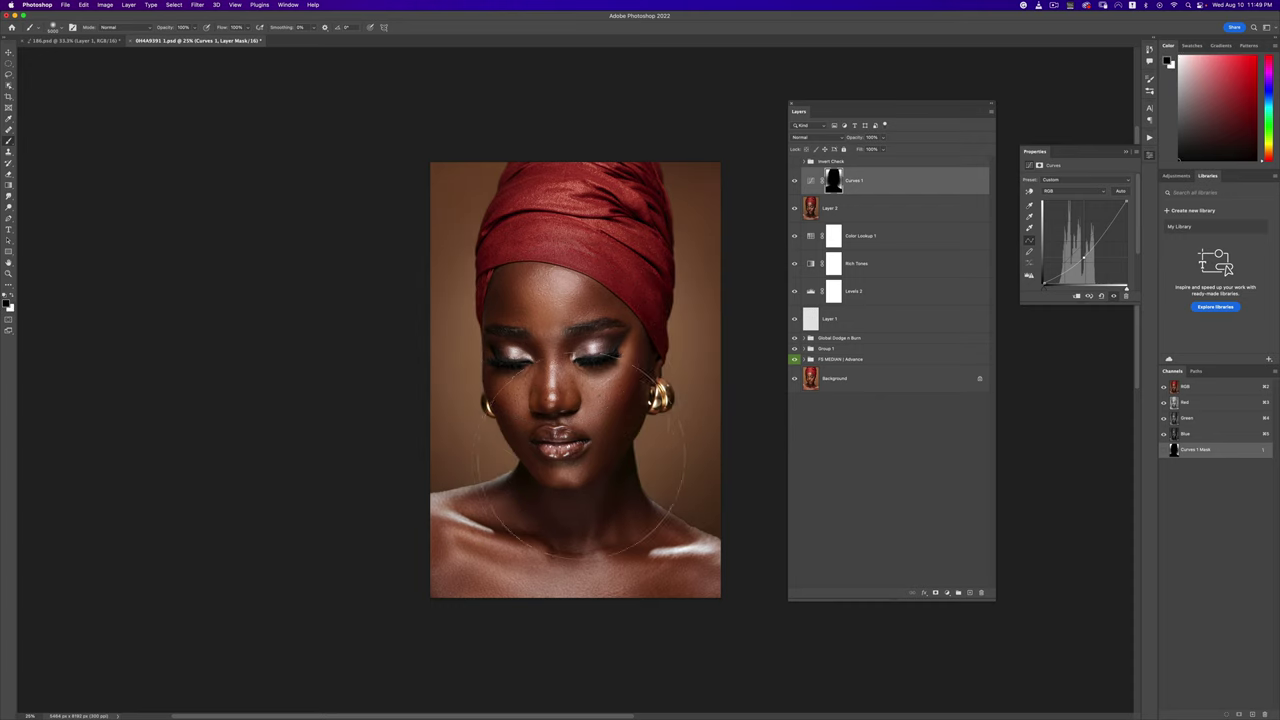
click(591, 438)
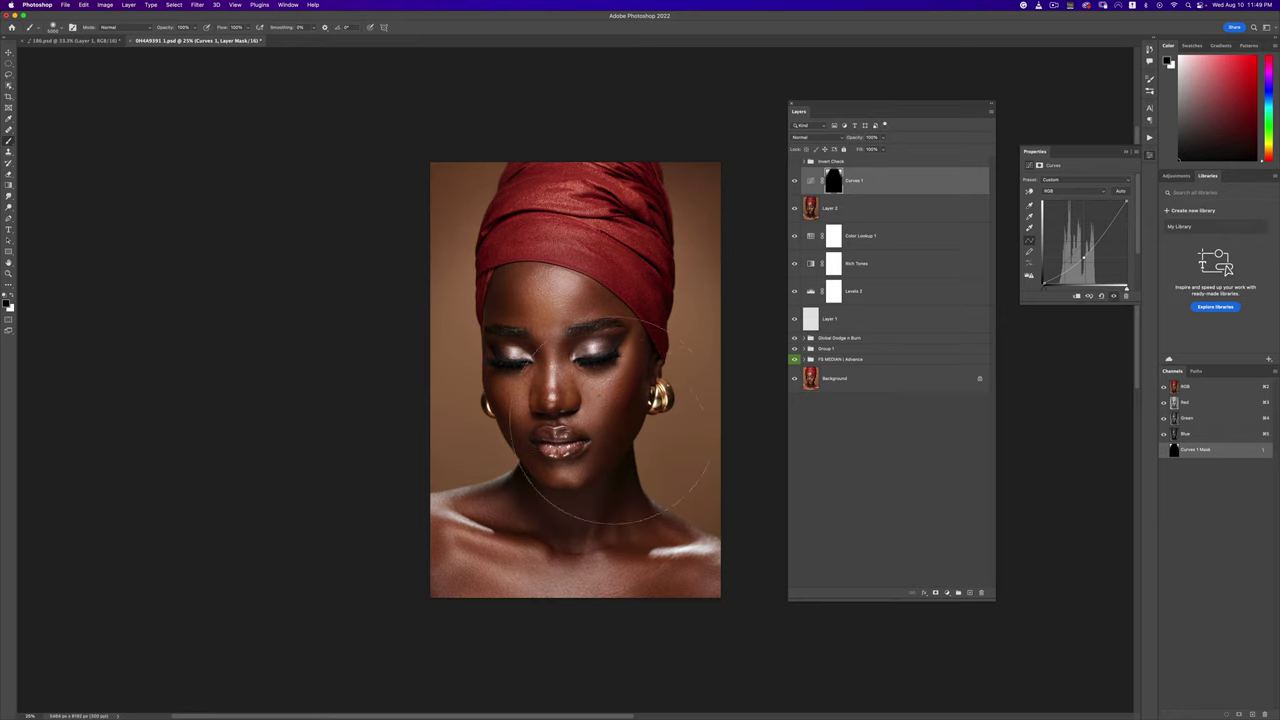
Step: Compare the graded portrait with the original Background layer by toggling the visibility of all other layers
key(z)
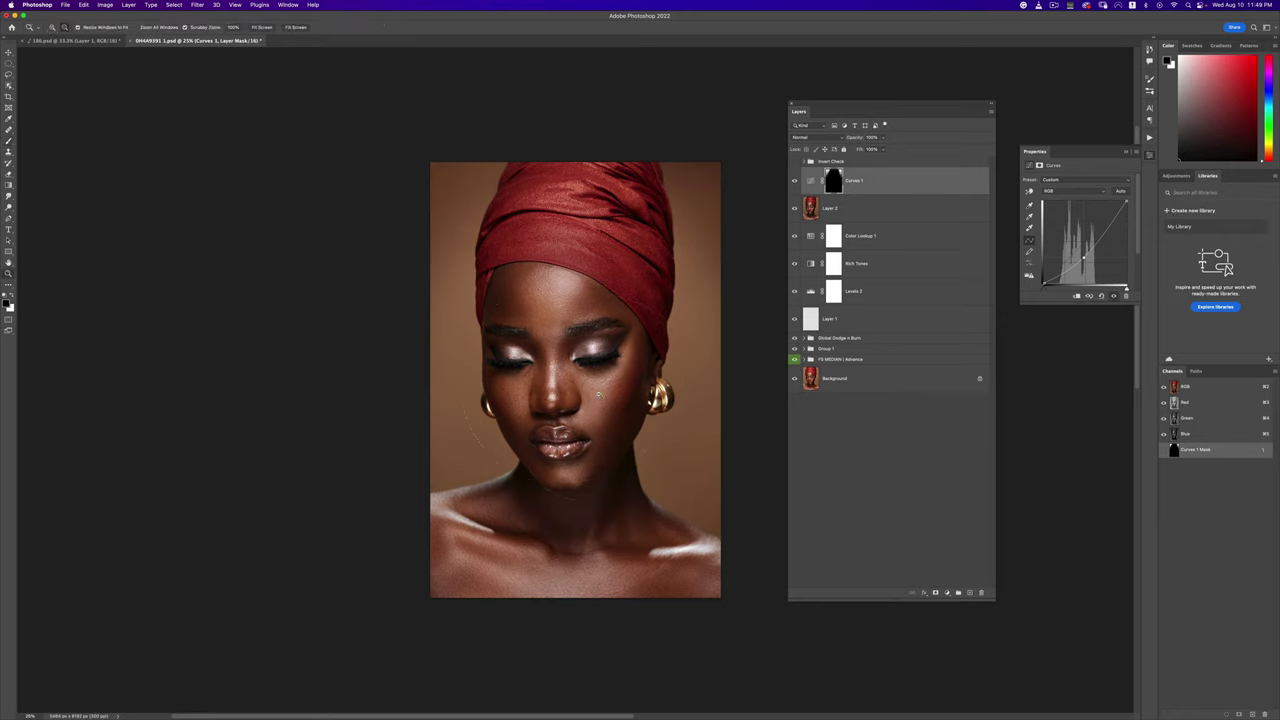
alt+click(594, 397)
key(b)
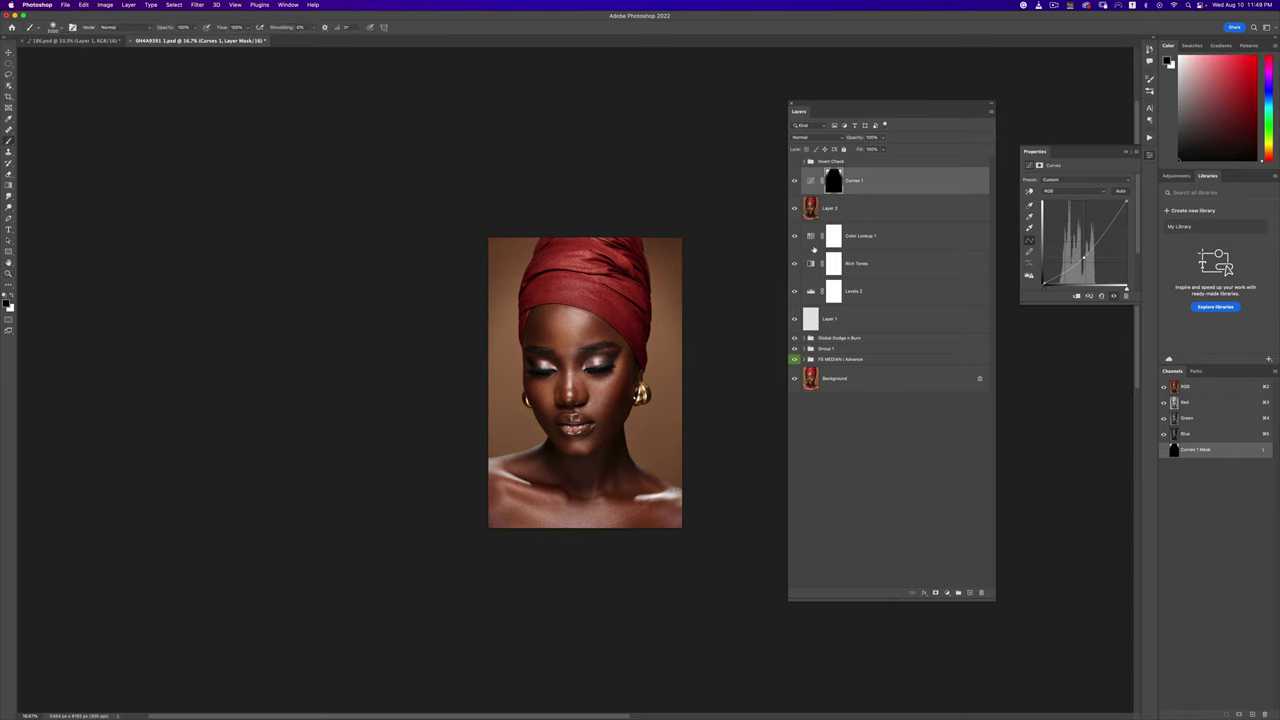
alt+click(797, 385)
alt+click(797, 385)
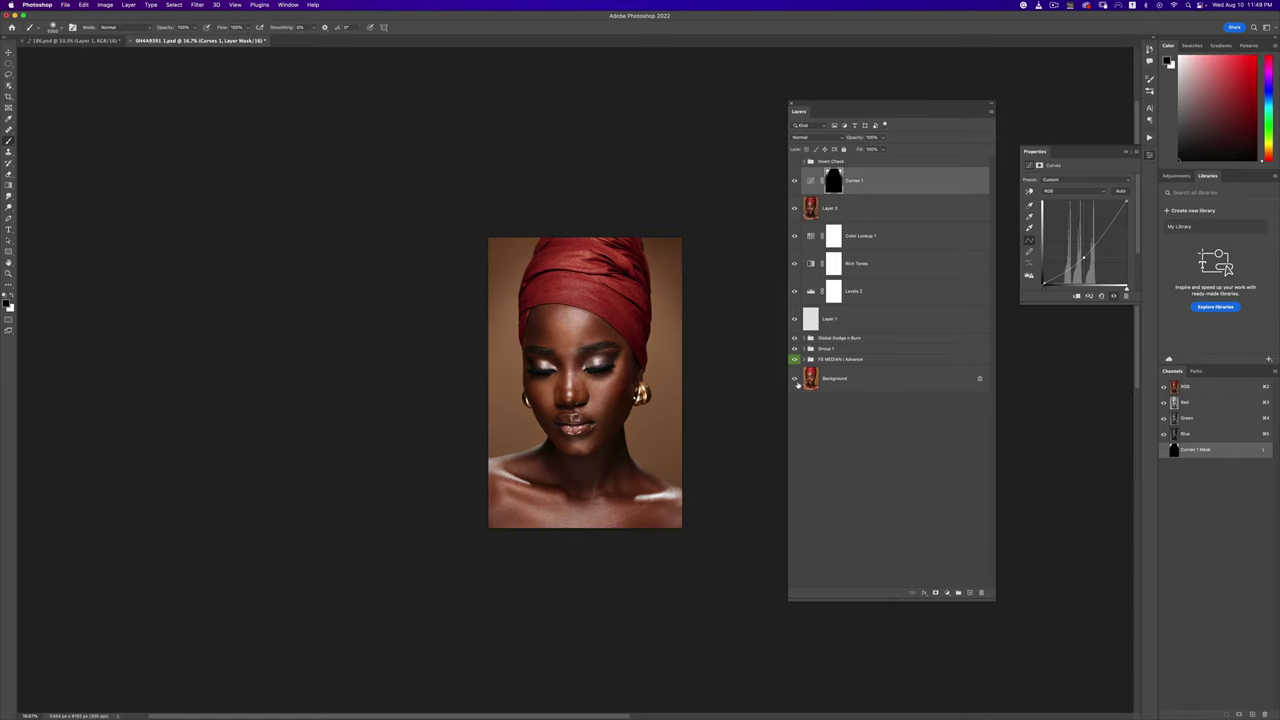
alt+click(797, 384)
alt+click(797, 384)
key(z)
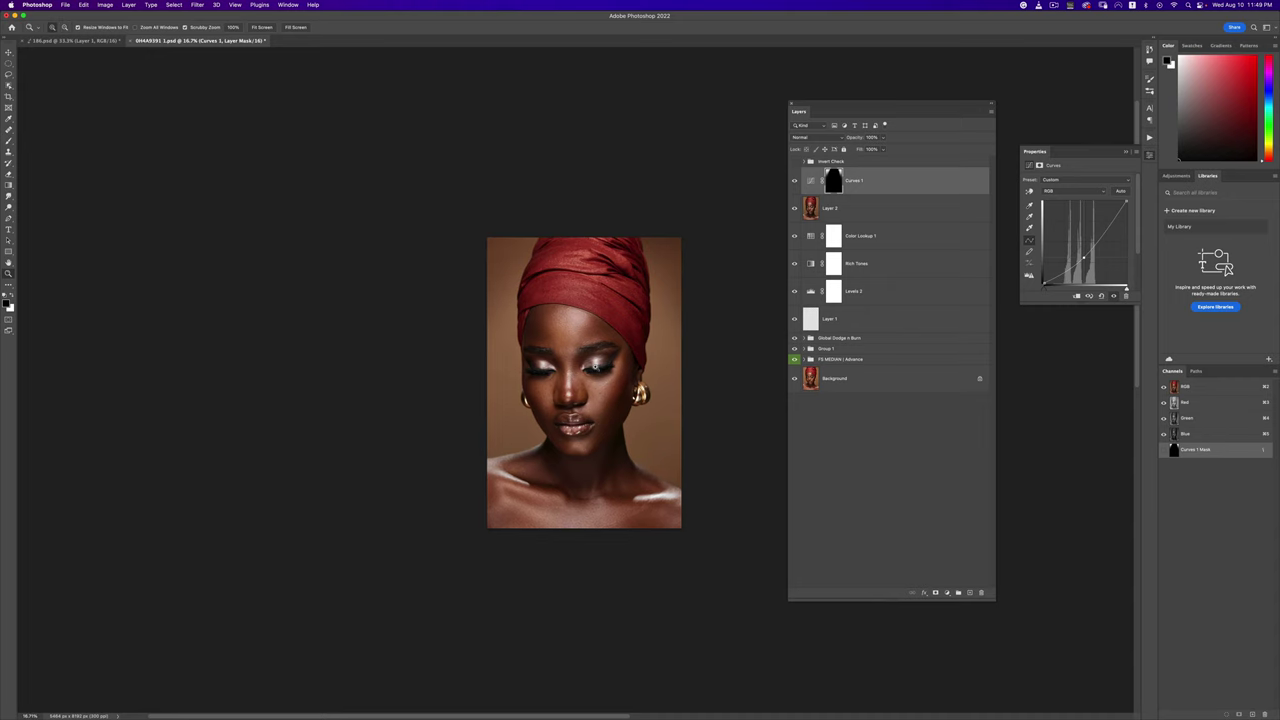
click(594, 360)
click(591, 360)
key(b)
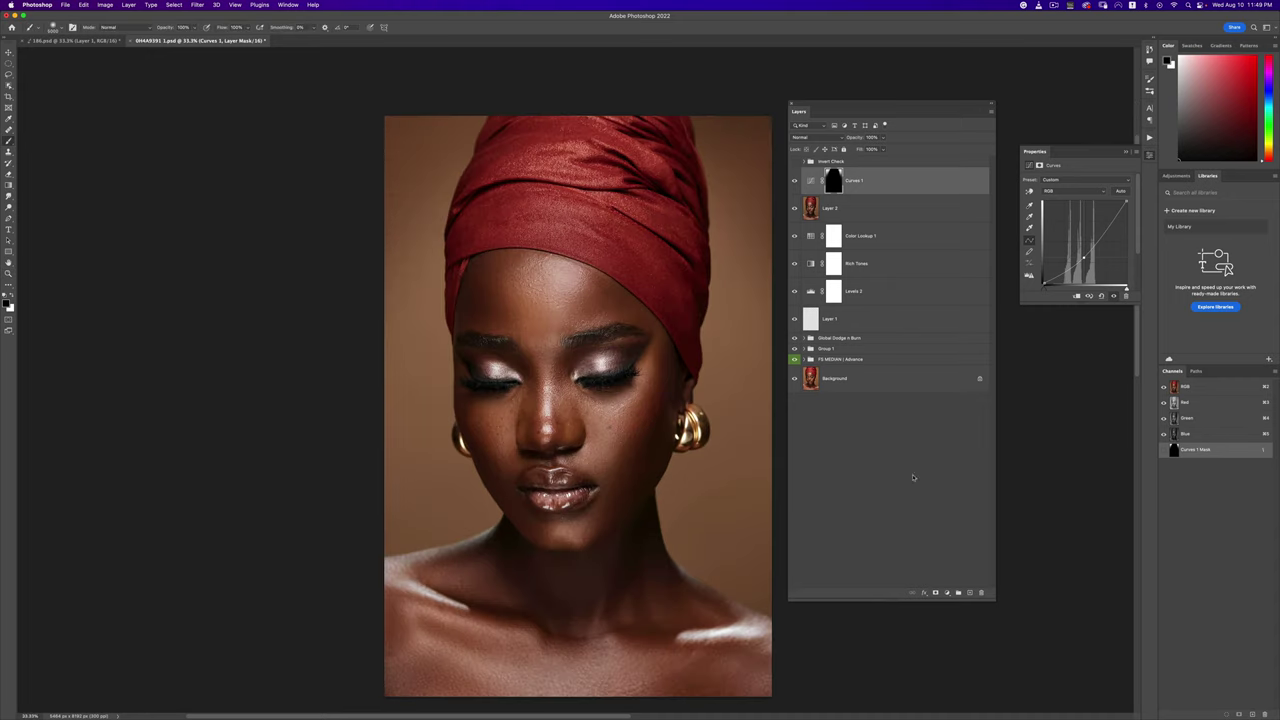
Step: Add a second Curves adjustment layer above Curves 1 and slightly raise its midtones
click(8, 52)
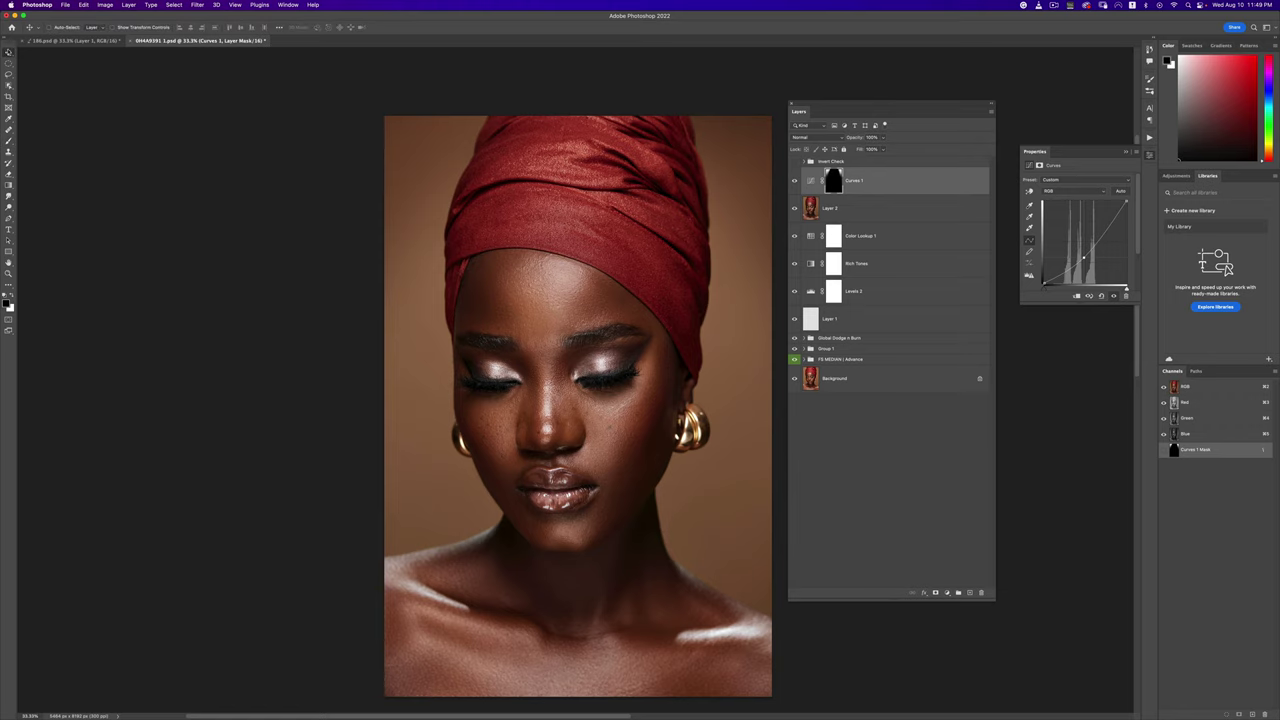
click(948, 591)
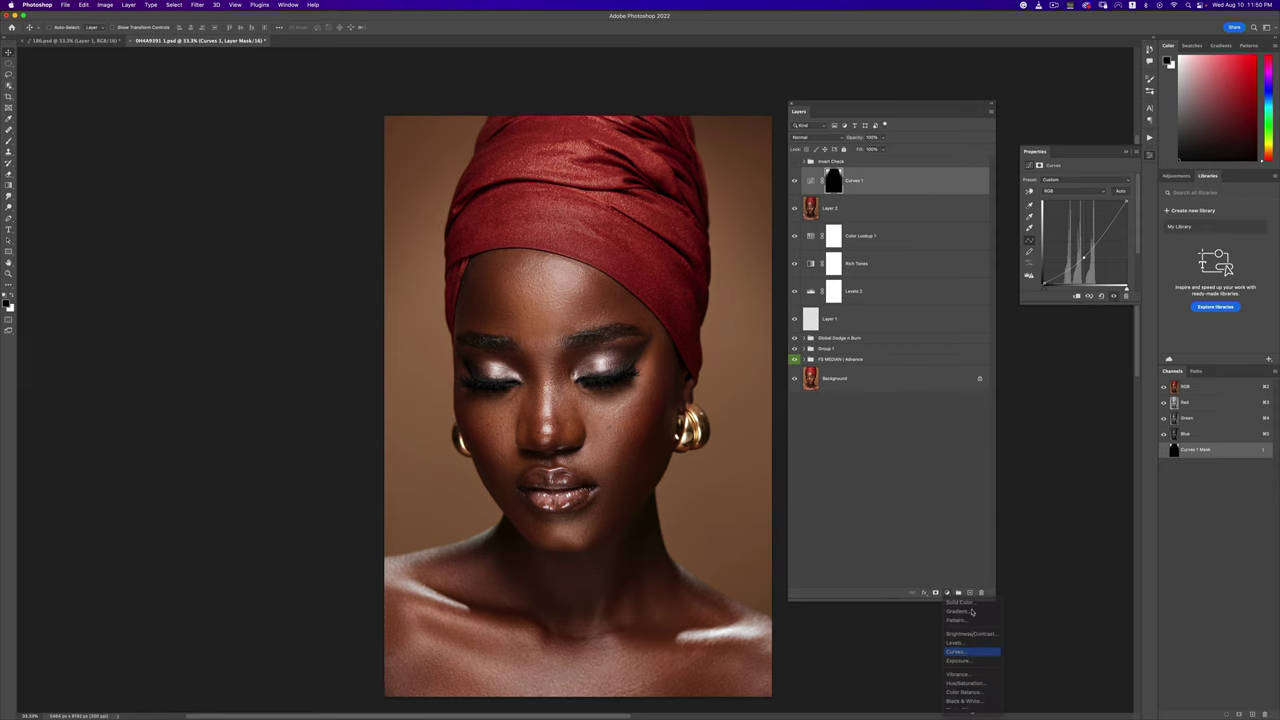
click(956, 651)
drag(1082, 246, 1080, 243)
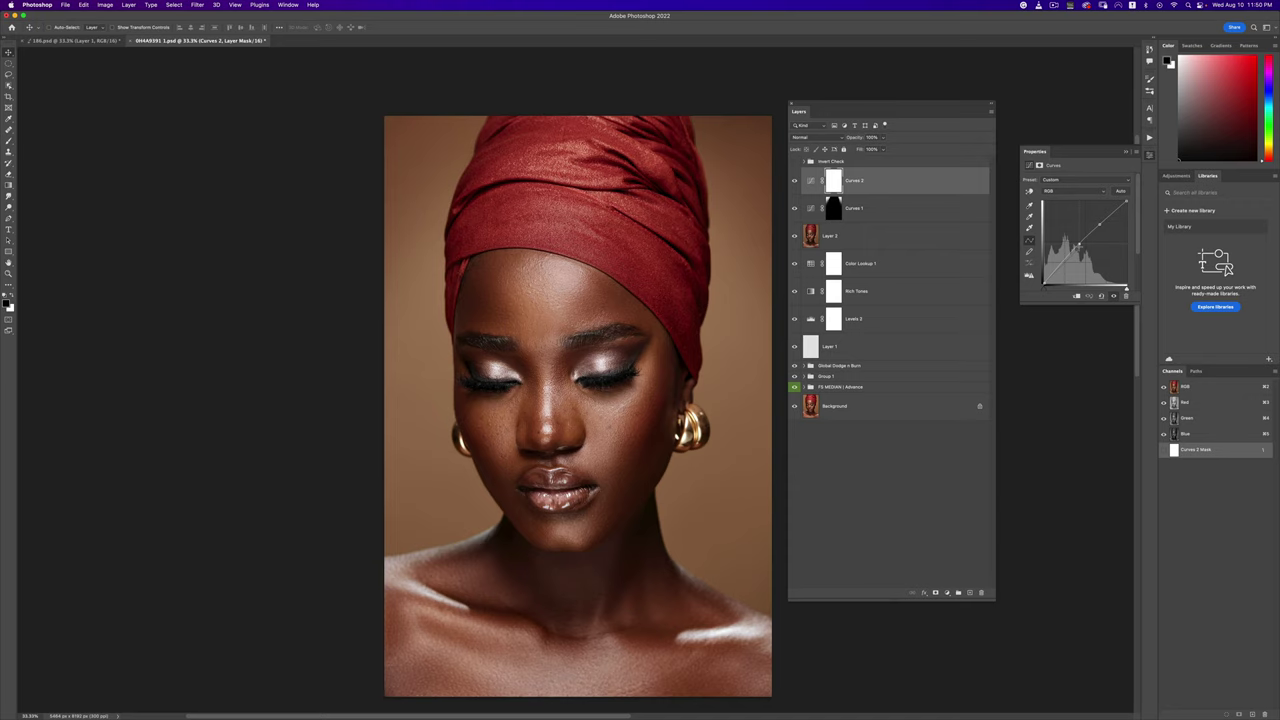
Step: Delete the Curves 2 adjustment layer
key(z)
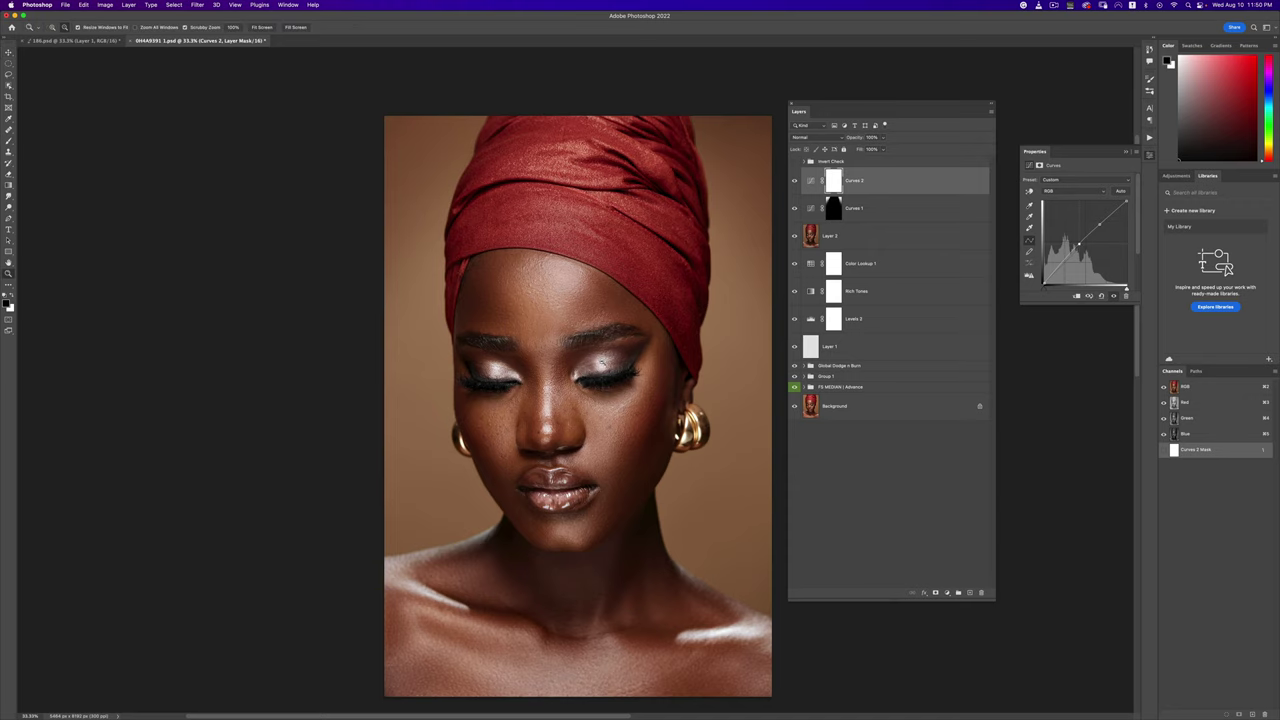
alt+click(603, 366)
click(603, 366)
click(603, 366)
key(v)
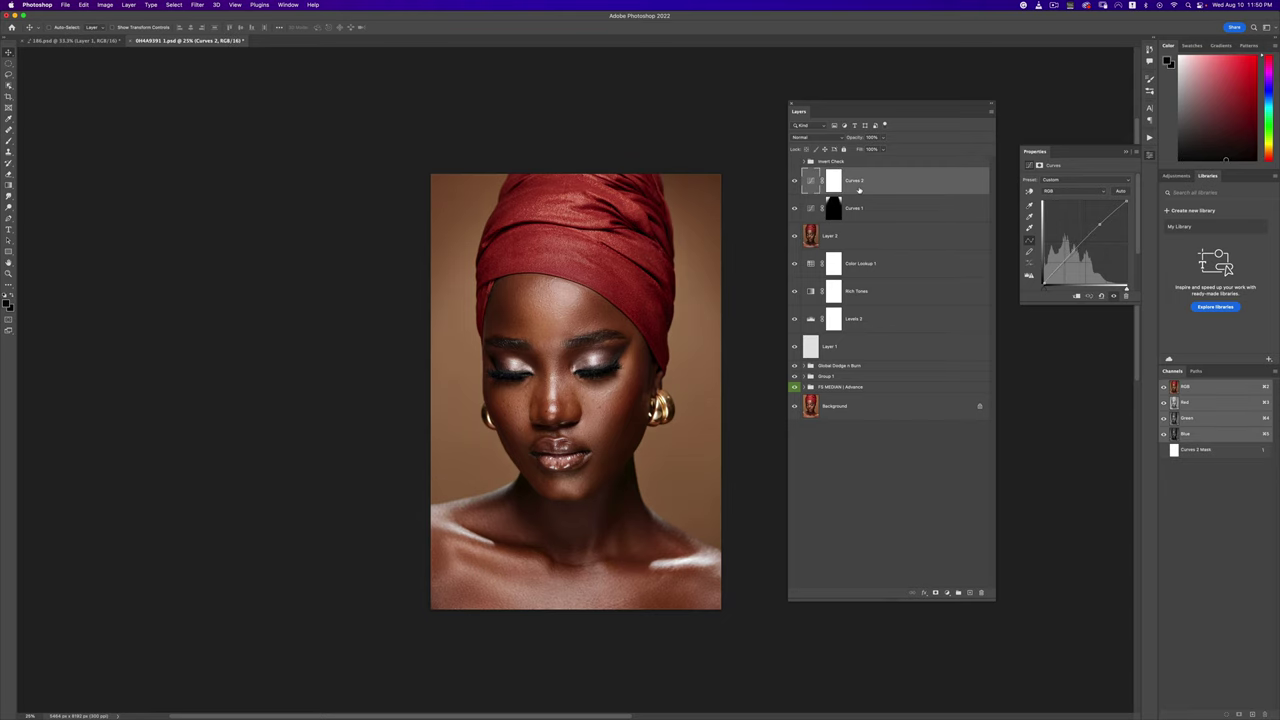
key(Delete)
Step: Examine the face, headwrap and darkened background of the portrait up close and as a whole
key(z)
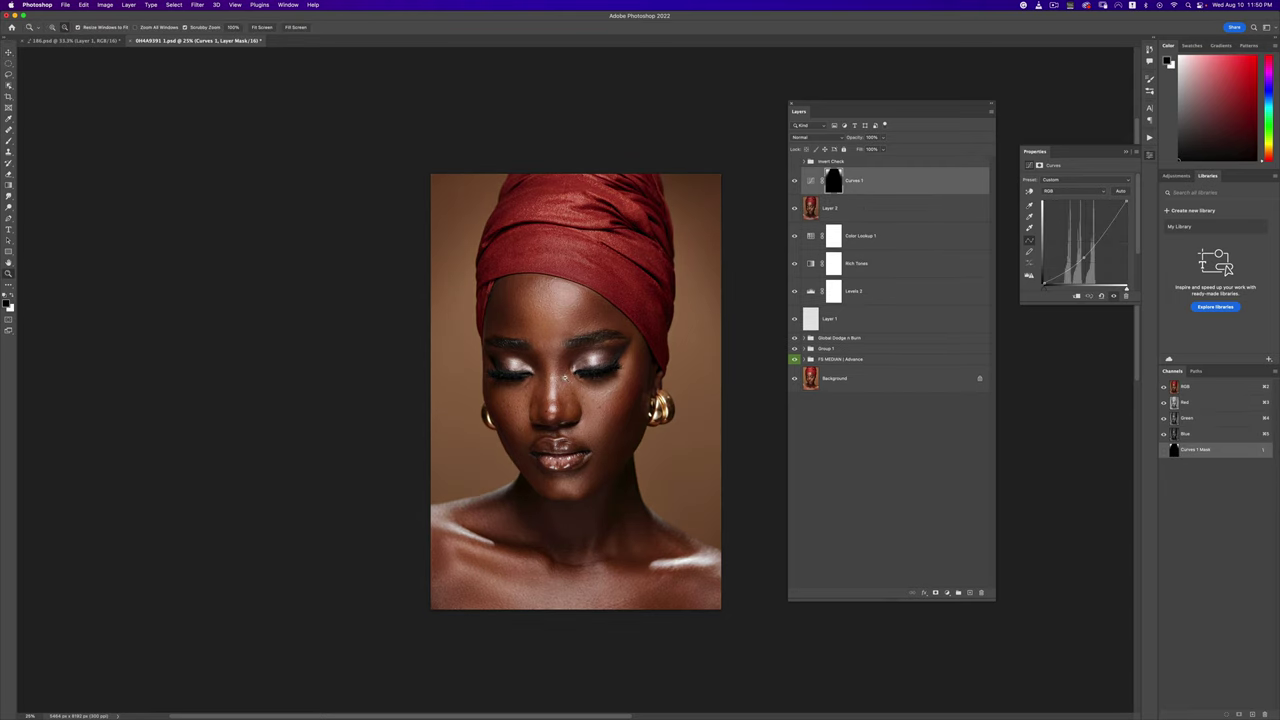
alt+click(574, 364)
alt+click(574, 364)
click(594, 353)
click(594, 353)
click(594, 353)
click(594, 353)
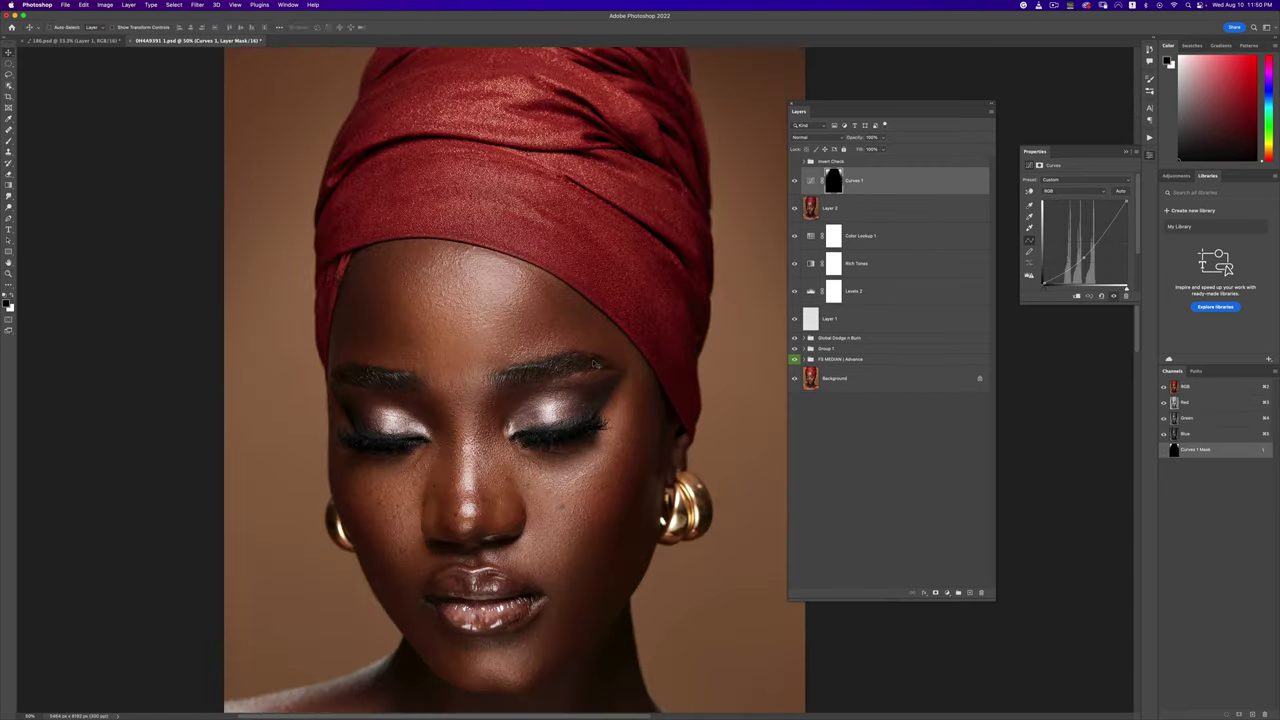
drag(584, 498, 616, 353)
alt+click(616, 304)
alt+click(616, 304)
key(v)
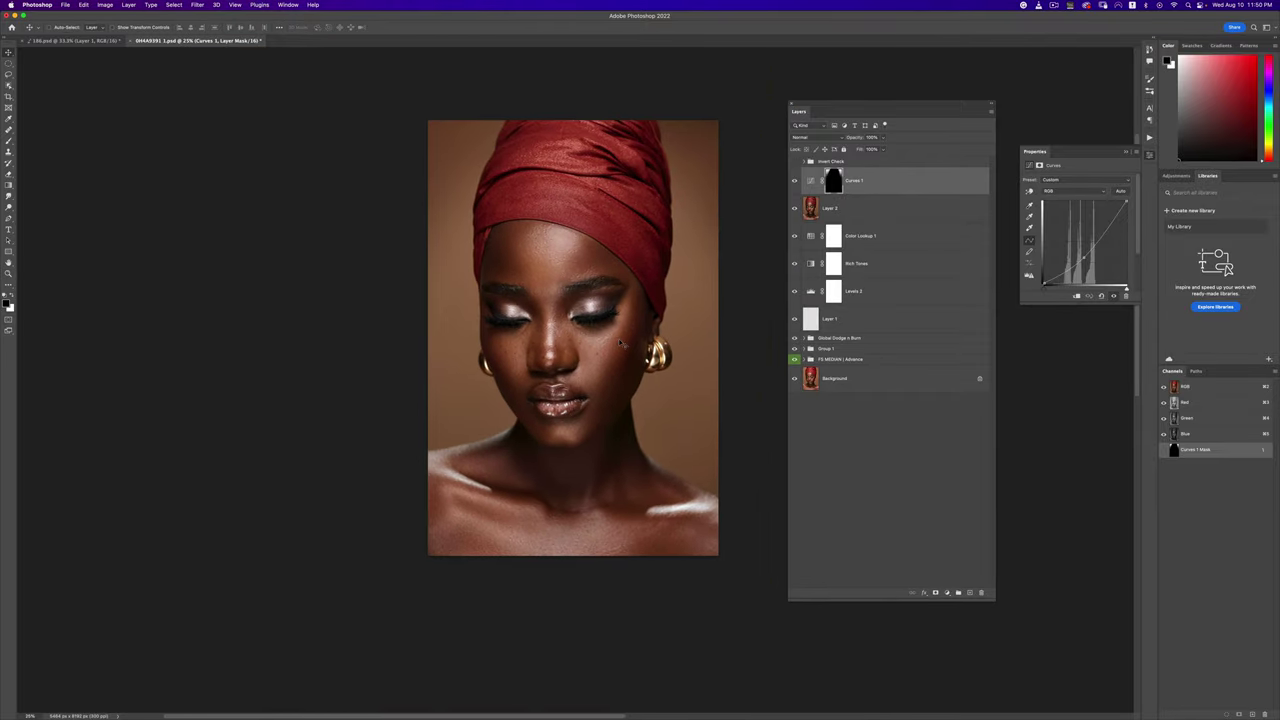